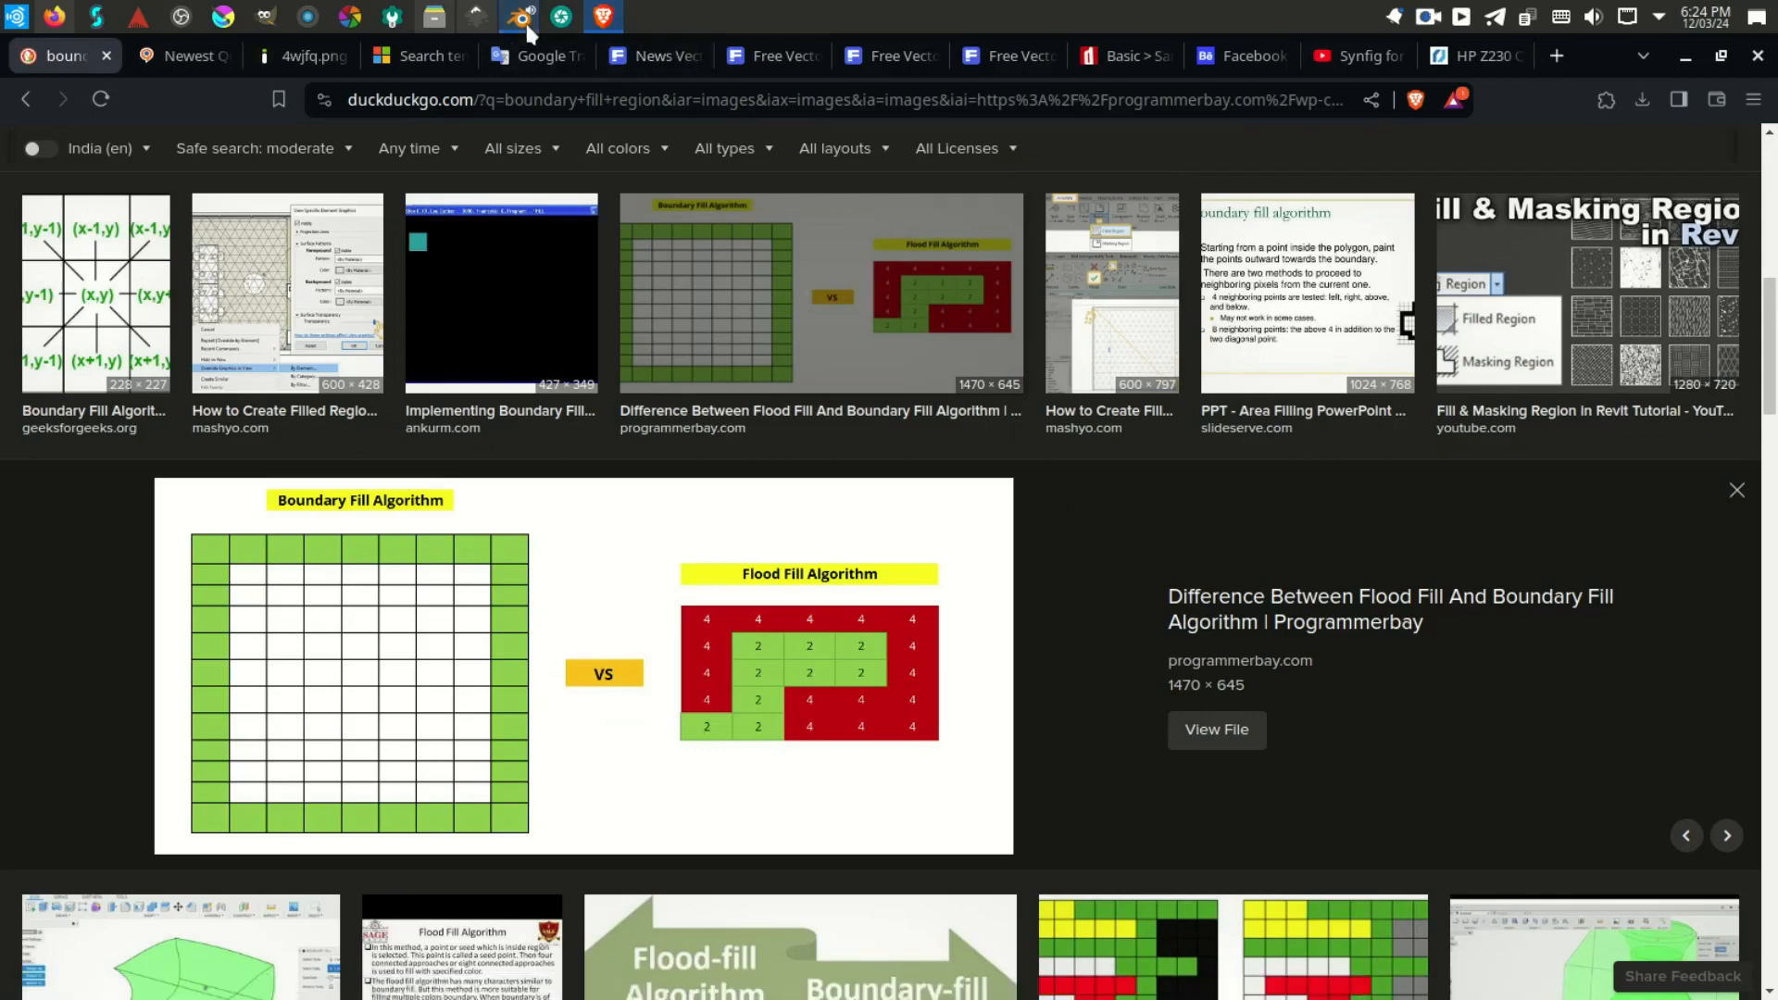
Step: Switch to Blender, delete the camera and the light from the scene, and view the remaining cube from above
{"action": "left_click", "coordinate": [519, 16]}
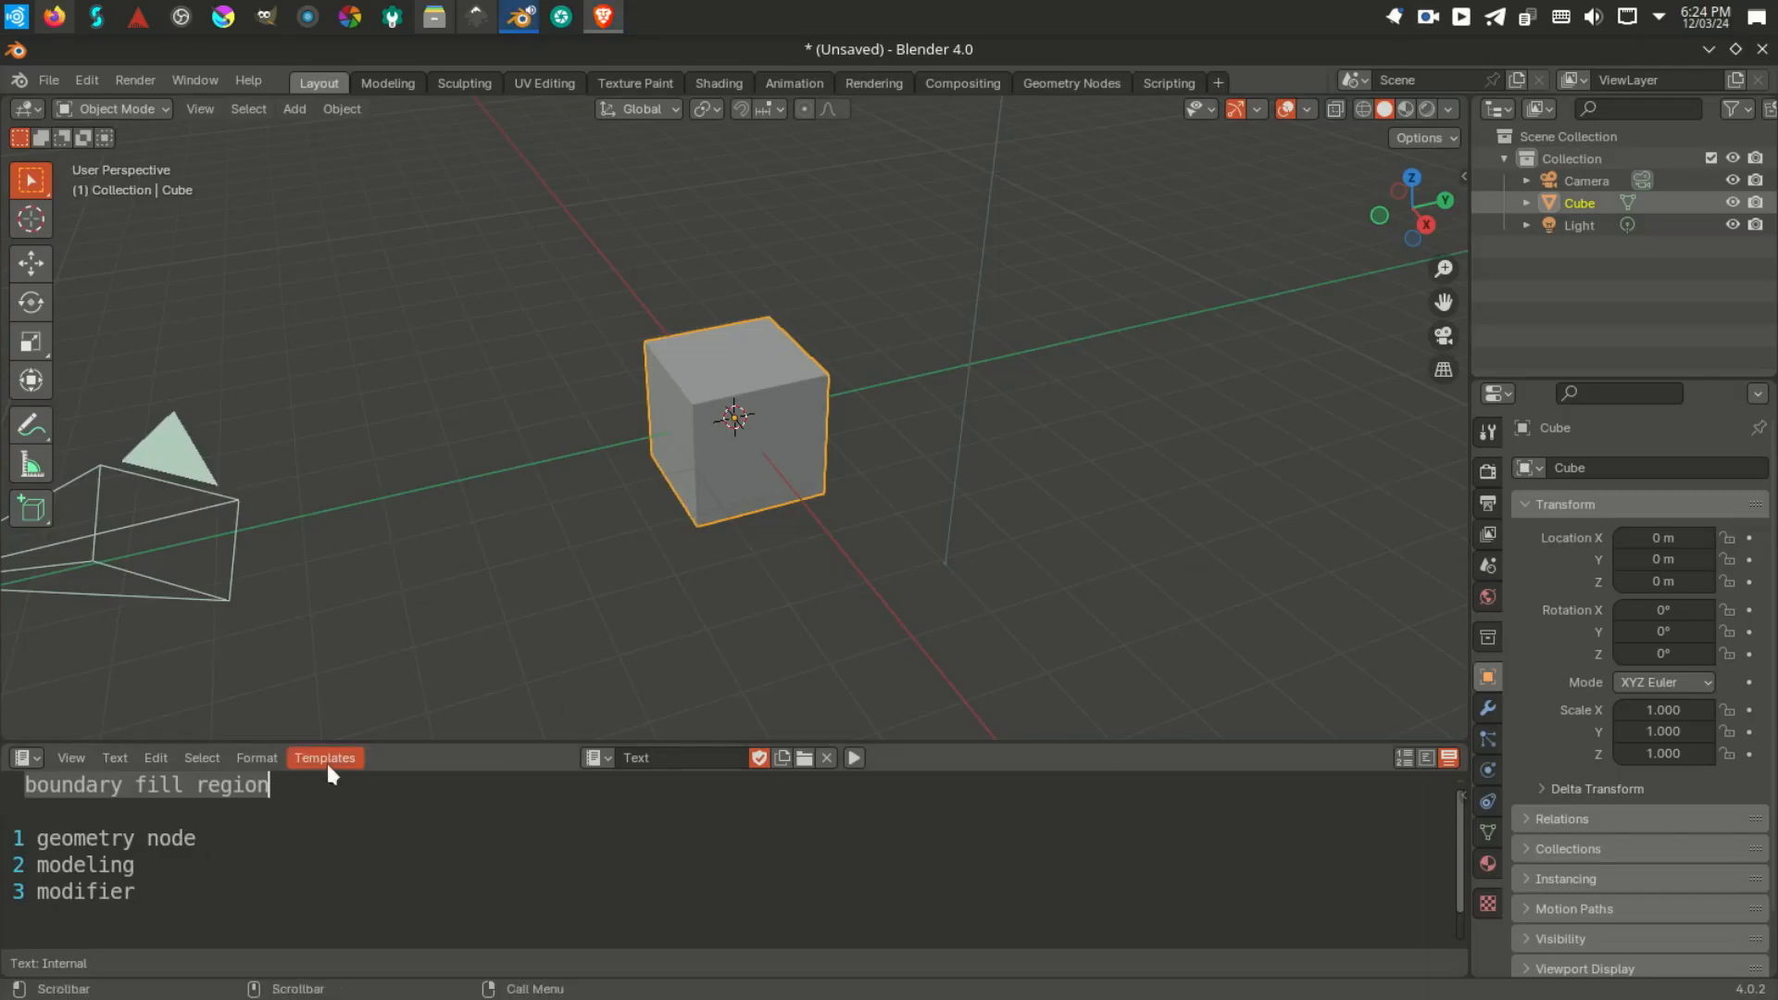
{"action": "left_click", "coordinate": [283, 785]}
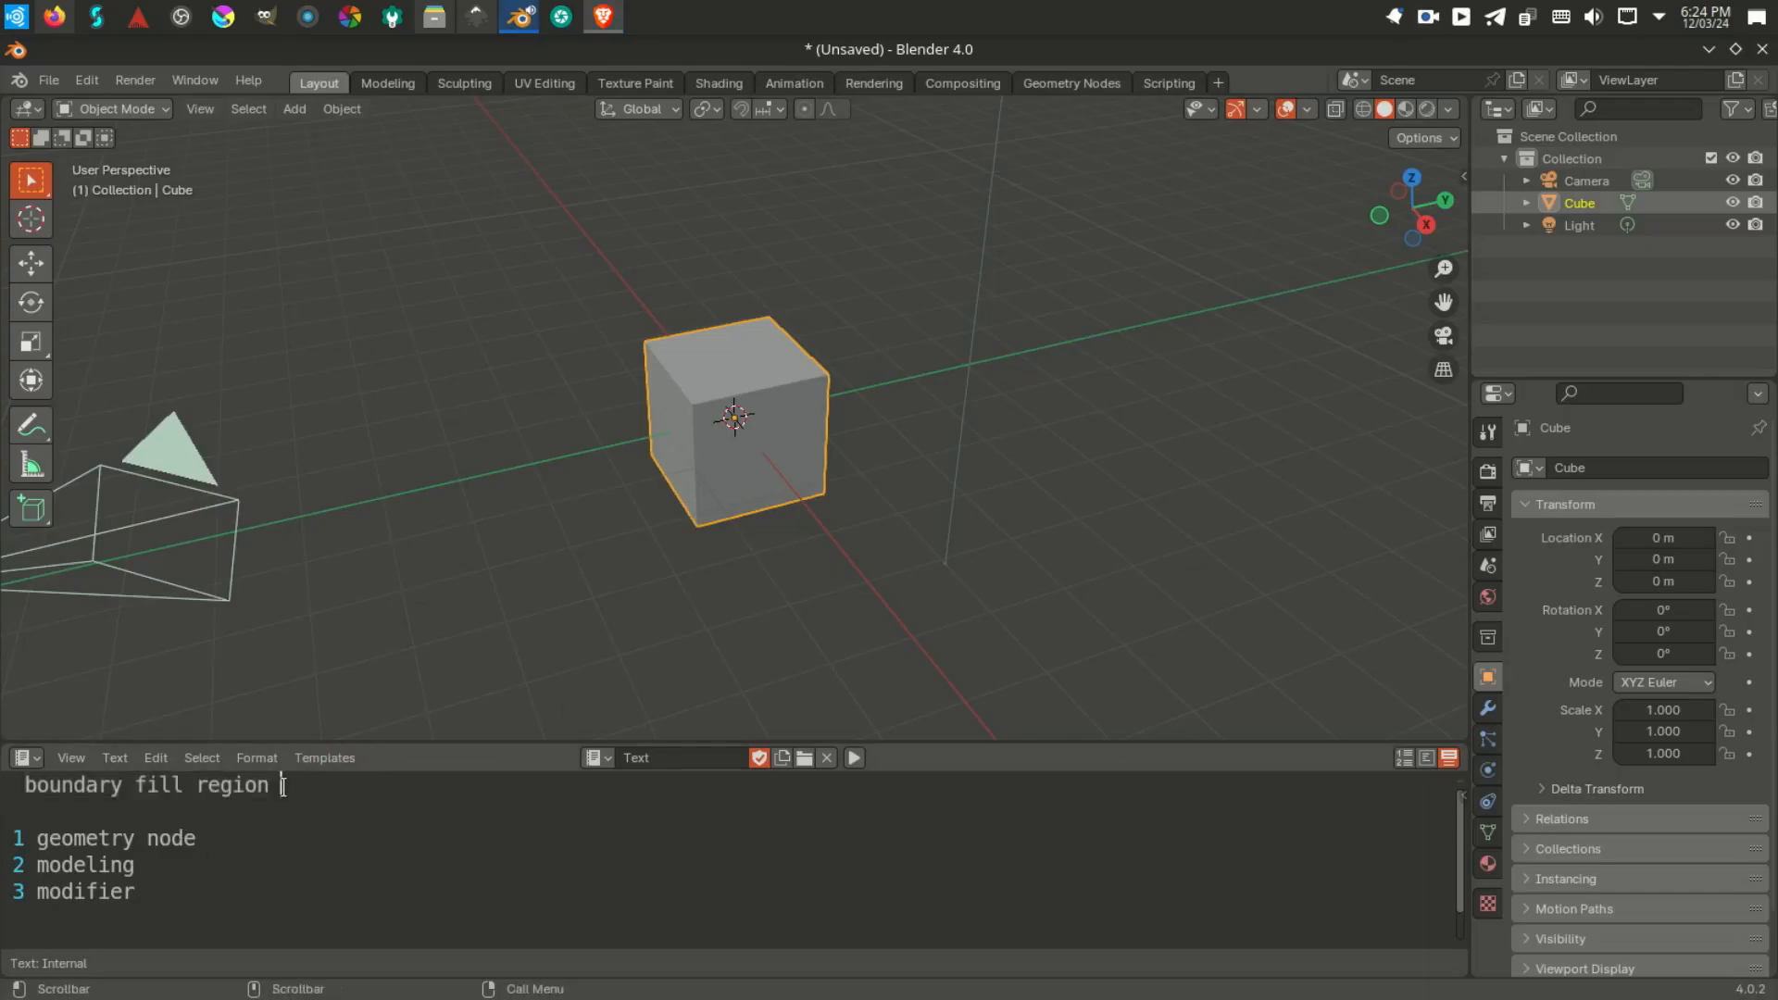
{"action": "scroll", "coordinate": [760, 483], "scroll_direction": "down", "scroll_amount": 3}
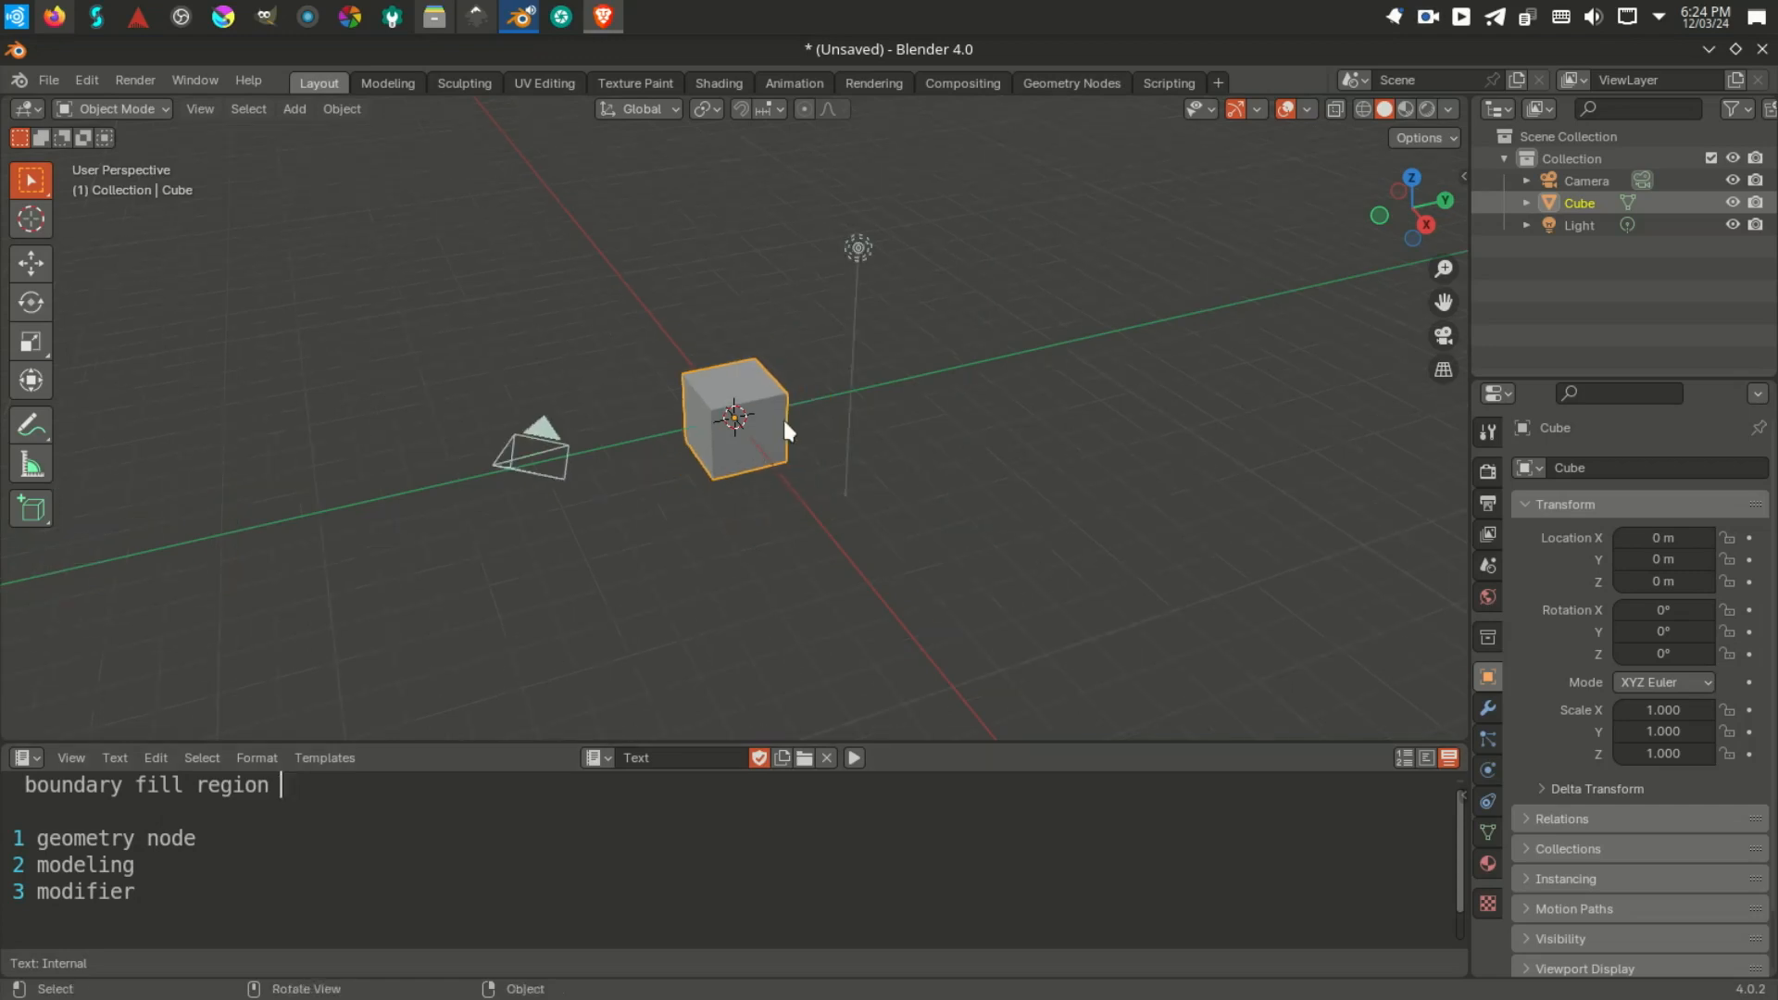
{"action": "key", "text": "a"}
{"action": "left_click", "coordinate": [1574, 180]}
{"action": "left_click", "coordinate": [1581, 223]}
{"action": "key", "text": "Delete"}
{"action": "key", "text": "KP_7"}
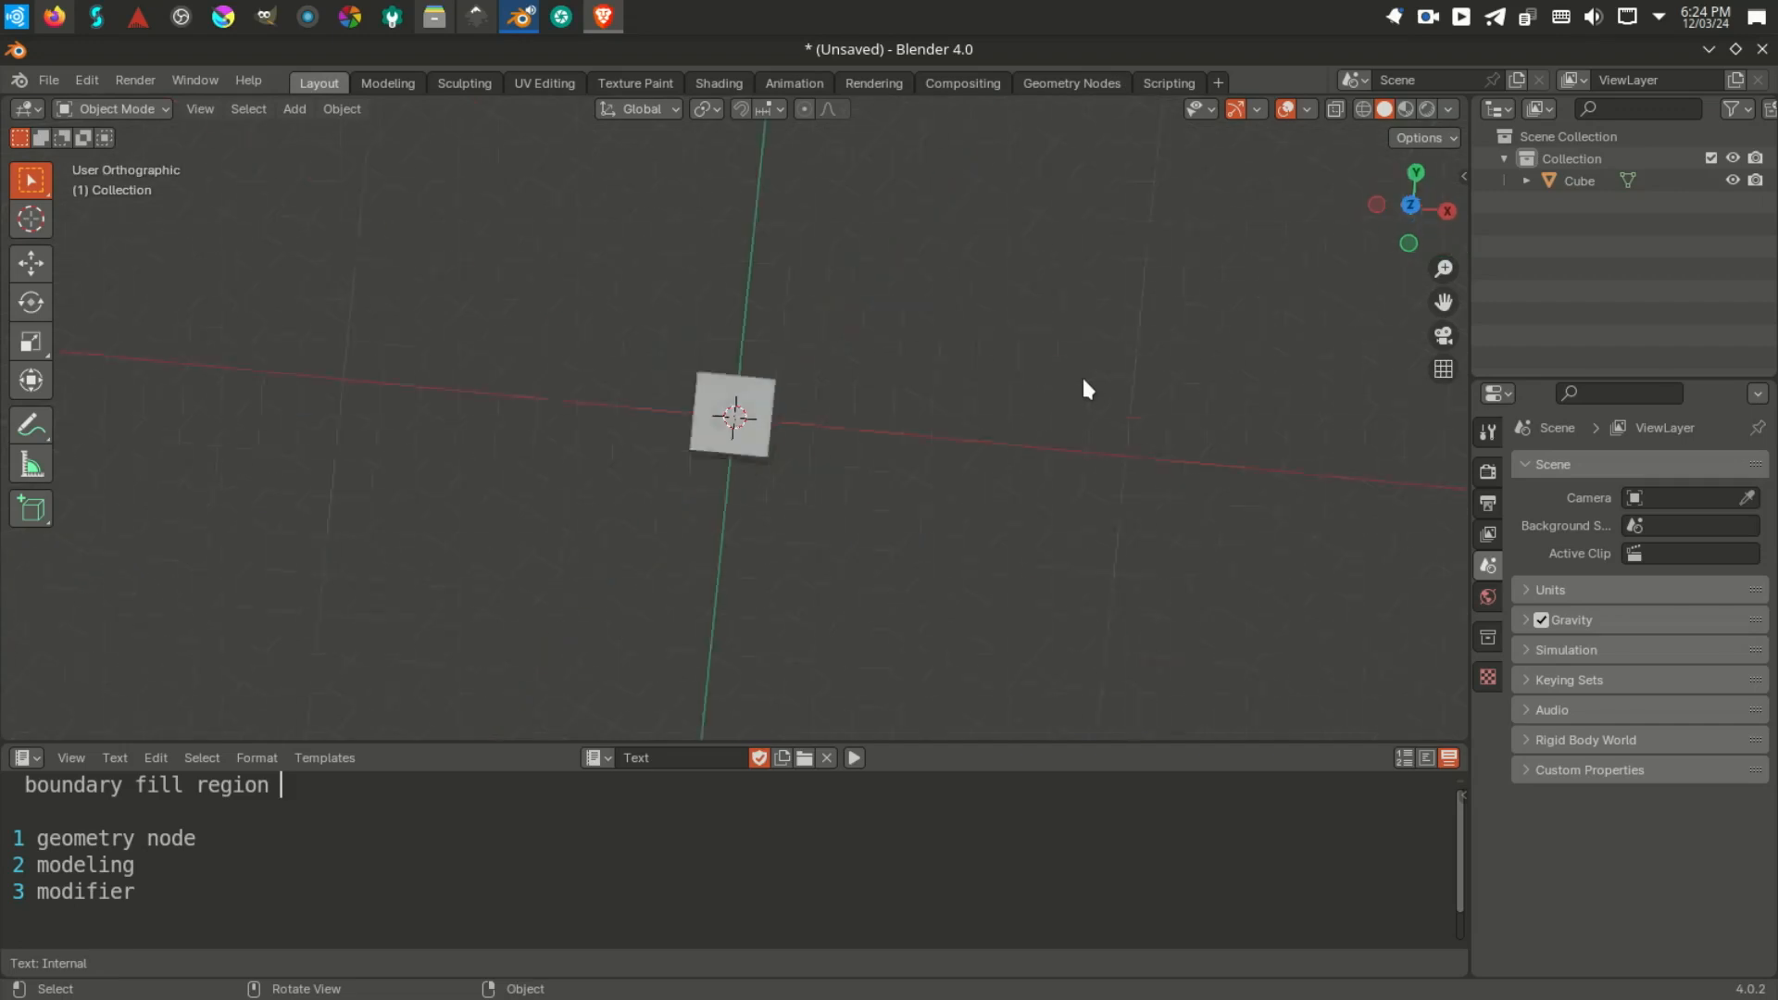
Step: Switch to the Geometry Nodes workspace and create a new geometry node tree on the cube
{"action": "left_click_drag", "start_coordinate": [196, 838], "coordinate": [24, 812]}
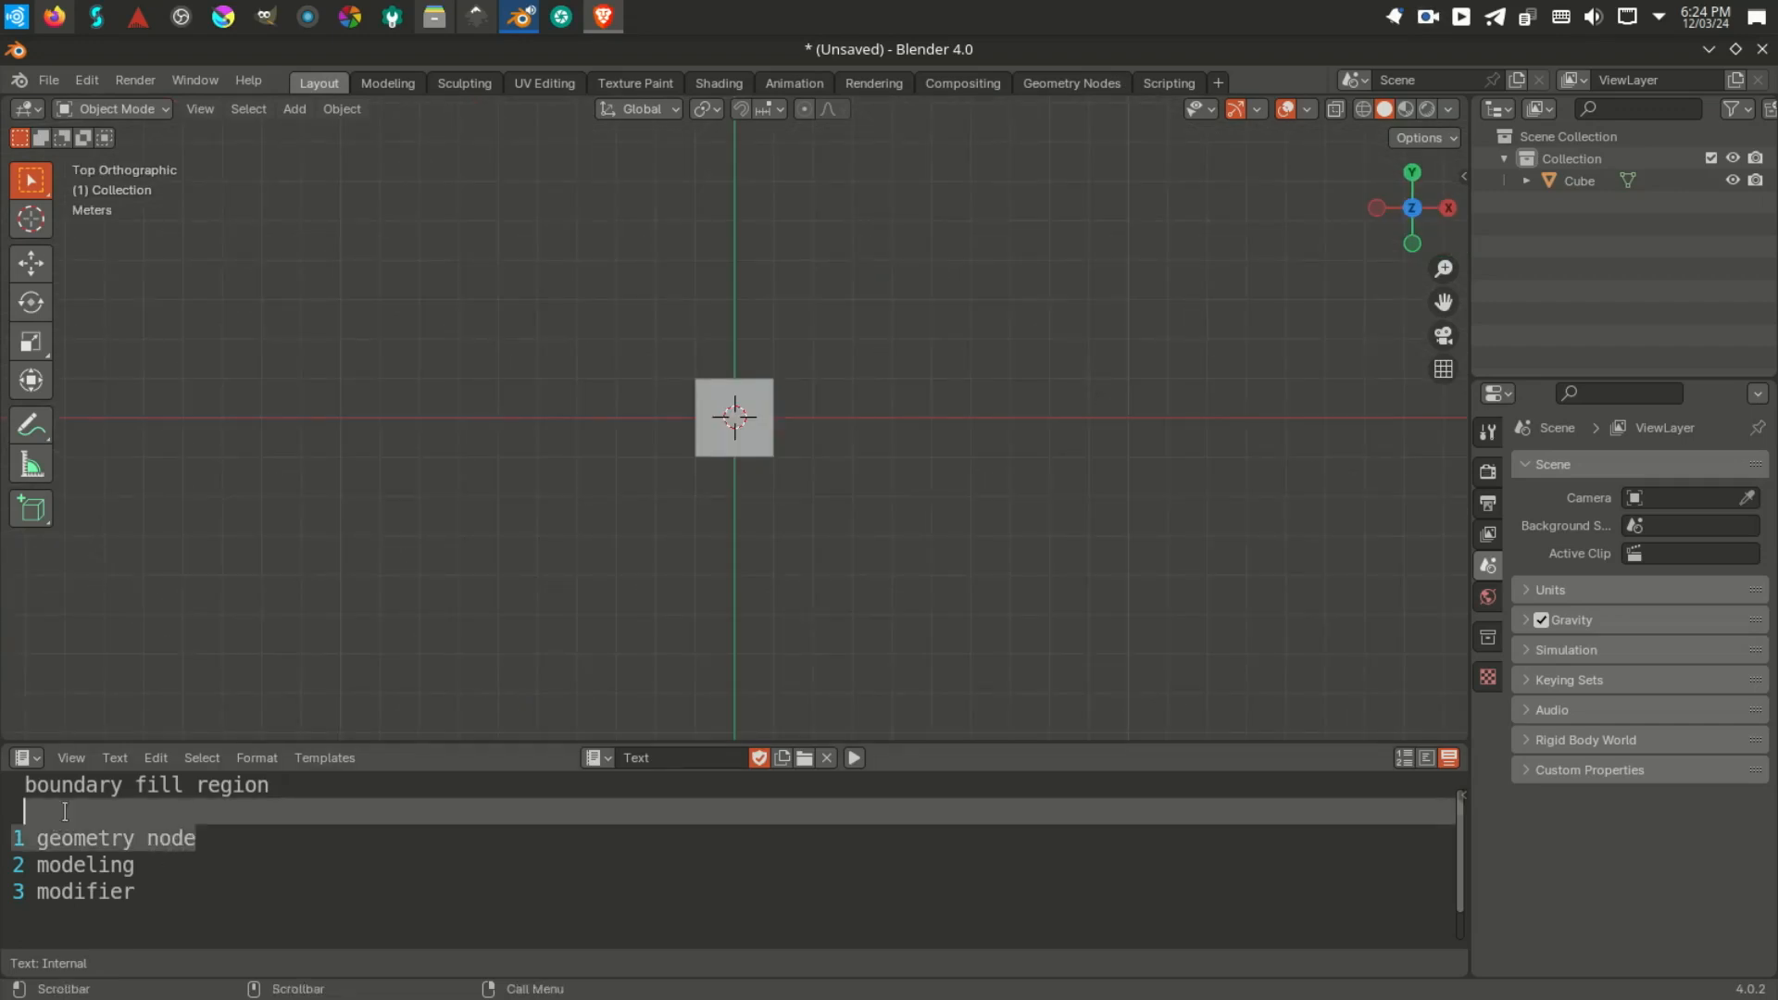
{"action": "left_click", "coordinate": [1056, 83]}
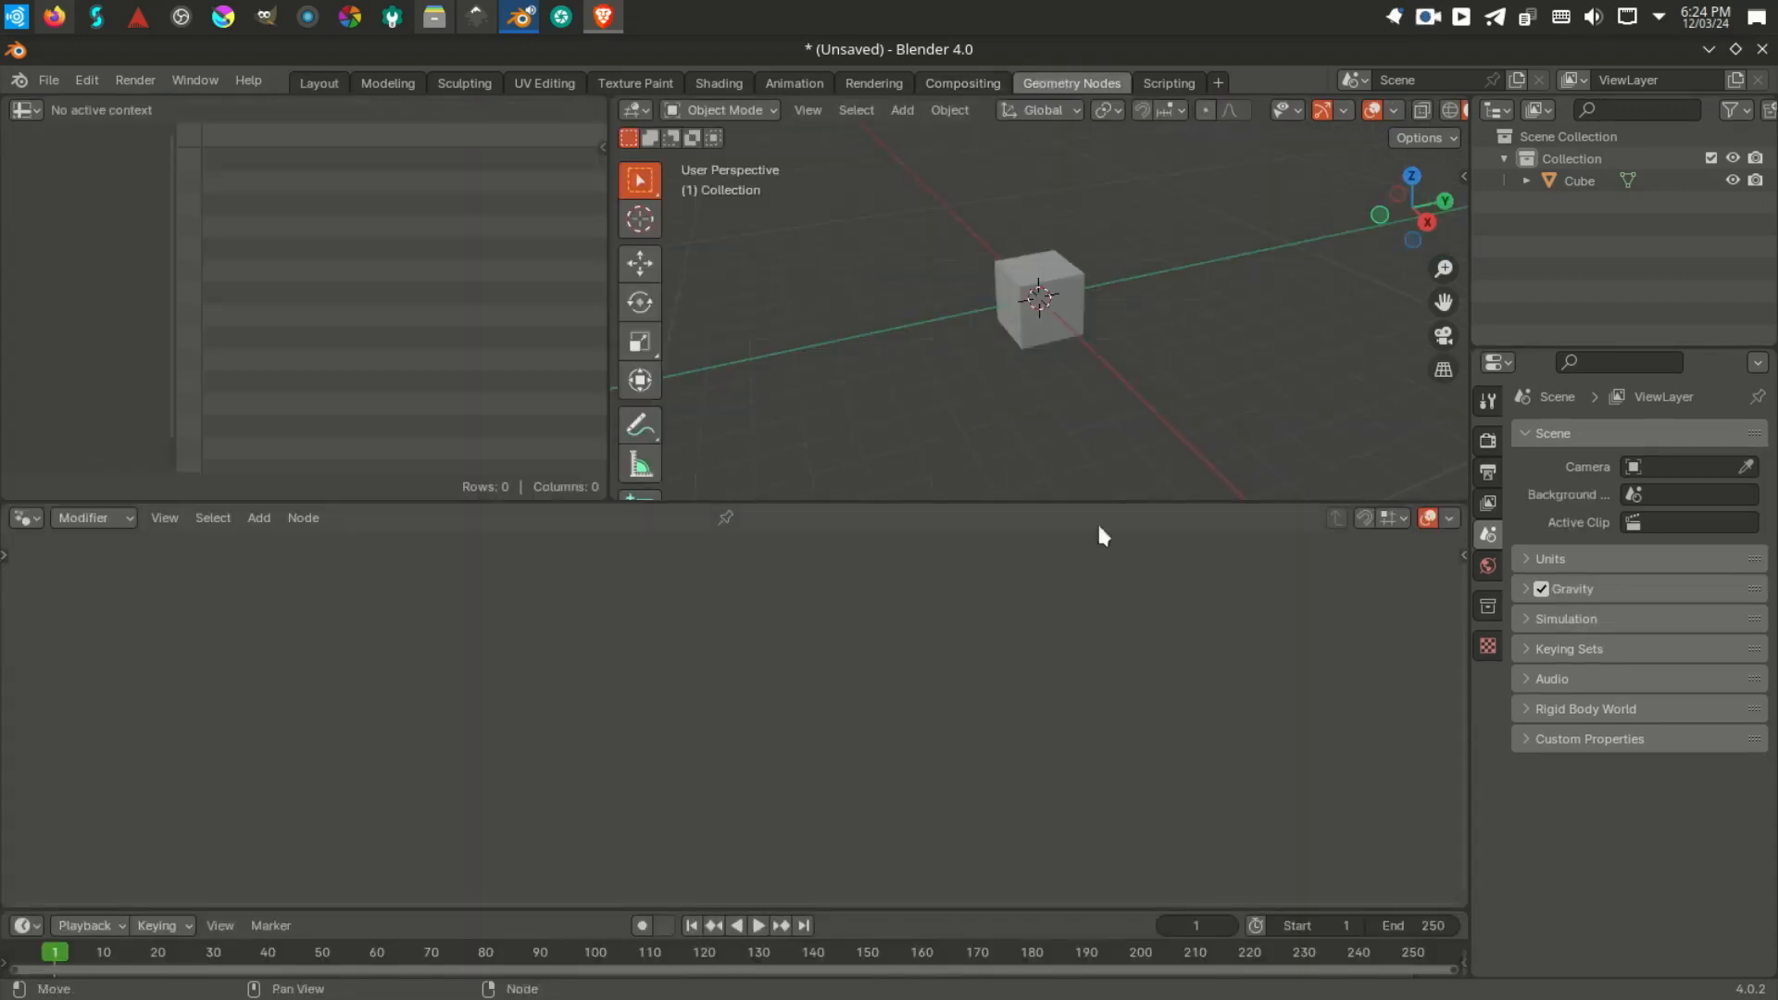
{"action": "left_click", "coordinate": [1579, 182]}
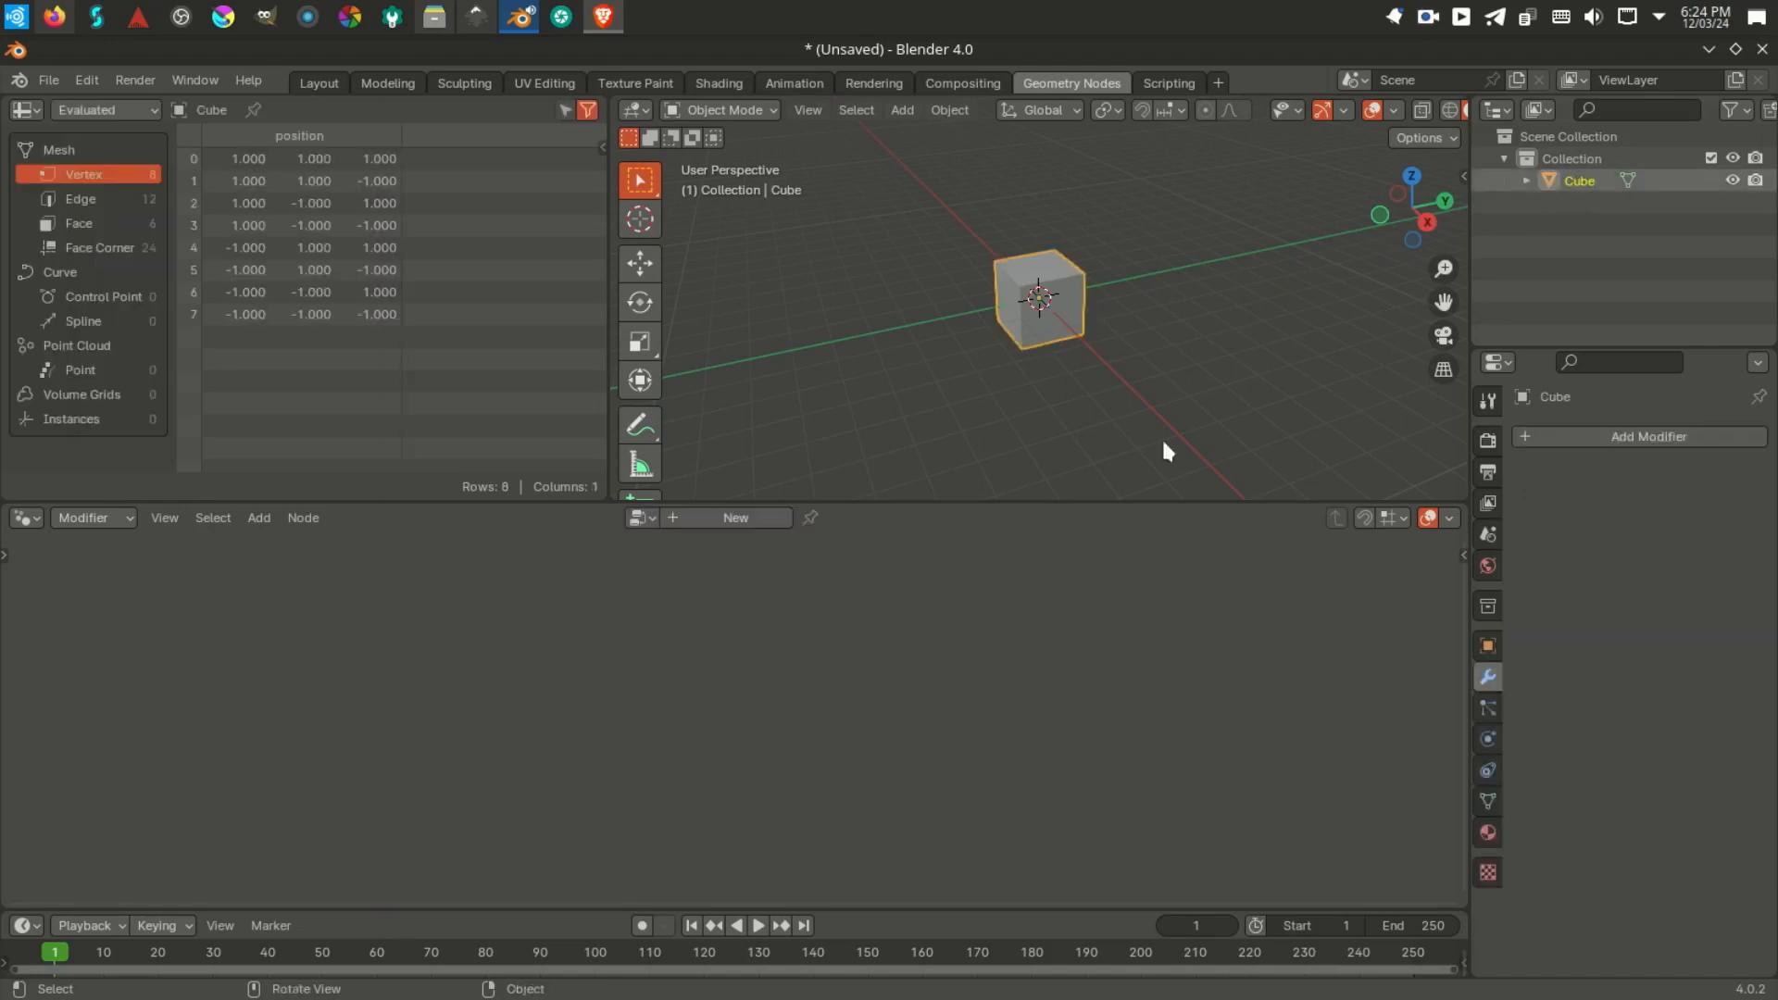
{"action": "left_click", "coordinate": [722, 516]}
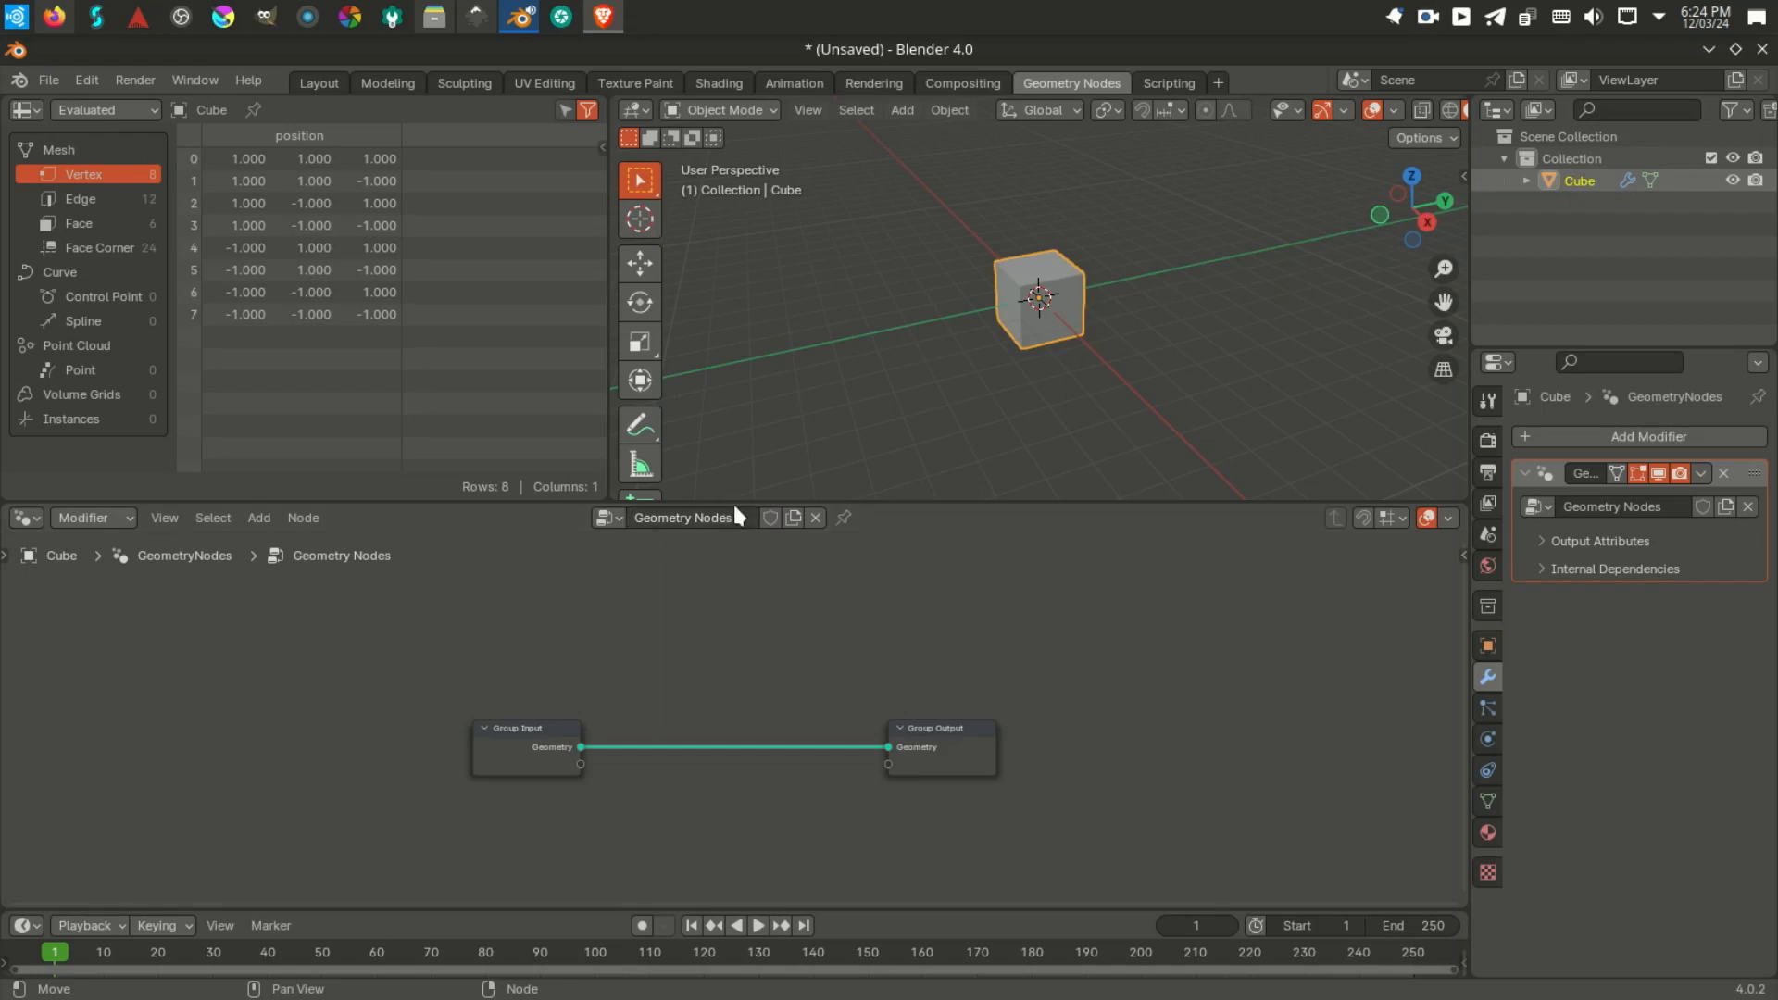
{"action": "scroll", "coordinate": [759, 627], "scroll_direction": "up", "scroll_amount": 2}
{"action": "key", "text": "shift+a"}
{"action": "type", "text": "s"}
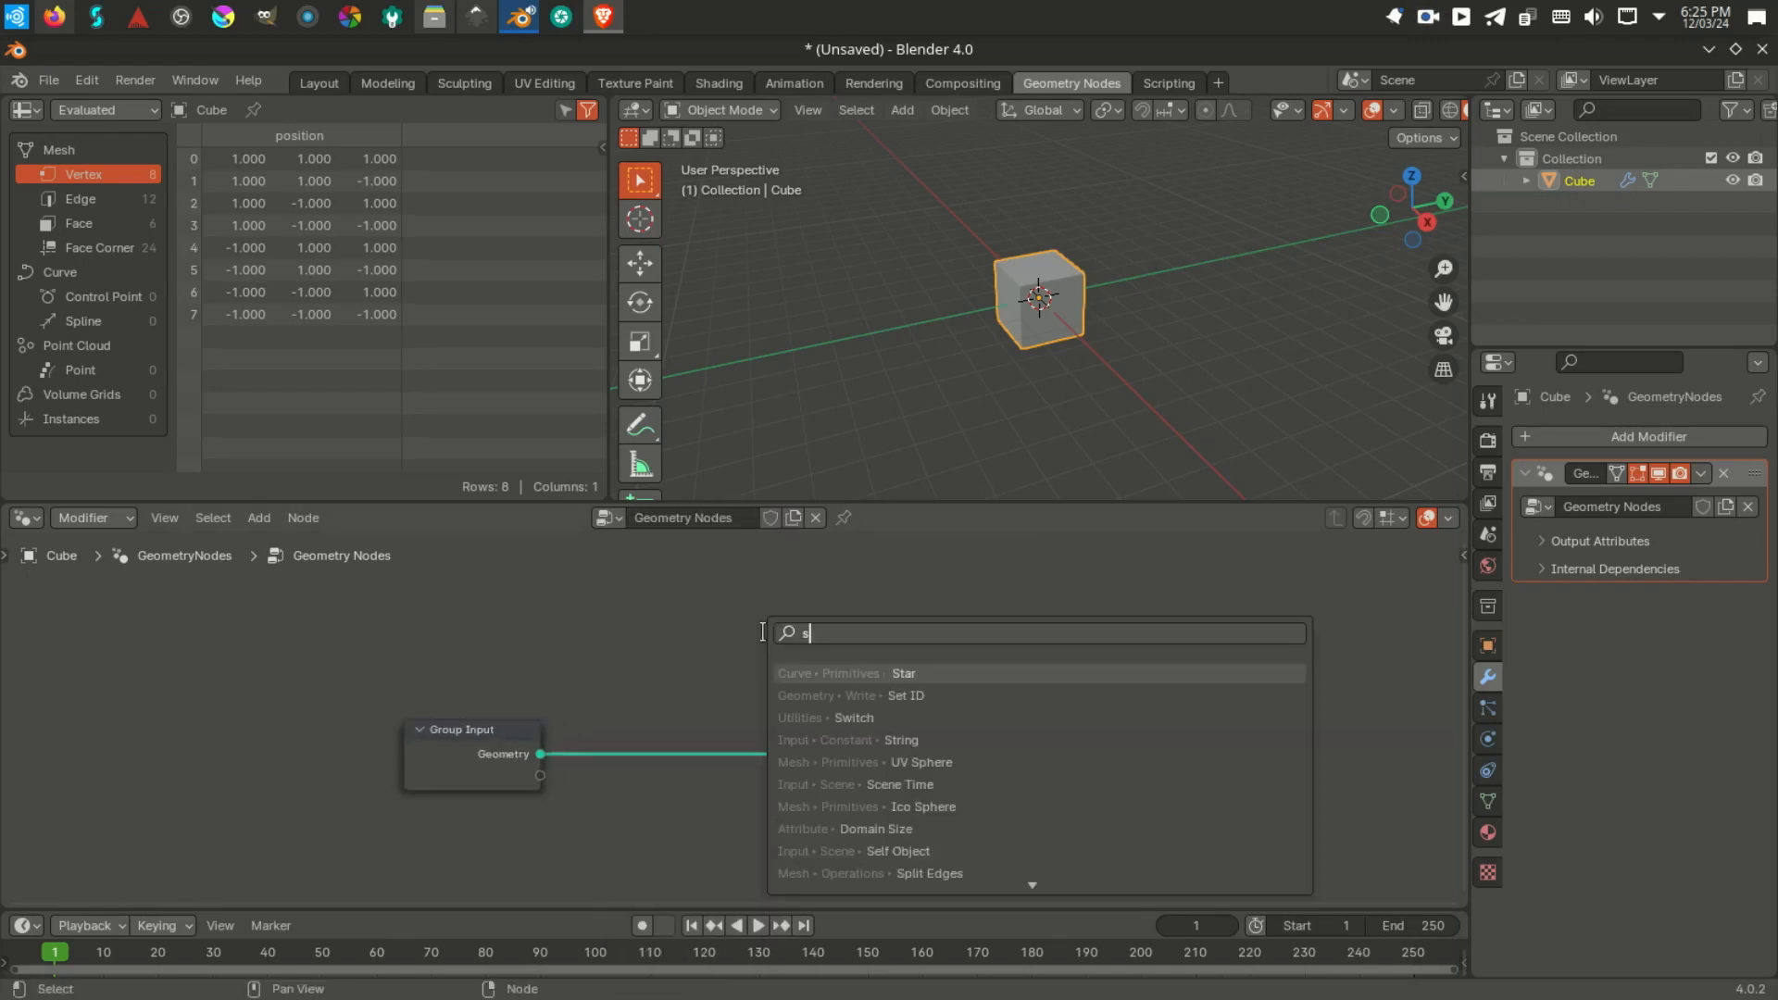
{"action": "key", "text": "BackSpace"}
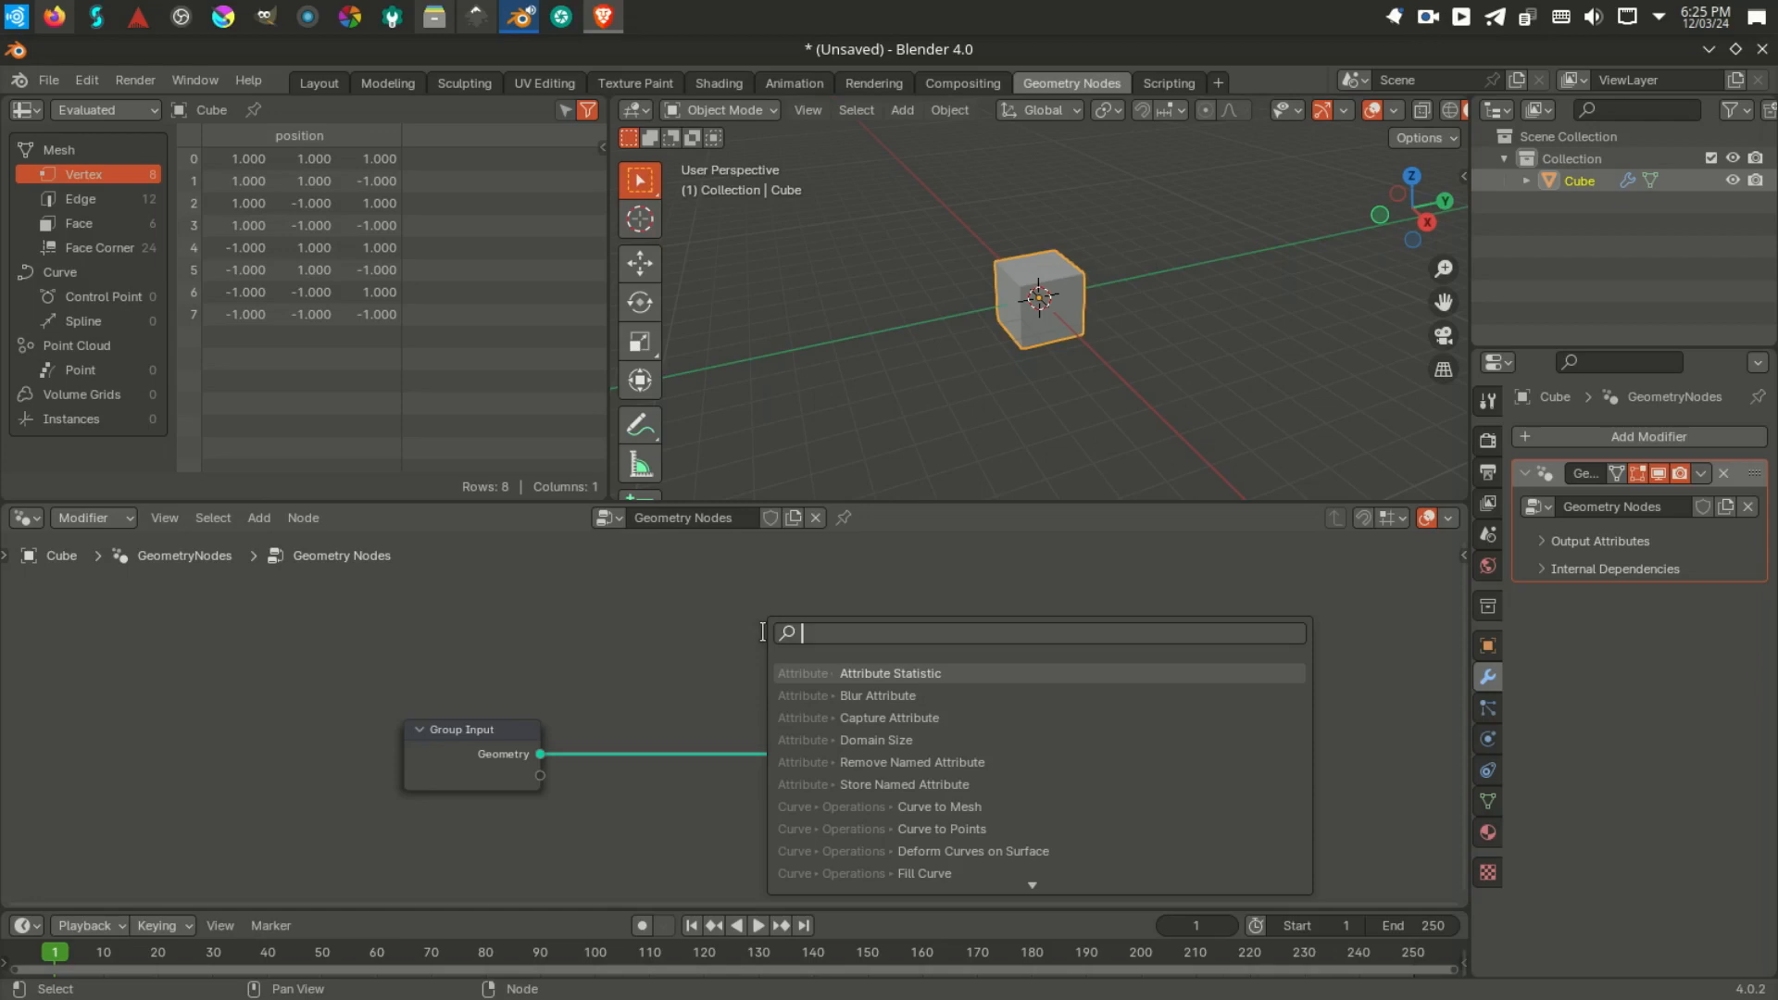
{"action": "type", "text": "insta"}
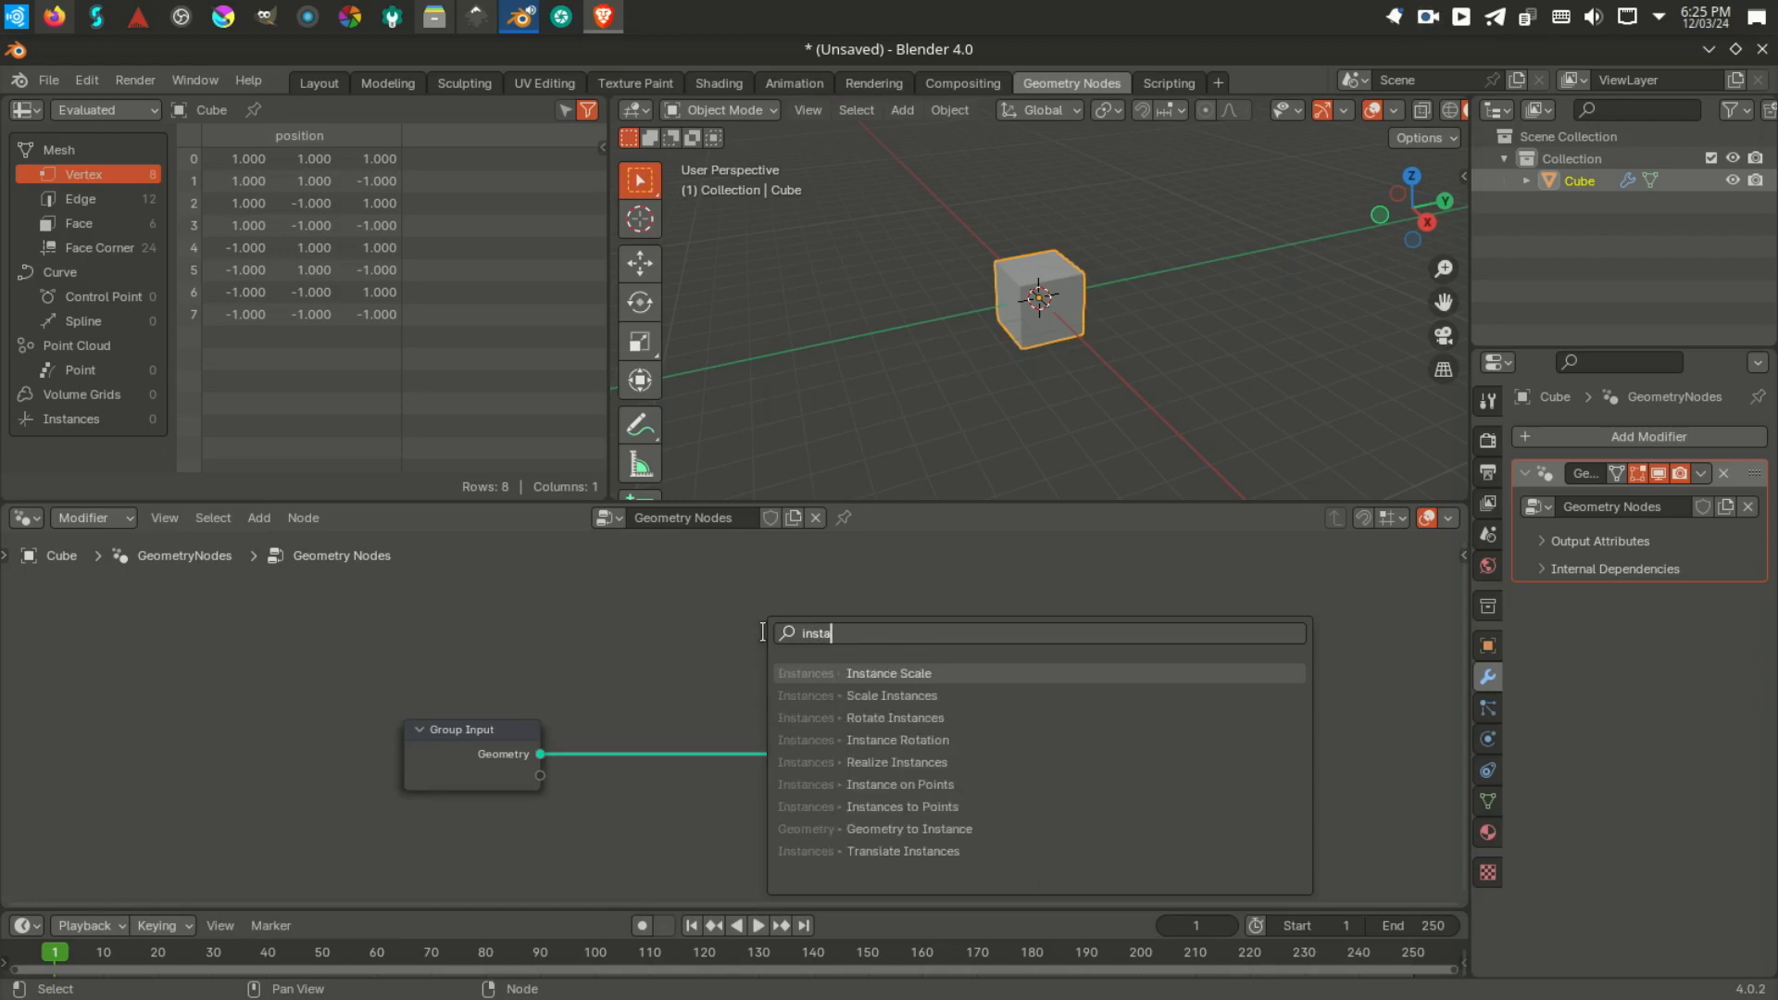
{"action": "left_click", "coordinate": [946, 807]}
{"action": "left_click", "coordinate": [710, 804]}
{"action": "key", "text": "Home"}
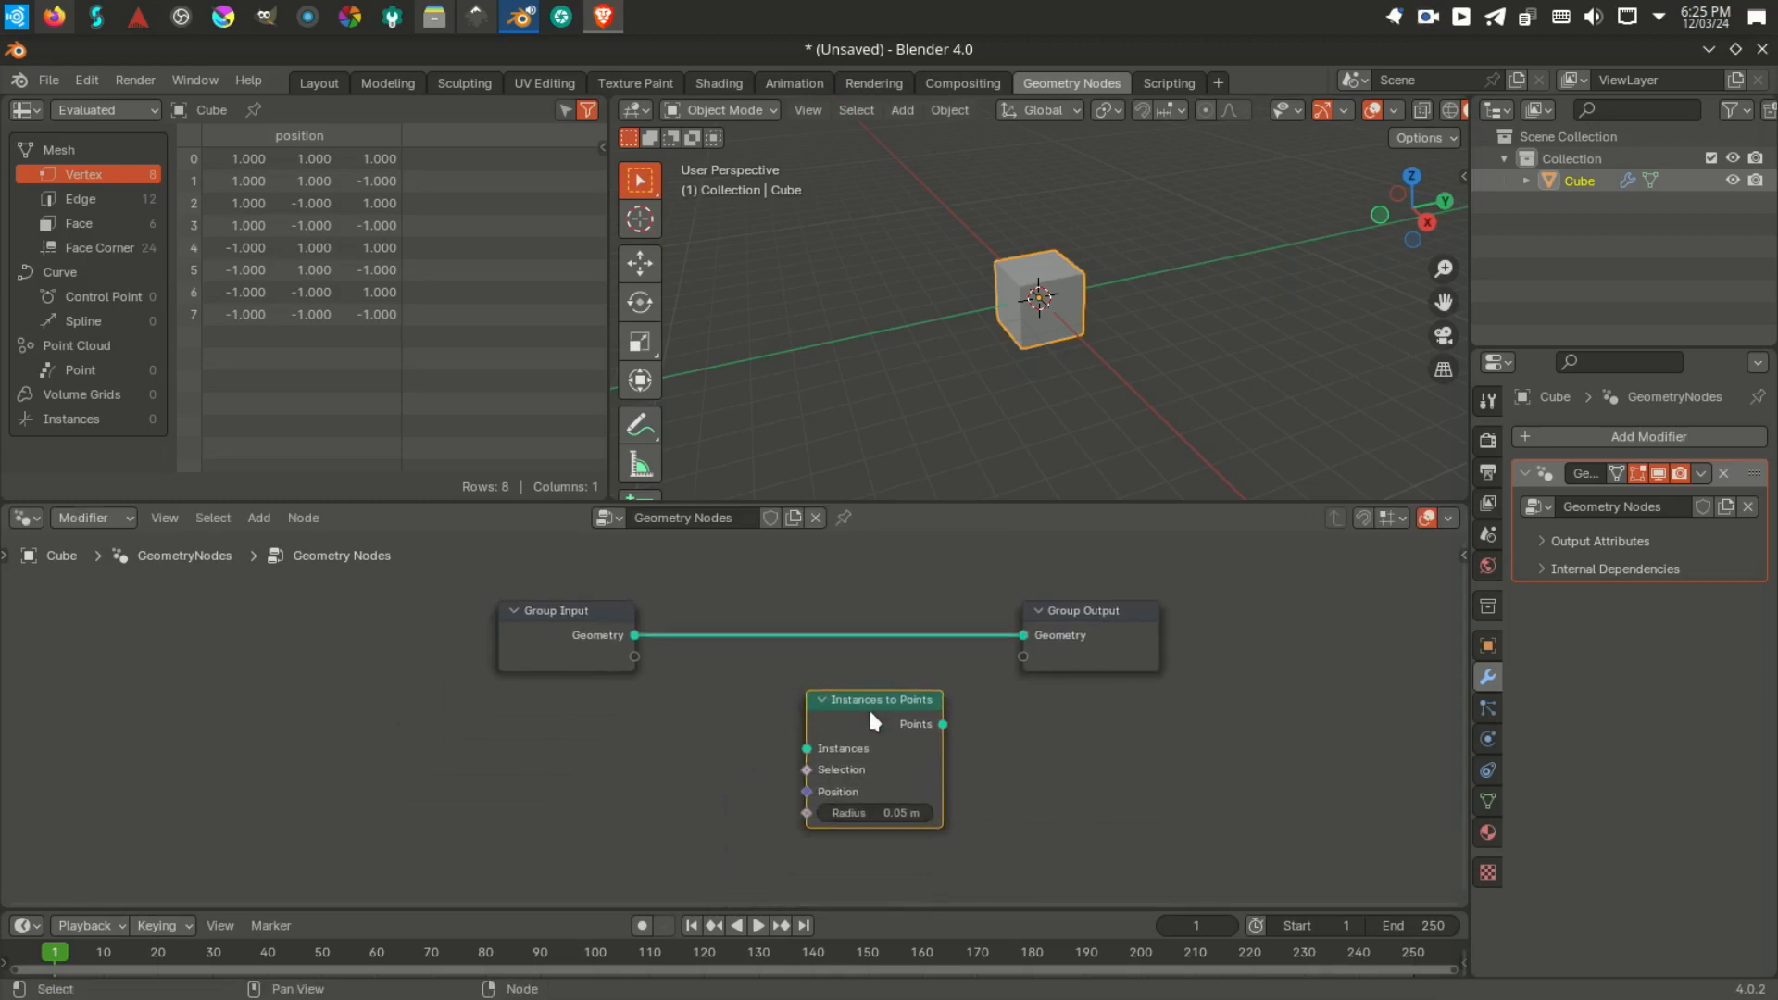
{"action": "scroll", "coordinate": [868, 719], "scroll_direction": "up", "scroll_amount": 2}
{"action": "key", "text": "x"}
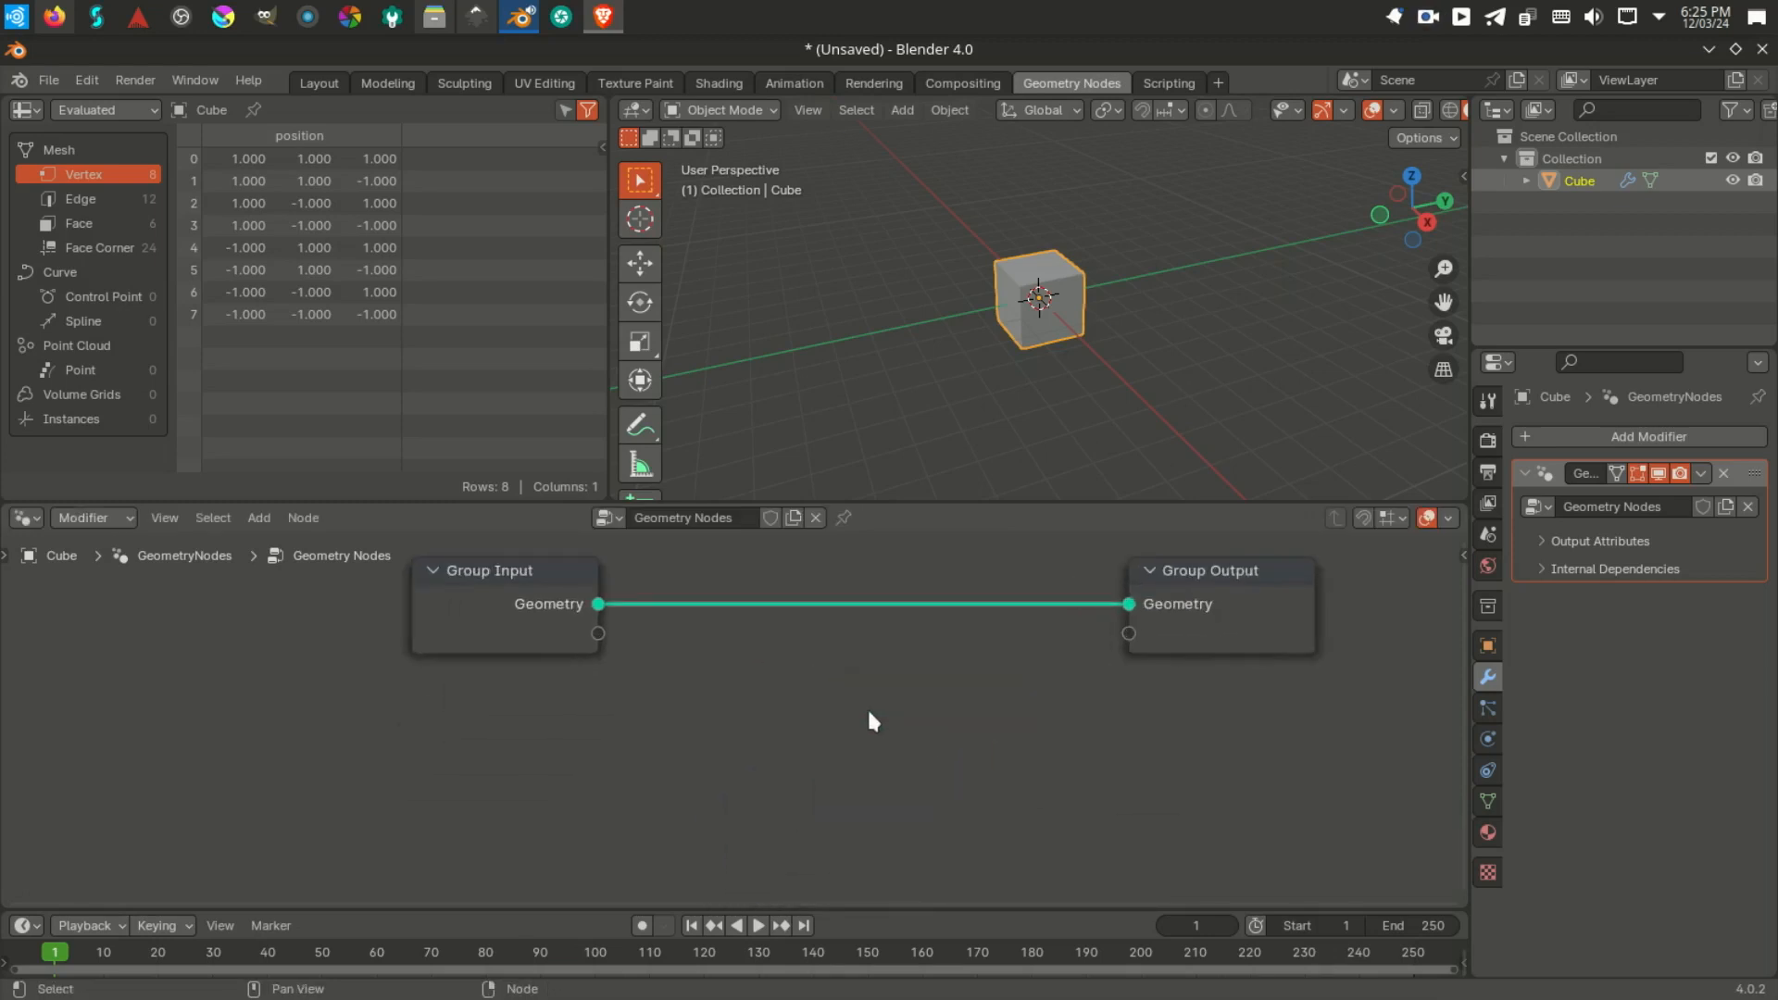
Step: Add an Instance on Points node below the link between Group Input and Group Output
{"action": "key", "text": "shift+a"}
{"action": "type", "text": "s"}
{"action": "type", "text": "ca"}
{"action": "key", "text": "BackSpace"}
{"action": "key", "text": "BackSpace"}
{"action": "key", "text": "BackSpace"}
{"action": "type", "text": "insta"}
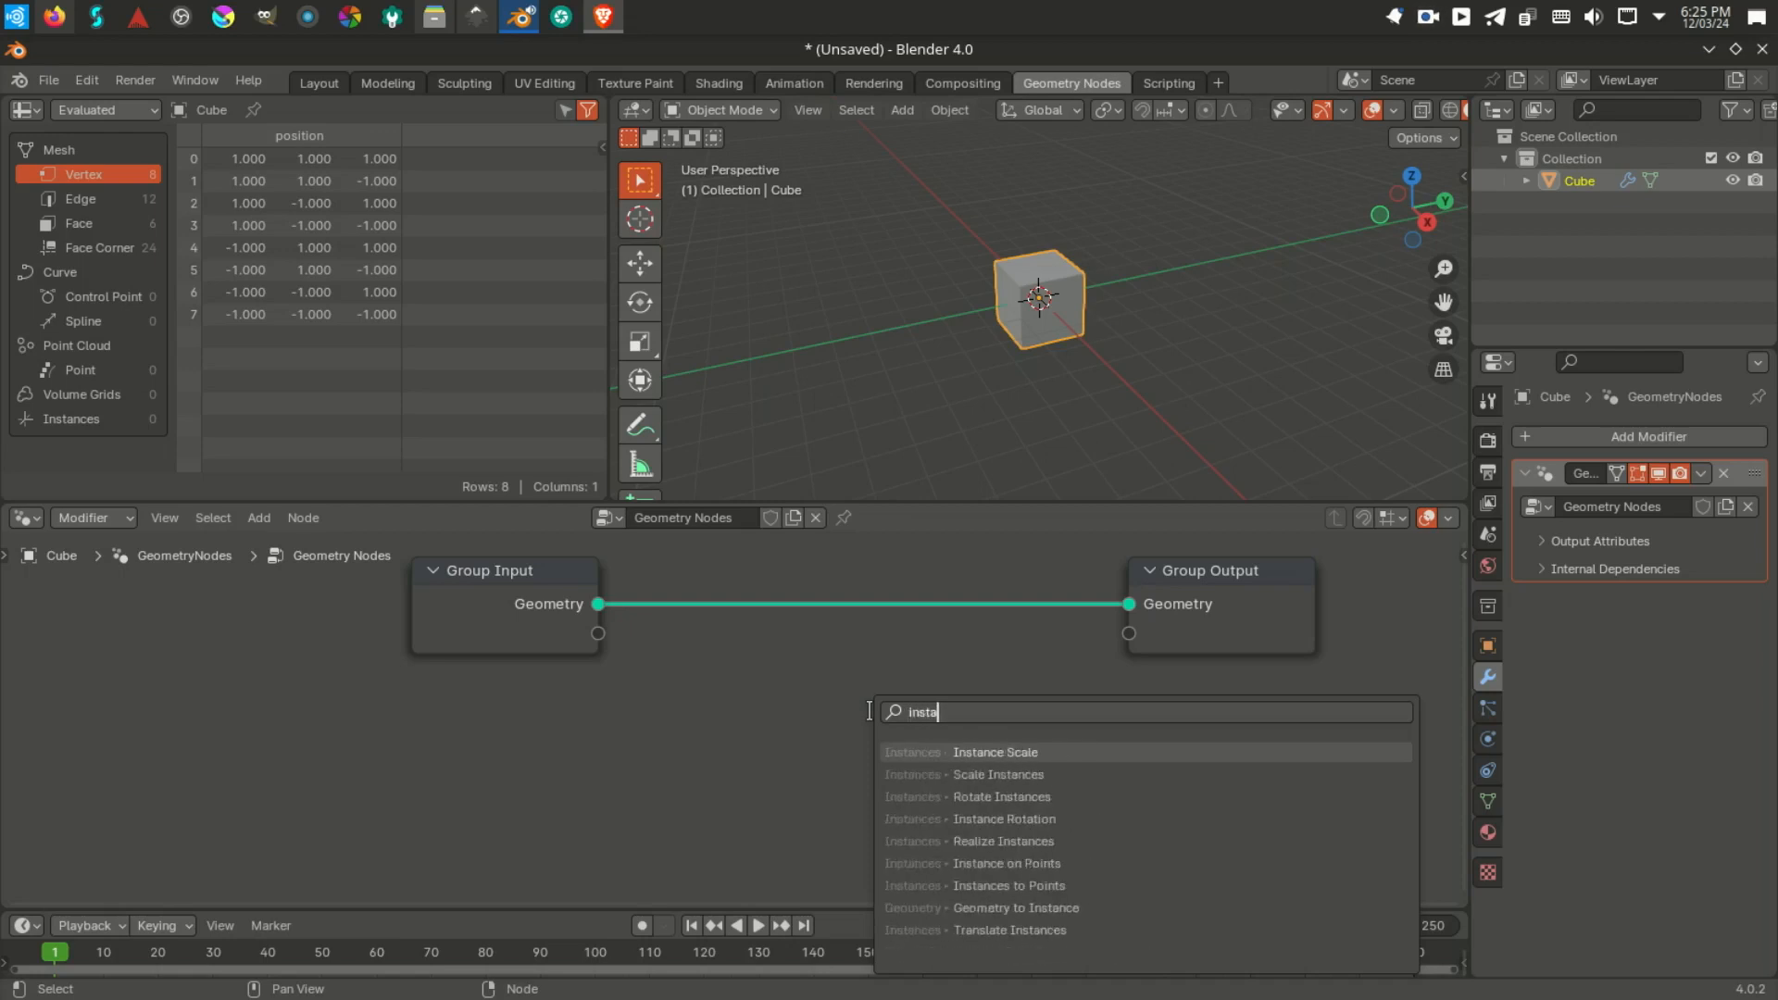
{"action": "key", "text": "Down"}
{"action": "key", "text": "Down"}
{"action": "key", "text": "Down"}
{"action": "key", "text": "Down"}
{"action": "key", "text": "Down"}
{"action": "key", "text": "Return"}
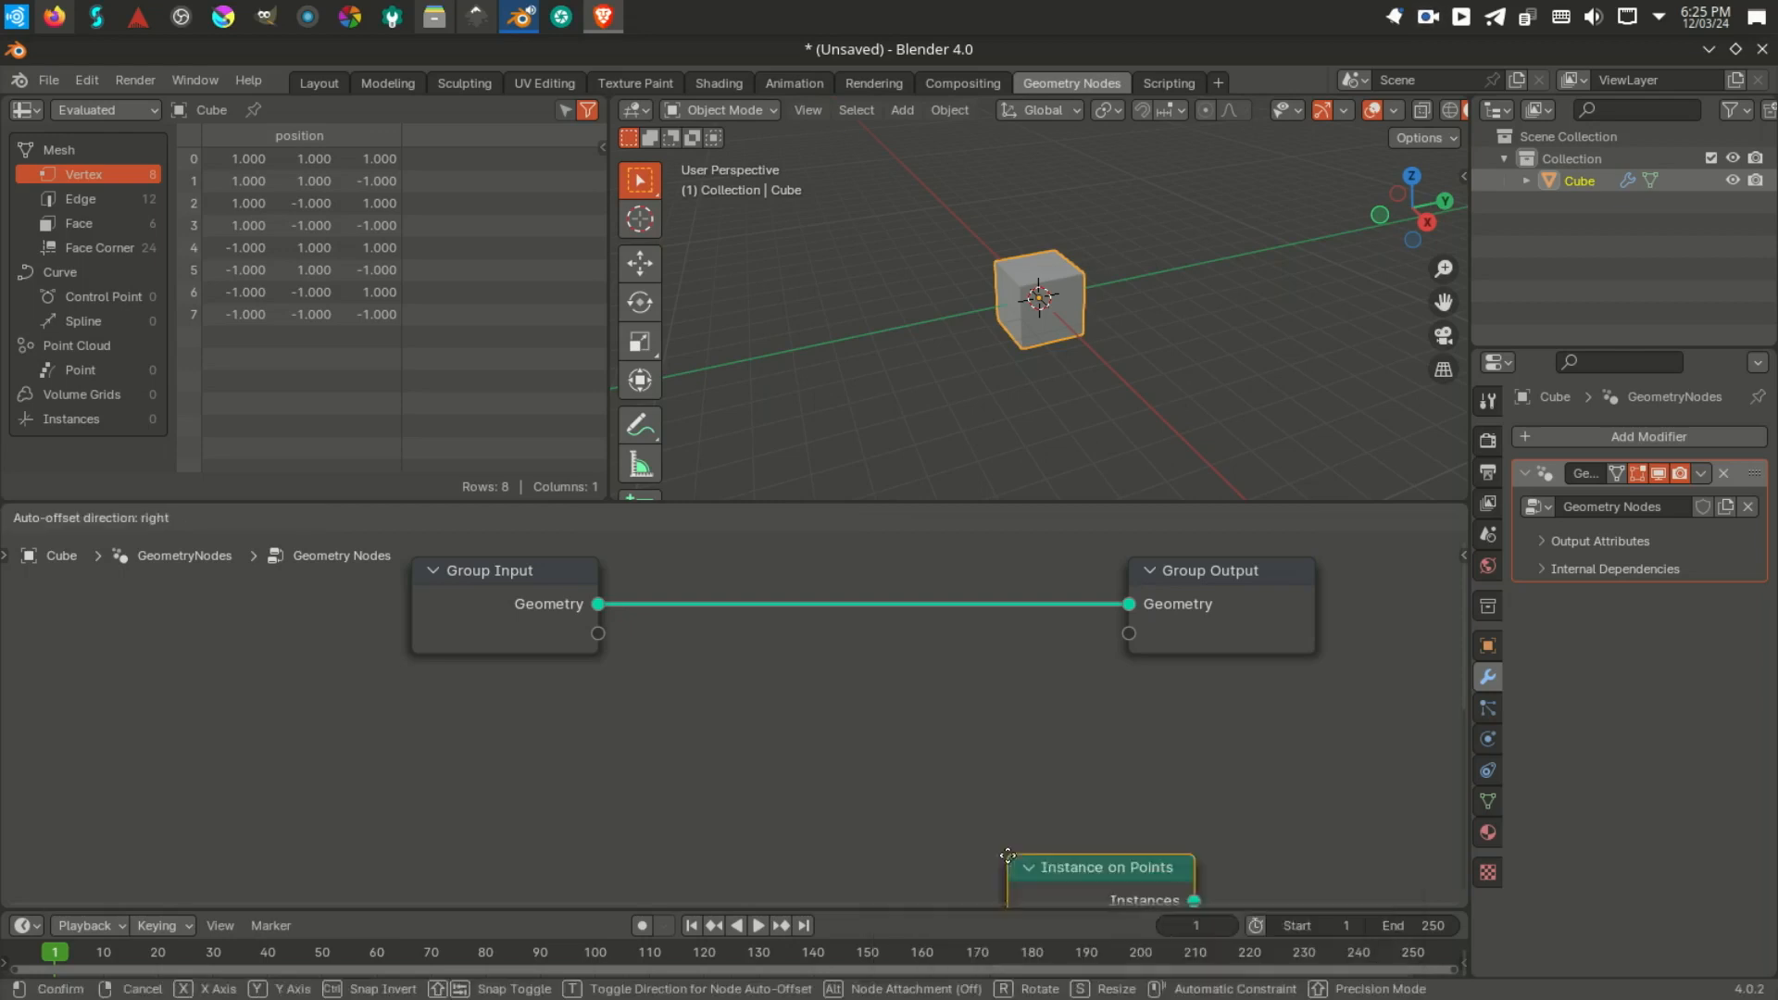
{"action": "scroll", "coordinate": [832, 698], "scroll_direction": "down", "scroll_amount": 1}
{"action": "left_click", "coordinate": [832, 698]}
Step: Add a Cube mesh primitive node between Group Input and Instance on Points, below the existing link
{"action": "key", "text": "shift+a"}
{"action": "type", "text": "s"}
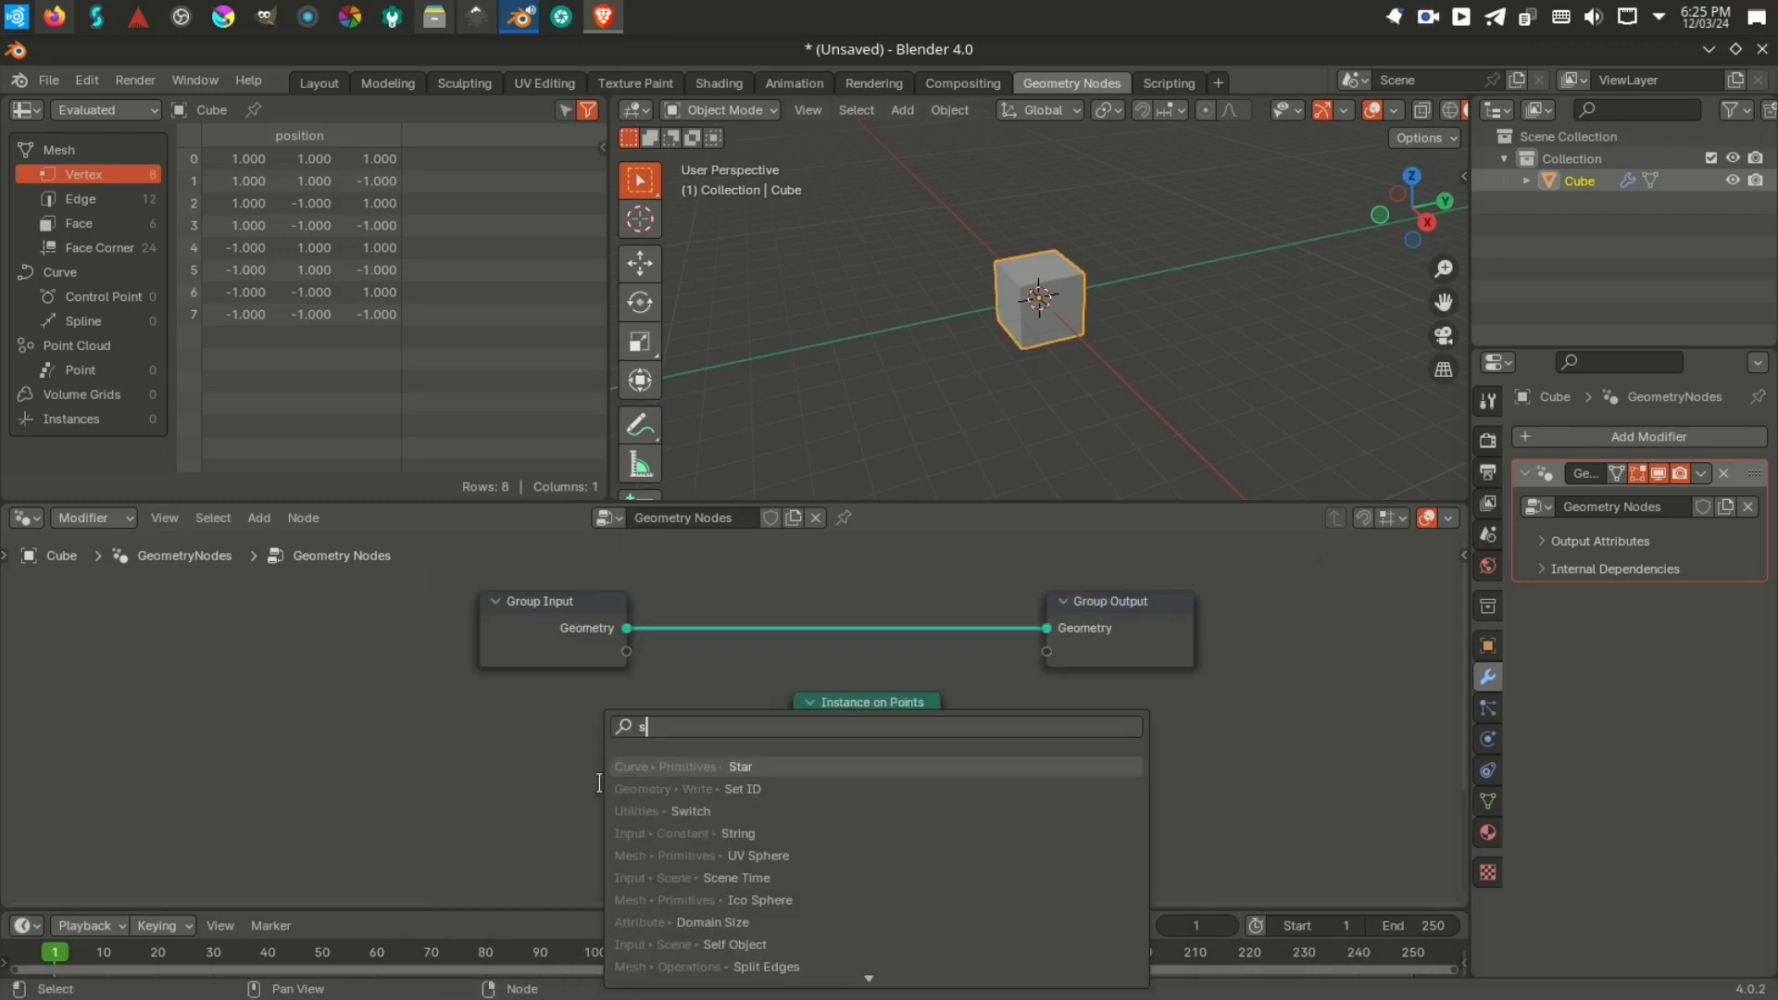
{"action": "key", "text": "BackSpace"}
{"action": "type", "text": "cube"}
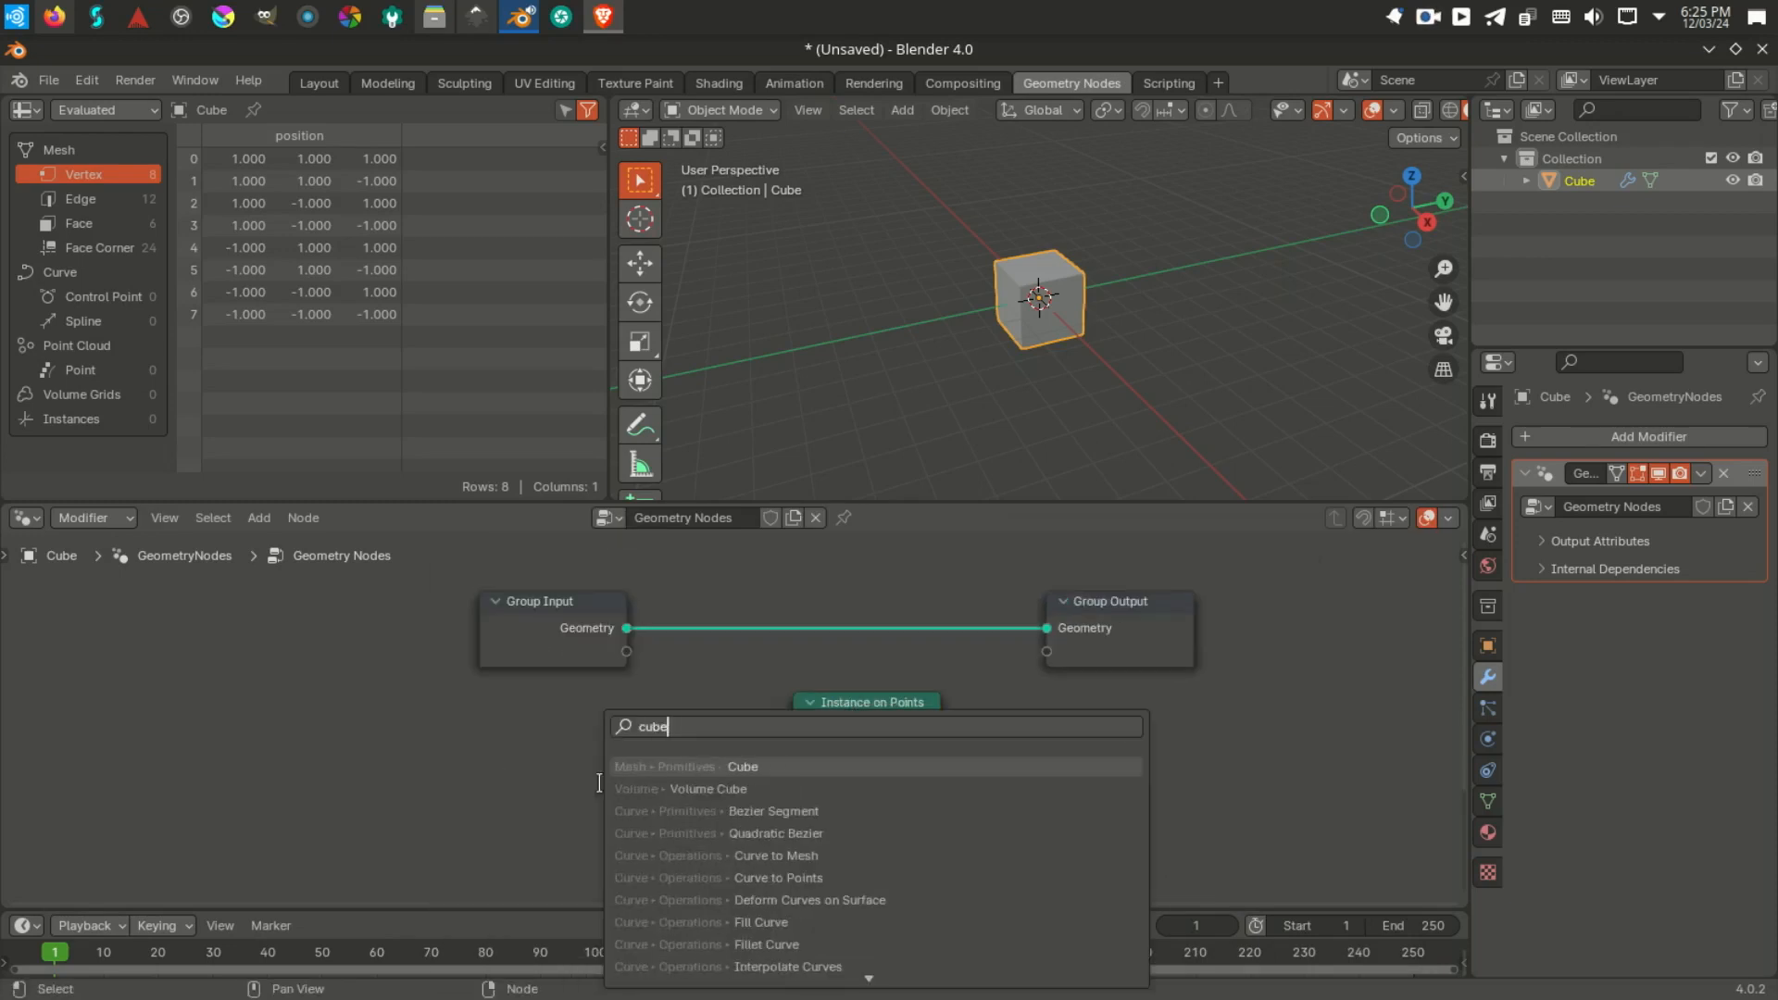
{"action": "key", "text": "Return"}
{"action": "left_click", "coordinate": [457, 750]}
{"action": "scroll", "coordinate": [620, 675], "scroll_direction": "down", "scroll_amount": 2}
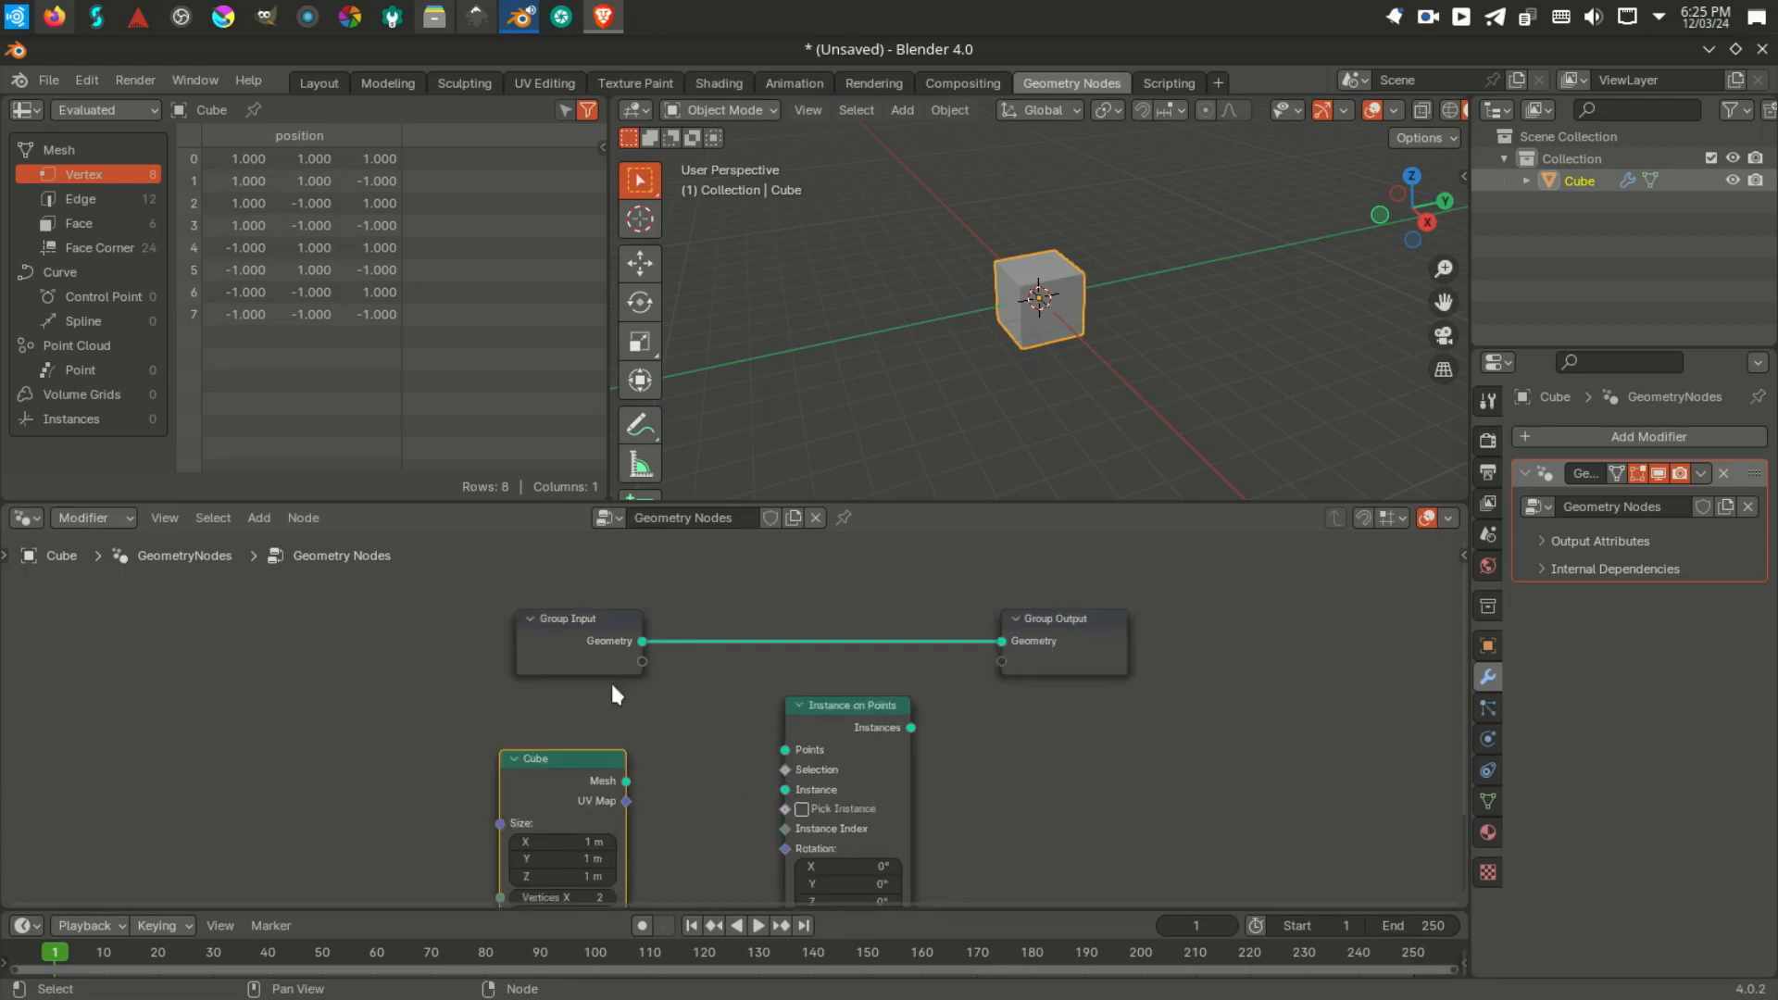
Step: Connect the Instances output to the Group Output's Geometry and the Cube's Mesh to the Instance input
{"action": "left_click_drag", "start_coordinate": [956, 752], "coordinate": [1048, 667]}
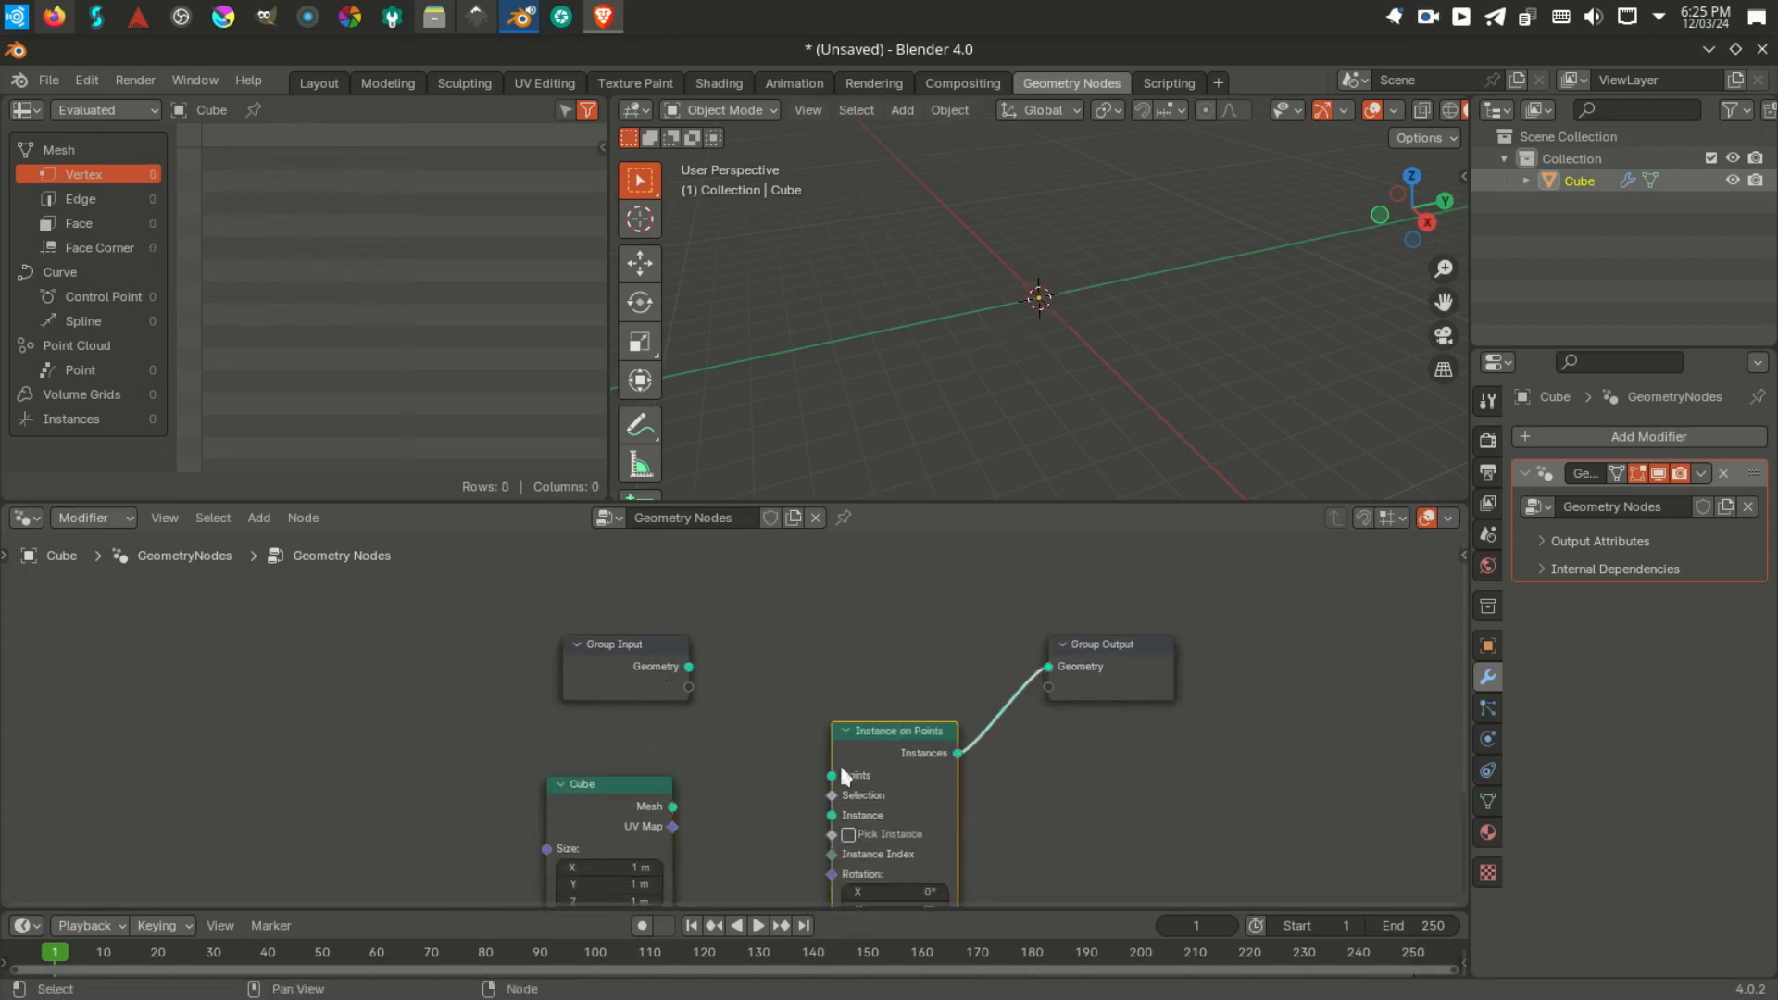
{"action": "left_click_drag", "start_coordinate": [673, 808], "coordinate": [831, 814]}
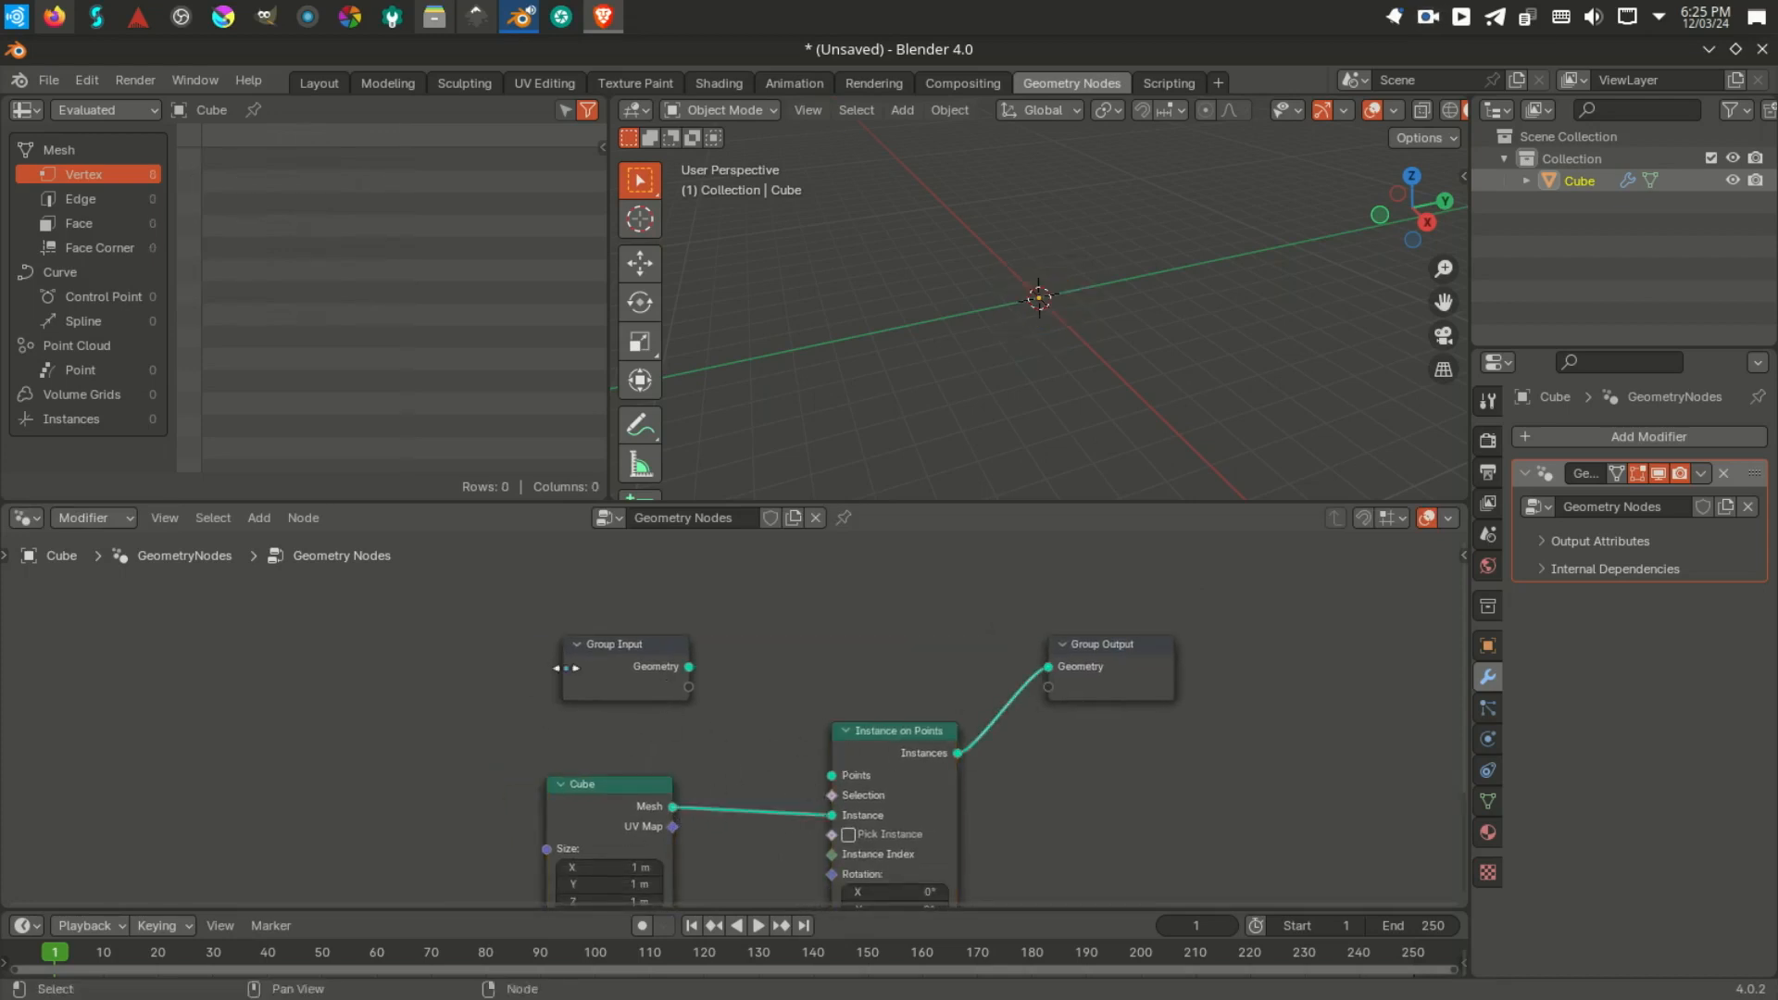
Step: Move the Group Input node away from the other nodes and place a Quadrilateral curve node beside it
{"action": "middle_click_drag", "start_coordinate": [720, 736], "coordinate": [827, 769]}
{"action": "left_click_drag", "start_coordinate": [687, 675], "coordinate": [292, 650]}
{"action": "left_click", "coordinate": [287, 650]}
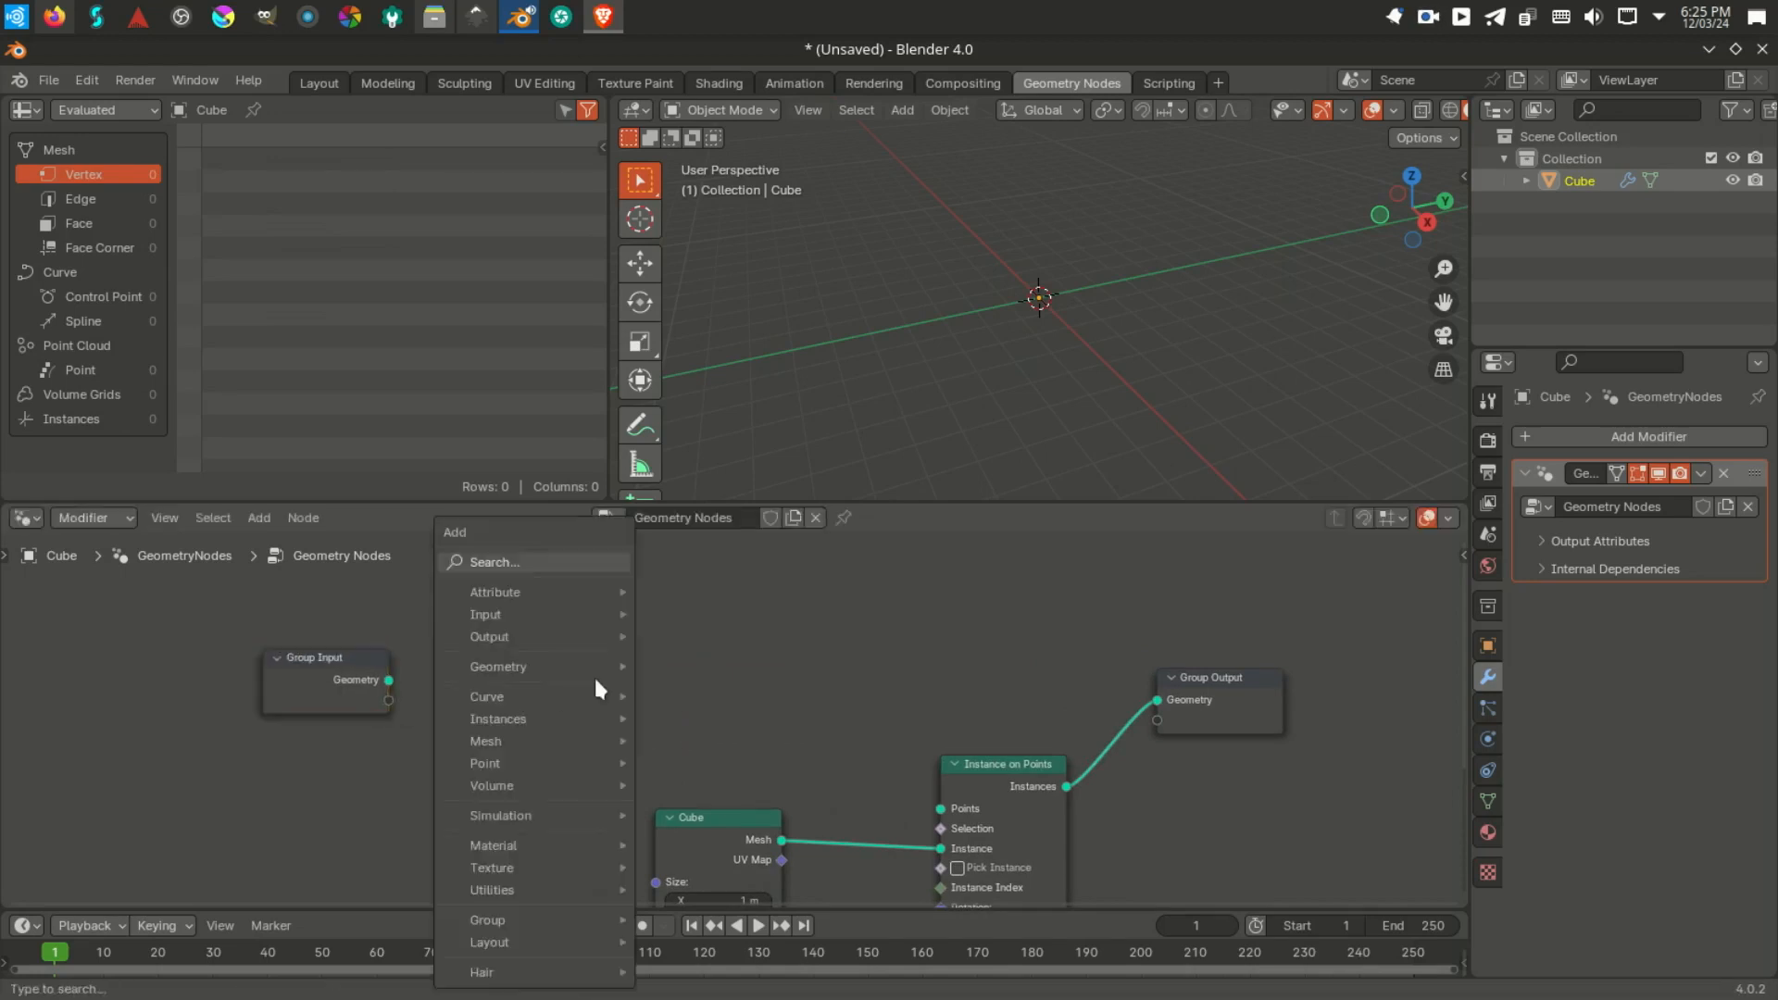
{"action": "key", "text": "shift+a"}
{"action": "type", "text": "q"}
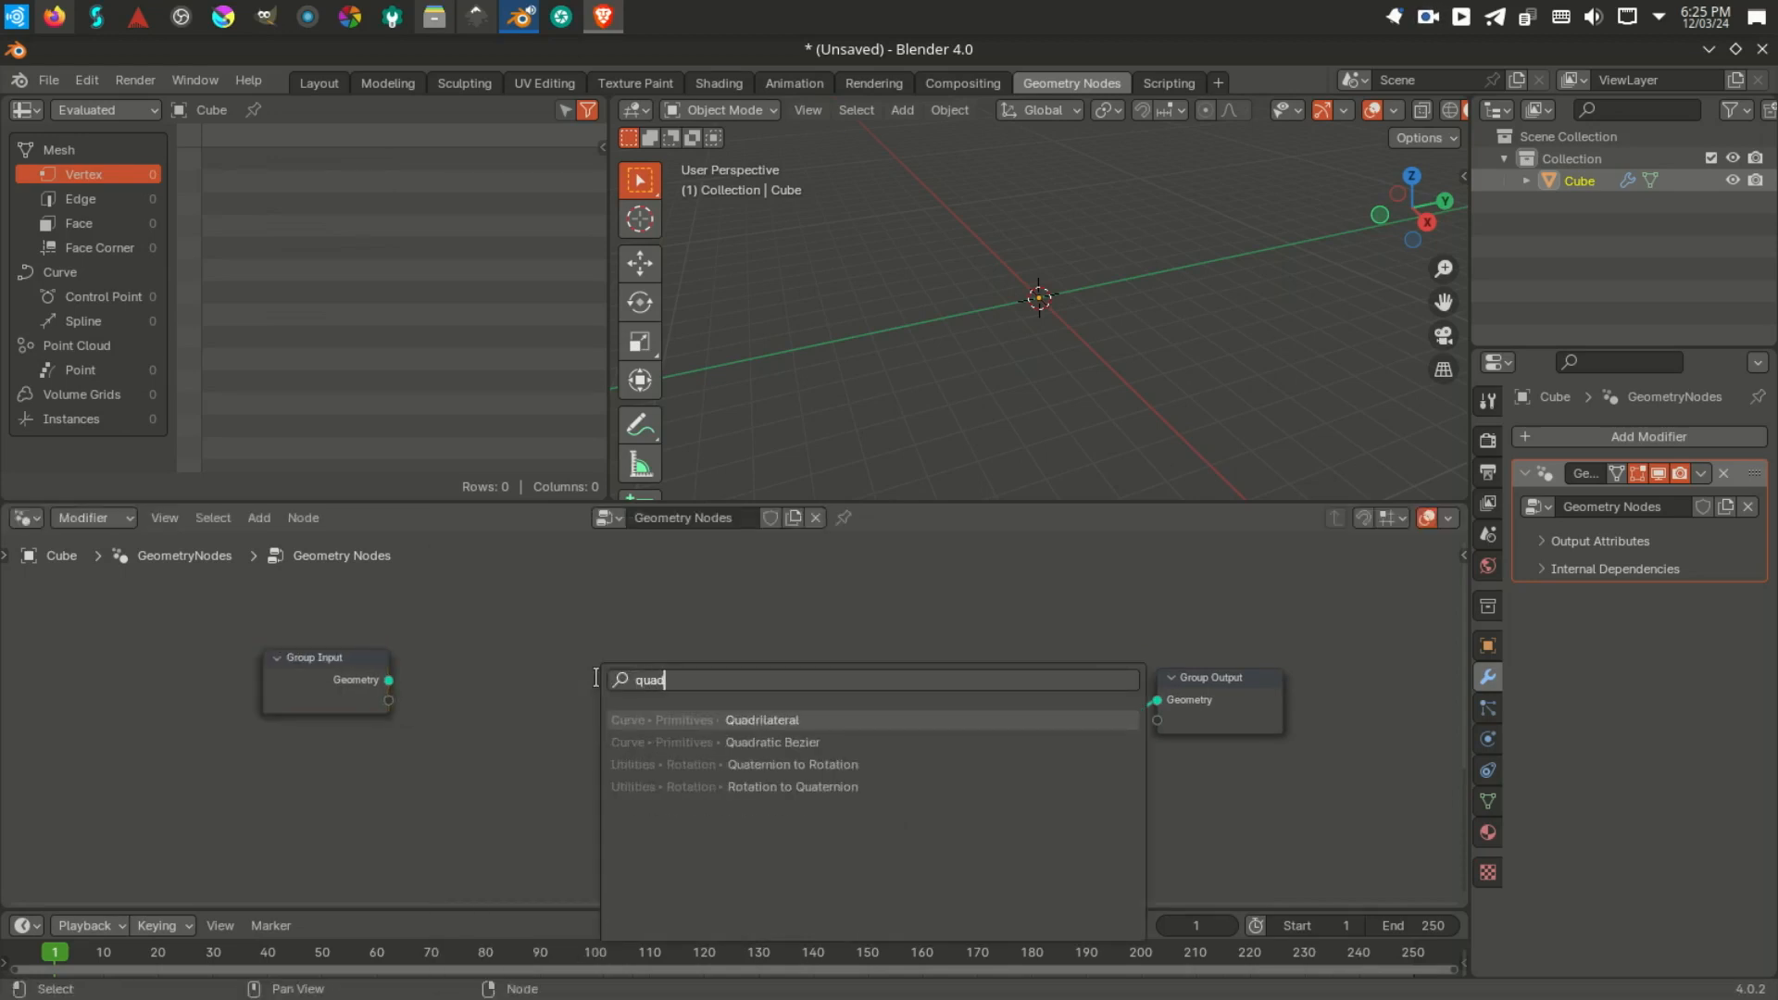
{"action": "type", "text": "uad"}
{"action": "key", "text": "Return"}
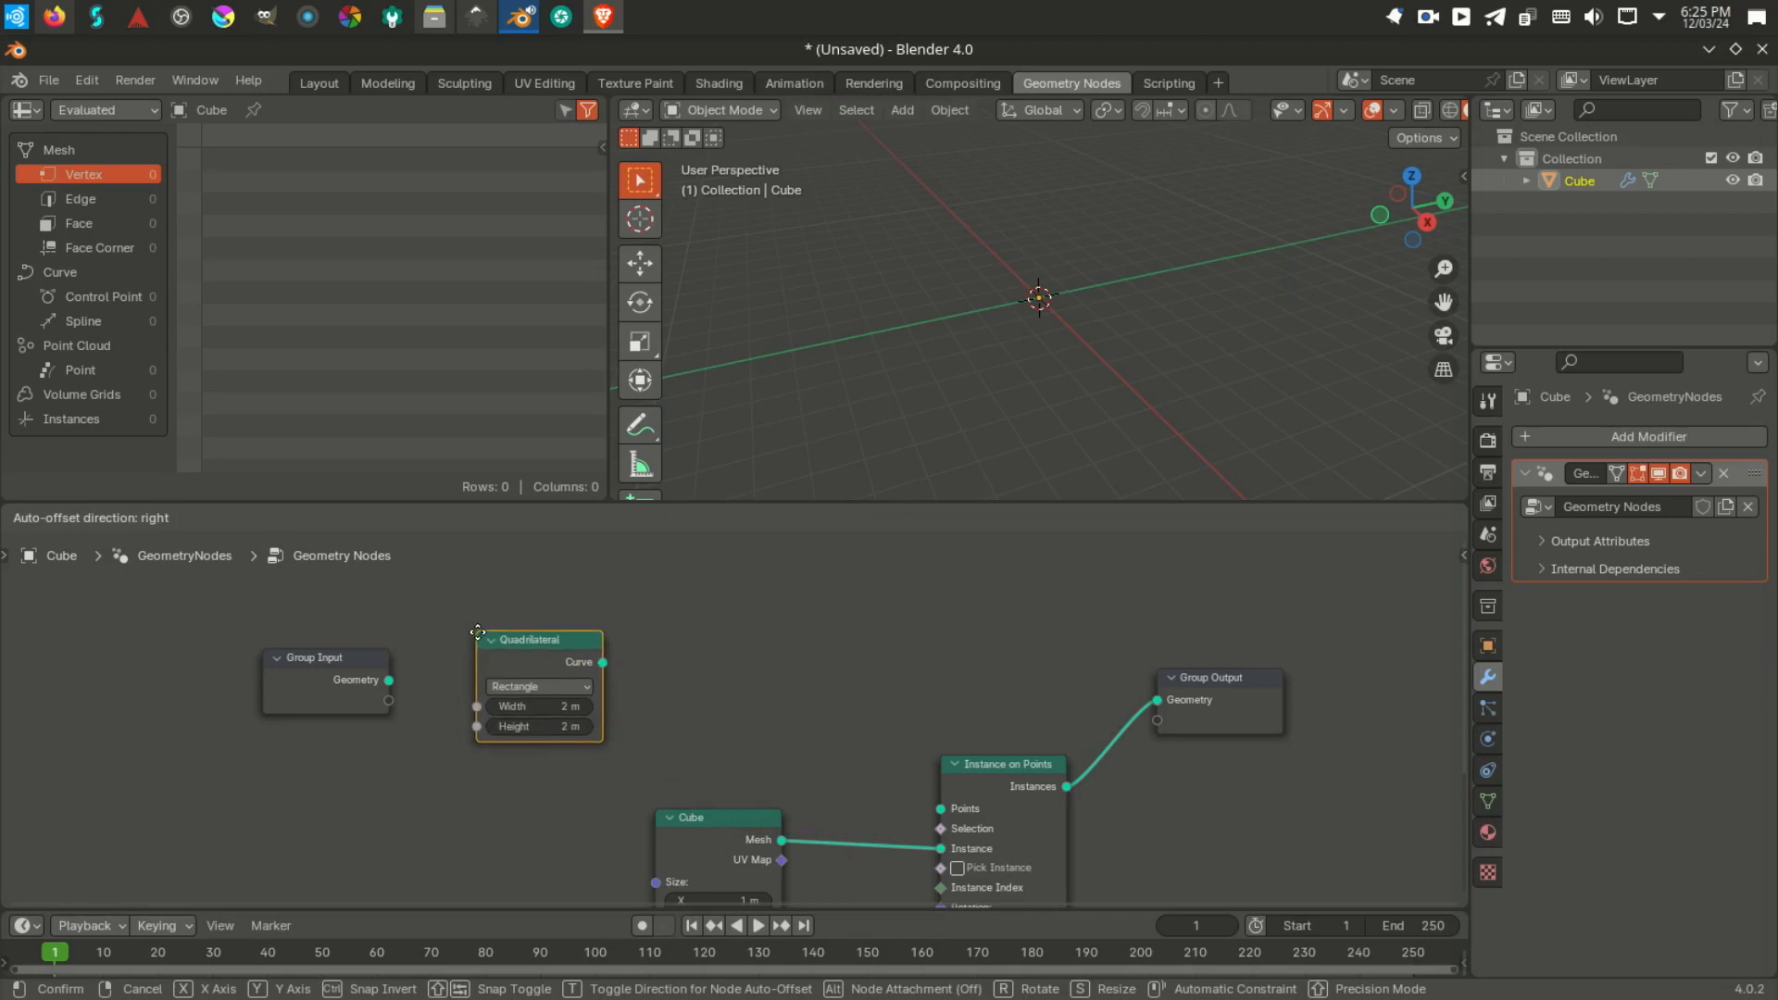
{"action": "left_click", "coordinate": [478, 632]}
{"action": "key", "text": "shift+a"}
{"action": "type", "text": "s"}
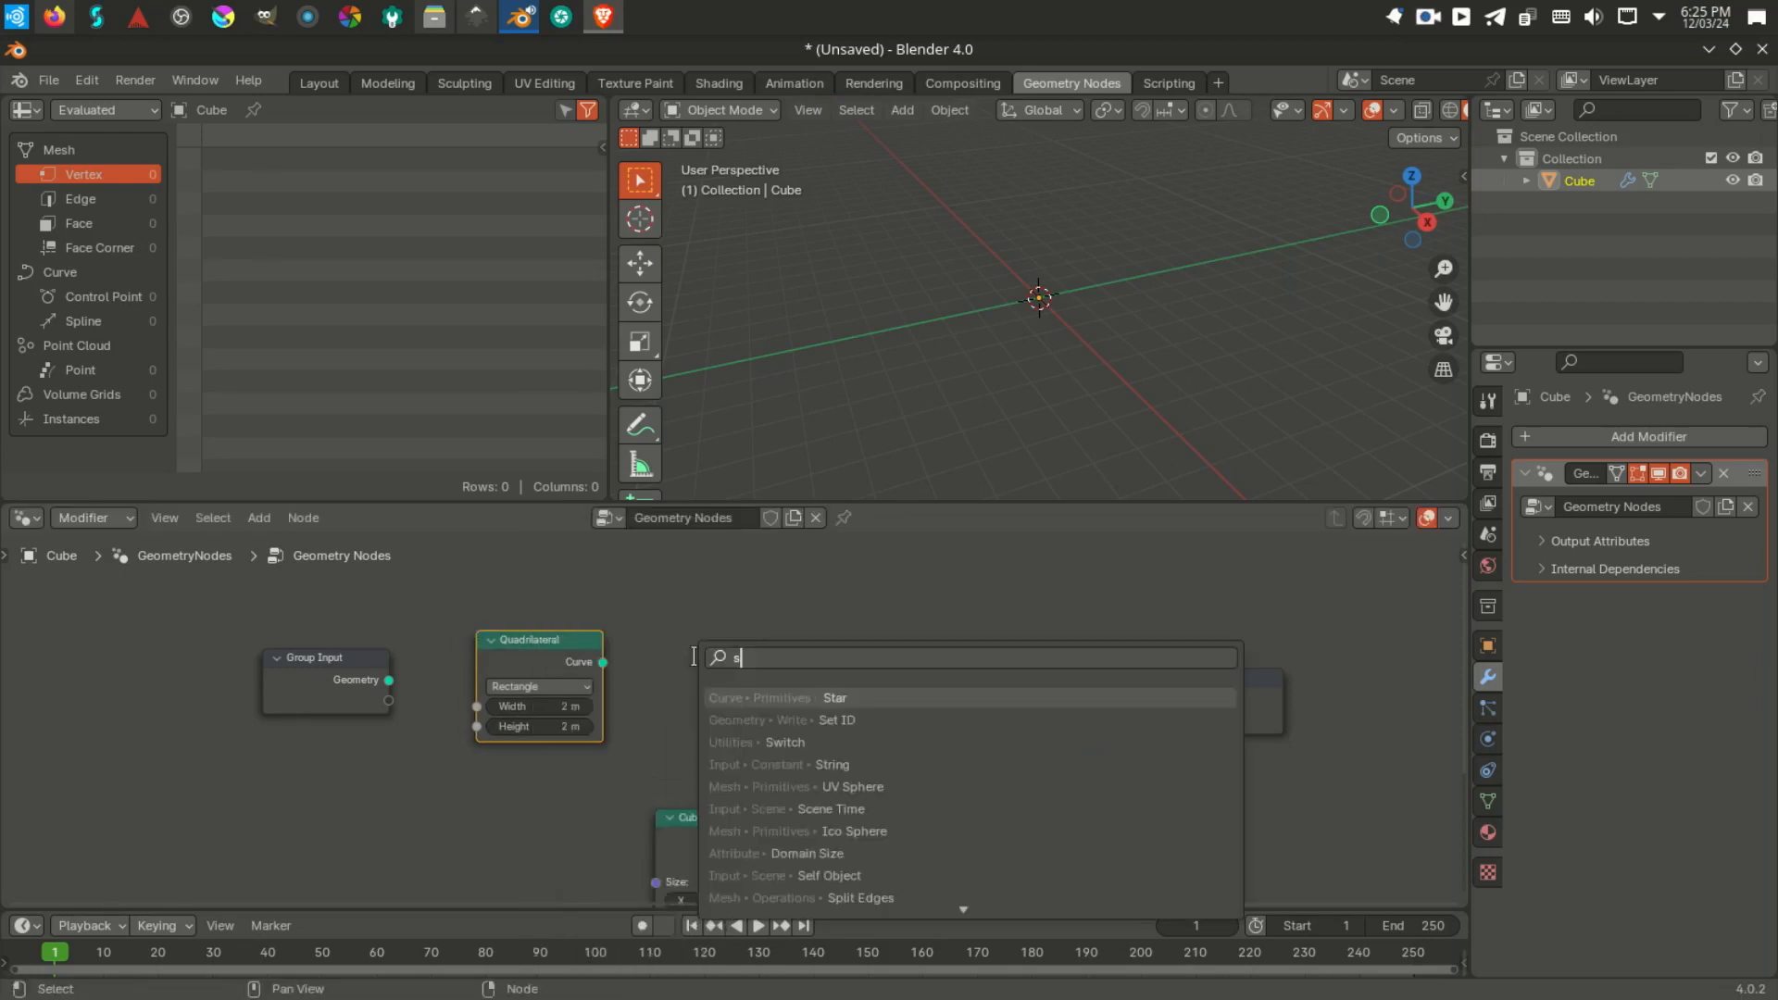
{"action": "key", "text": "BackSpace"}
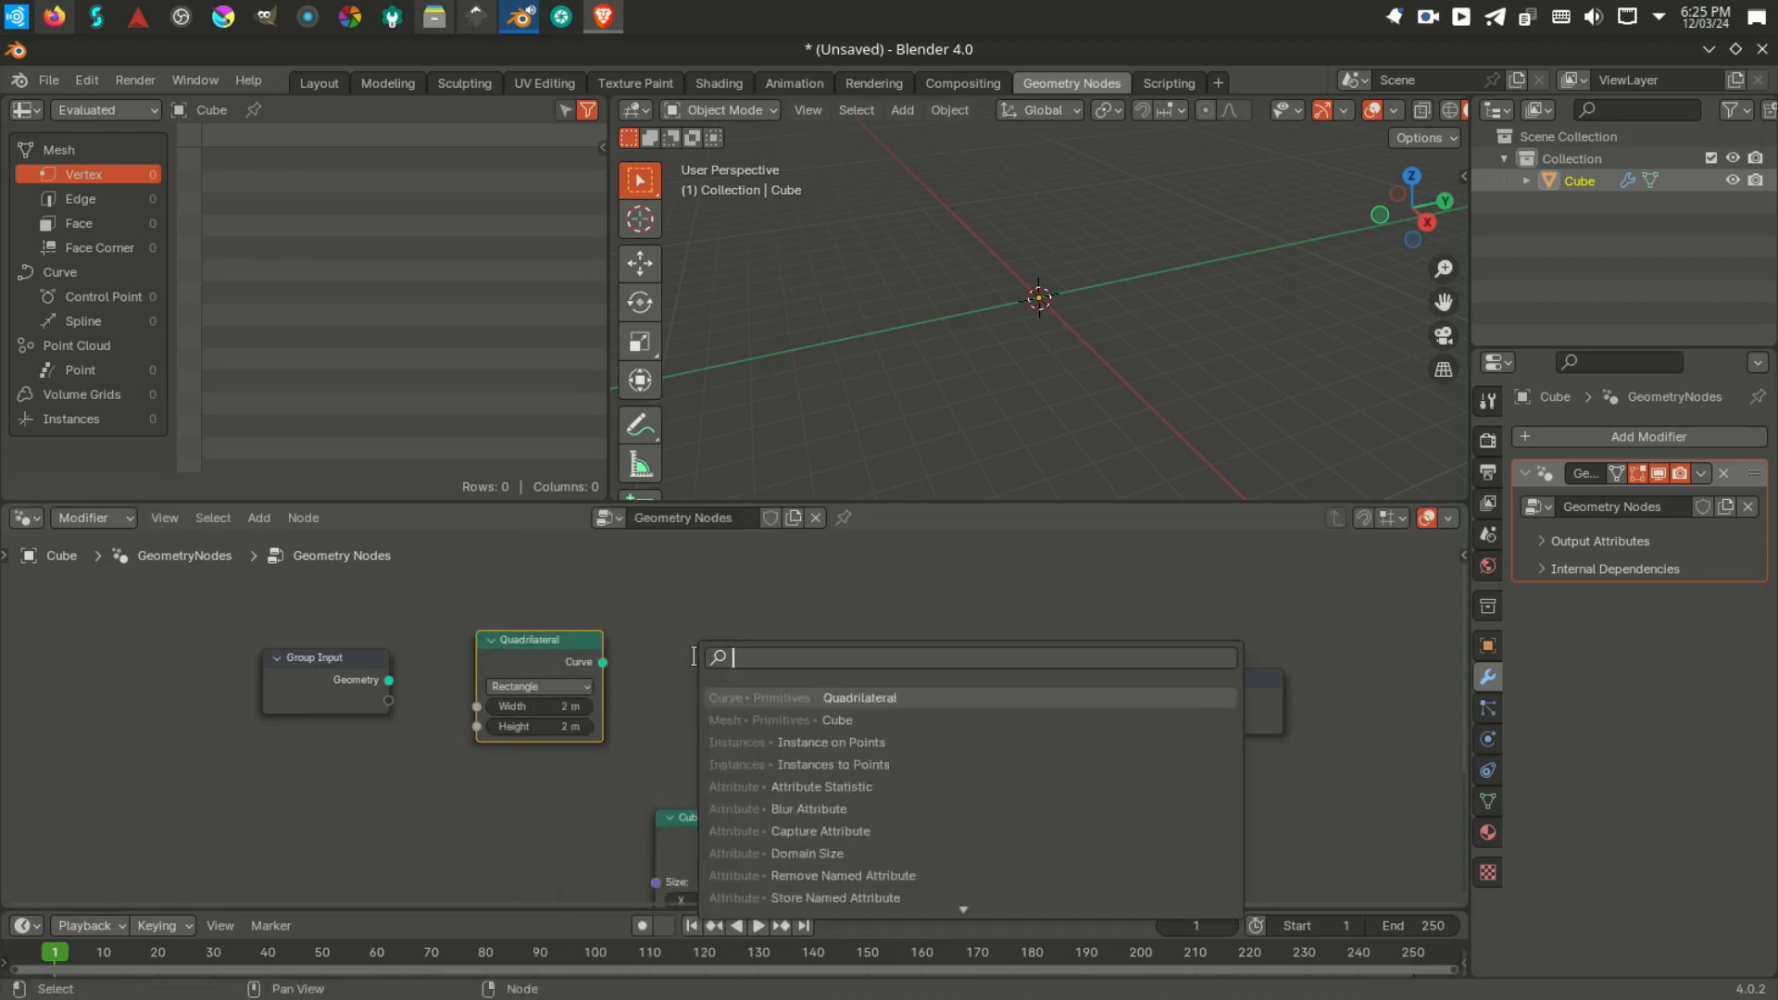
{"action": "type", "text": "curve"}
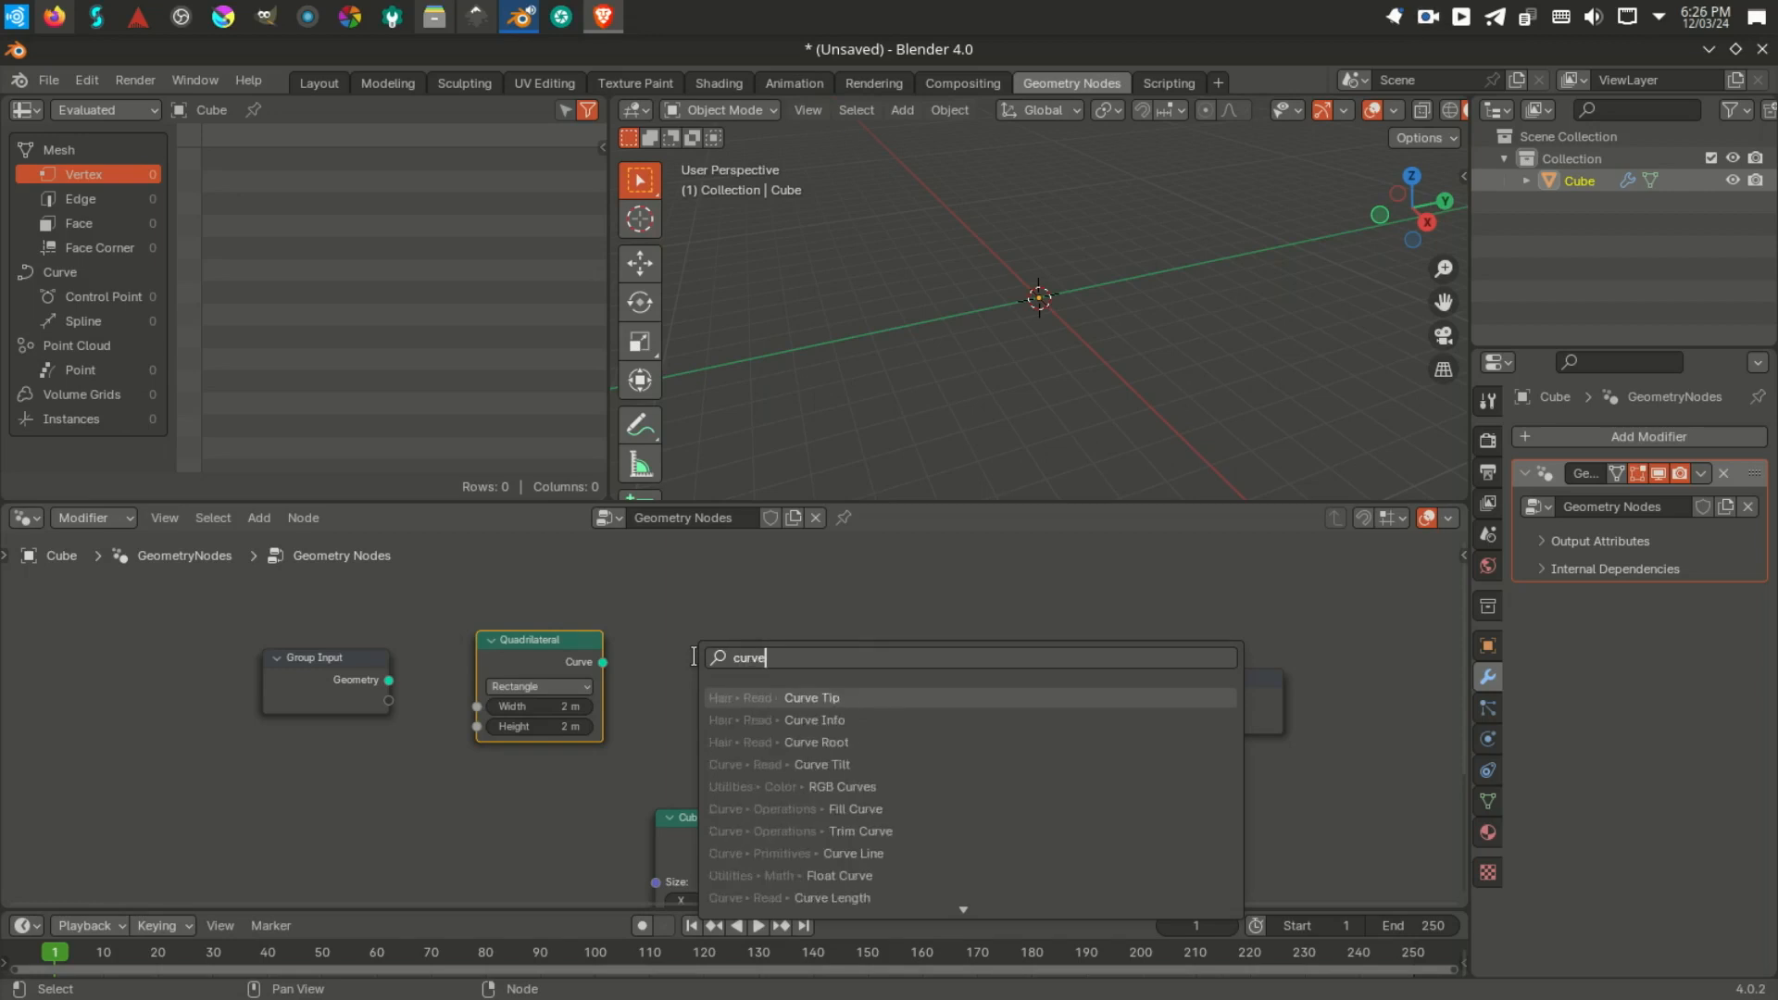
{"action": "key", "text": "Escape"}
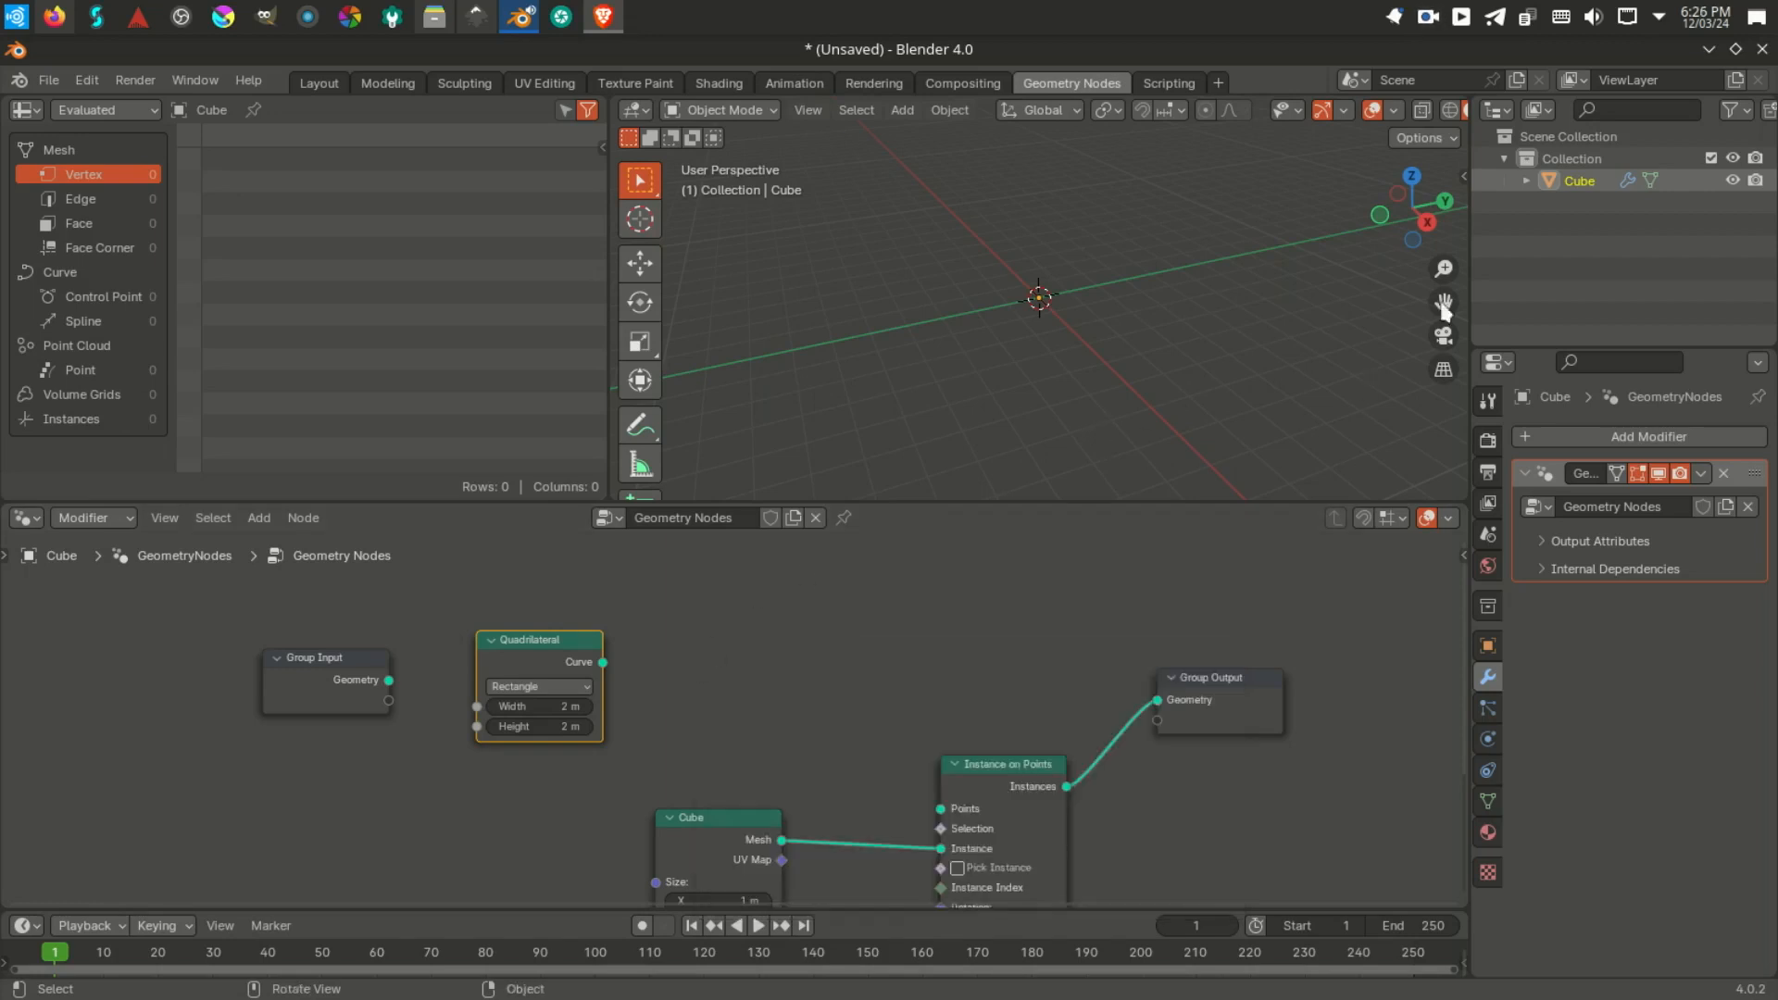
{"action": "left_click", "coordinate": [1428, 21]}
{"action": "left_click", "coordinate": [1455, 71]}
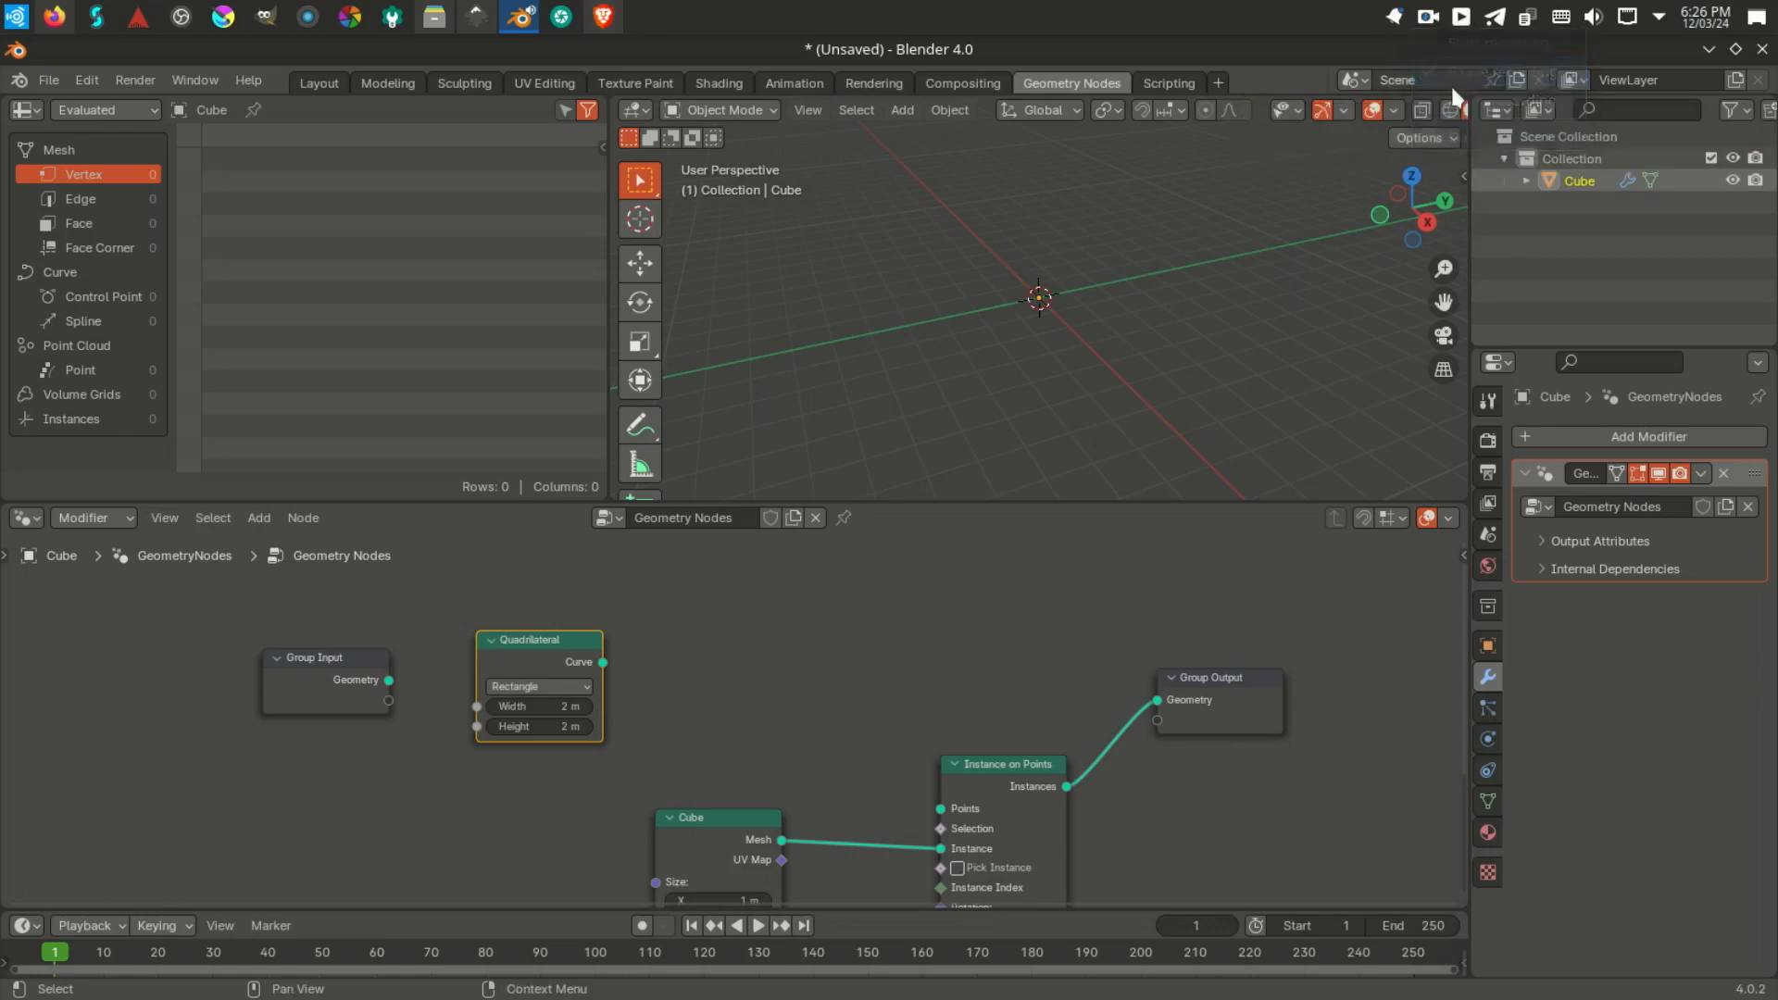
Step: Add a Resample Curve node between the Quadrilateral and Instance on Points nodes
{"action": "left_click", "coordinate": [792, 648]}
{"action": "key", "text": "shift+a"}
{"action": "type", "text": "s"}
{"action": "key", "text": "BackSpace"}
{"action": "type", "text": "resam"}
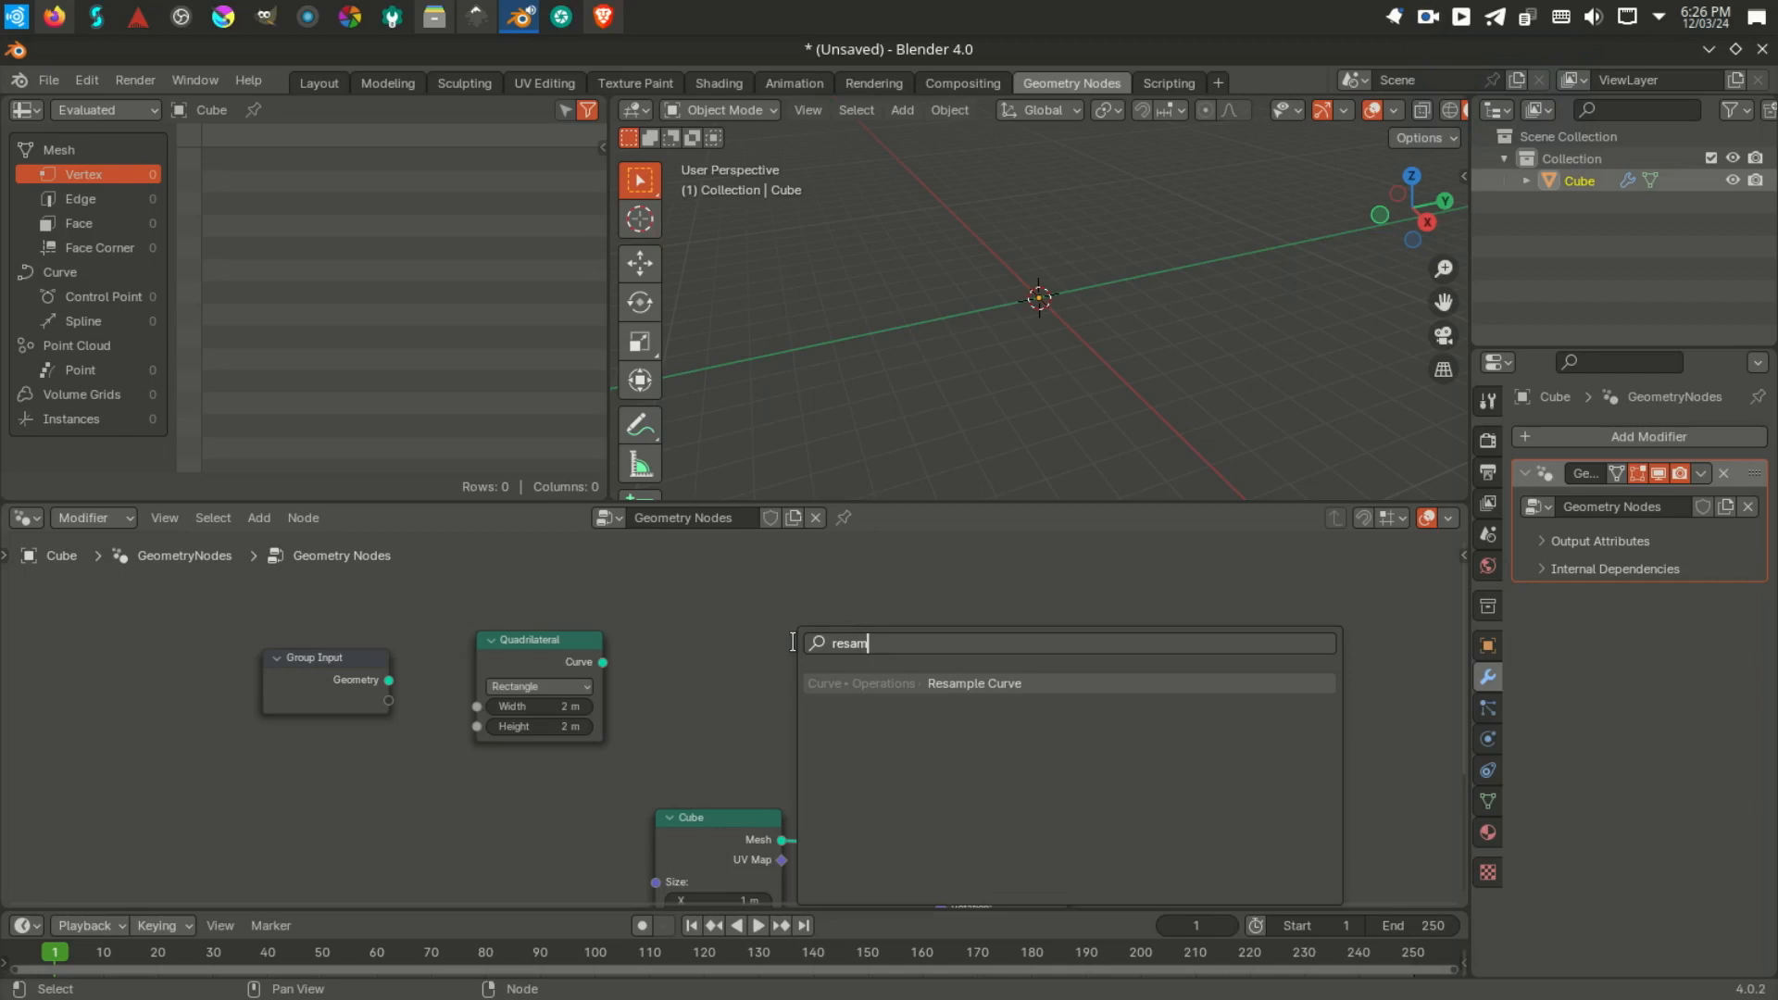
{"action": "key", "text": "Return"}
{"action": "left_click", "coordinate": [709, 636]}
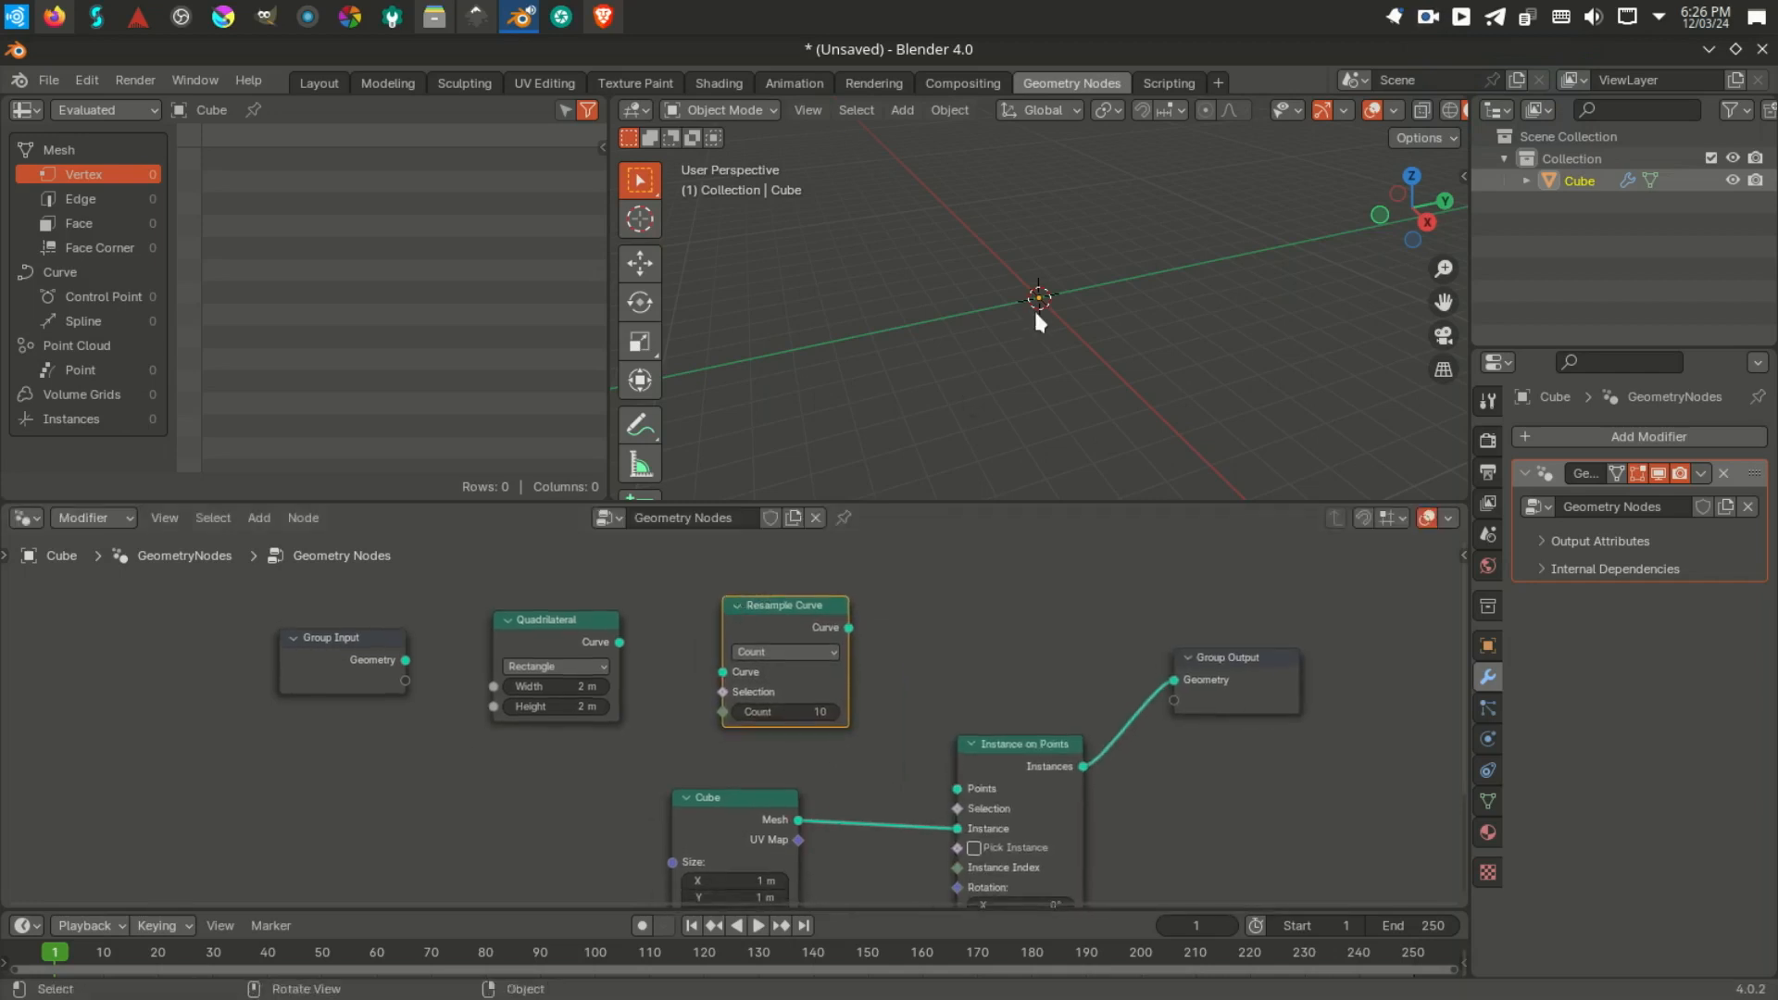
Step: Link the Quadrilateral curve through Resample Curve into the Points input of Instance on Points, and set the resample count to 9
{"action": "key", "text": "KP_7"}
{"action": "middle_click_drag", "start_coordinate": [703, 749], "coordinate": [665, 738]}
{"action": "scroll", "coordinate": [766, 739], "scroll_direction": "up", "scroll_amount": 1}
{"action": "left_click_drag", "start_coordinate": [815, 608], "coordinate": [933, 782]}
{"action": "left_click_drag", "start_coordinate": [568, 624], "coordinate": [680, 656]}
{"action": "scroll", "coordinate": [982, 345], "scroll_direction": "up", "scroll_amount": 5}
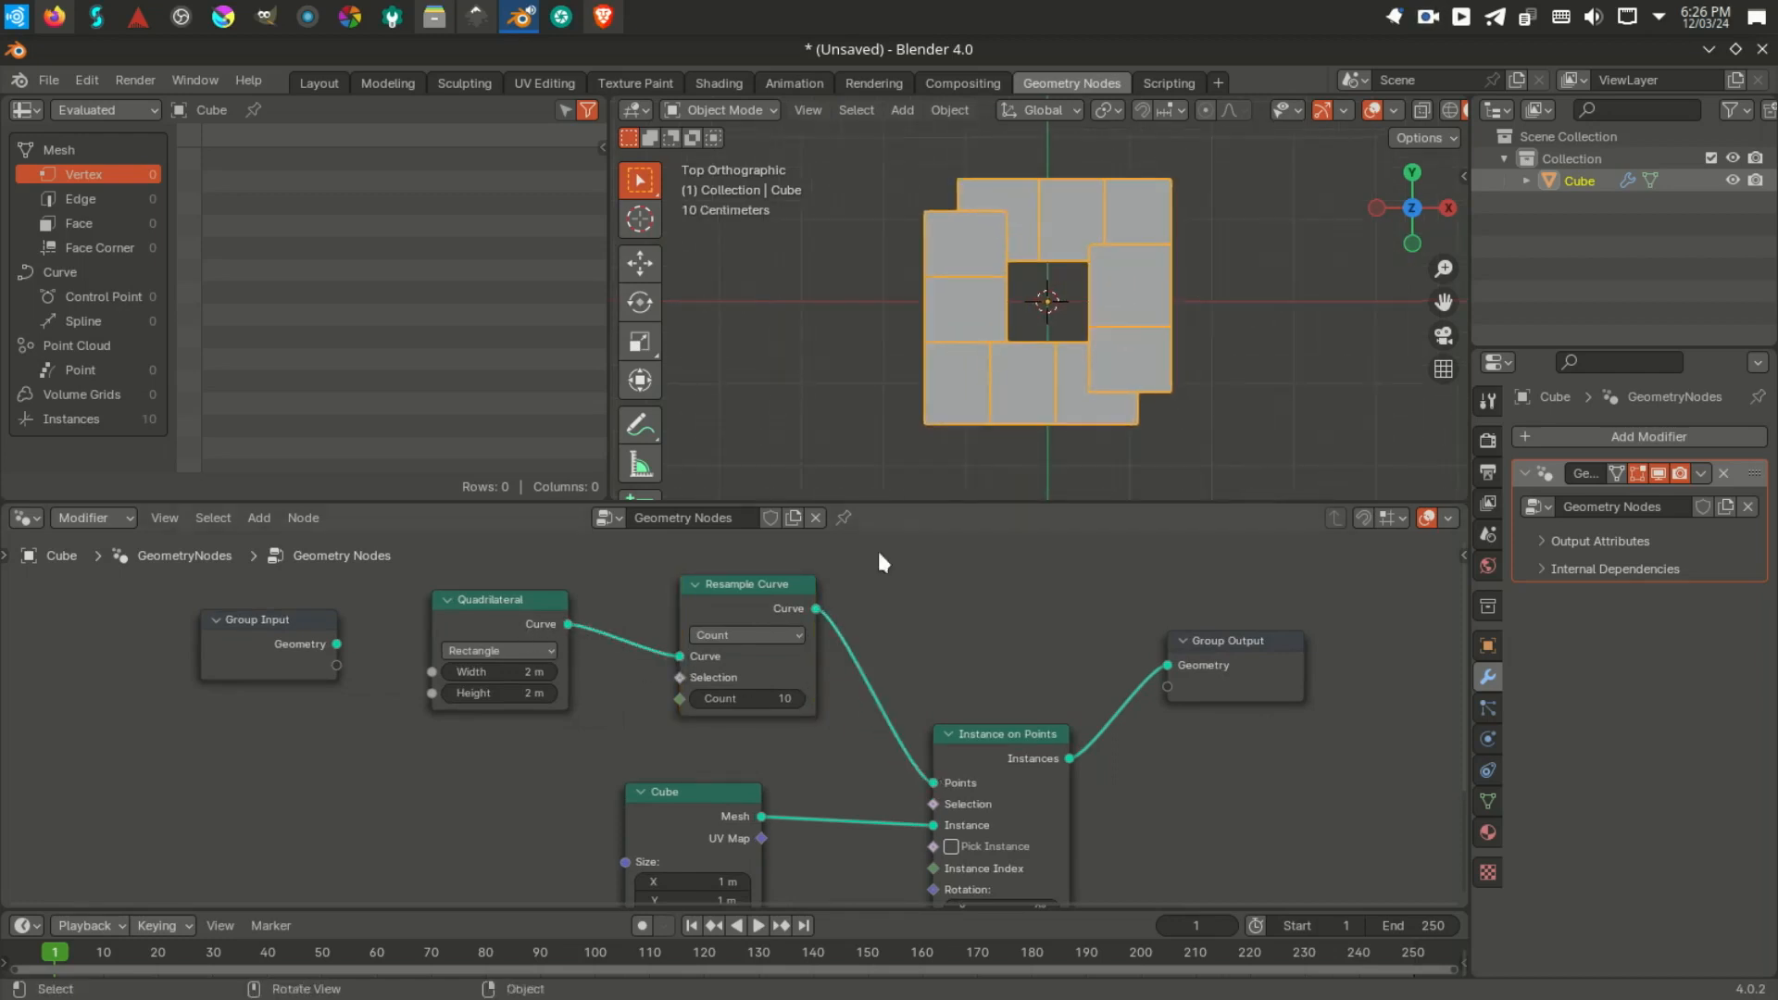
{"action": "scroll", "coordinate": [512, 688], "scroll_direction": "up", "scroll_amount": 1}
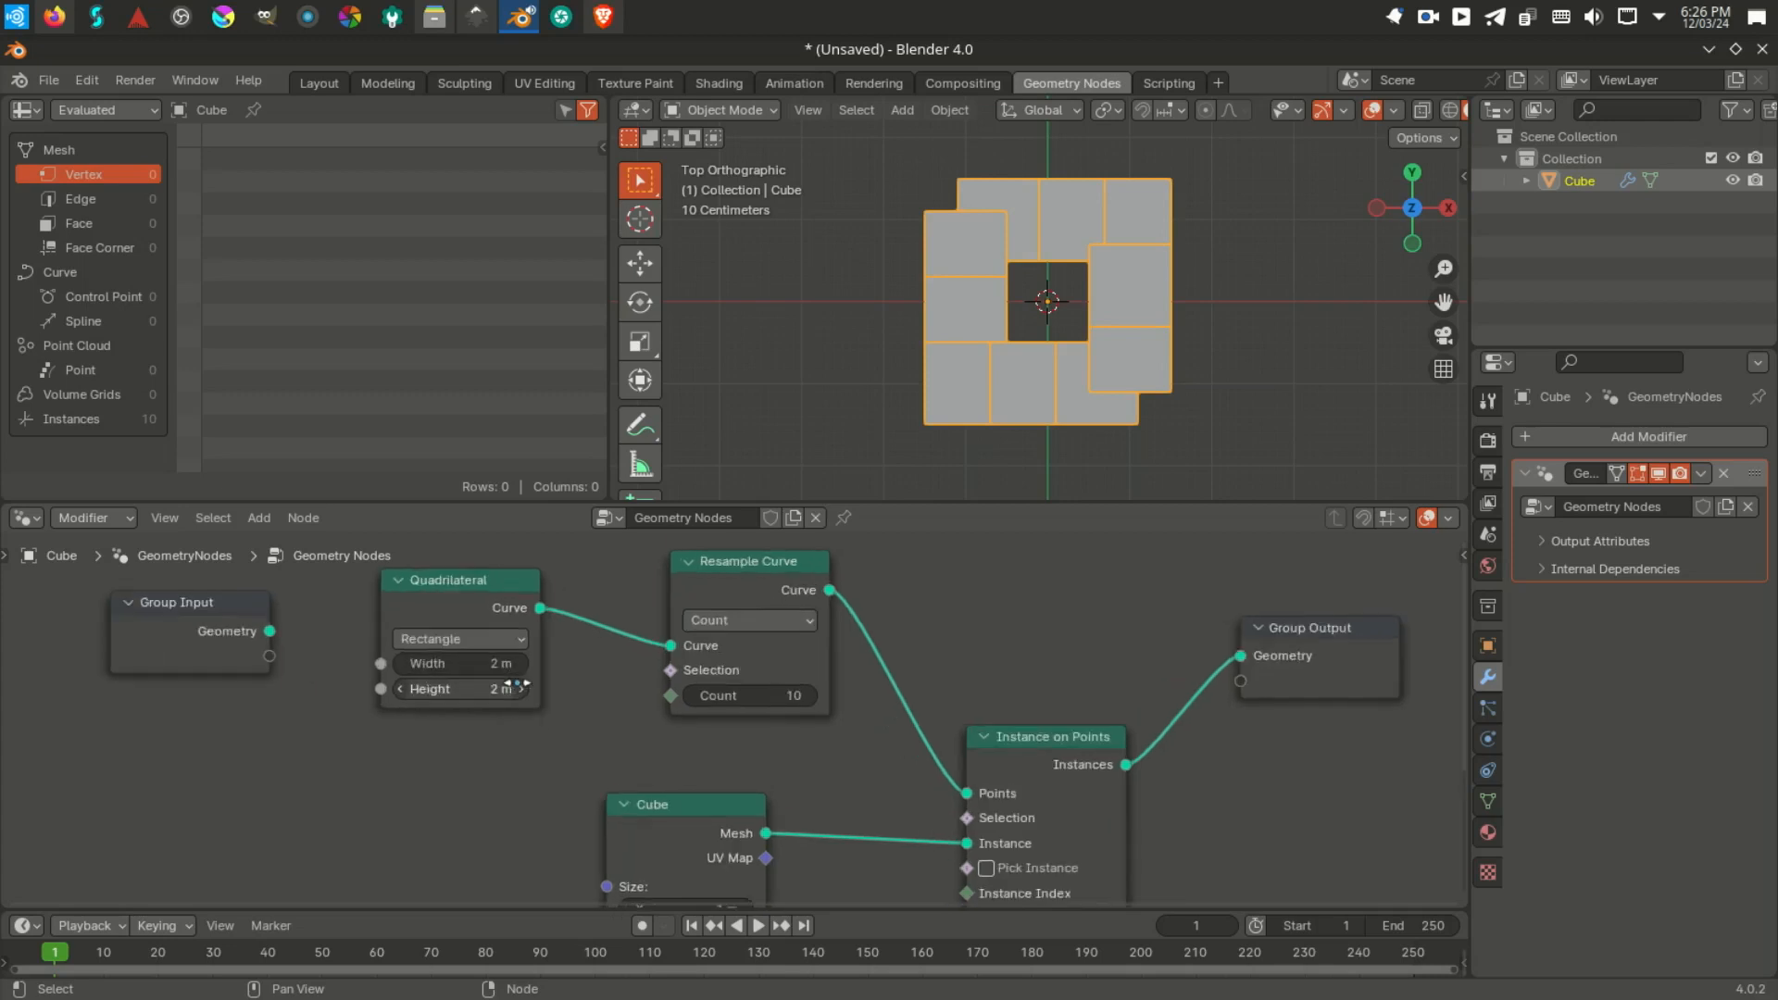
{"action": "mouse_move", "coordinate": [785, 697]}
{"action": "left_mouse_down"}
{"action": "mouse_move", "coordinate": [824, 698]}
{"action": "mouse_move", "coordinate": [782, 697]}
{"action": "left_mouse_up"}
Step: Set the Quadrilateral's width and height to 8 m
{"action": "double_click", "coordinate": [491, 668]}
{"action": "key", "text": "BackSpace"}
{"action": "key", "text": "BackSpace"}
{"action": "key", "text": "BackSpace"}
{"action": "type", "text": "88"}
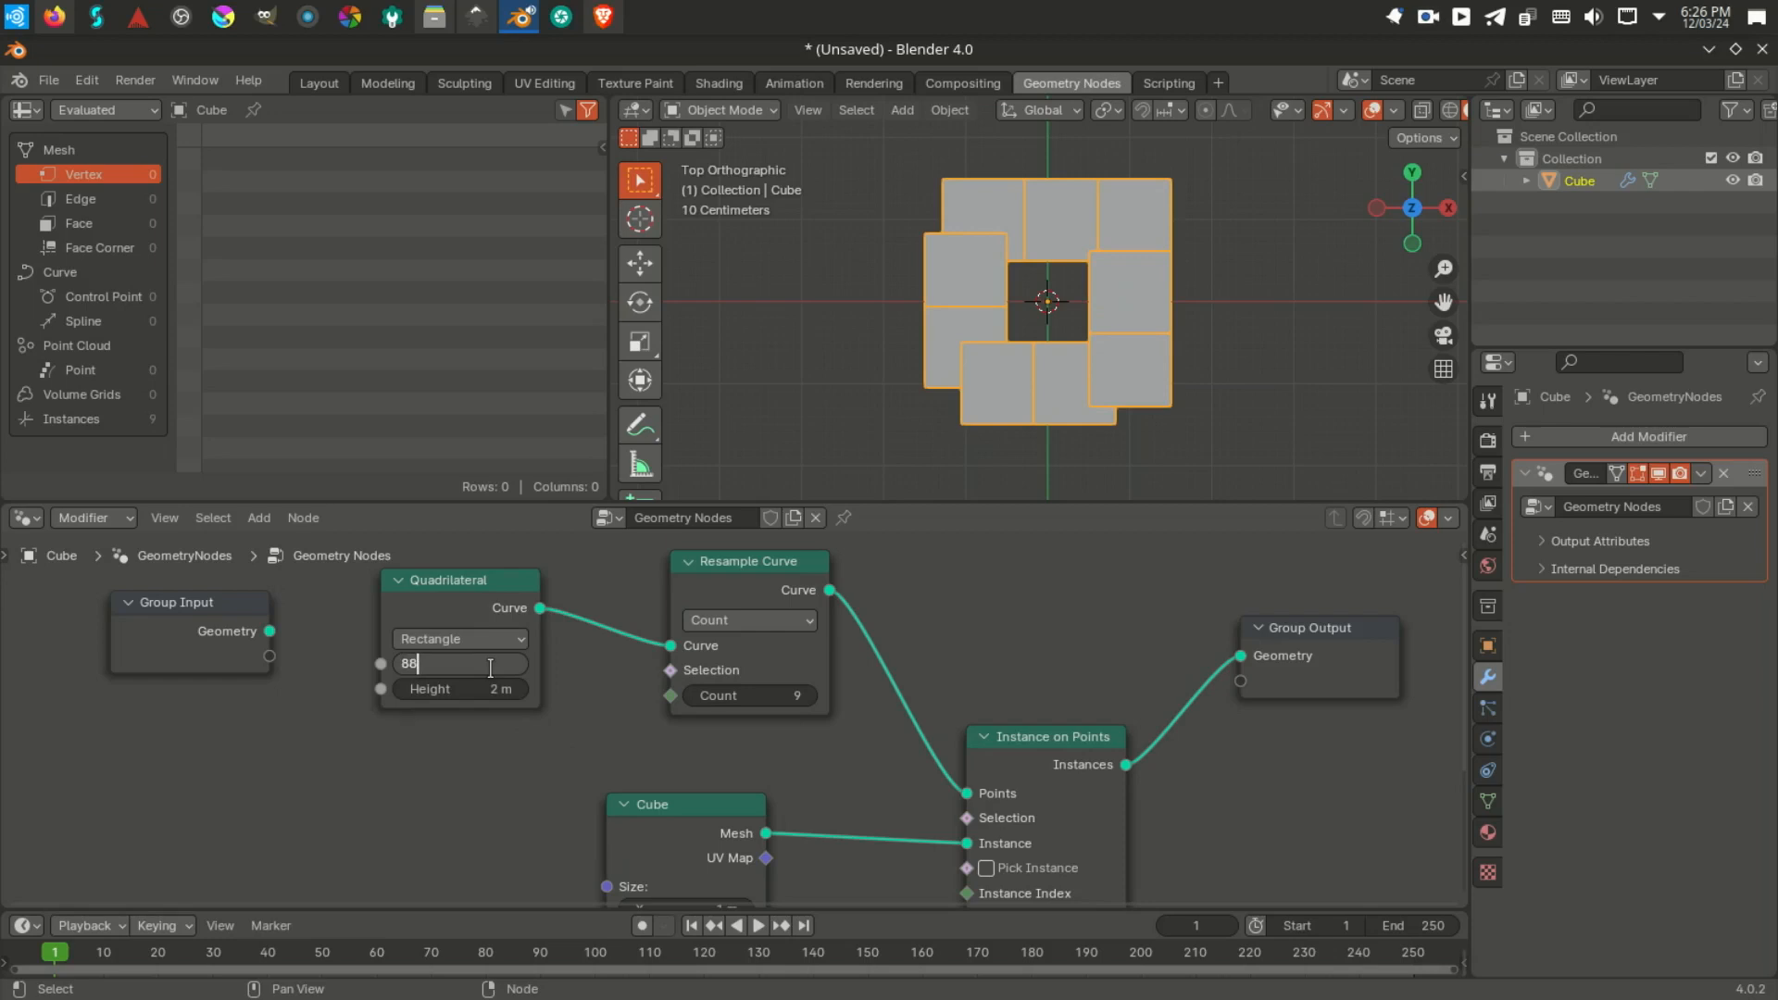
{"action": "key", "text": "BackSpace"}
{"action": "key", "text": "Tab"}
{"action": "type", "text": "8"}
{"action": "key", "text": "Return"}
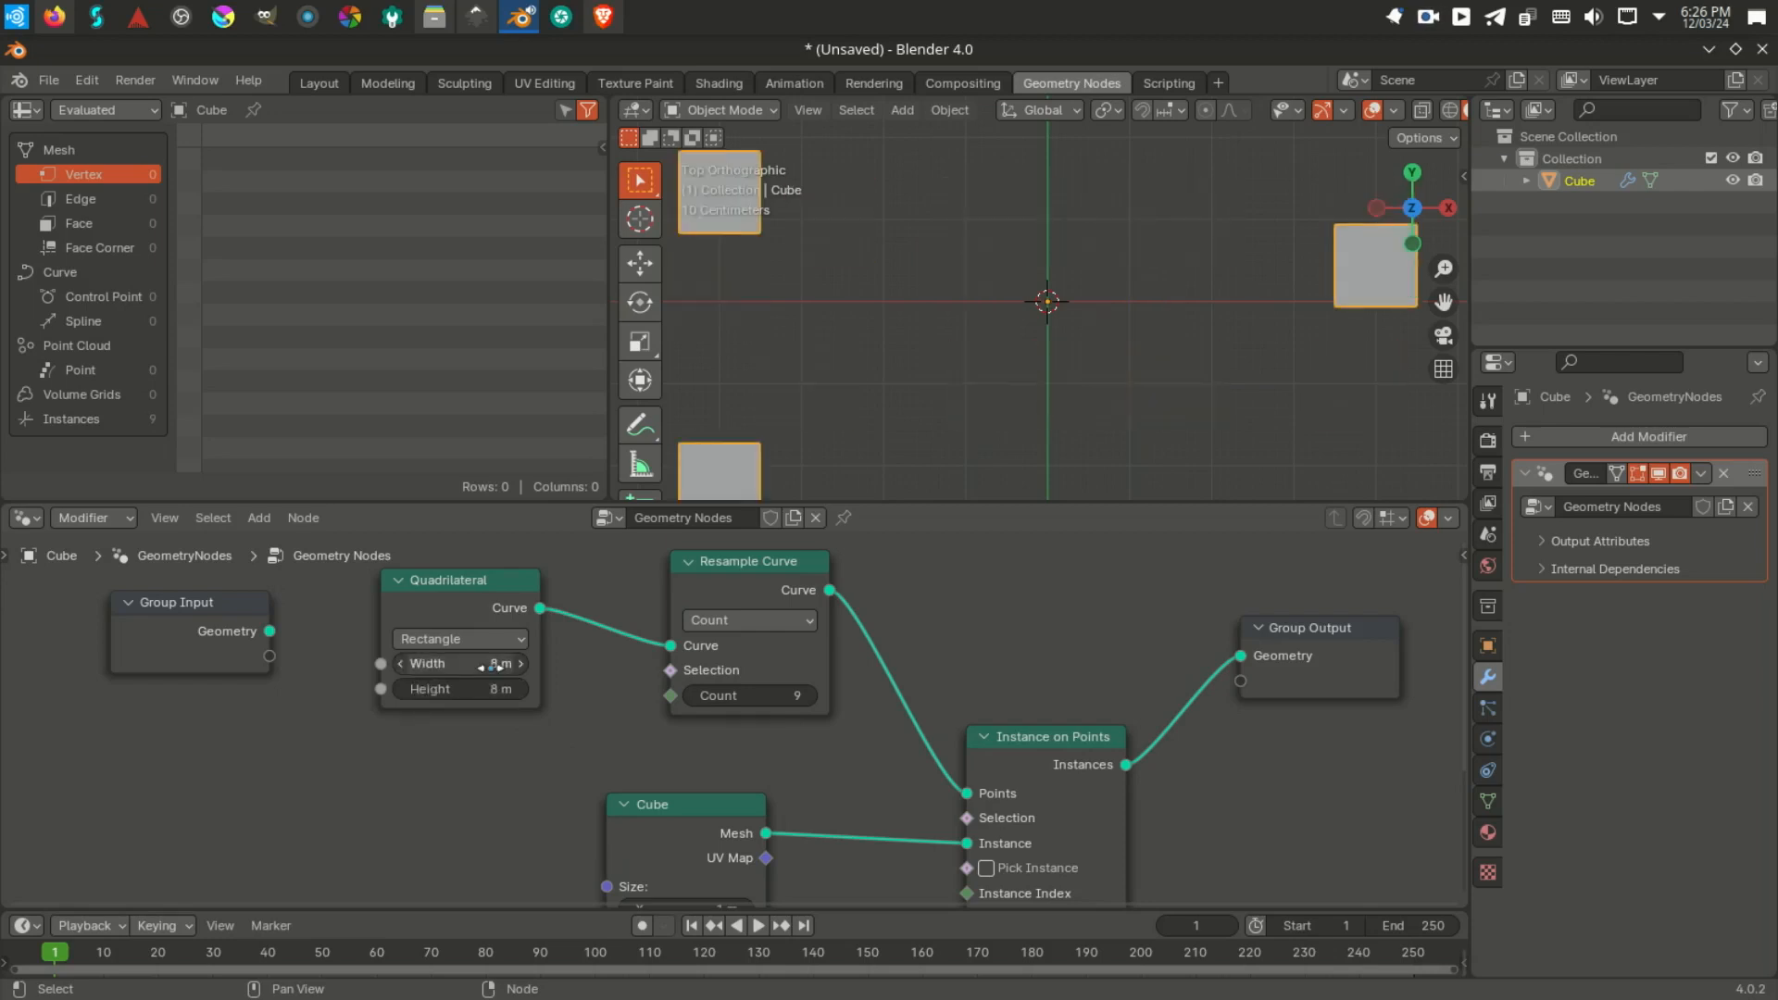
Step: Set the Quadrilateral's width and height to 16 m
{"action": "scroll", "coordinate": [1115, 324], "scroll_direction": "down", "scroll_amount": 5}
{"action": "double_click", "coordinate": [488, 665]}
{"action": "key", "text": "BackSpace"}
{"action": "key", "text": "BackSpace"}
{"action": "key", "text": "BackSpace"}
{"action": "type", "text": "16"}
{"action": "key", "text": "Tab"}
{"action": "type", "text": "16"}
{"action": "key", "text": "Return"}
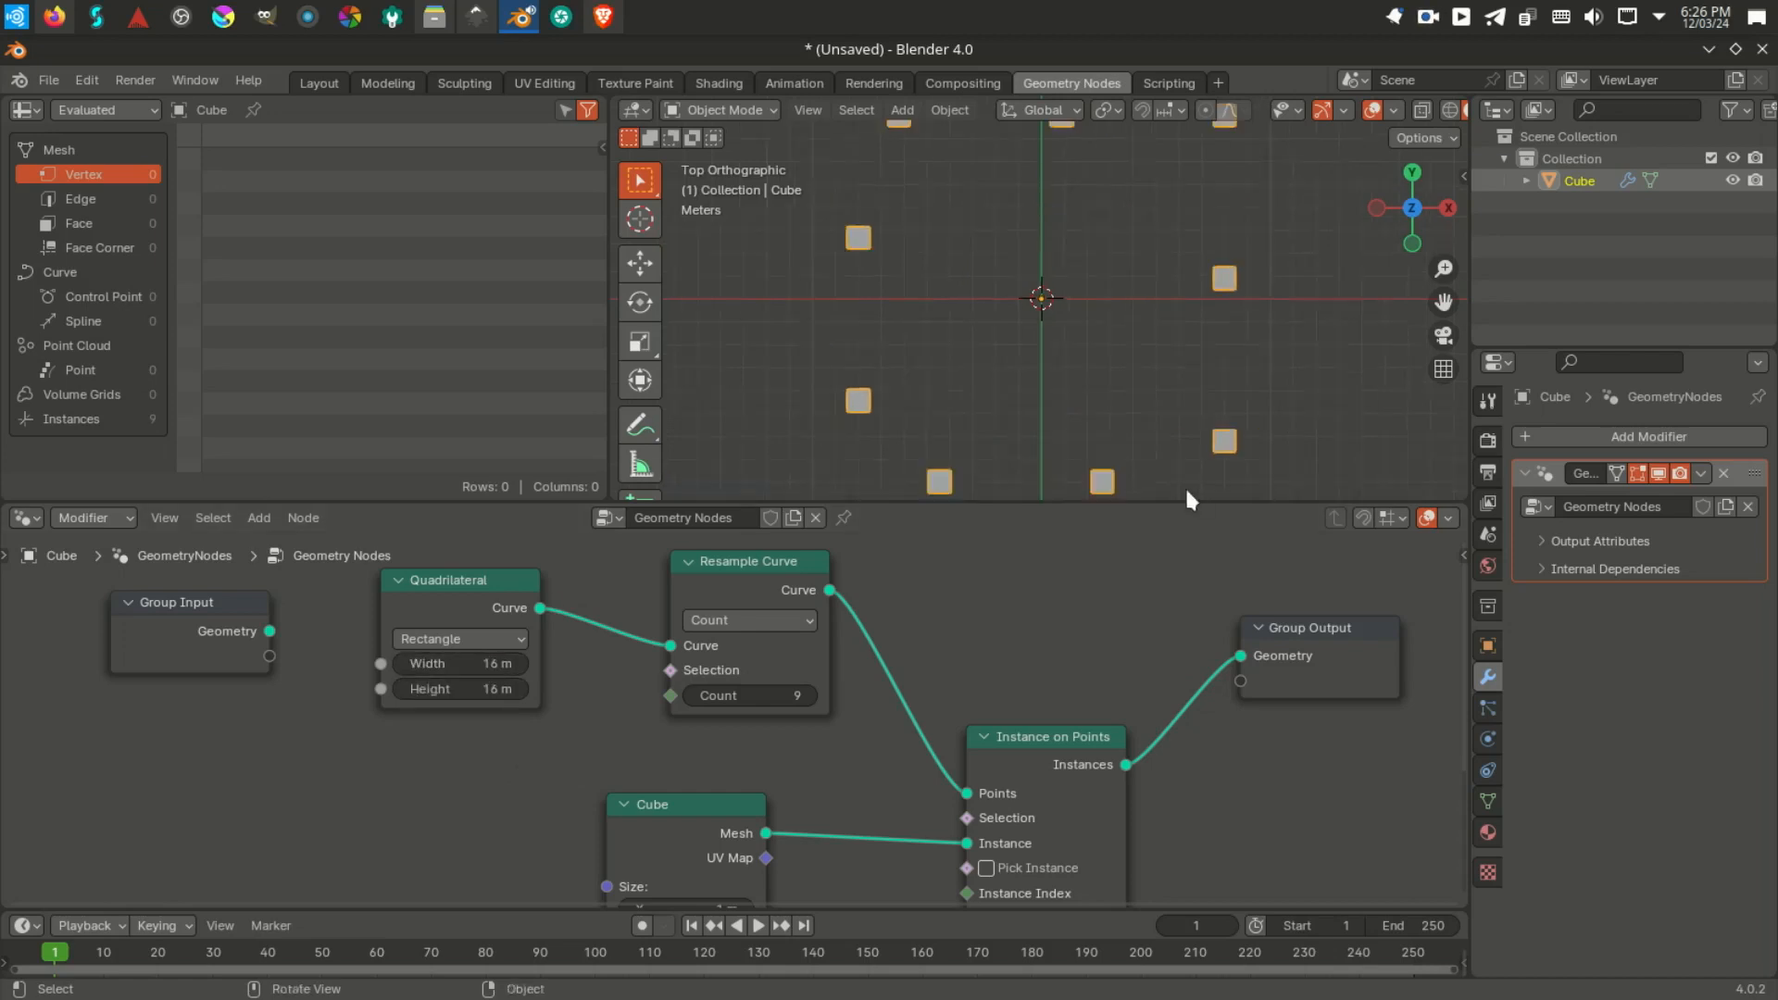
Step: Set the Resample Curve count to 44 so the cubes form a denser rectangular ring
{"action": "scroll", "coordinate": [1185, 485], "scroll_direction": "down", "scroll_amount": 2}
{"action": "mouse_move", "coordinate": [753, 698]}
{"action": "left_mouse_down"}
{"action": "mouse_move", "coordinate": [815, 698]}
{"action": "mouse_move", "coordinate": [768, 701]}
{"action": "left_mouse_up"}
{"action": "scroll", "coordinate": [908, 291], "scroll_direction": "up", "scroll_amount": 5}
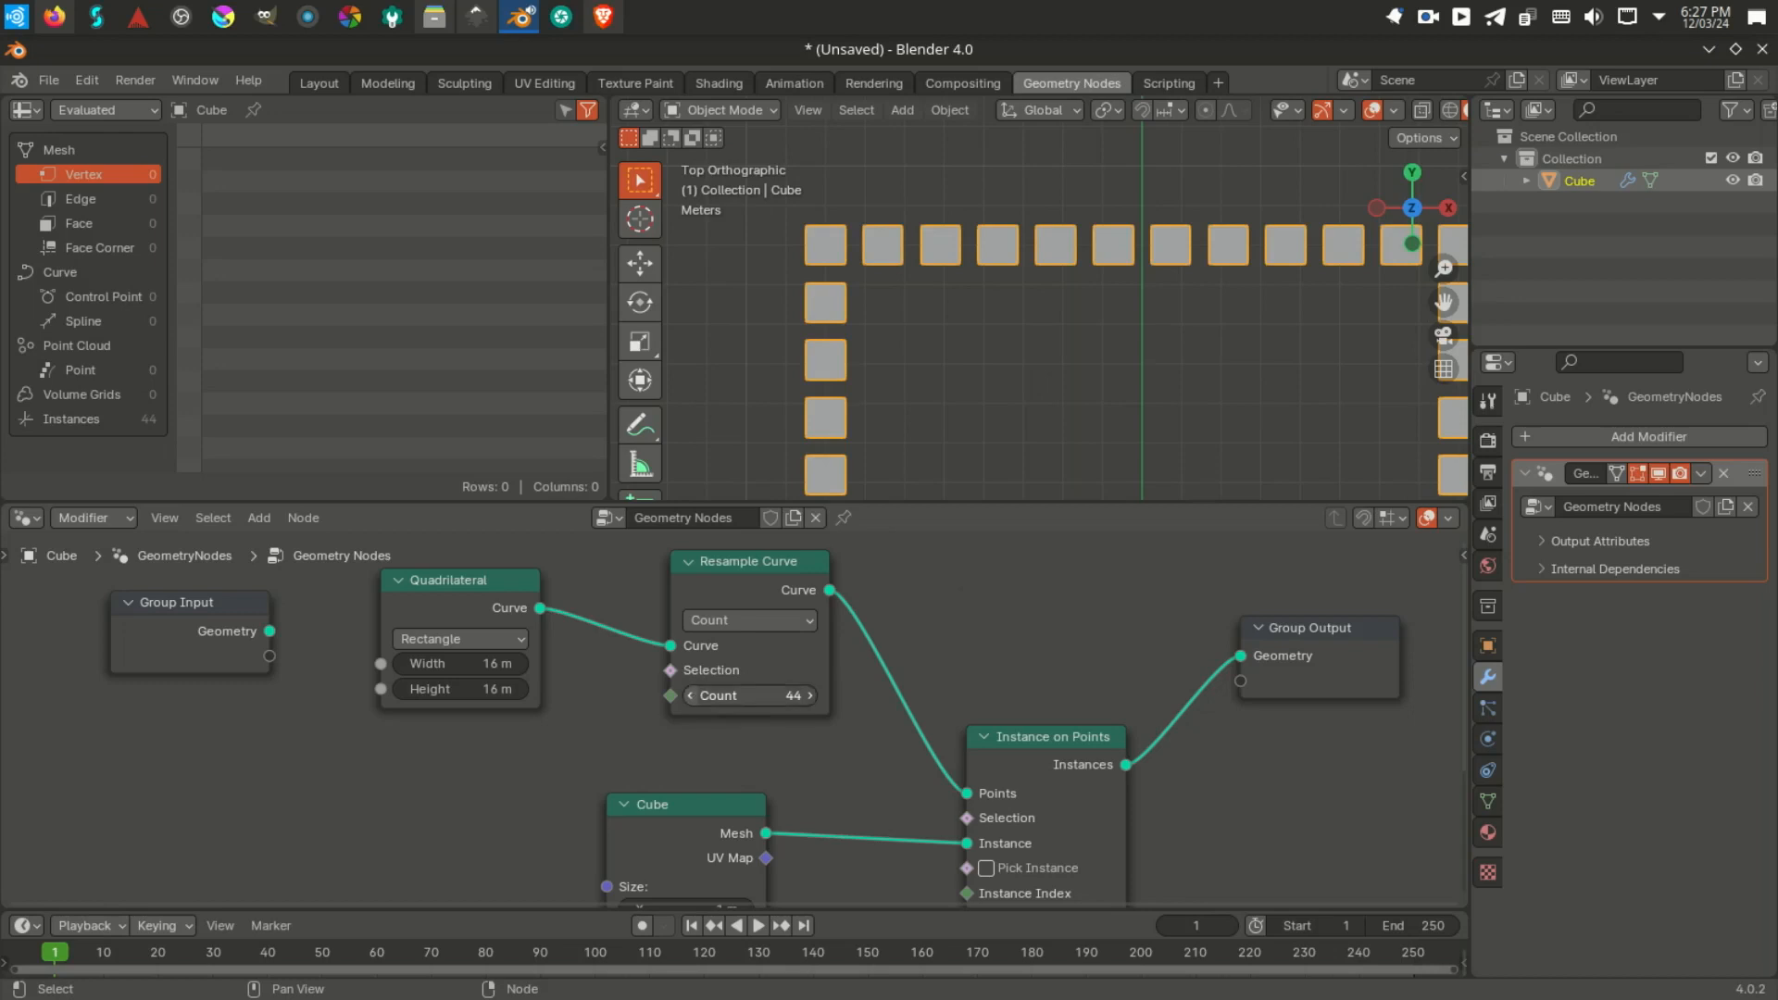
{"action": "left_click", "coordinate": [692, 694]}
{"action": "left_click", "coordinate": [806, 695]}
{"action": "left_click", "coordinate": [807, 697]}
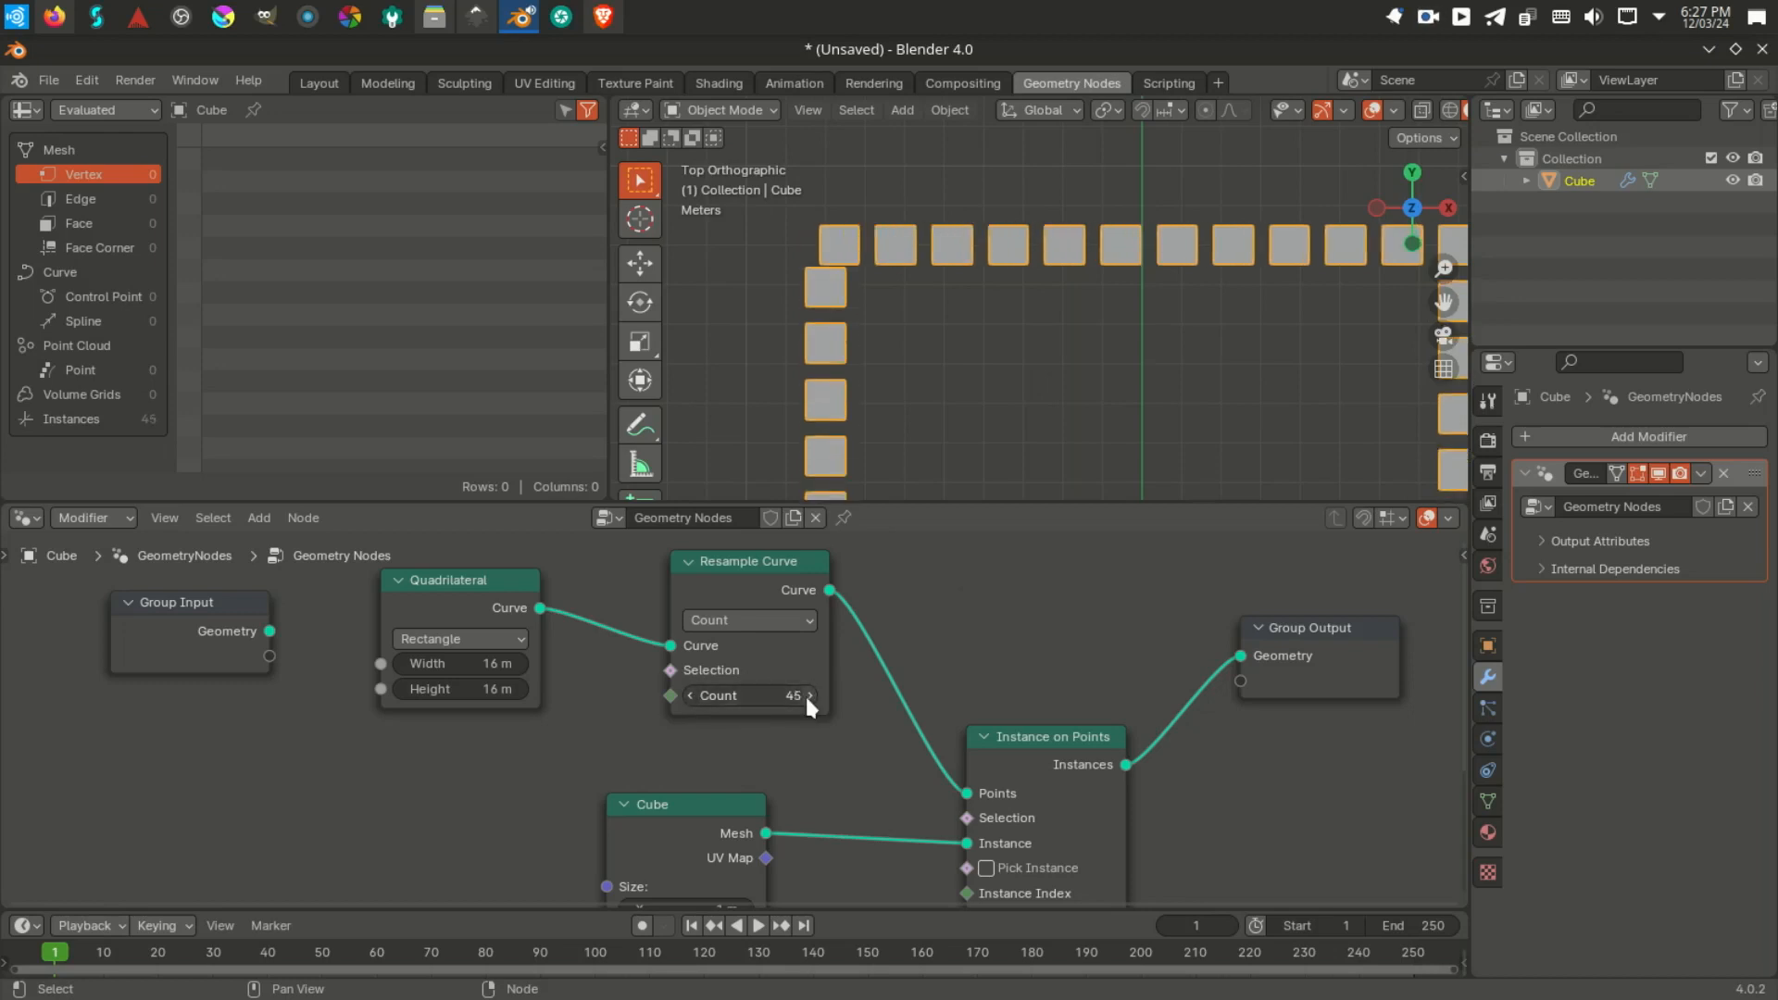
{"action": "left_click", "coordinate": [692, 695]}
Step: Set the Quadrilateral's width and height to 24 m
{"action": "left_click", "coordinate": [490, 663]}
{"action": "type", "text": "24"}
{"action": "key", "text": "Tab"}
{"action": "type", "text": "24"}
{"action": "key", "text": "Return"}
{"action": "scroll", "coordinate": [913, 347], "scroll_direction": "down", "scroll_amount": 5}
Step: Set the Resample Curve count to 64 and check the spacing of the cubes along the 24 m rectangle
{"action": "left_click", "coordinate": [790, 696]}
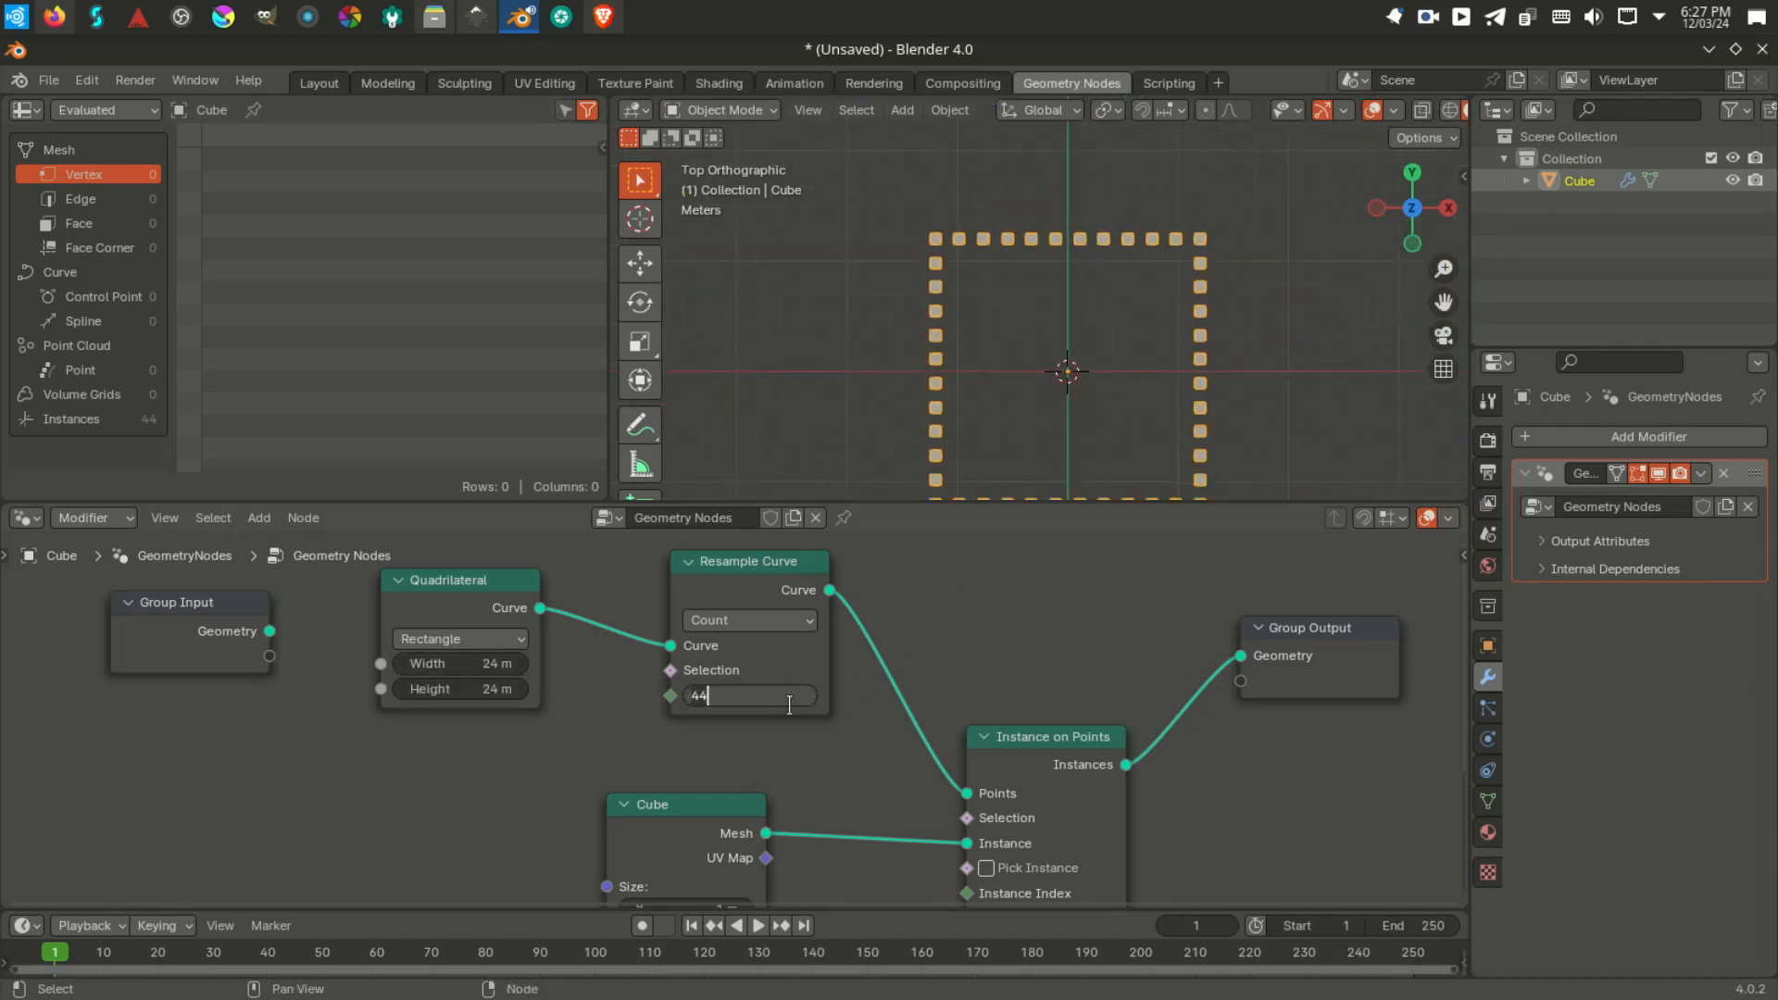
{"action": "type", "text": "64"}
{"action": "key", "text": "Return"}
{"action": "scroll", "coordinate": [931, 250], "scroll_direction": "up", "scroll_amount": 4}
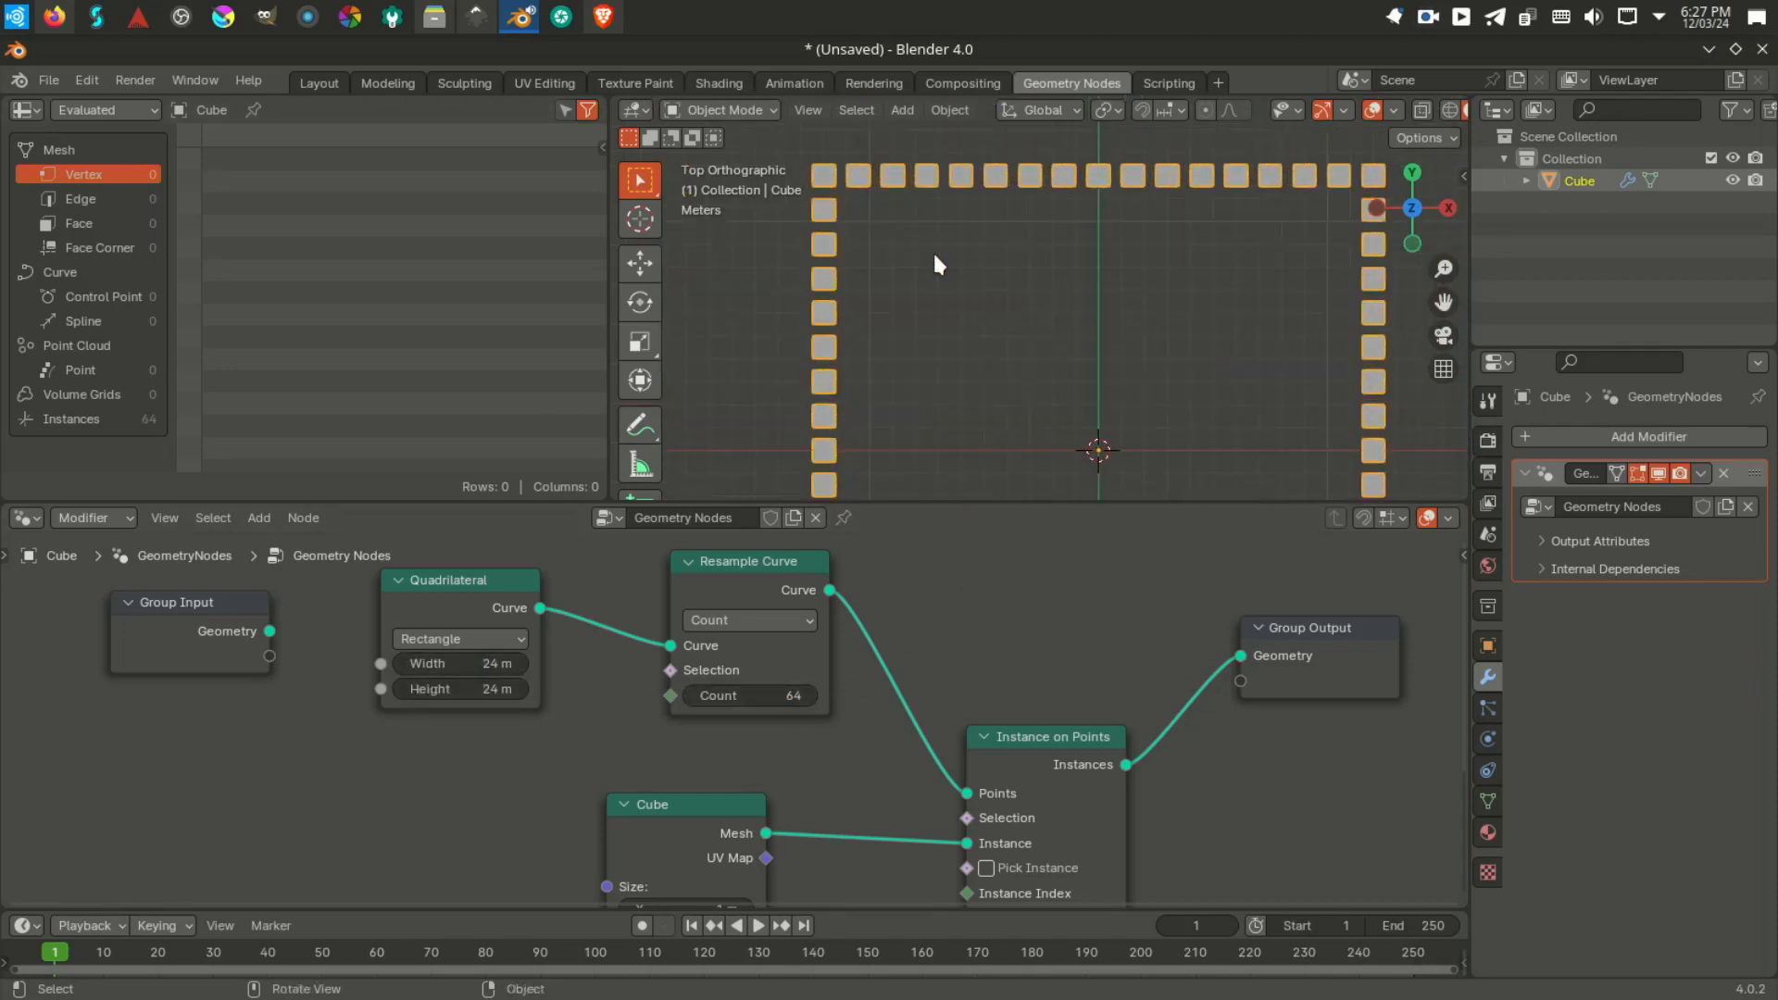
{"action": "scroll", "coordinate": [969, 426], "scroll_direction": "down", "scroll_amount": 4}
{"action": "middle_click_drag", "start_coordinate": [982, 414], "coordinate": [942, 313], "text": "shift"}
{"action": "scroll", "coordinate": [916, 347], "scroll_direction": "up", "scroll_amount": 3}
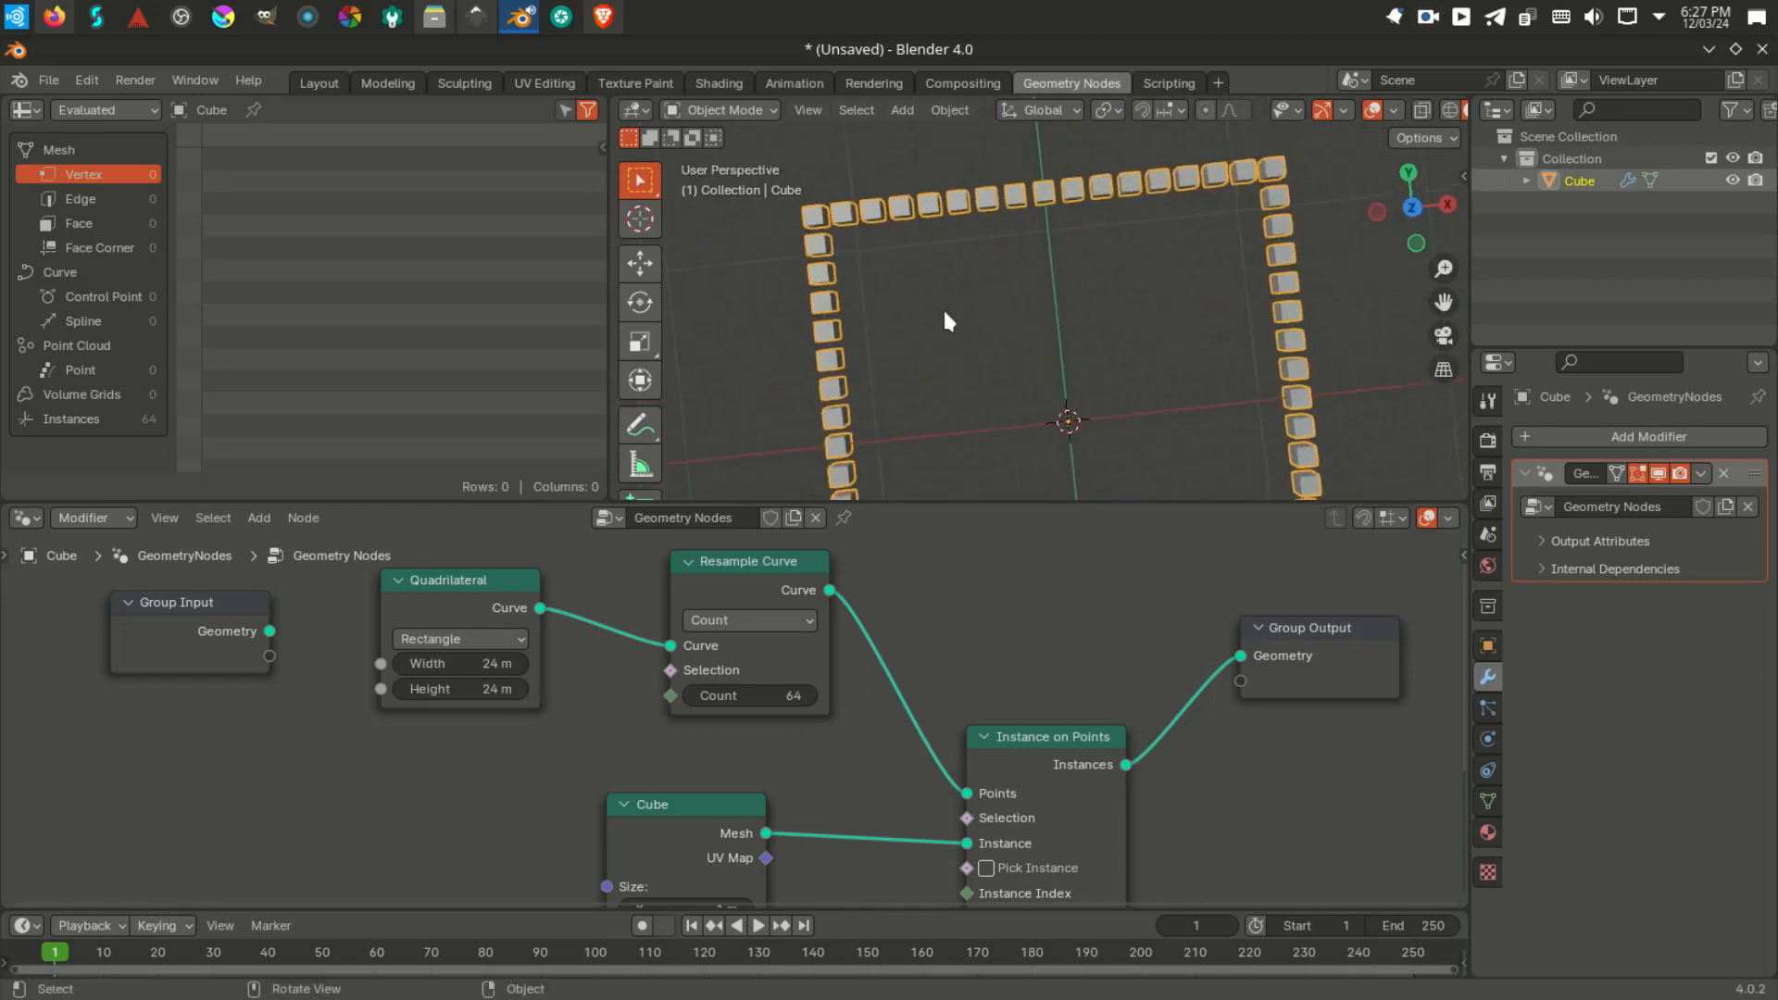
{"action": "key", "text": "KP_7"}
{"action": "scroll", "coordinate": [943, 626], "scroll_direction": "down", "scroll_amount": 1}
{"action": "mouse_move", "coordinate": [893, 689]}
{"action": "middle_mouse_down"}
{"action": "mouse_move", "coordinate": [869, 628]}
{"action": "mouse_move", "coordinate": [878, 700]}
{"action": "middle_mouse_up"}
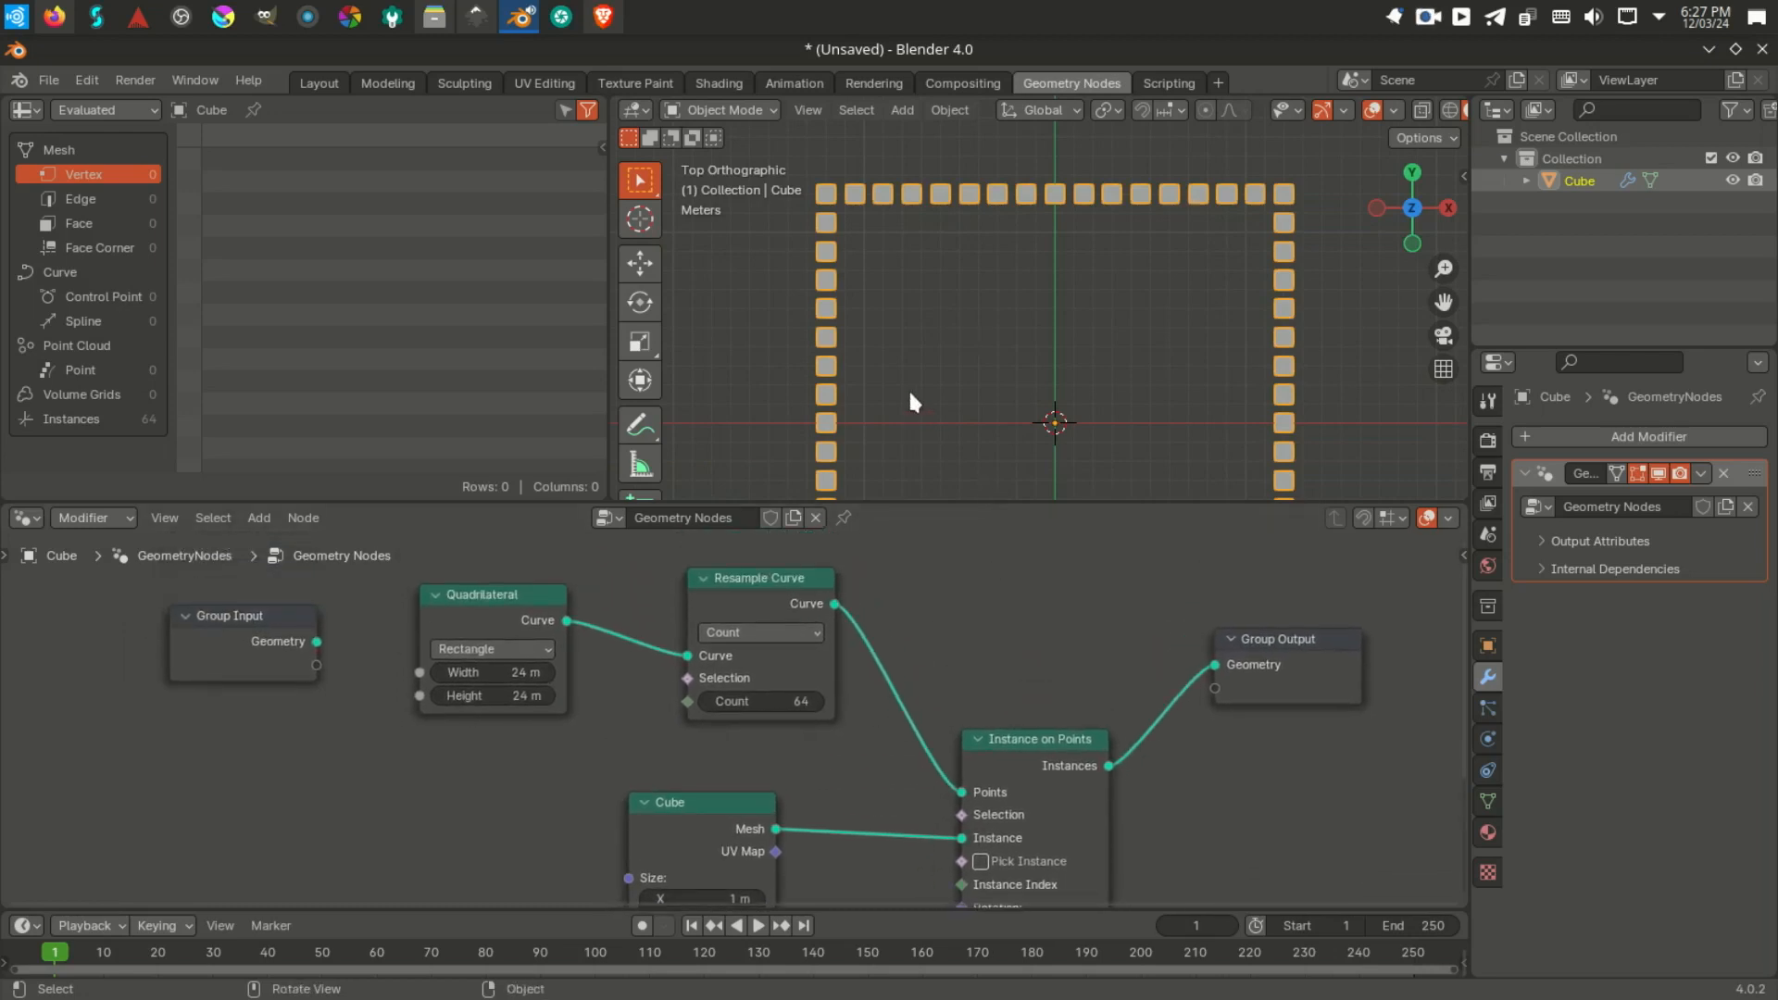
Step: Switch the viewport to wireframe shading and frame the whole ring of cubes in top view, in Object Mode
{"action": "key", "text": "z"}
{"action": "left_click", "coordinate": [727, 374]}
{"action": "mouse_move", "coordinate": [843, 206]}
{"action": "middle_mouse_down"}
{"action": "mouse_move", "coordinate": [889, 377]}
{"action": "mouse_move", "coordinate": [1045, 336]}
{"action": "mouse_move", "coordinate": [1094, 292]}
{"action": "middle_mouse_up"}
{"action": "key", "text": "KP_7"}
{"action": "scroll", "coordinate": [1094, 291], "scroll_direction": "down", "scroll_amount": 3}
{"action": "middle_click_drag", "start_coordinate": [834, 349], "coordinate": [972, 259], "text": "shift"}
{"action": "key", "text": "Tab"}
{"action": "scroll", "coordinate": [917, 335], "scroll_direction": "up", "scroll_amount": 5}
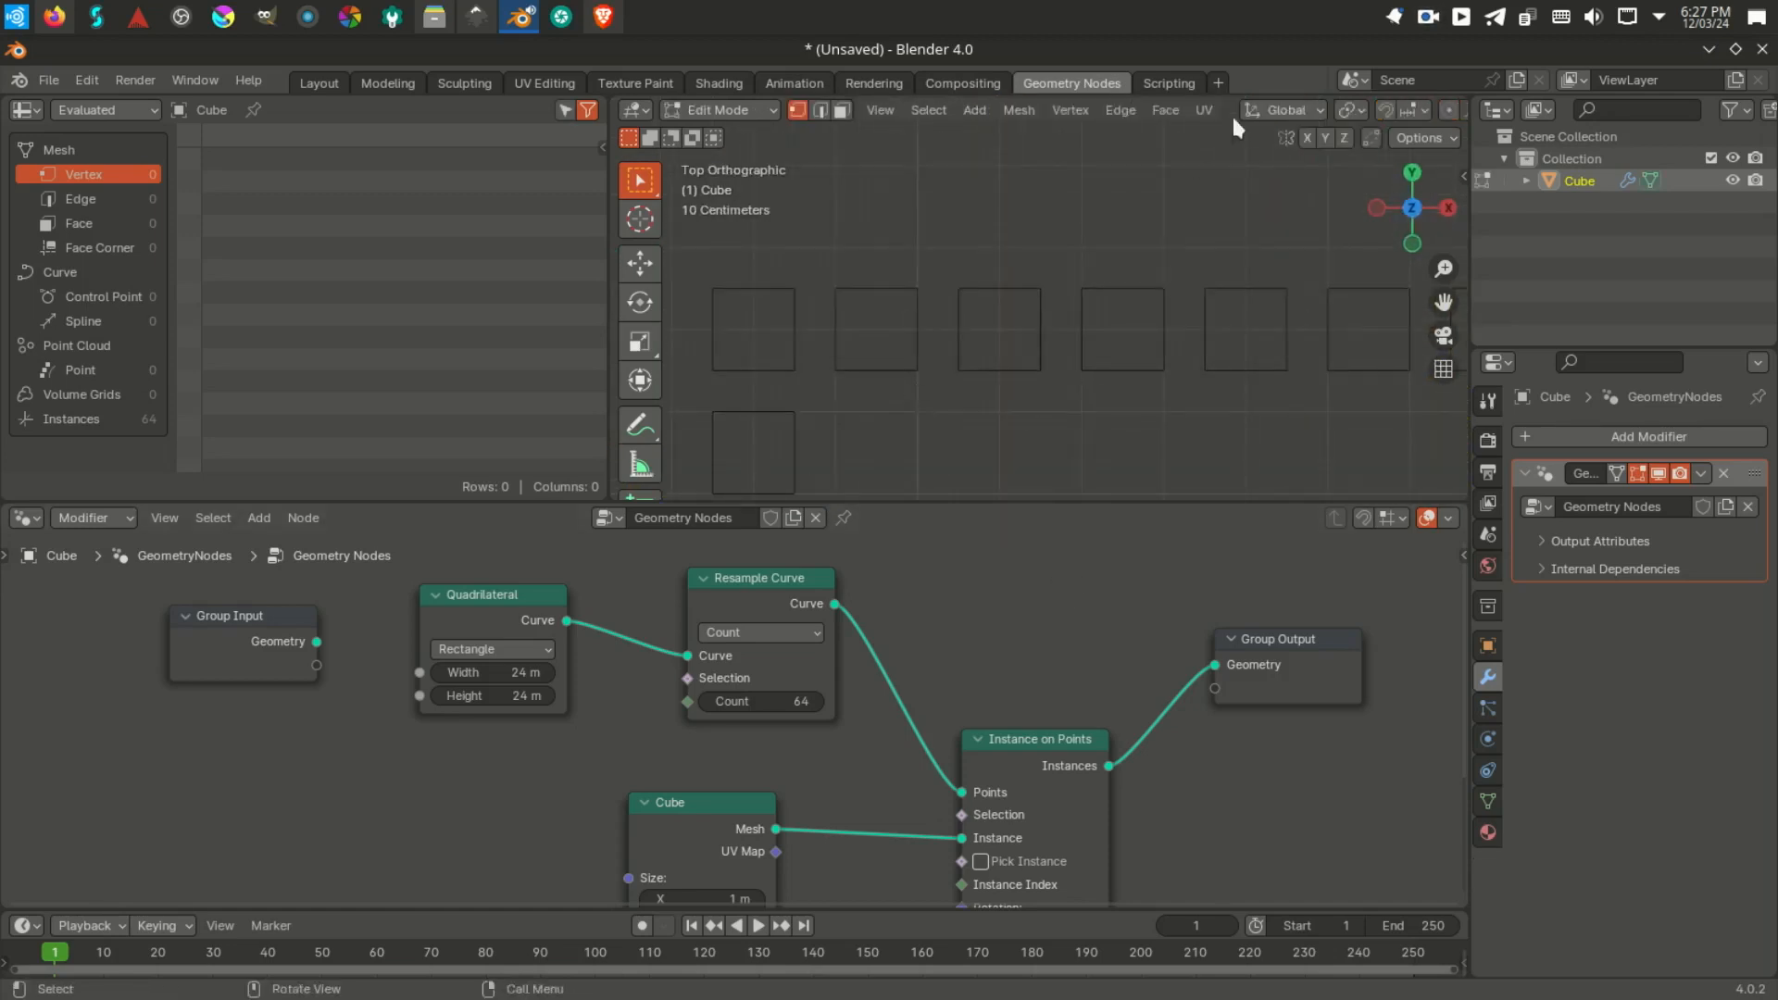
{"action": "scroll", "coordinate": [920, 369], "scroll_direction": "down", "scroll_amount": 10}
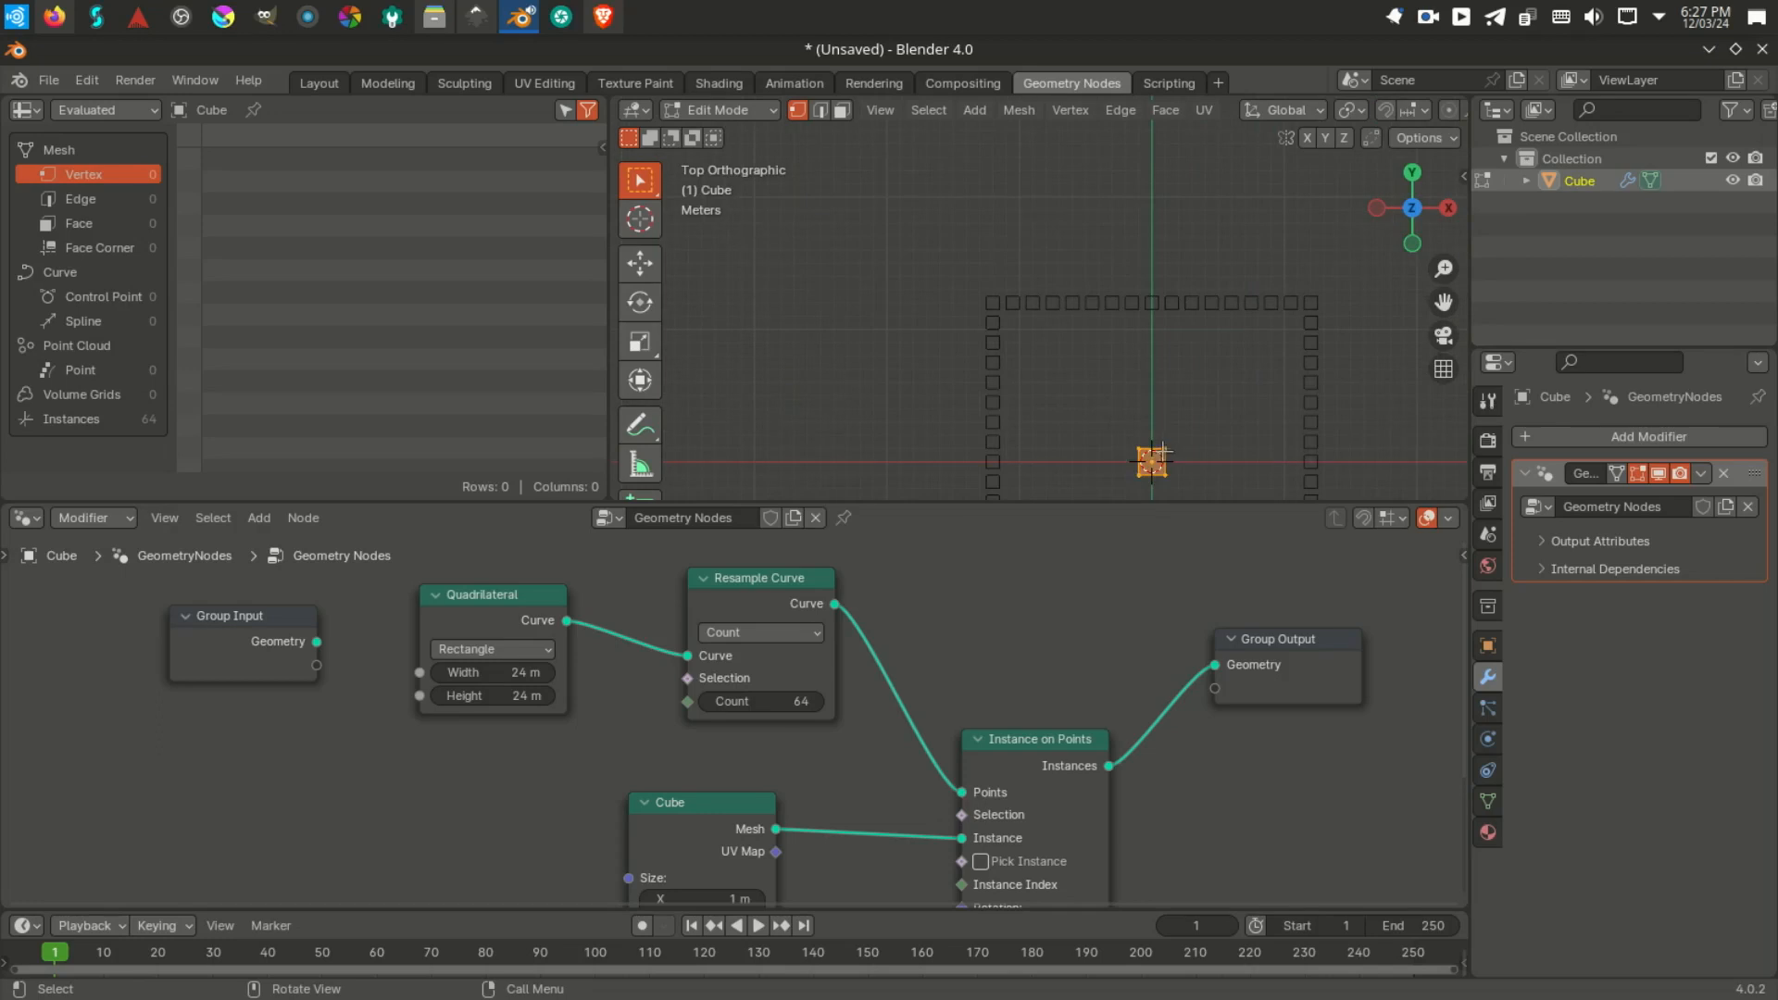
{"action": "key", "text": "Tab"}
{"action": "key", "text": "Home"}
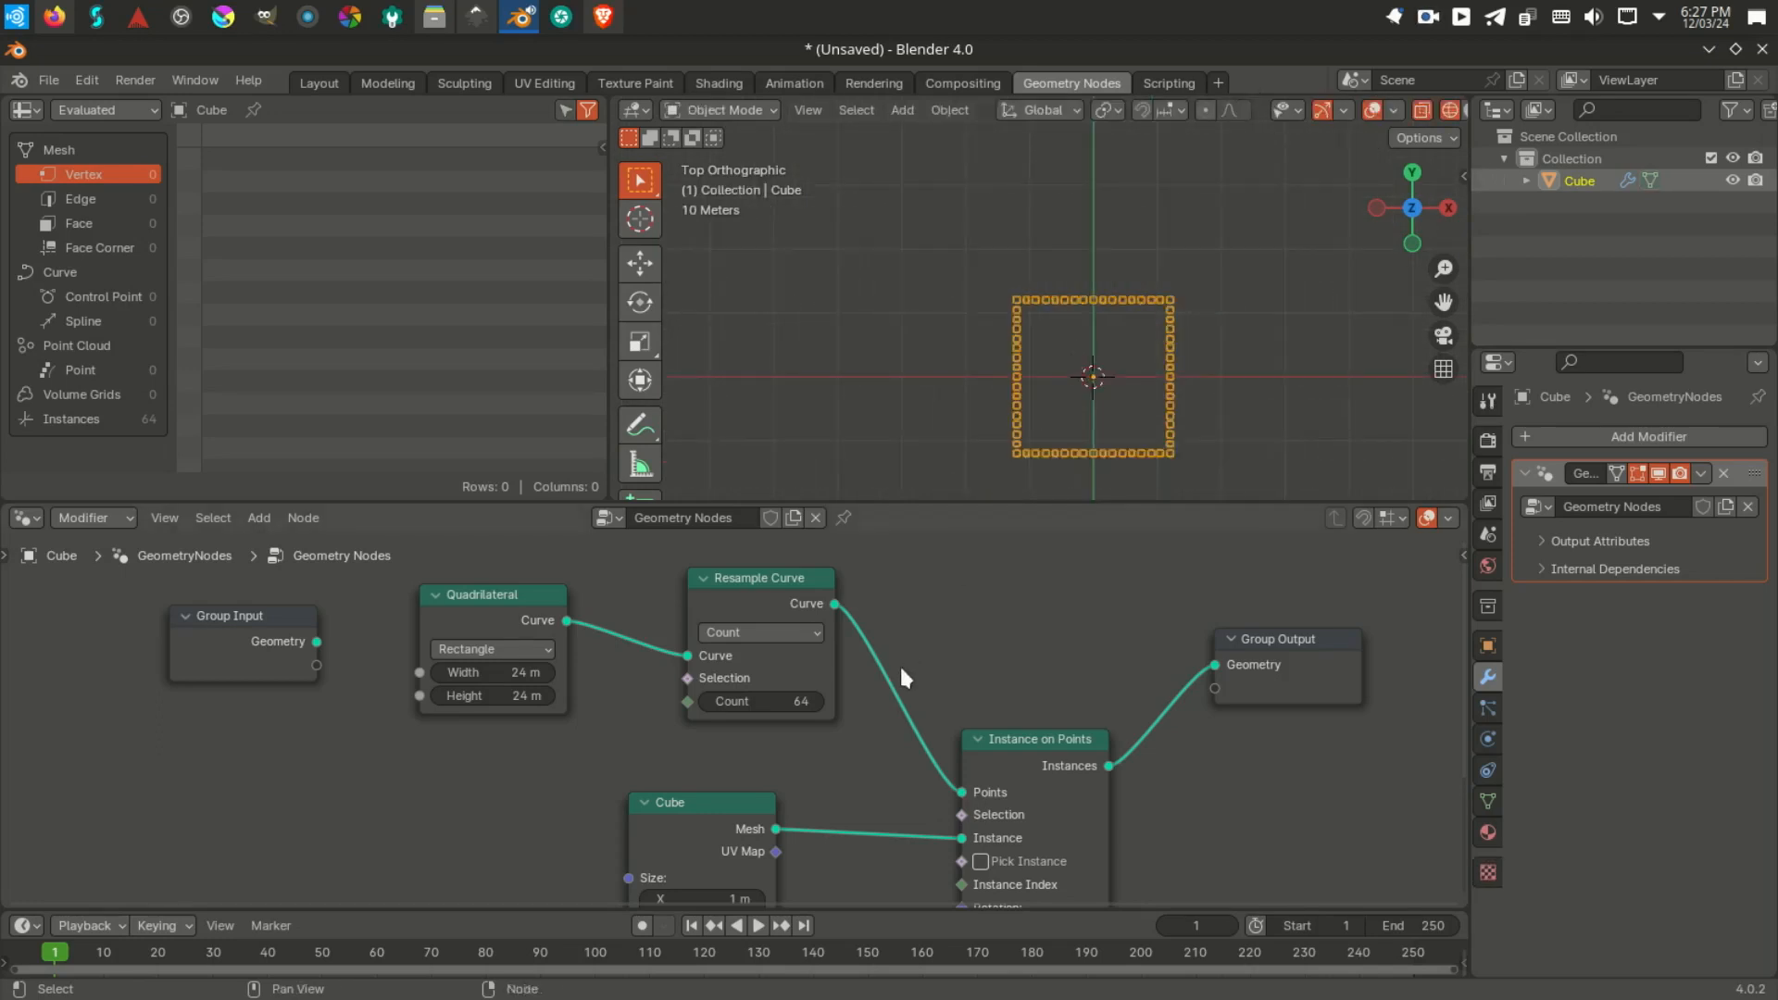
Step: Review the complete node tree in a maximized node editor, then restore the editor layout
{"action": "key", "text": "ctrl+space"}
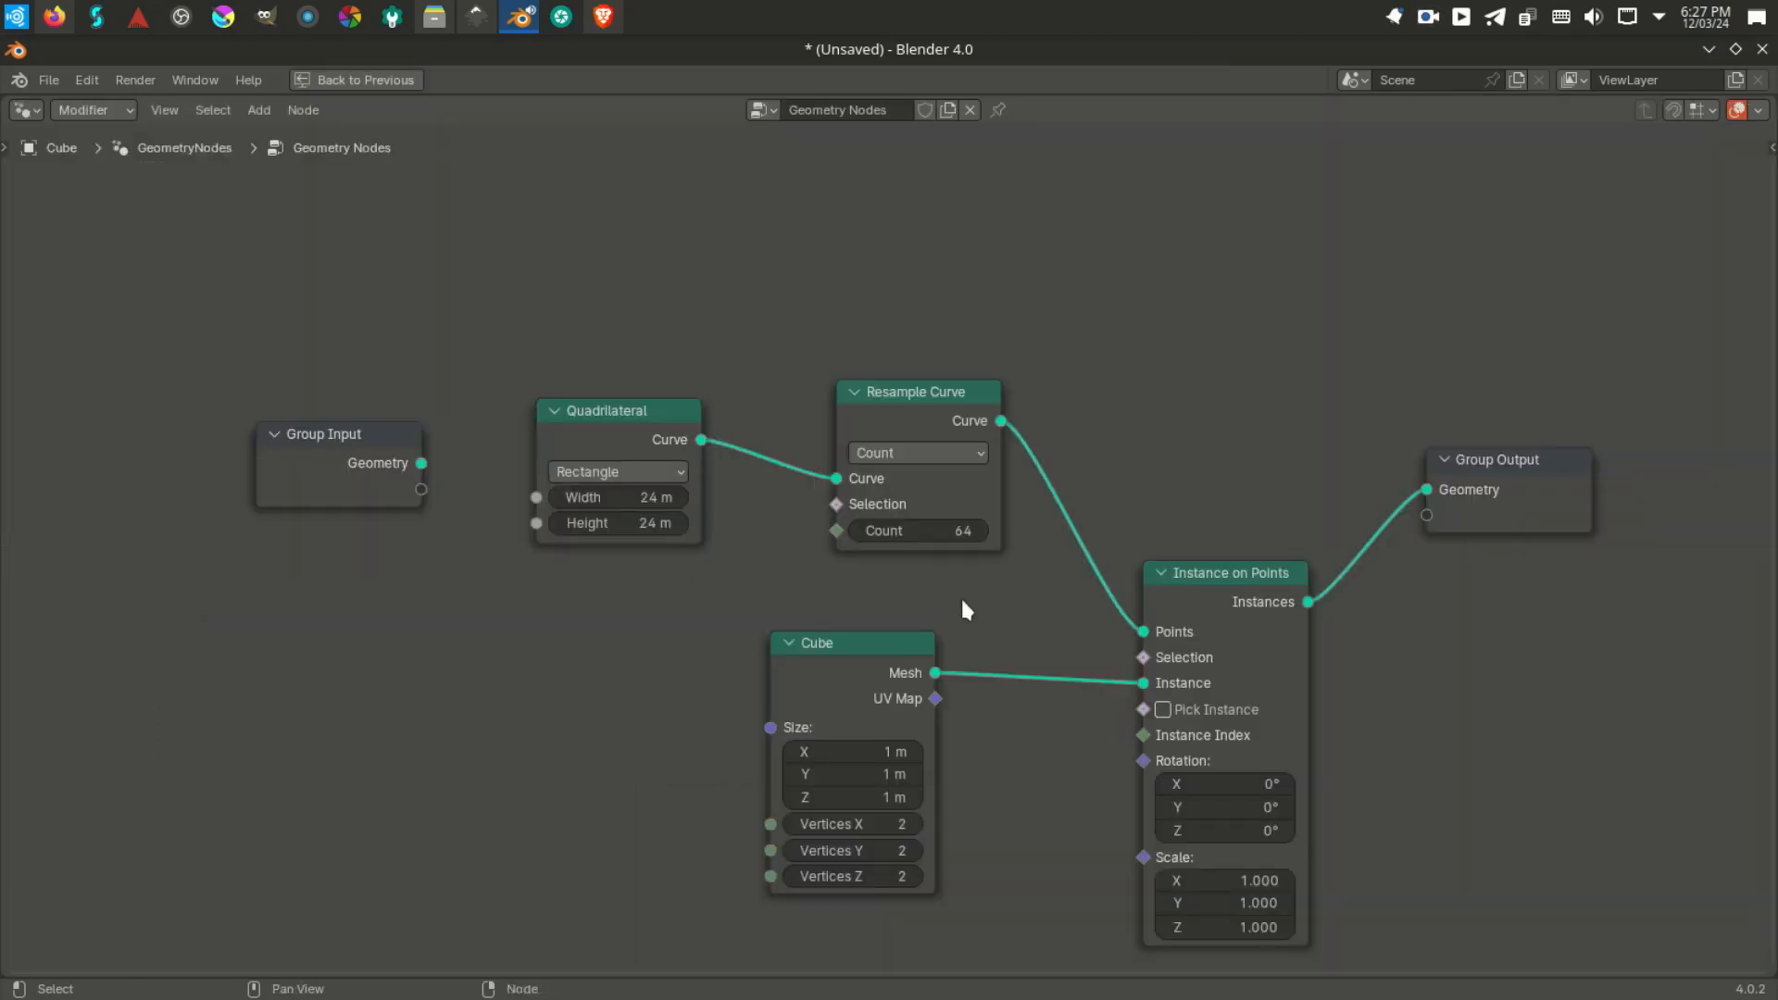
{"action": "middle_click_drag", "start_coordinate": [962, 602], "coordinate": [834, 524]}
{"action": "key", "text": "ctrl+space"}
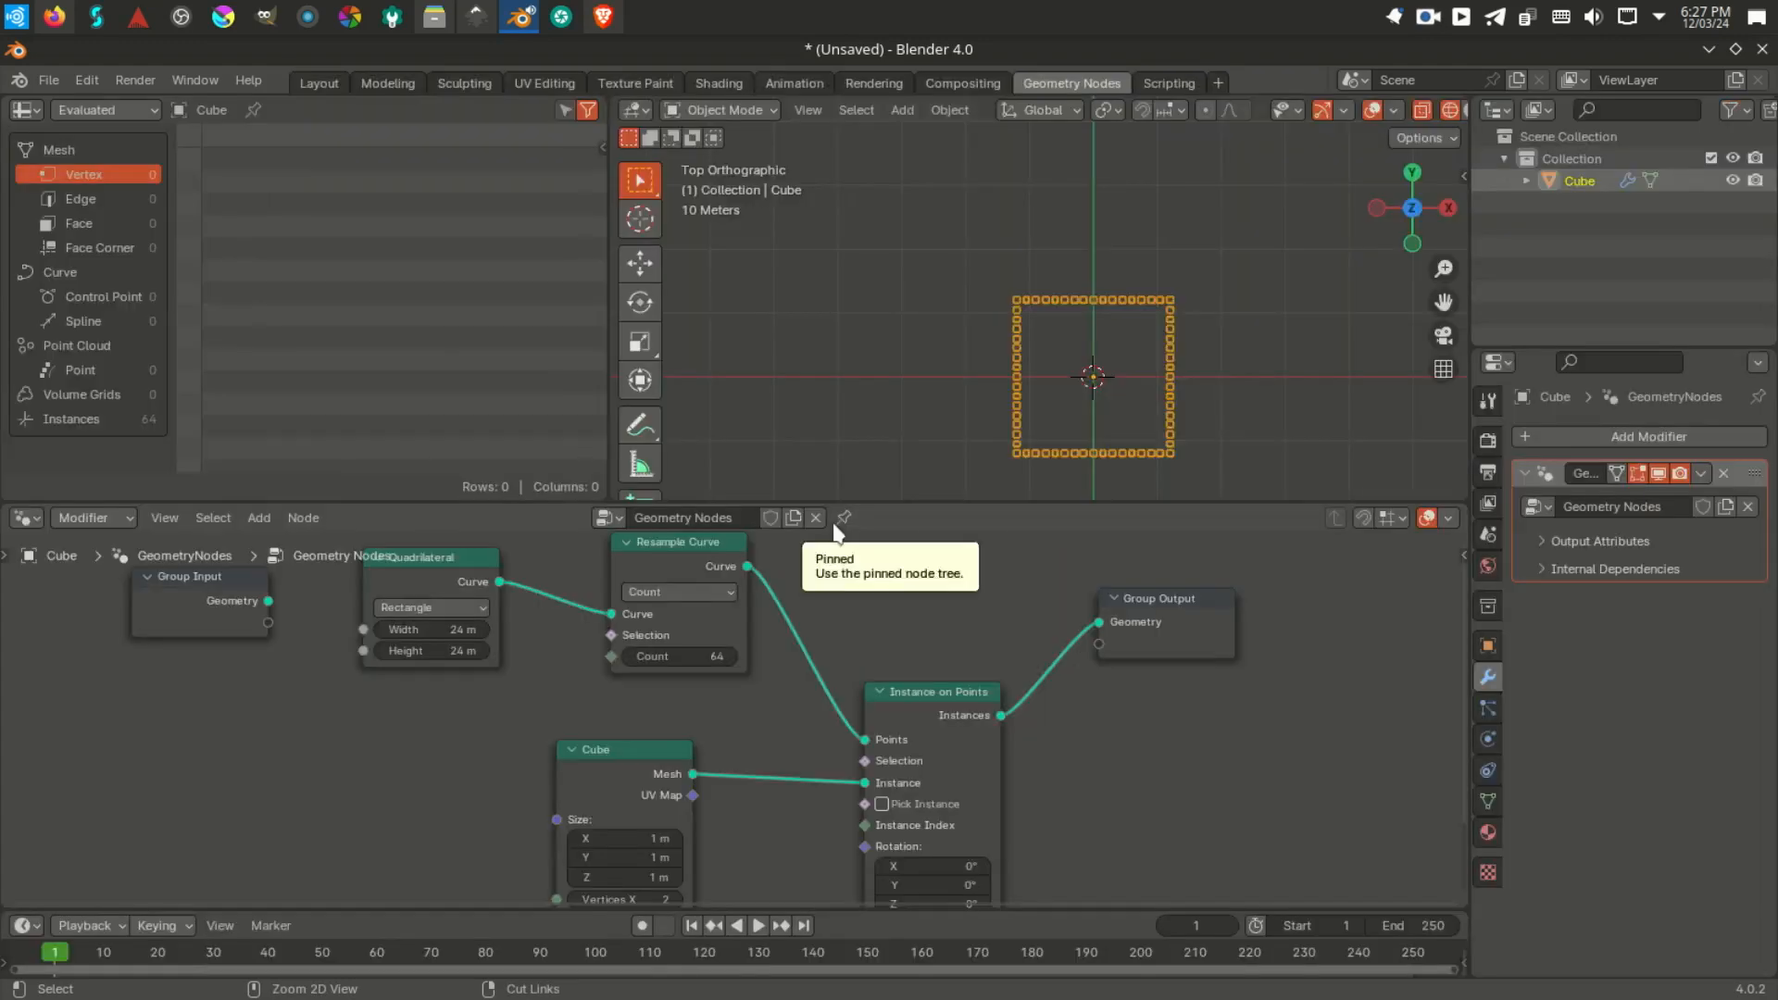
Step: Go to the Layout workspace and highlight the word "modeling" in the text notes
{"action": "left_click", "coordinate": [326, 81]}
{"action": "left_click_drag", "start_coordinate": [162, 862], "coordinate": [37, 865]}
{"action": "scroll", "coordinate": [819, 481], "scroll_direction": "down", "scroll_amount": 8}
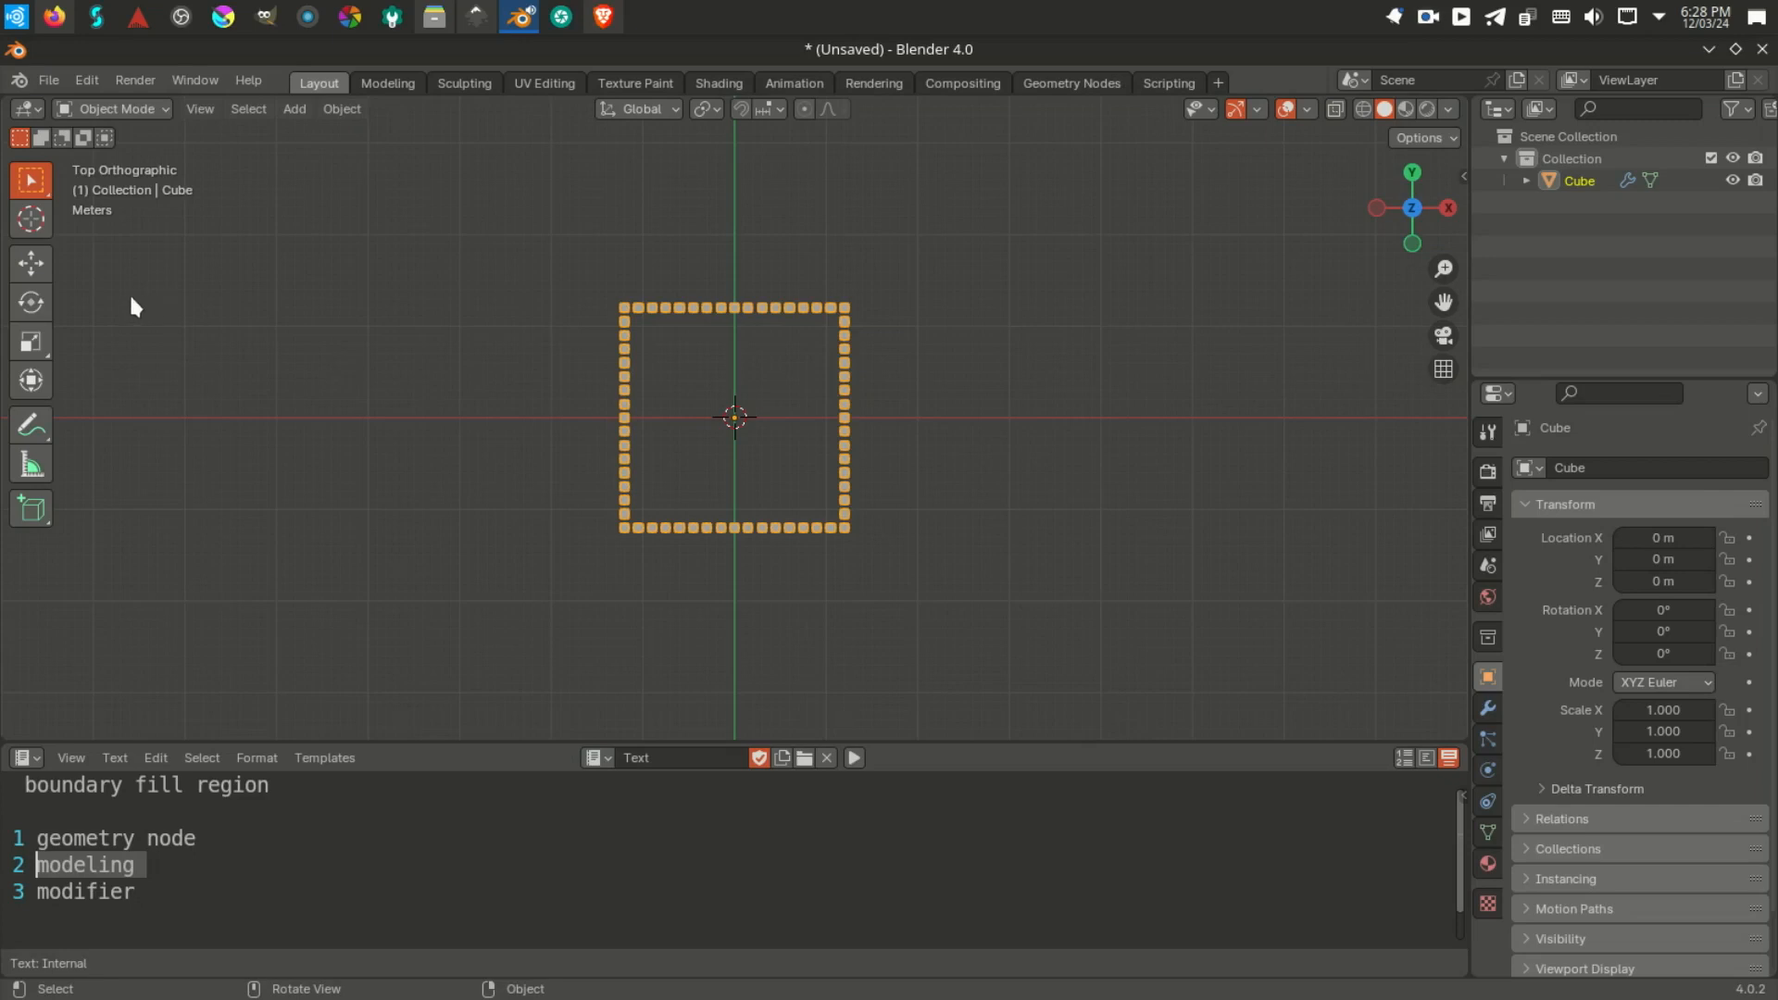
Step: Move the ring of cubes along the negative X axis to about -47.67 m, clear of the world origin
{"action": "left_click", "coordinate": [29, 267]}
{"action": "middle_click_drag", "start_coordinate": [767, 492], "coordinate": [846, 520]}
{"action": "key", "text": "KP_7"}
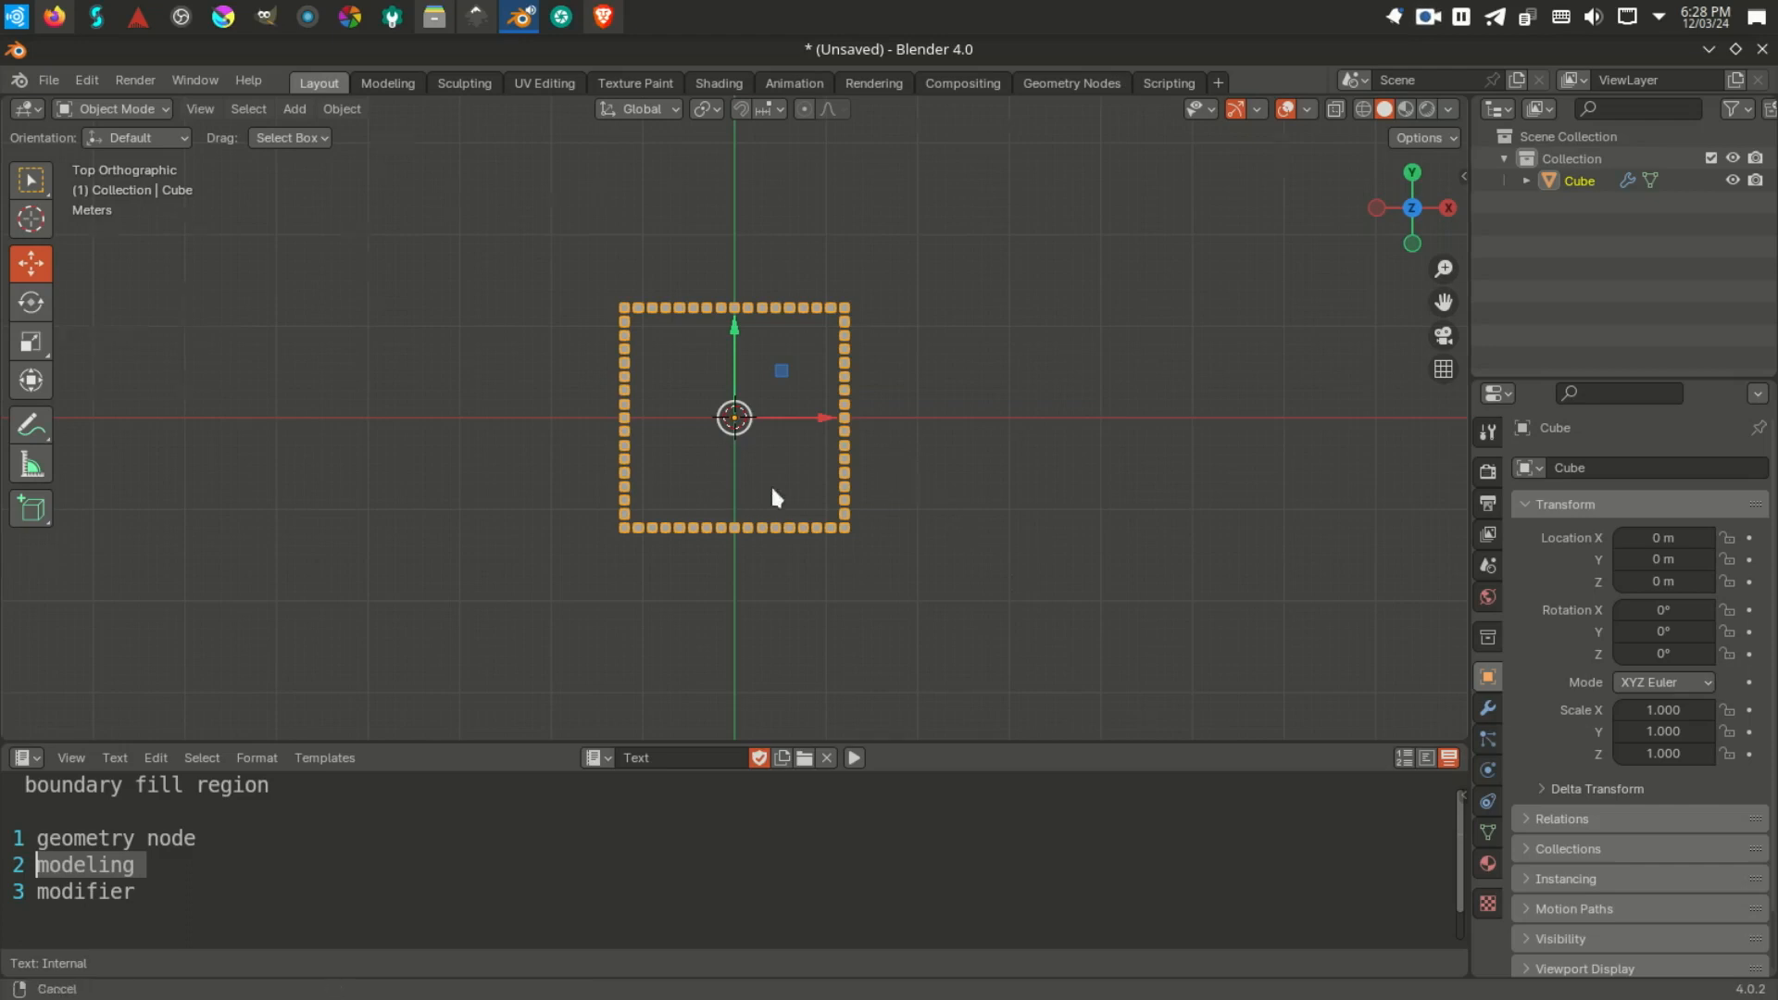
{"action": "middle_click_drag", "start_coordinate": [772, 489], "coordinate": [944, 520], "text": "shift"}
{"action": "left_click_drag", "start_coordinate": [991, 454], "coordinate": [549, 467]}
{"action": "middle_click_drag", "start_coordinate": [814, 519], "coordinate": [674, 509]}
{"action": "key", "text": "KP_7"}
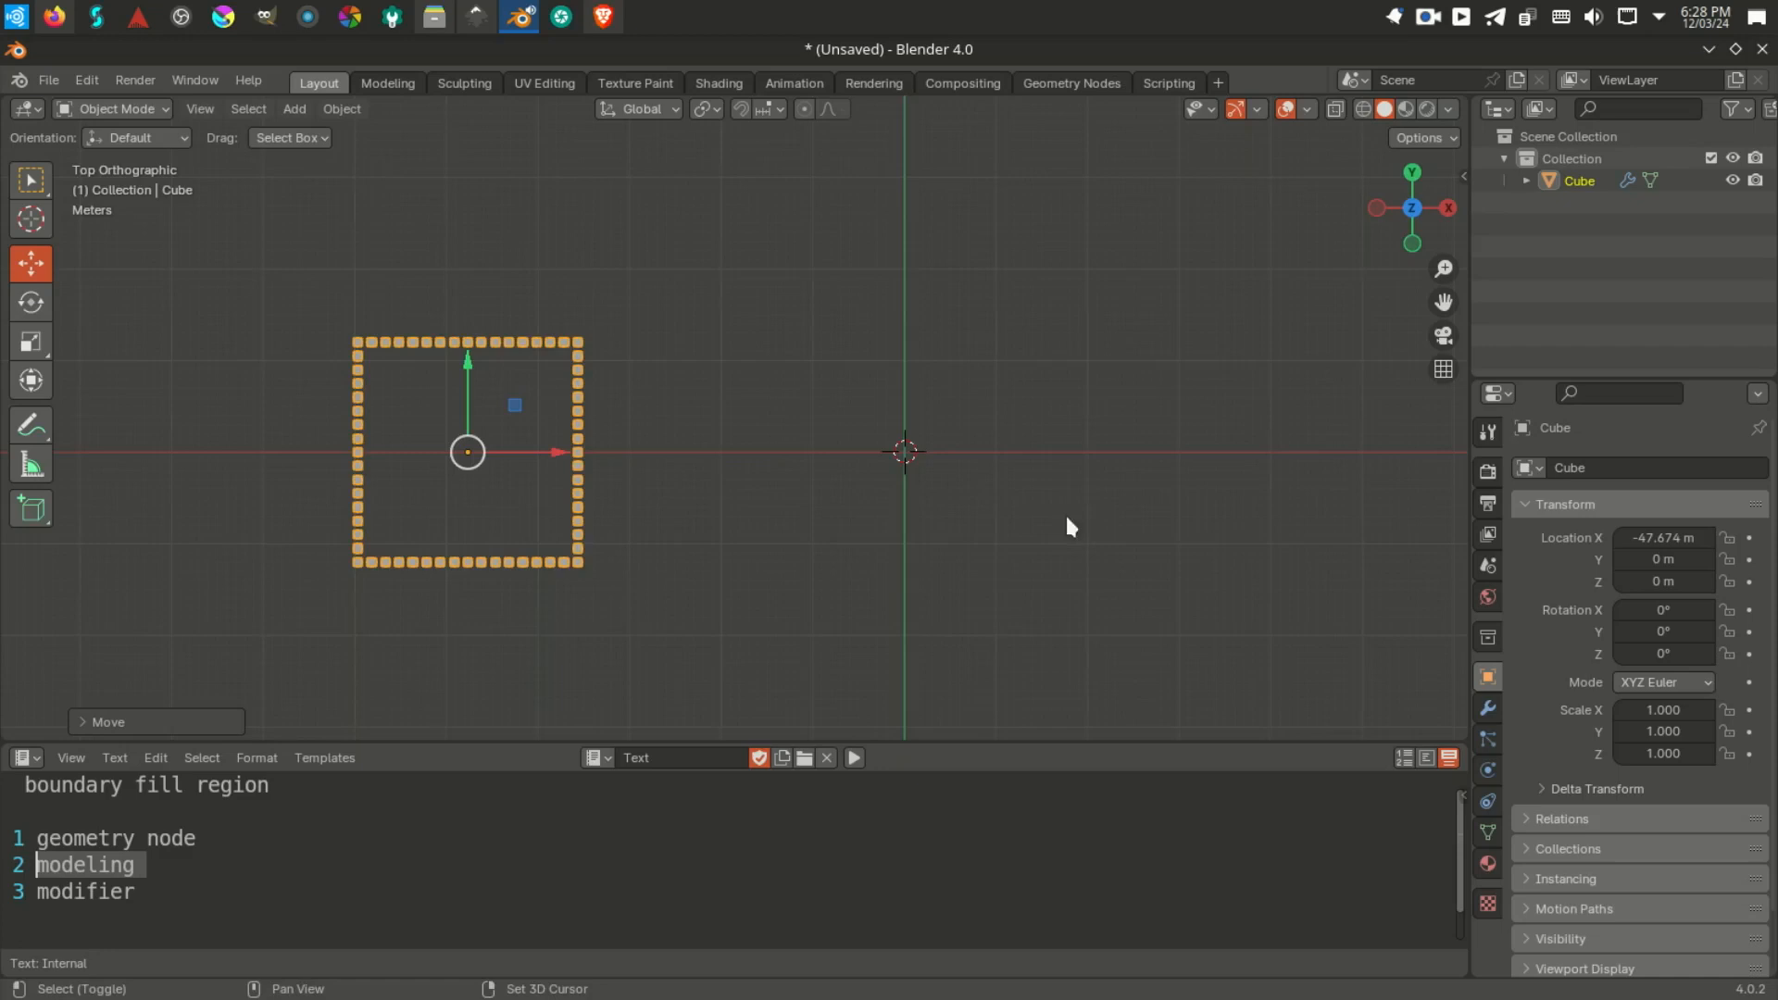
Step: Deselect the ring of cubes and add a mesh plane at the world origin
{"action": "middle_click_drag", "start_coordinate": [1064, 520], "coordinate": [852, 496], "text": "shift"}
{"action": "left_click", "coordinate": [971, 479]}
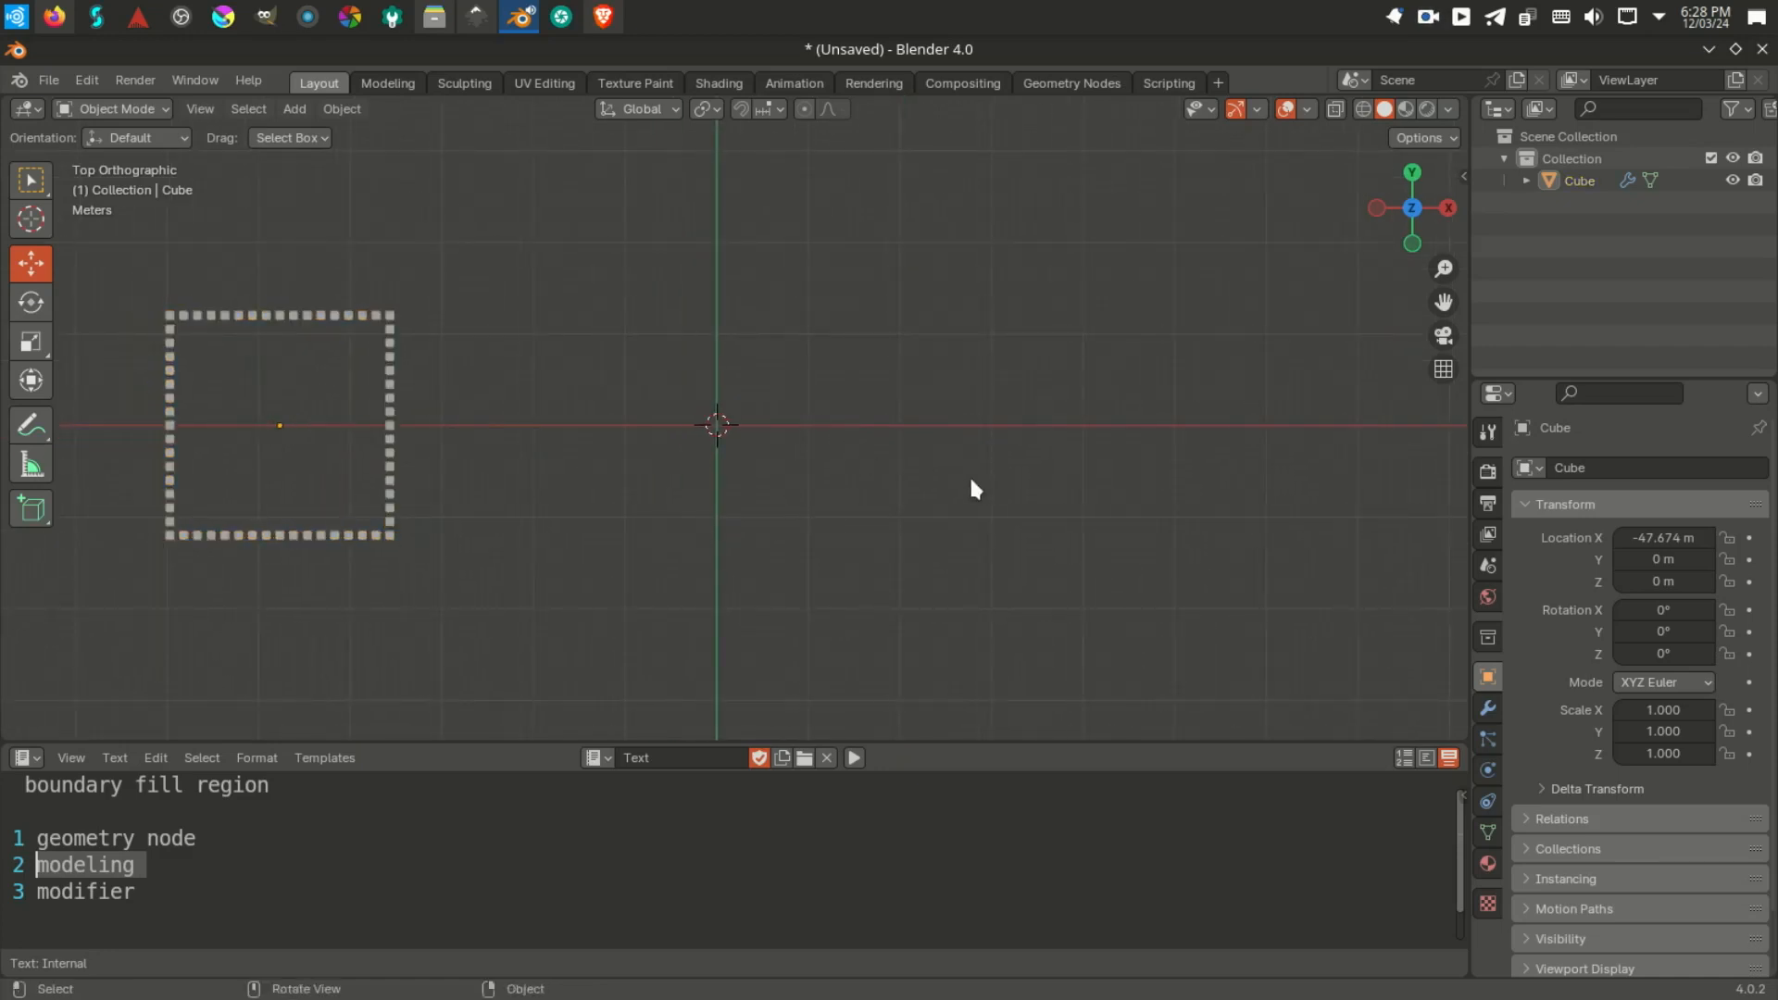
{"action": "key", "text": "shift+a"}
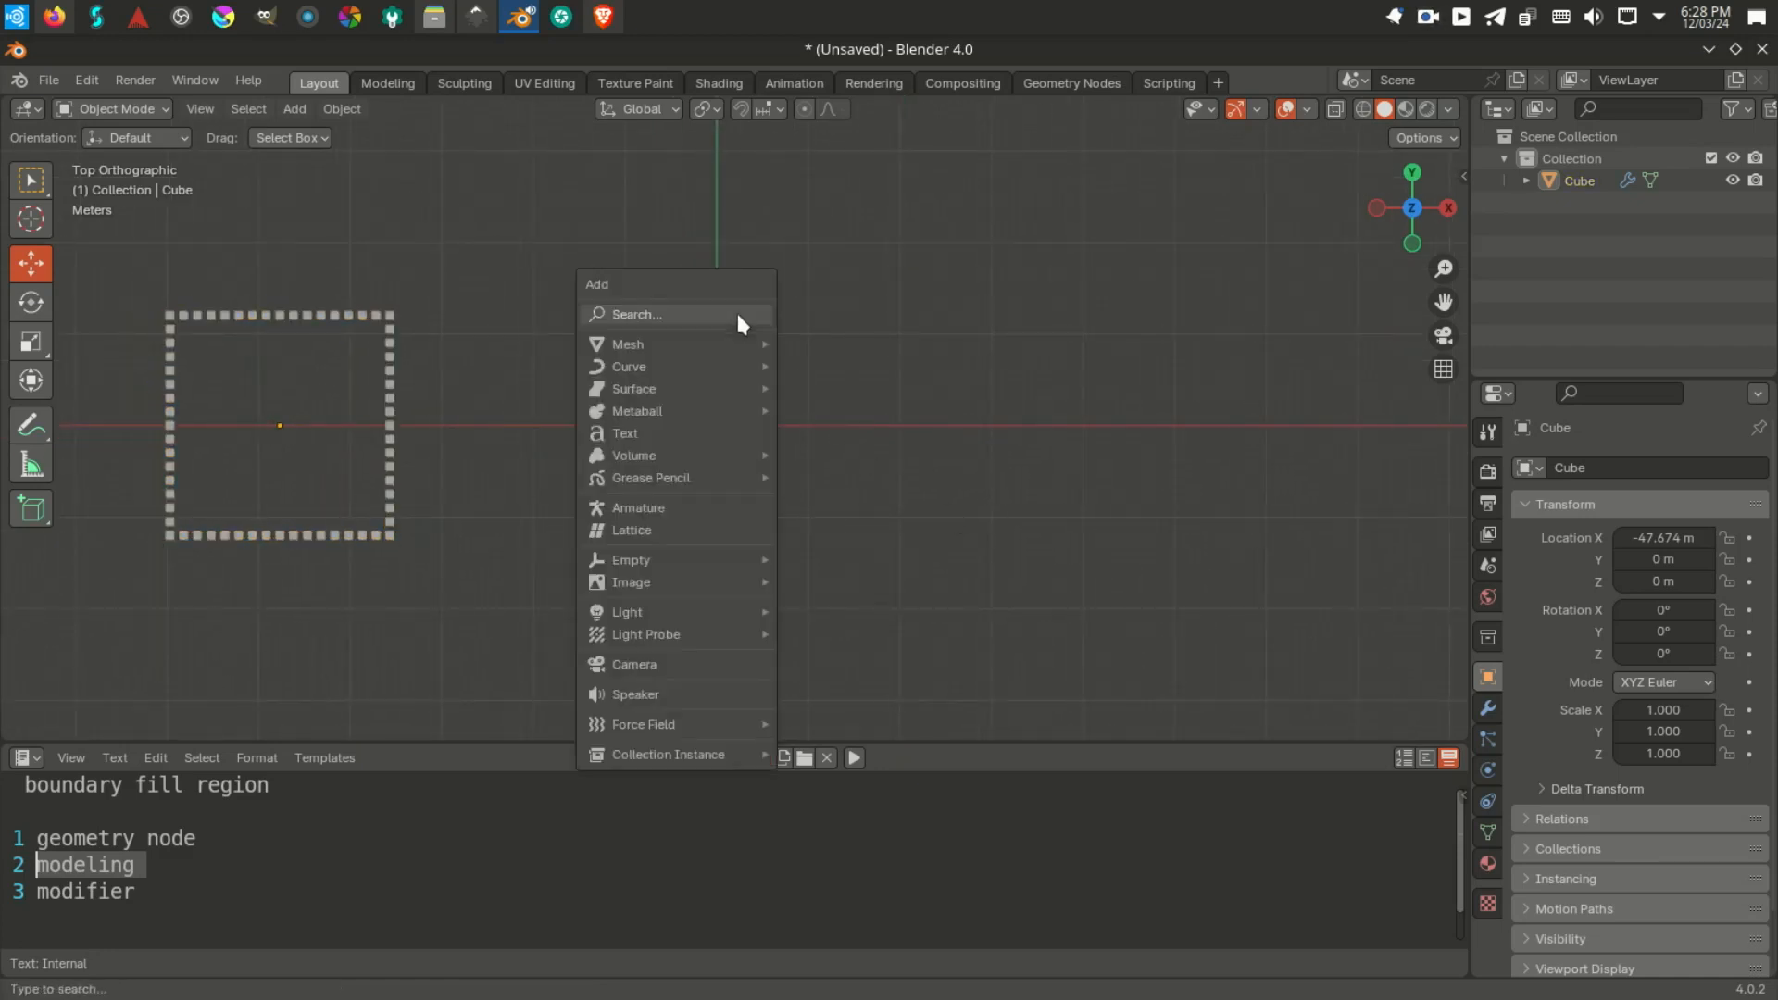
{"action": "mouse_move", "coordinate": [678, 342]}
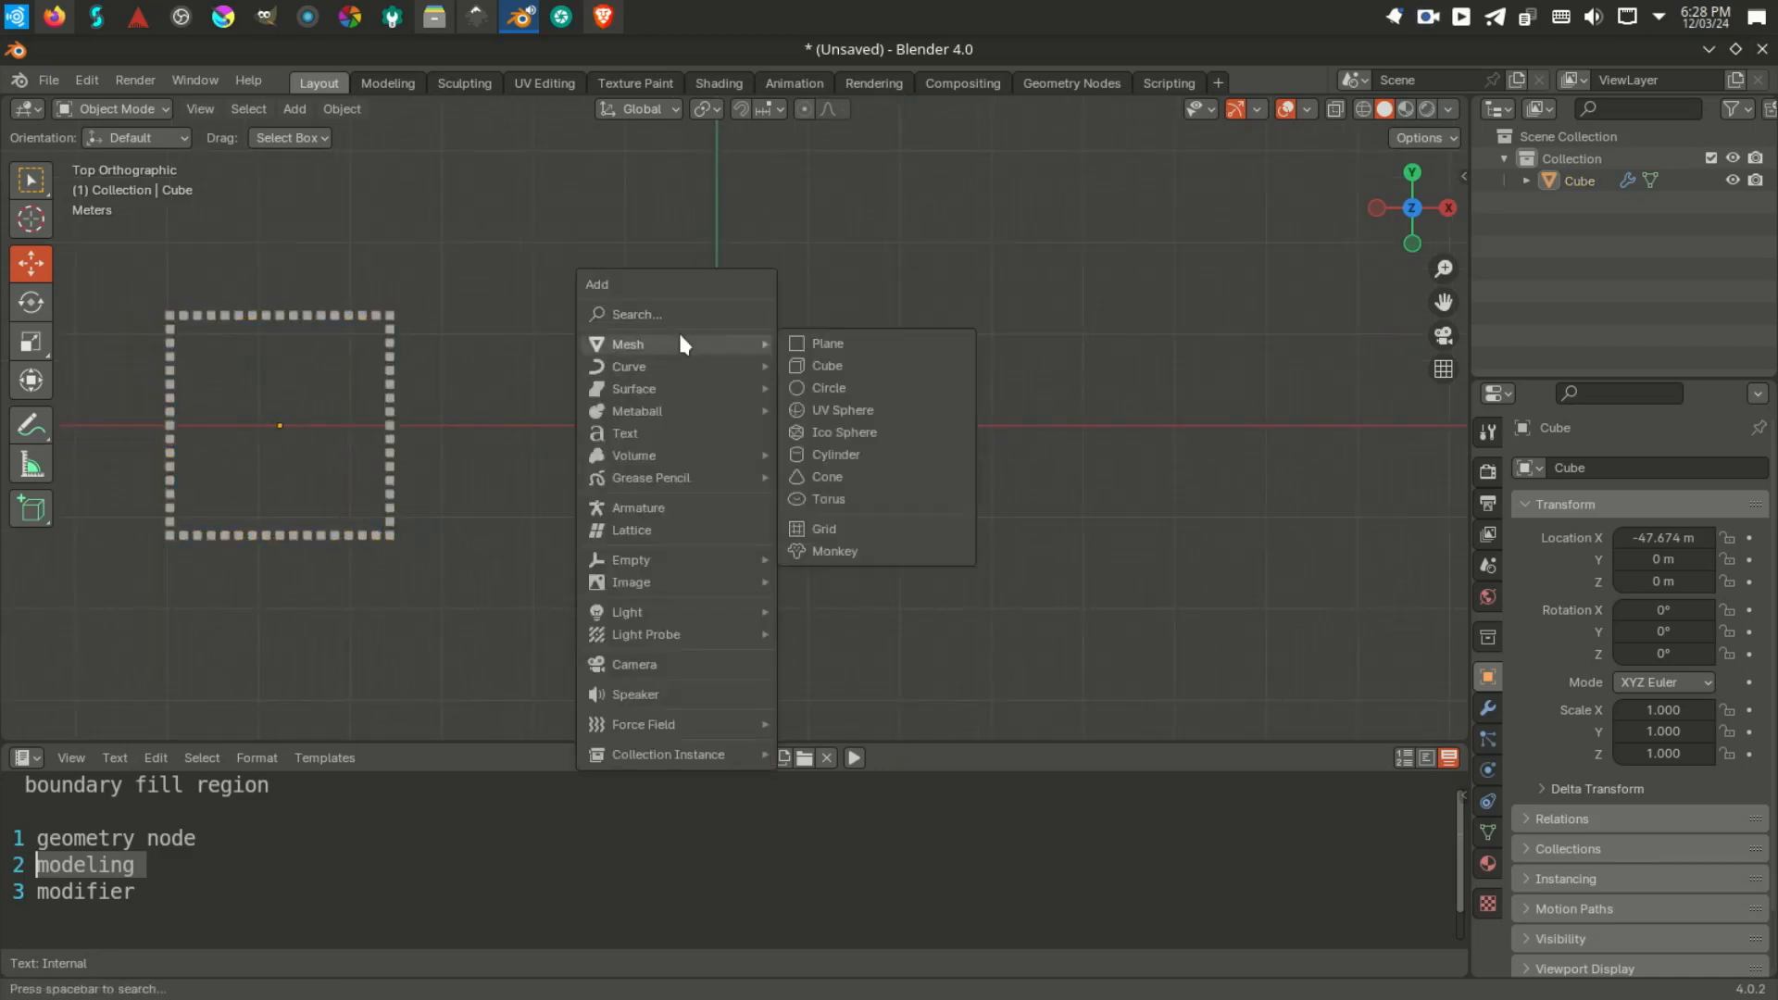
{"action": "left_click", "coordinate": [826, 343]}
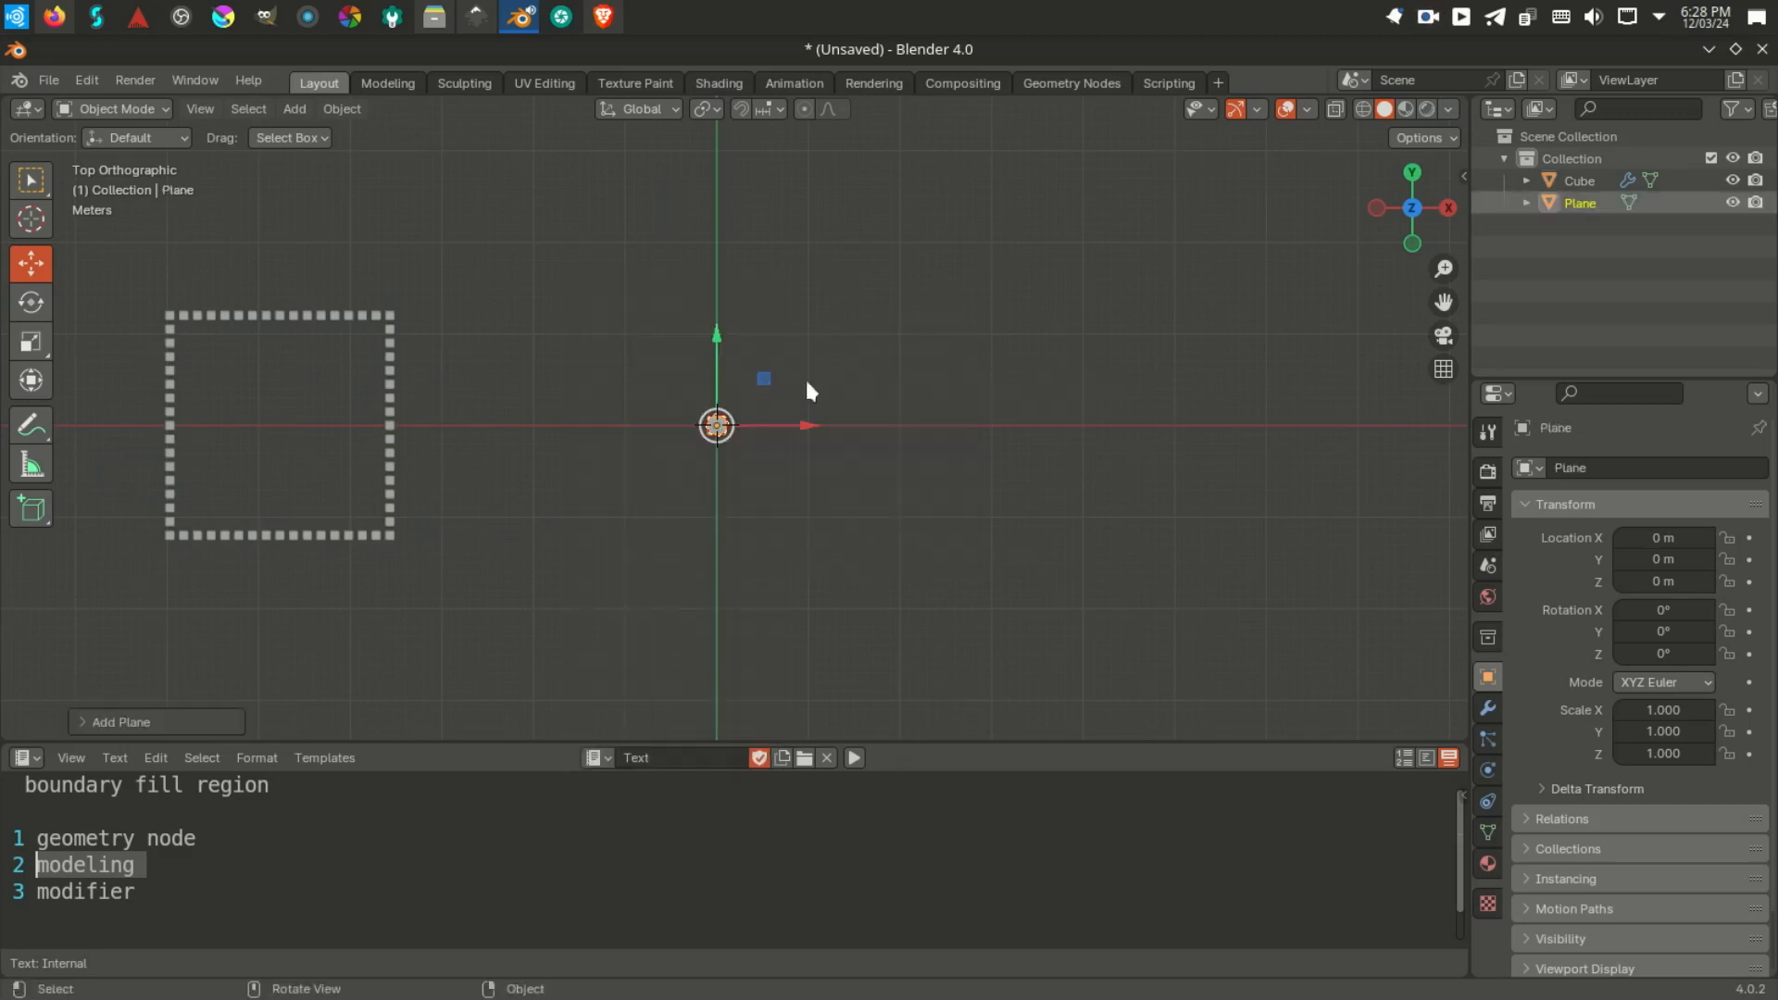
Step: Show the plane in top view and add the line "top view" below "modifier" in the text notes
{"action": "scroll", "coordinate": [708, 430], "scroll_direction": "up", "scroll_amount": 6}
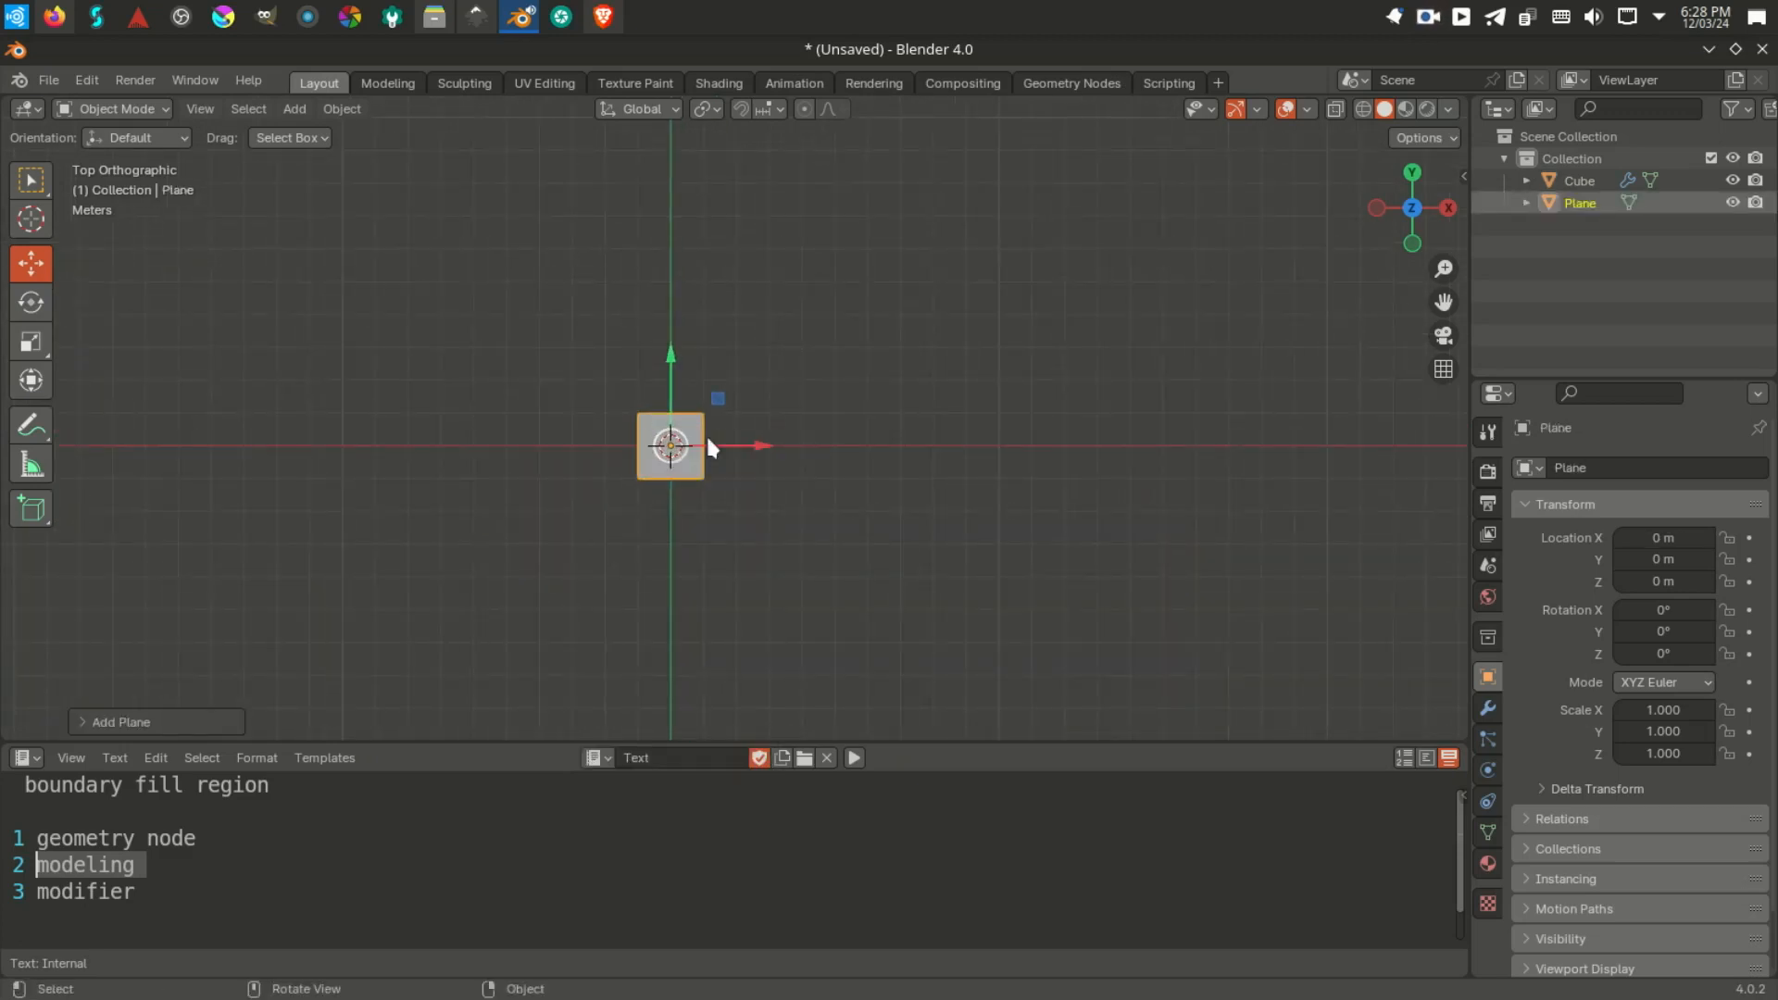
{"action": "middle_click_drag", "start_coordinate": [675, 442], "coordinate": [815, 424], "text": "shift"}
{"action": "scroll", "coordinate": [826, 425], "scroll_direction": "up", "scroll_amount": 4}
{"action": "key", "text": "KP_1"}
{"action": "key", "text": "KP_7"}
{"action": "left_click", "coordinate": [166, 903]}
{"action": "key", "text": "Return"}
{"action": "type", "text": "top view"}
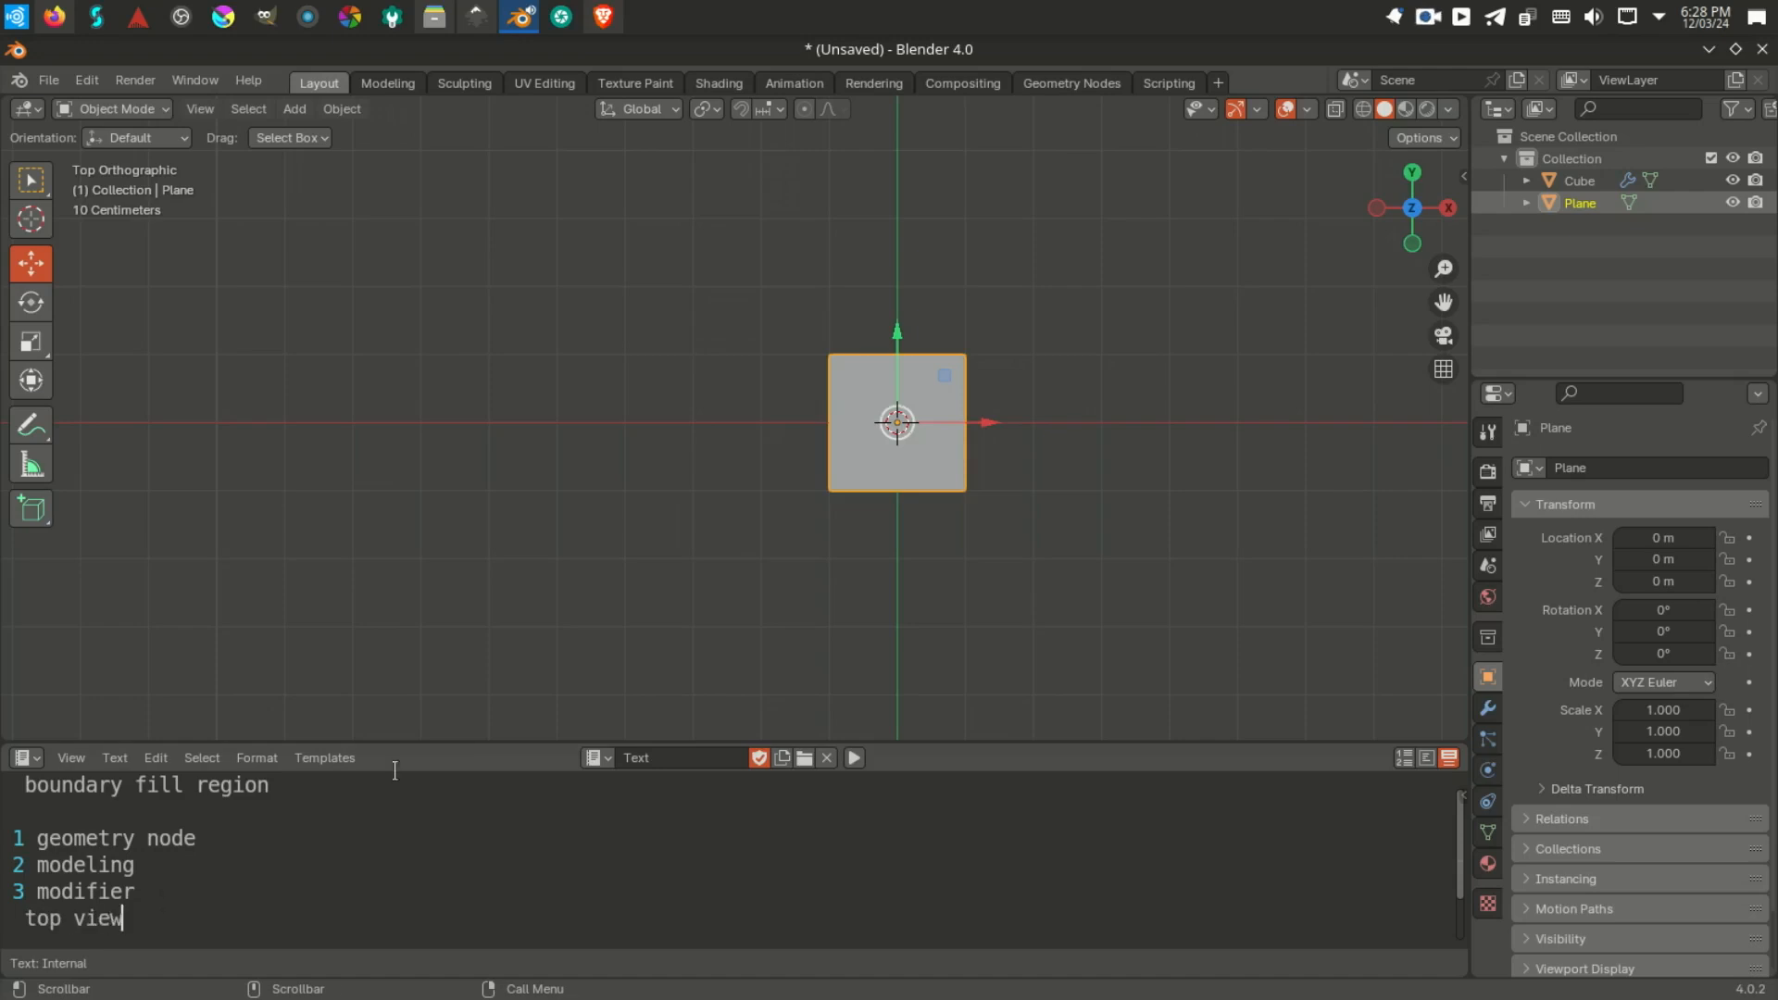
Step: Add an Array modifier to the plane with a fixed count of 14
{"action": "scroll", "coordinate": [993, 435], "scroll_direction": "down", "scroll_amount": 6}
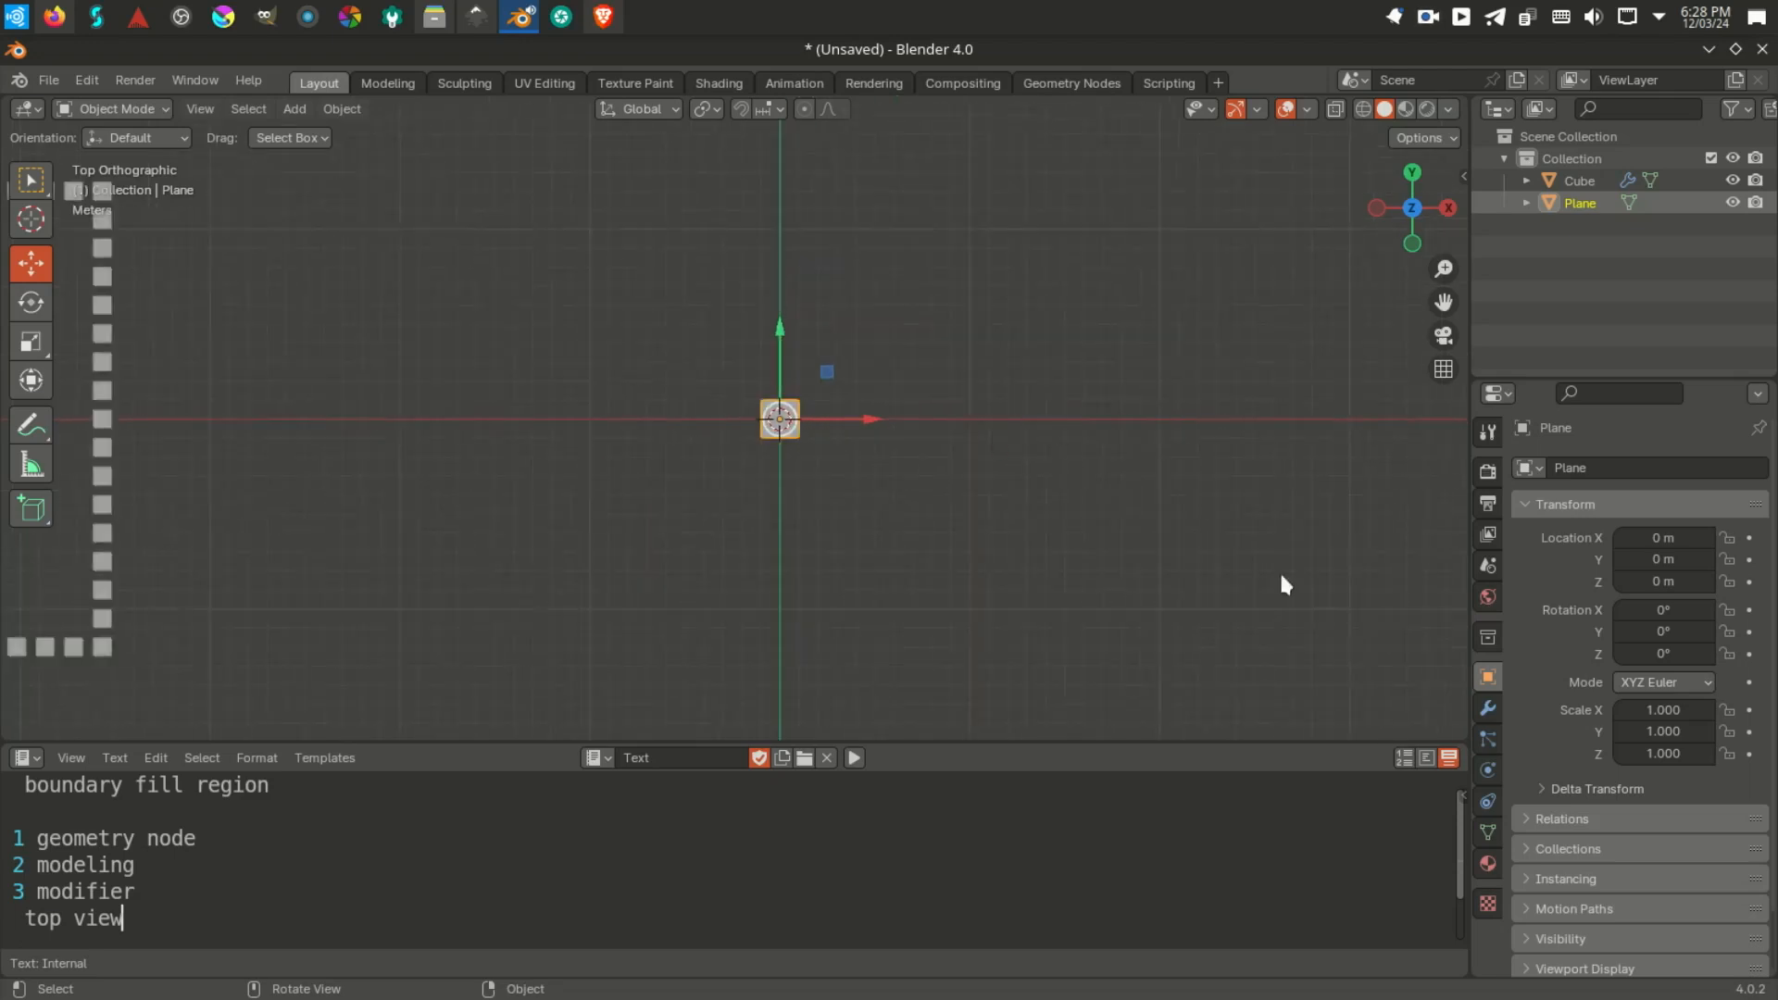
{"action": "left_click", "coordinate": [1489, 708]}
{"action": "left_click", "coordinate": [1558, 465]}
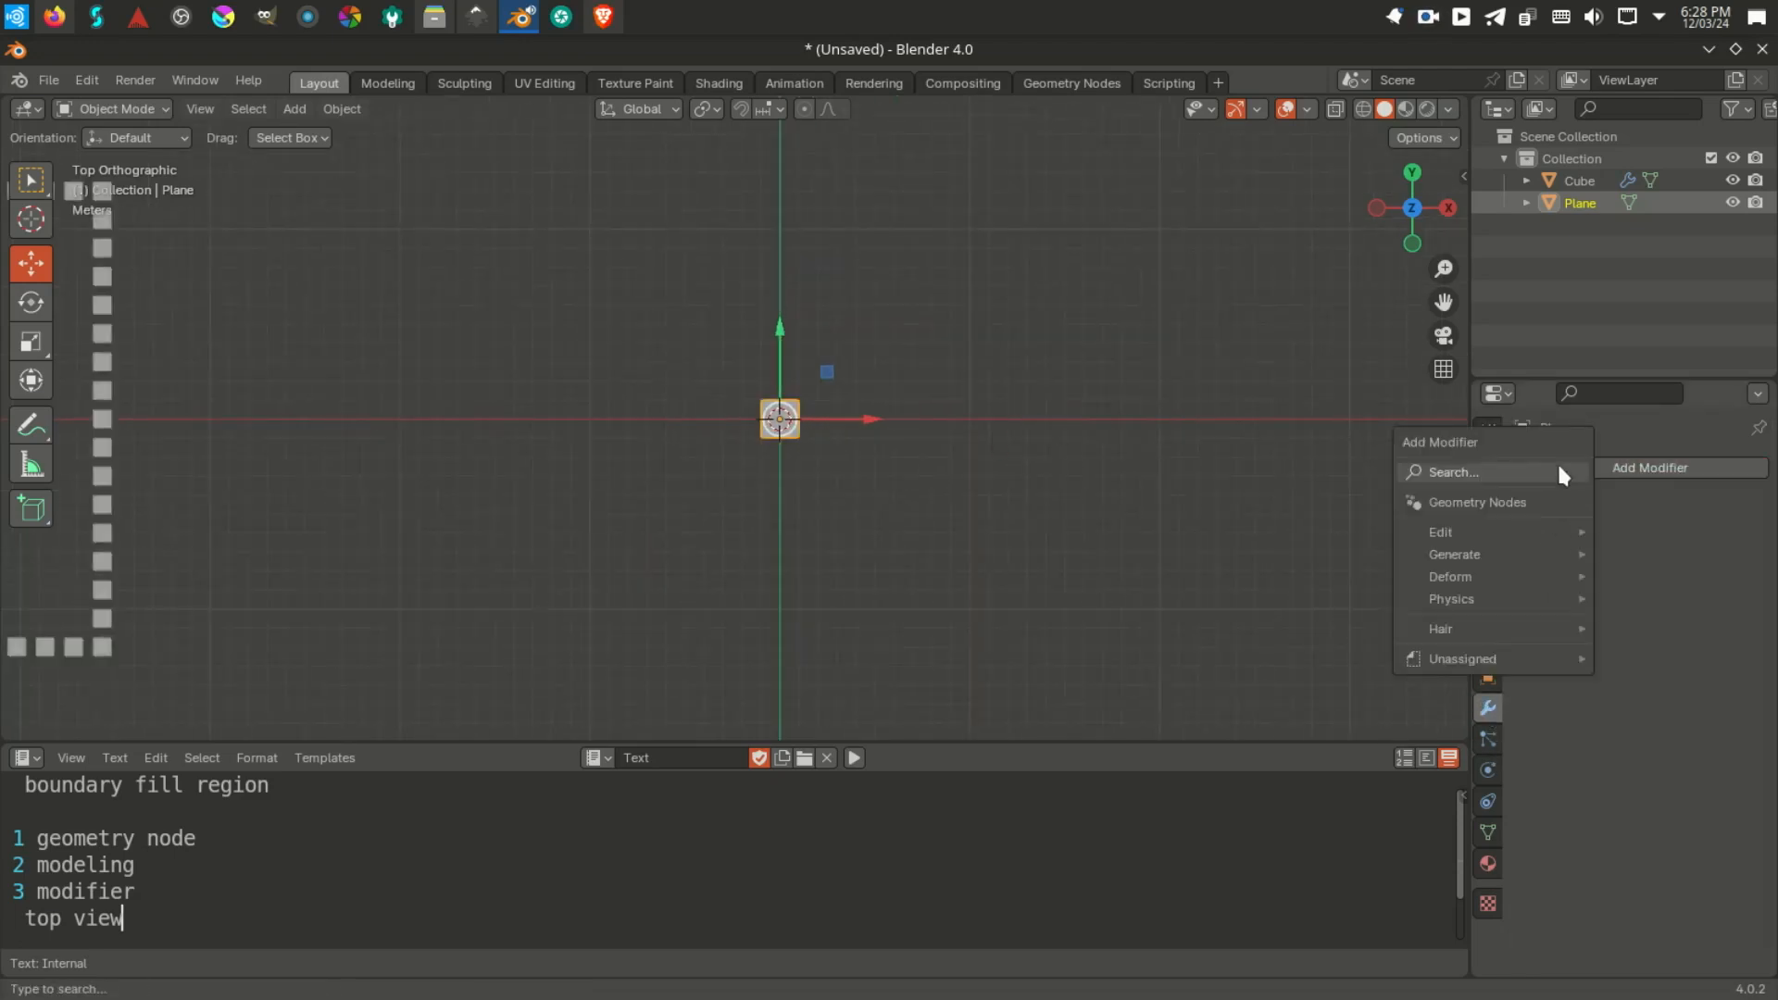
{"action": "mouse_move", "coordinate": [1456, 554]}
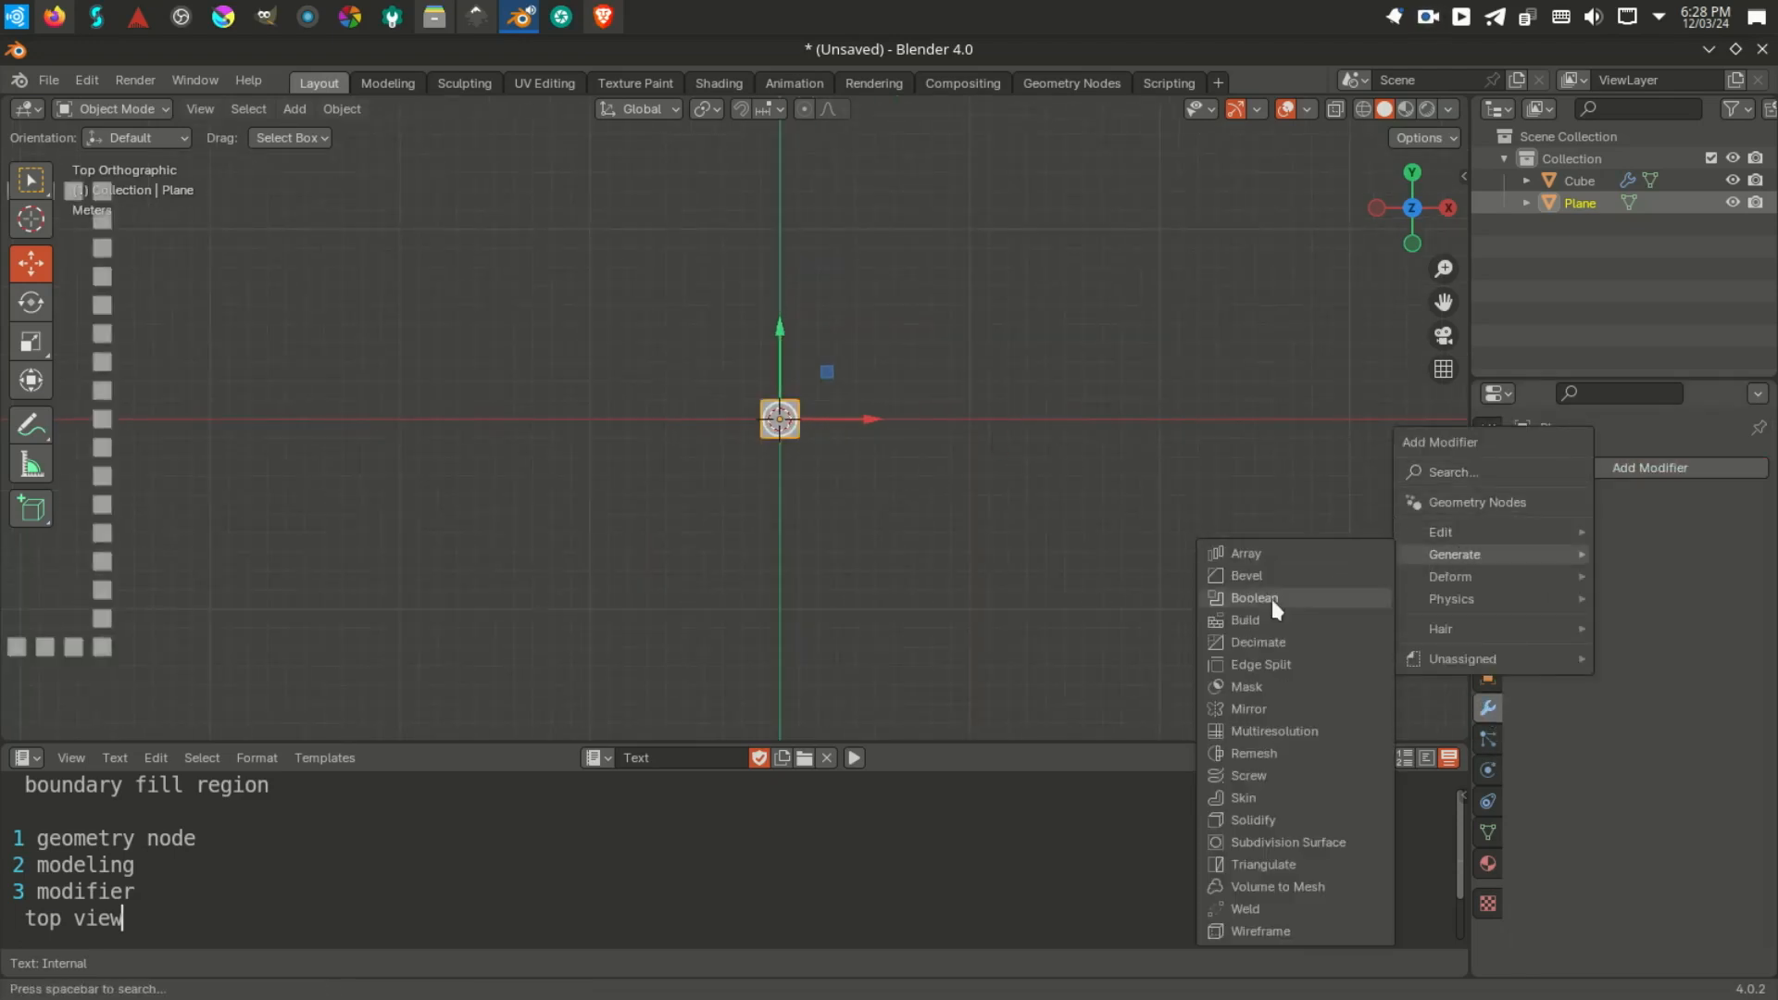
{"action": "left_click", "coordinate": [1248, 549]}
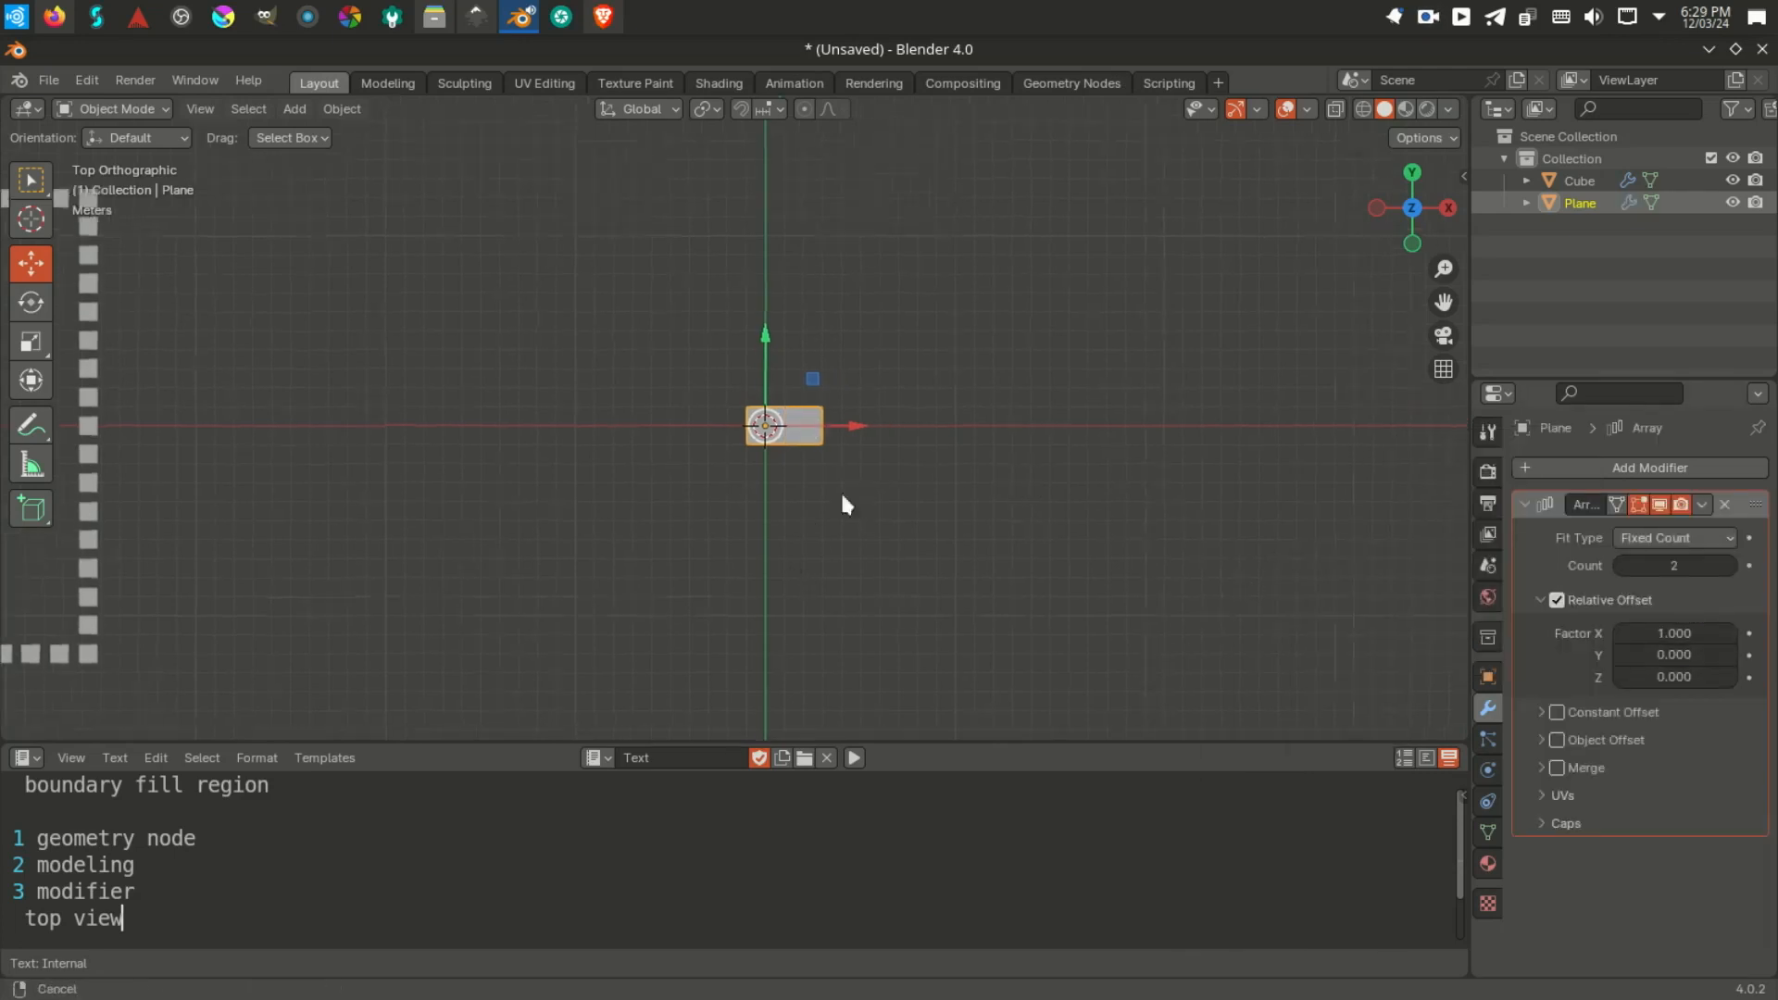
{"action": "middle_click_drag", "start_coordinate": [842, 505], "coordinate": [725, 580], "text": "shift"}
{"action": "left_click", "coordinate": [1674, 565]}
{"action": "type", "text": "14"}
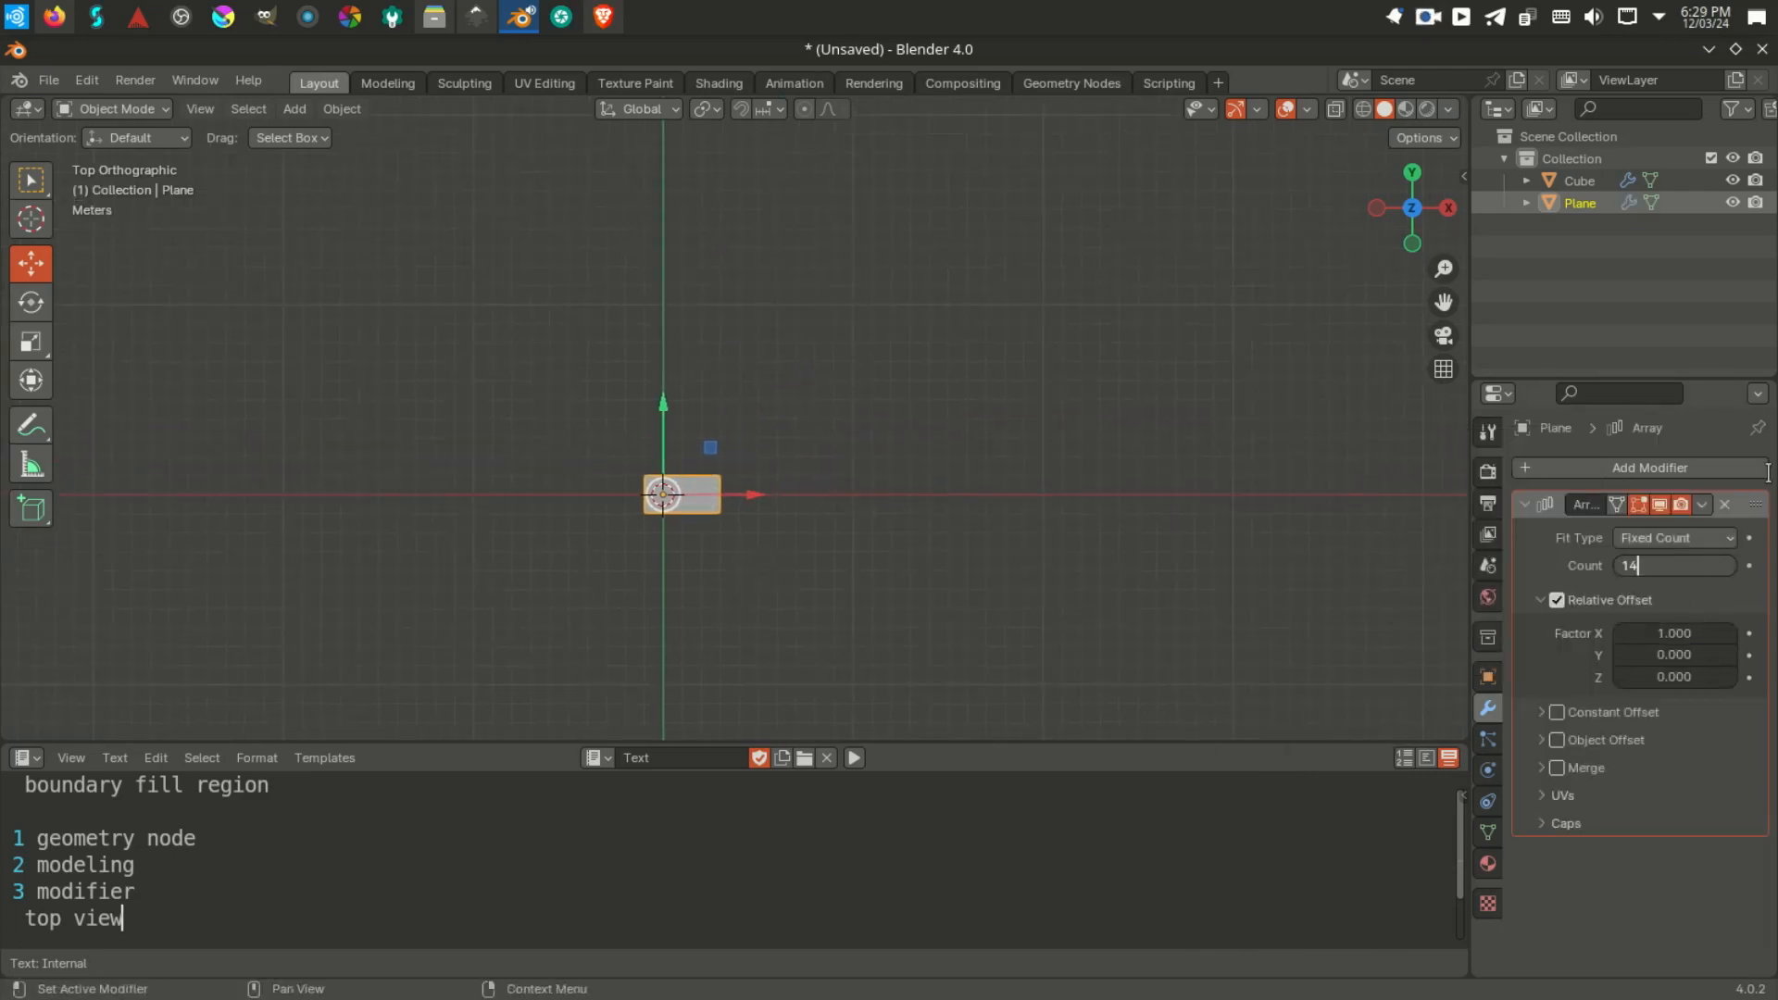
{"action": "key", "text": "Return"}
Step: Set the Array modifier's relative offset factor X to 1.05
{"action": "left_click", "coordinate": [1674, 632]}
{"action": "type", "text": "1.05"}
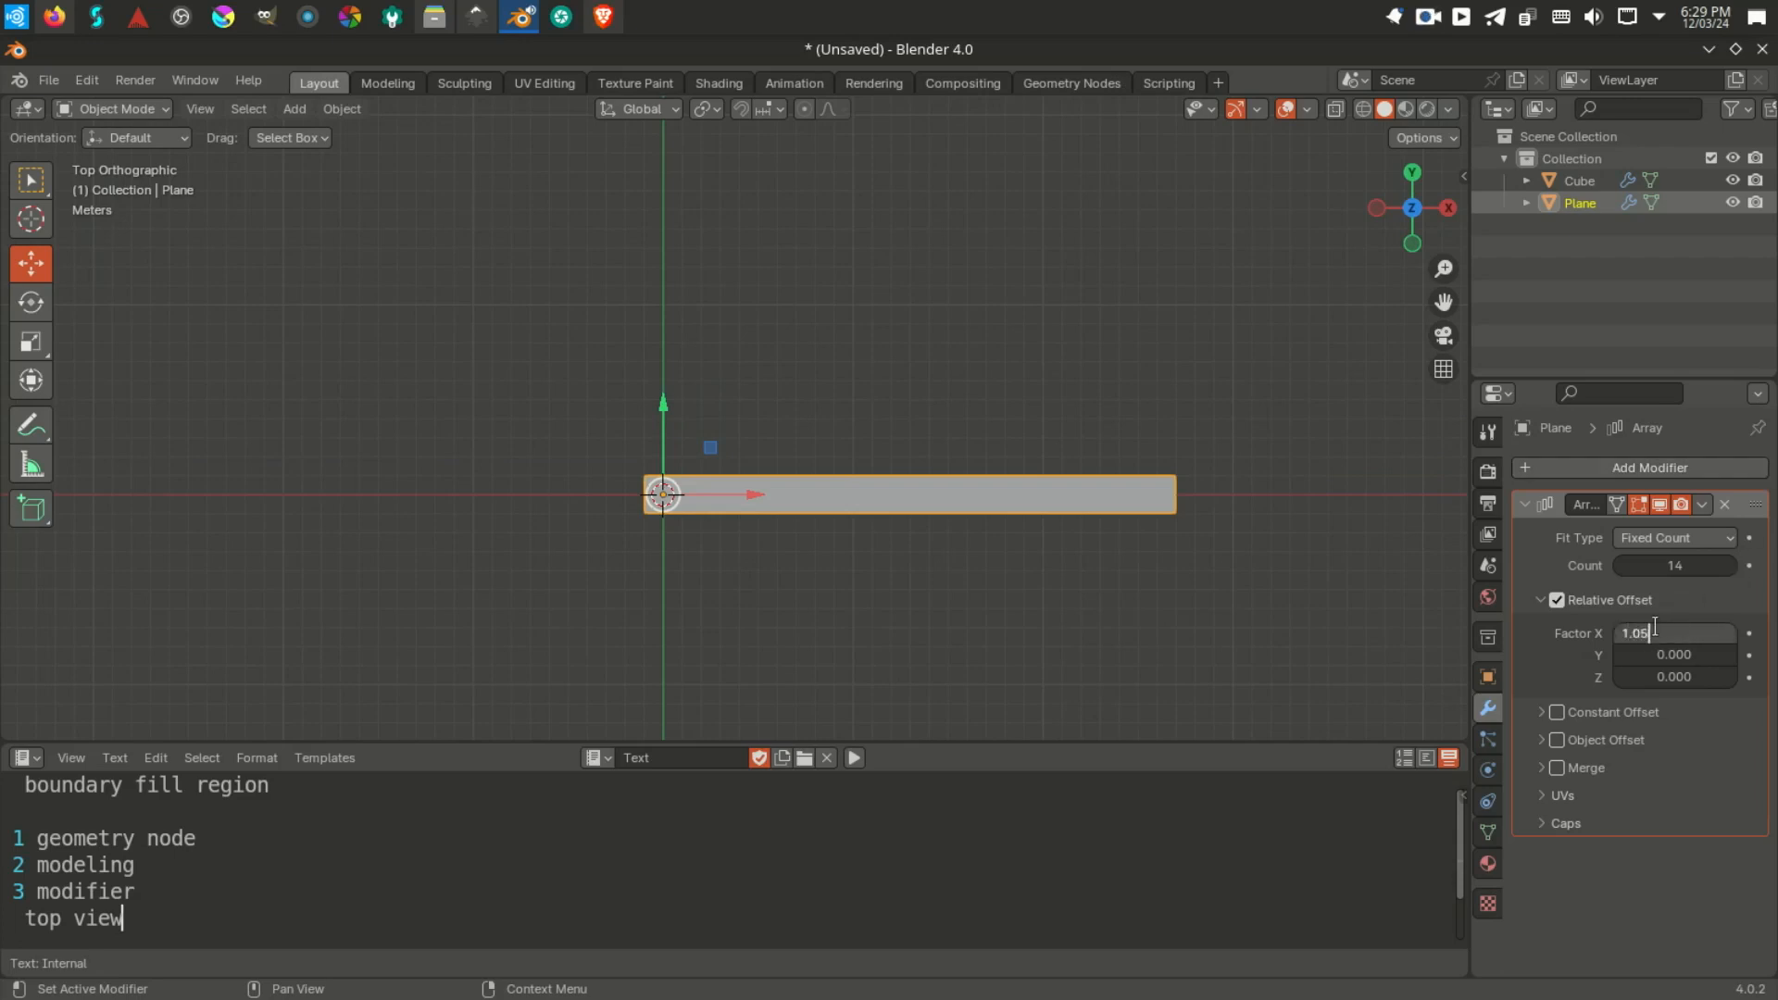
{"action": "key", "text": "Return"}
{"action": "scroll", "coordinate": [787, 547], "scroll_direction": "up", "scroll_amount": 3}
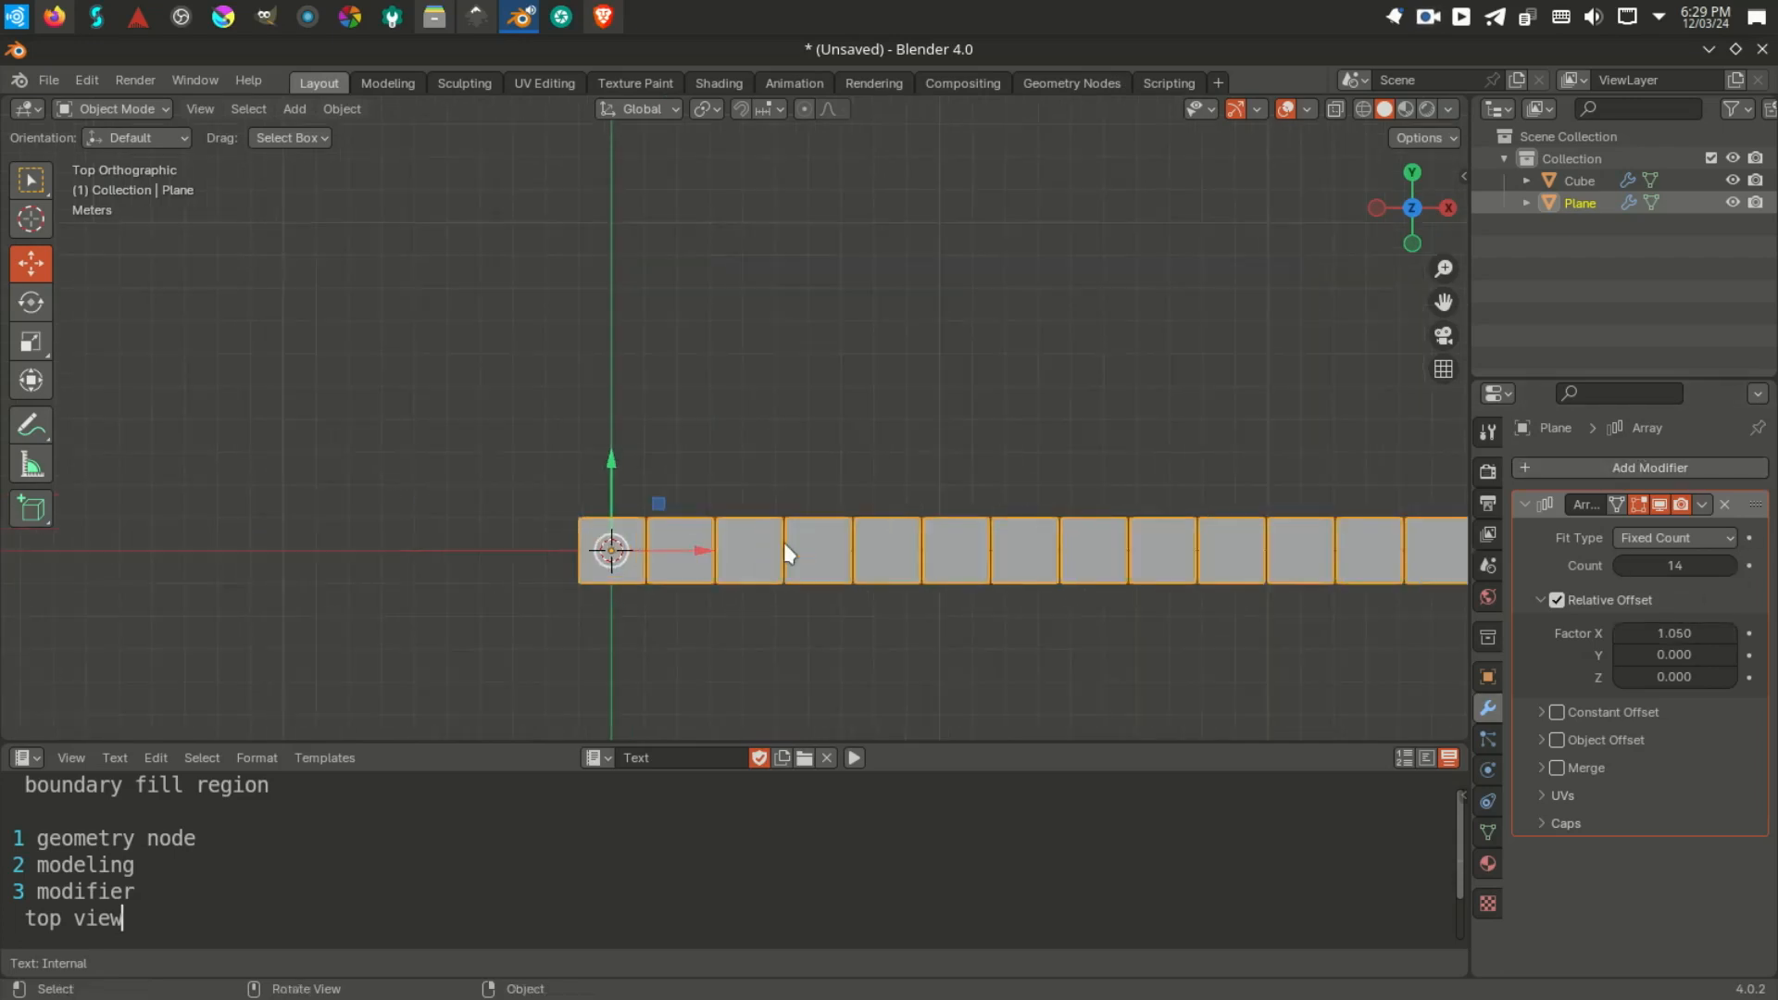
Step: Switch the viewport to wireframe shading to show the gaps between the arrayed squares
{"action": "scroll", "coordinate": [667, 639], "scroll_direction": "down", "scroll_amount": 2}
{"action": "mouse_move", "coordinate": [772, 520]}
{"action": "middle_mouse_down", "text": "shift"}
{"action": "mouse_move", "coordinate": [615, 545]}
{"action": "mouse_move", "coordinate": [774, 448]}
{"action": "middle_mouse_up", "text": "shift"}
{"action": "scroll", "coordinate": [619, 530], "scroll_direction": "up", "scroll_amount": 5}
{"action": "key", "text": "z"}
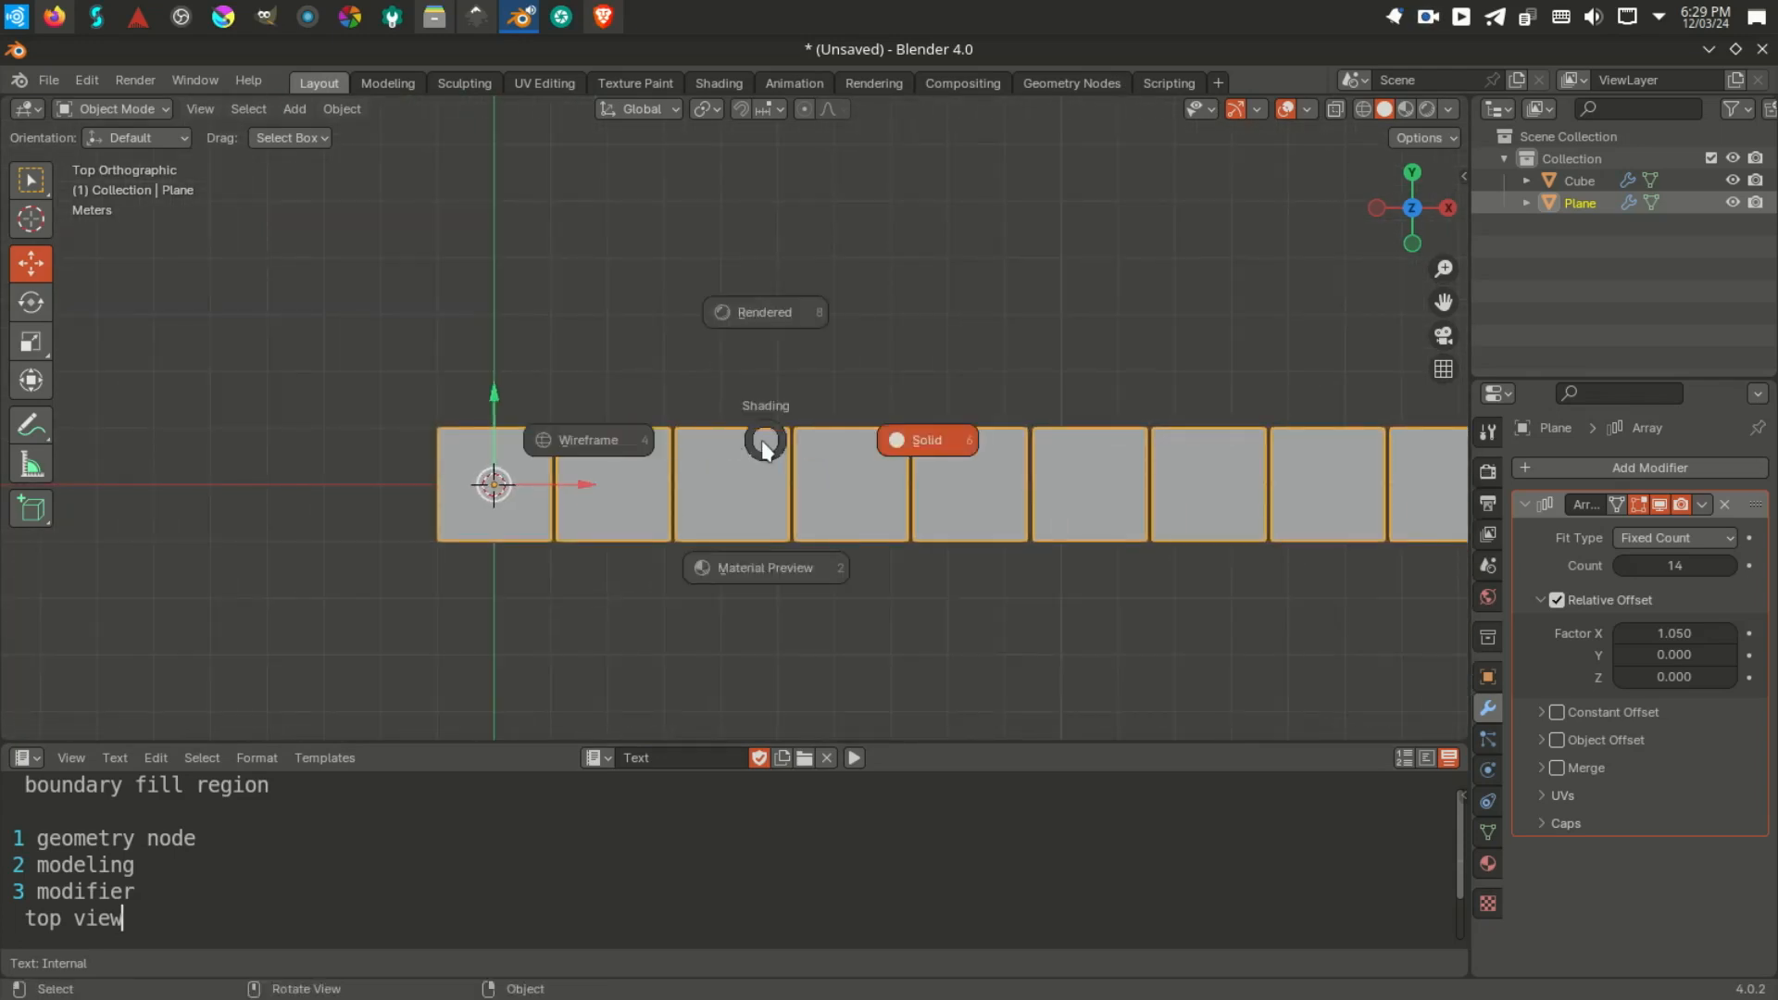
{"action": "left_click", "coordinate": [600, 449]}
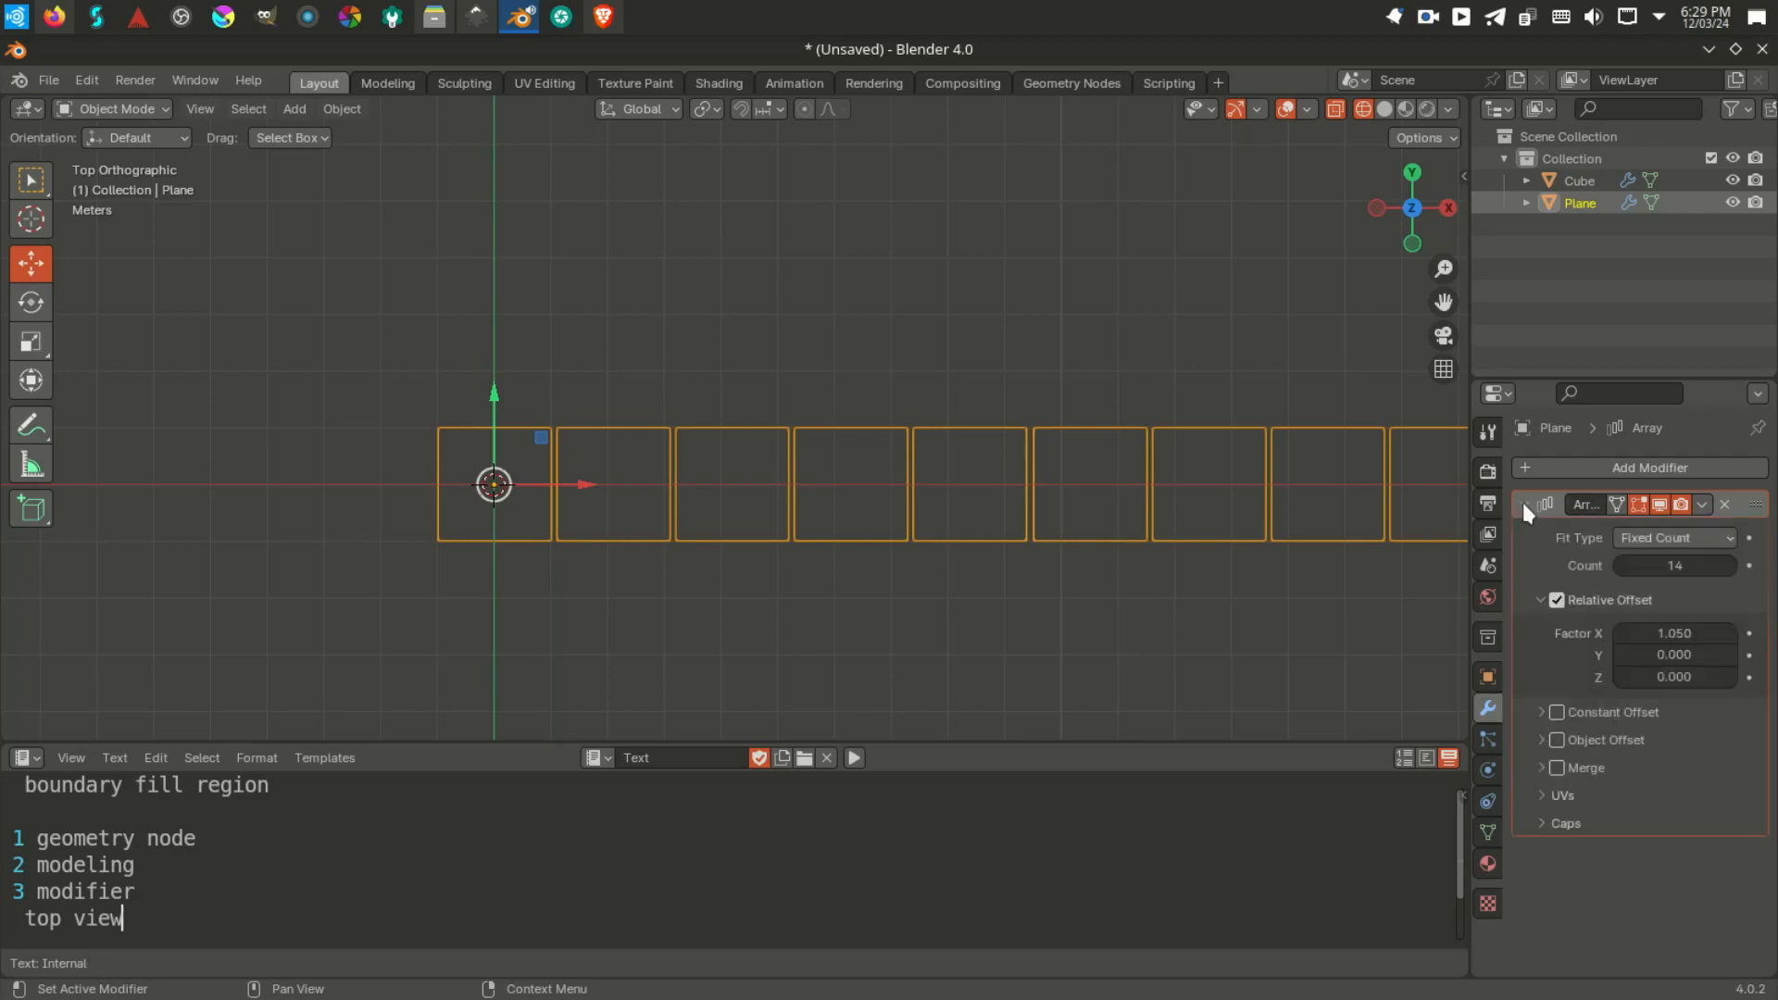
Step: Apply the Array modifier to the plane
{"action": "left_click", "coordinate": [1702, 504]}
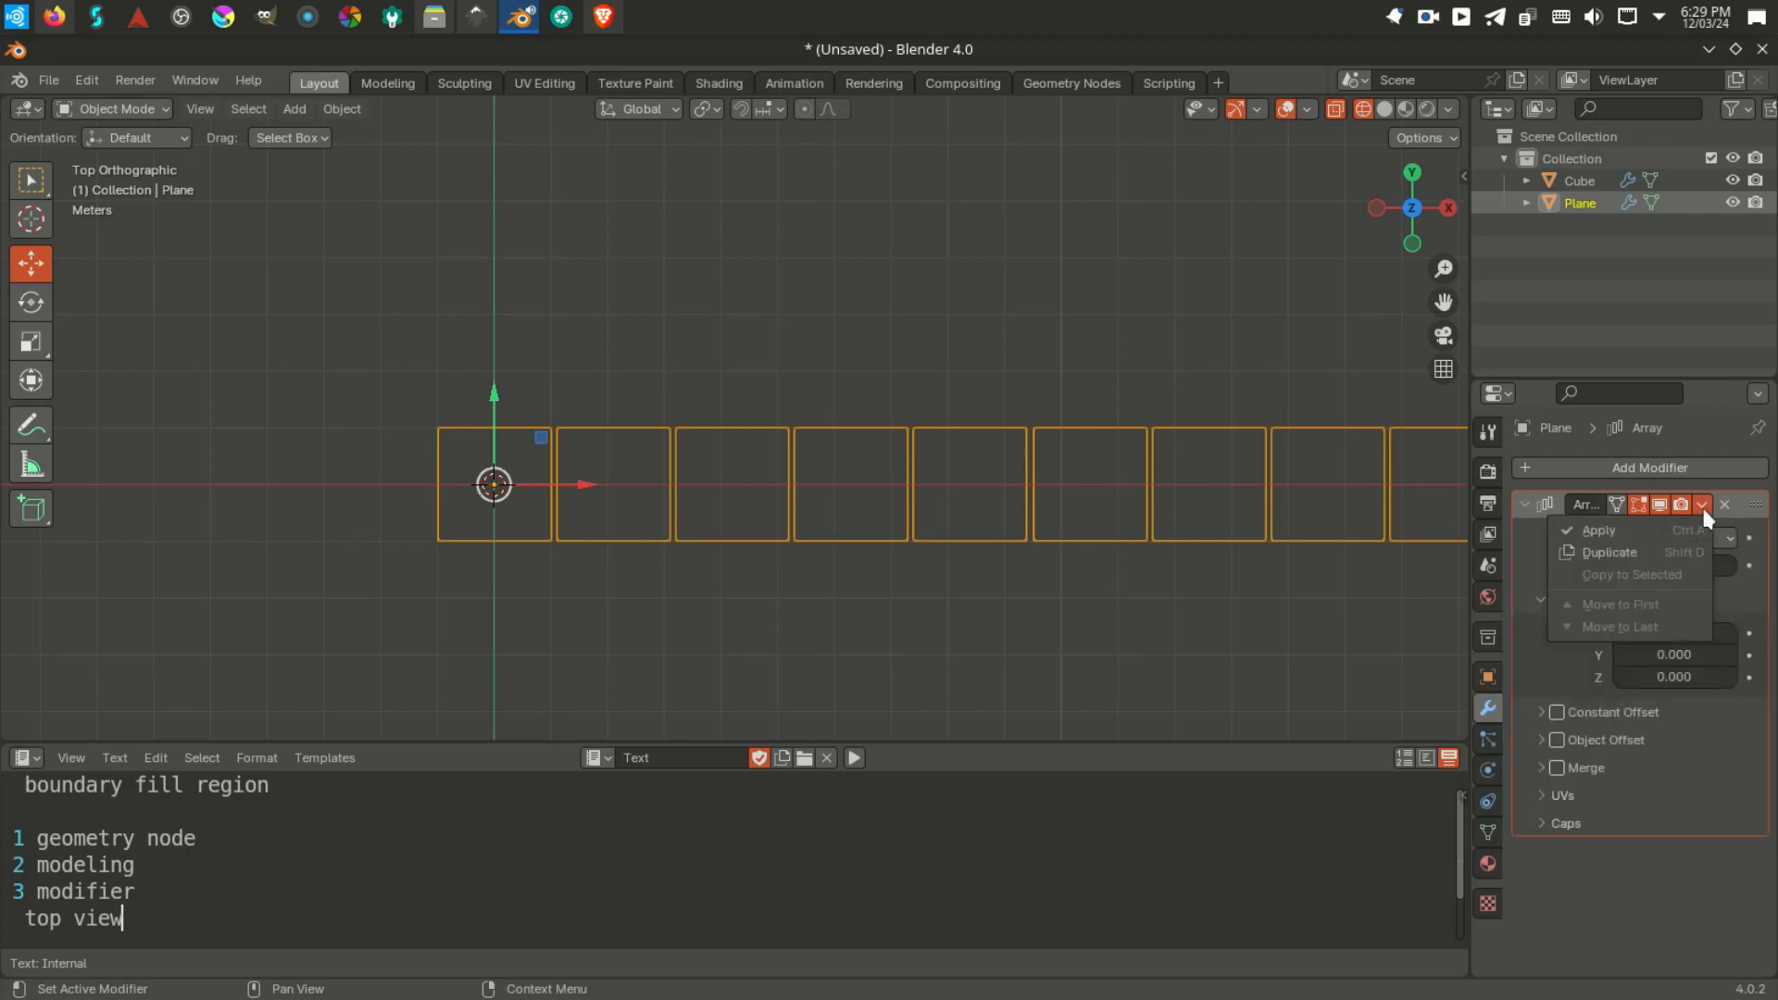
{"action": "left_click", "coordinate": [1594, 530]}
{"action": "scroll", "coordinate": [735, 479], "scroll_direction": "down", "scroll_amount": 5}
{"action": "scroll", "coordinate": [737, 402], "scroll_direction": "up", "scroll_amount": 3}
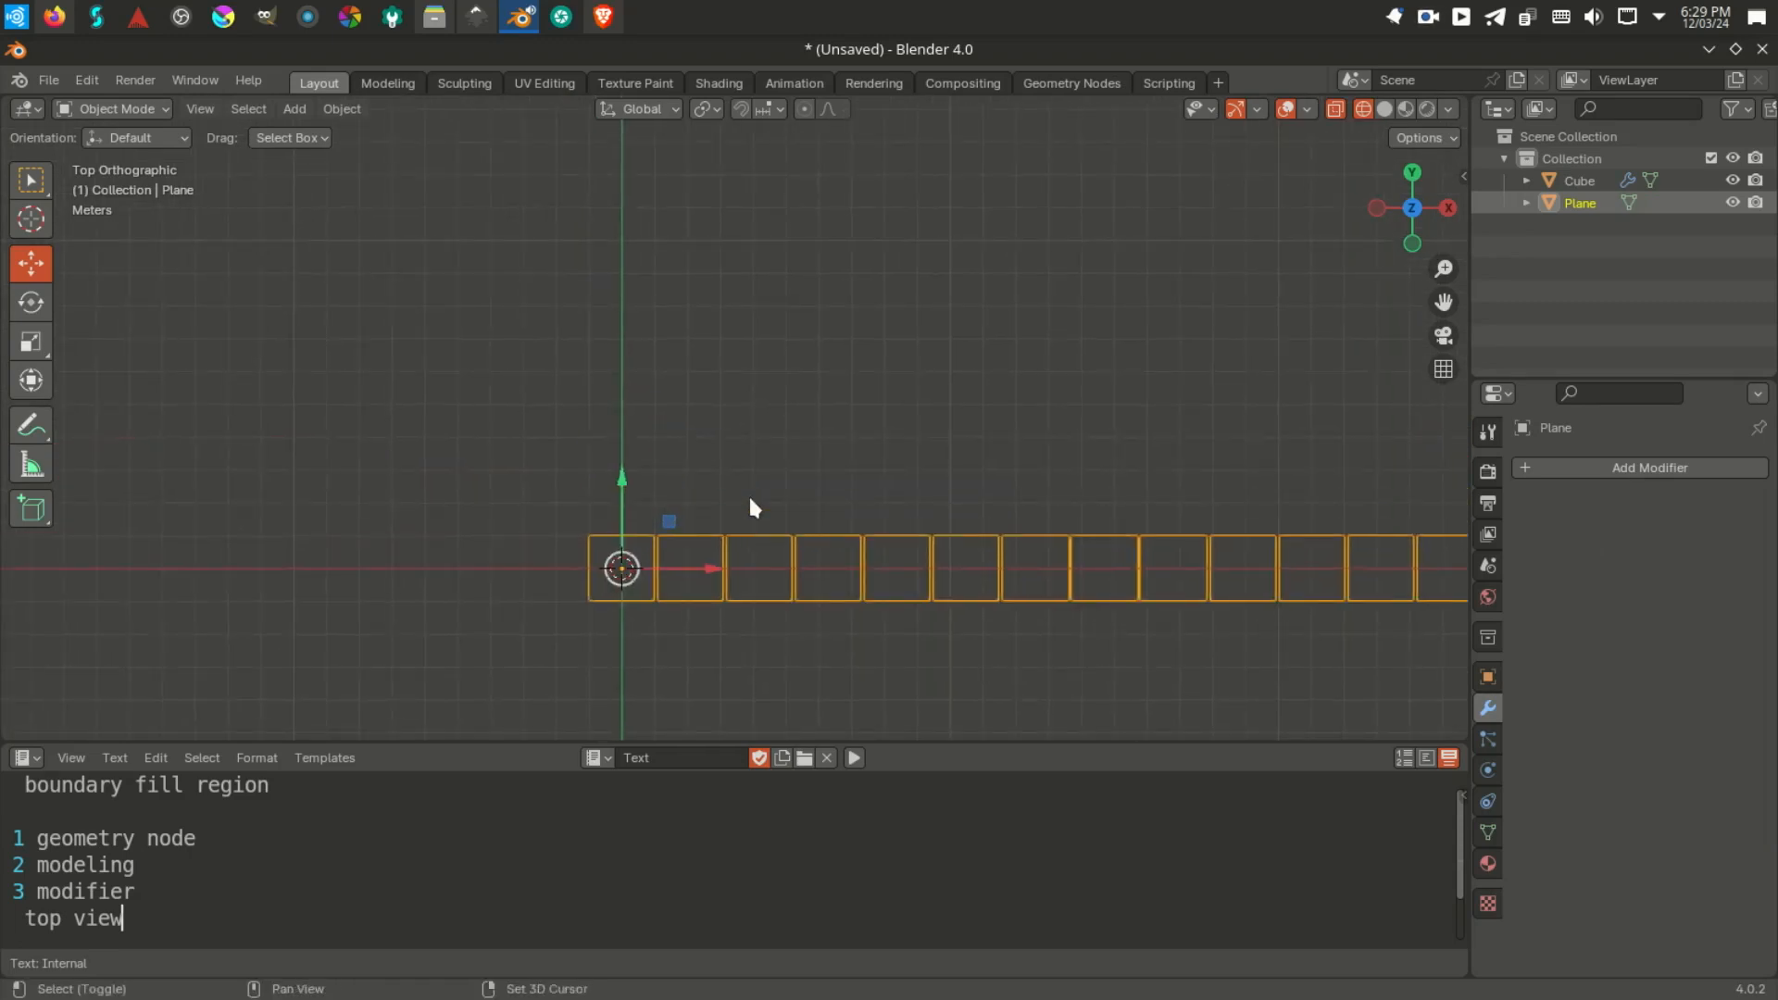
Step: Duplicate the row of squares in place and rotate the copy 90° about its origin
{"action": "key", "text": "shift+d"}
{"action": "type", "text": "r9"}
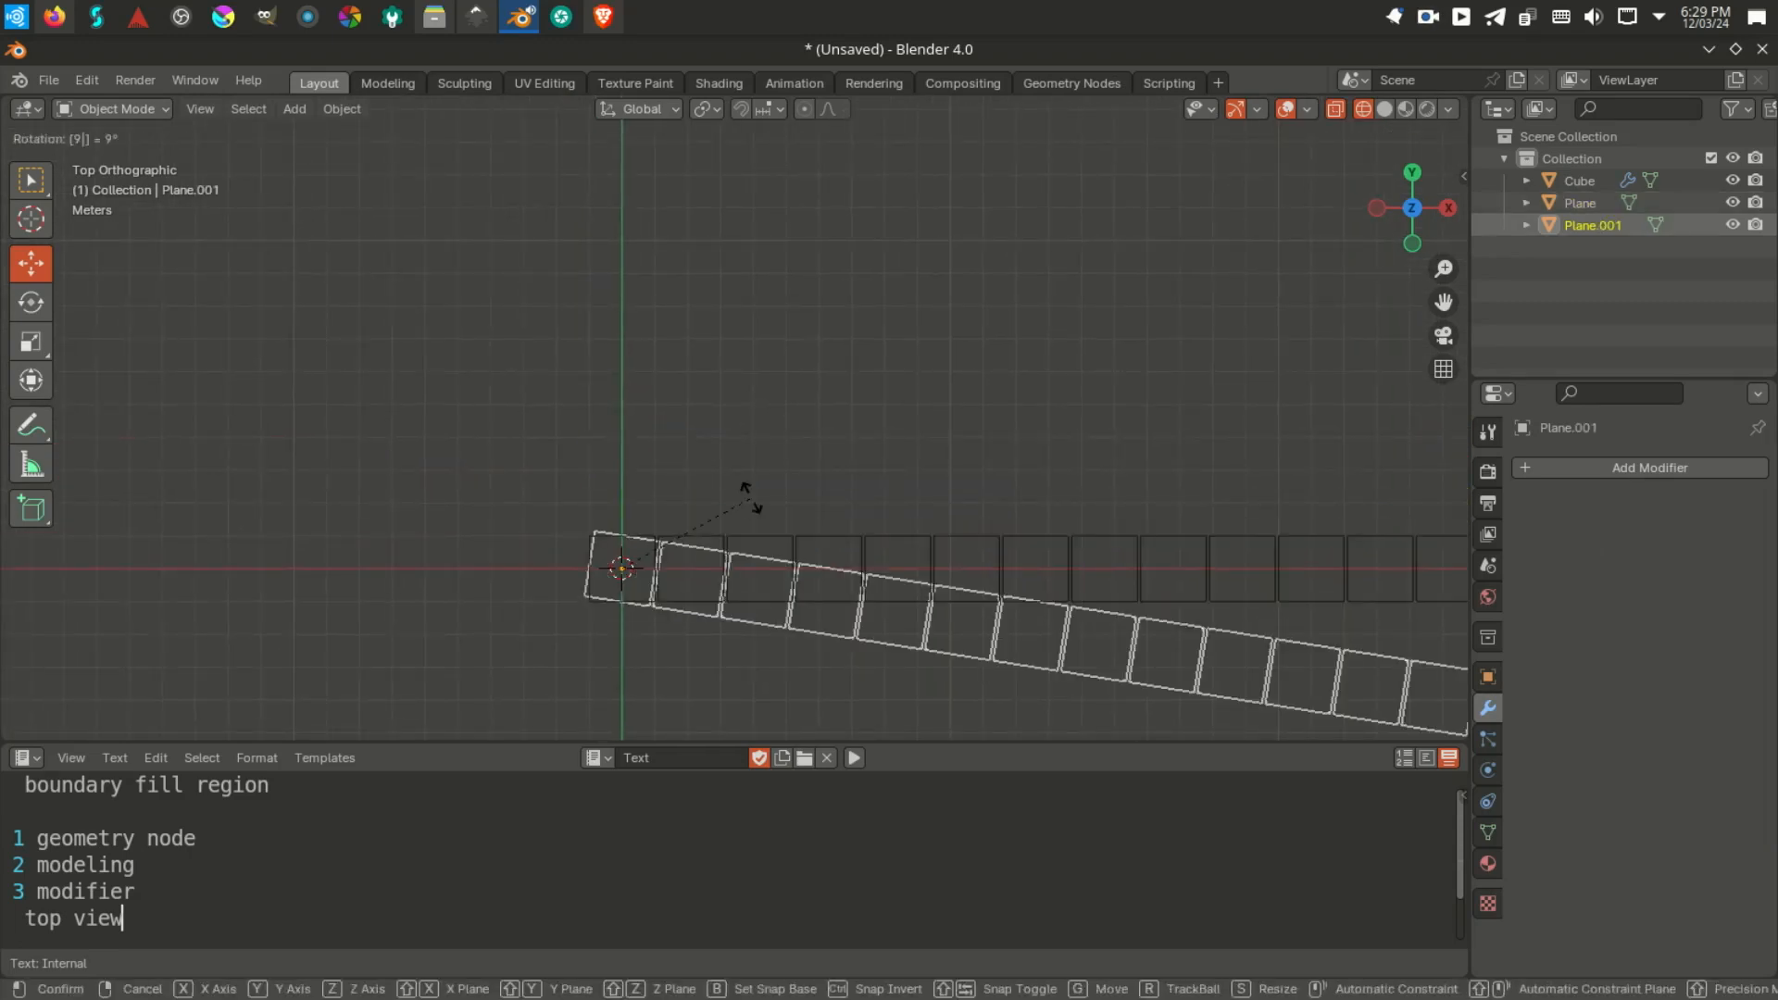
{"action": "key", "text": "Escape"}
{"action": "type", "text": "r"}
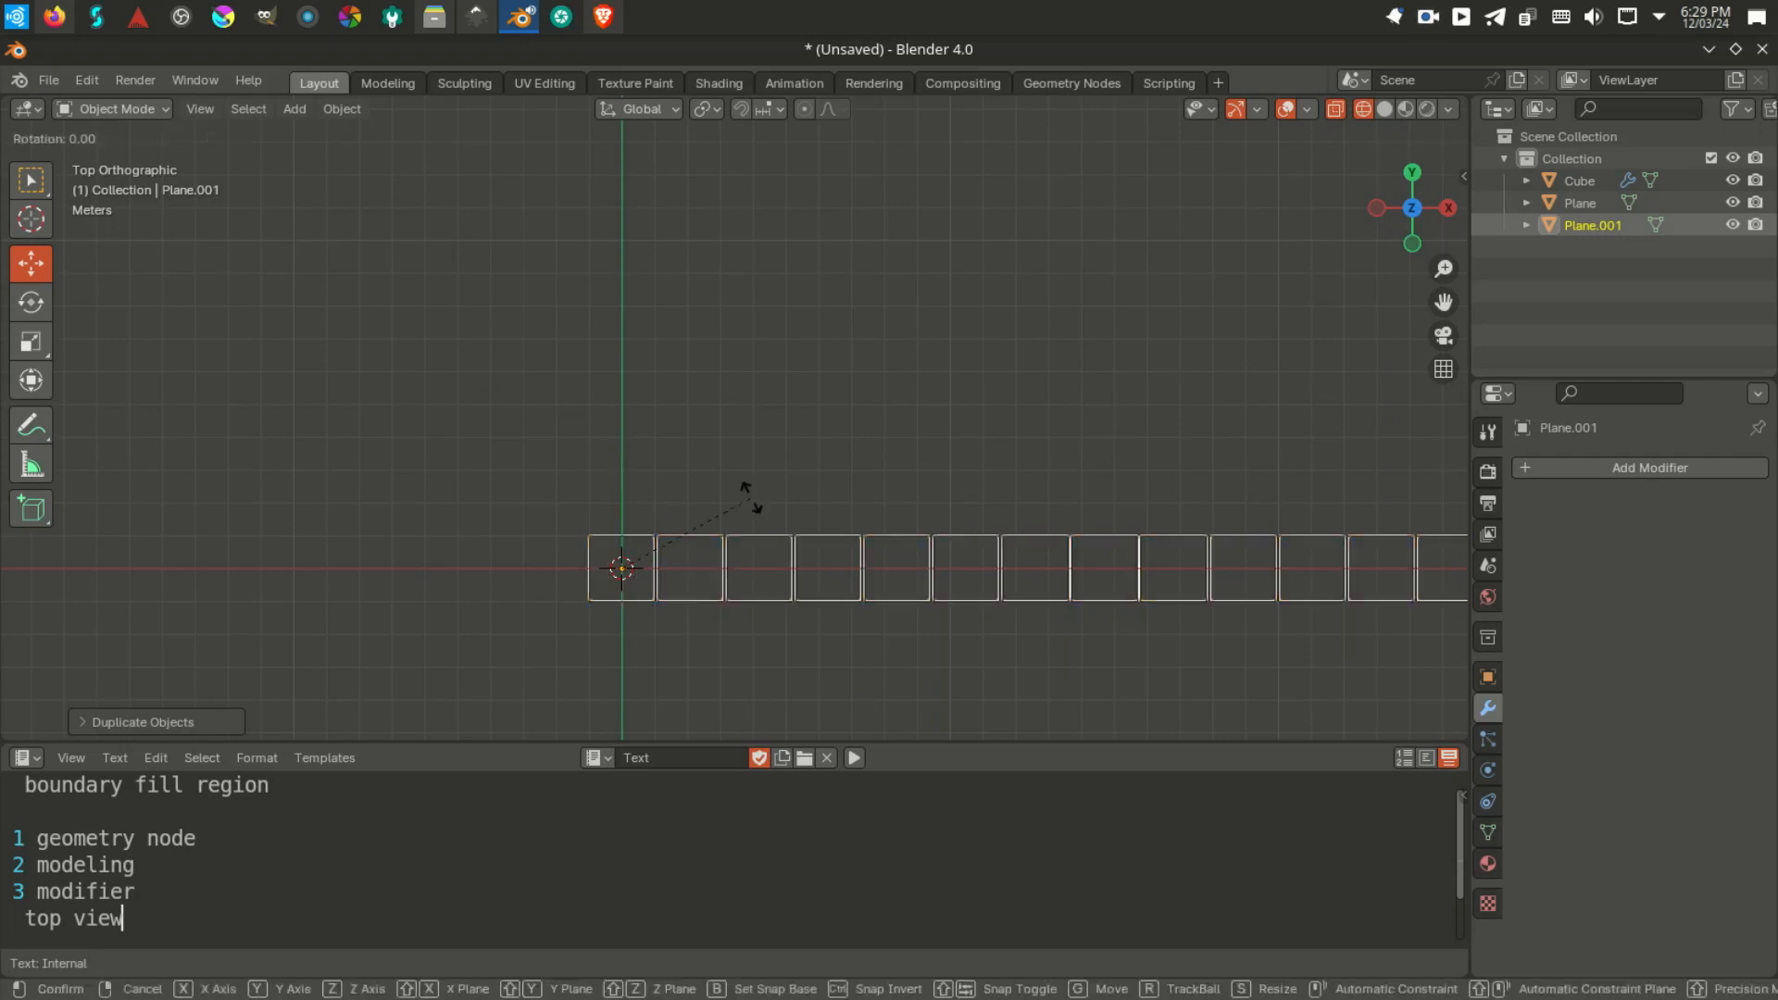
{"action": "type", "text": "90"}
{"action": "key", "text": "Return"}
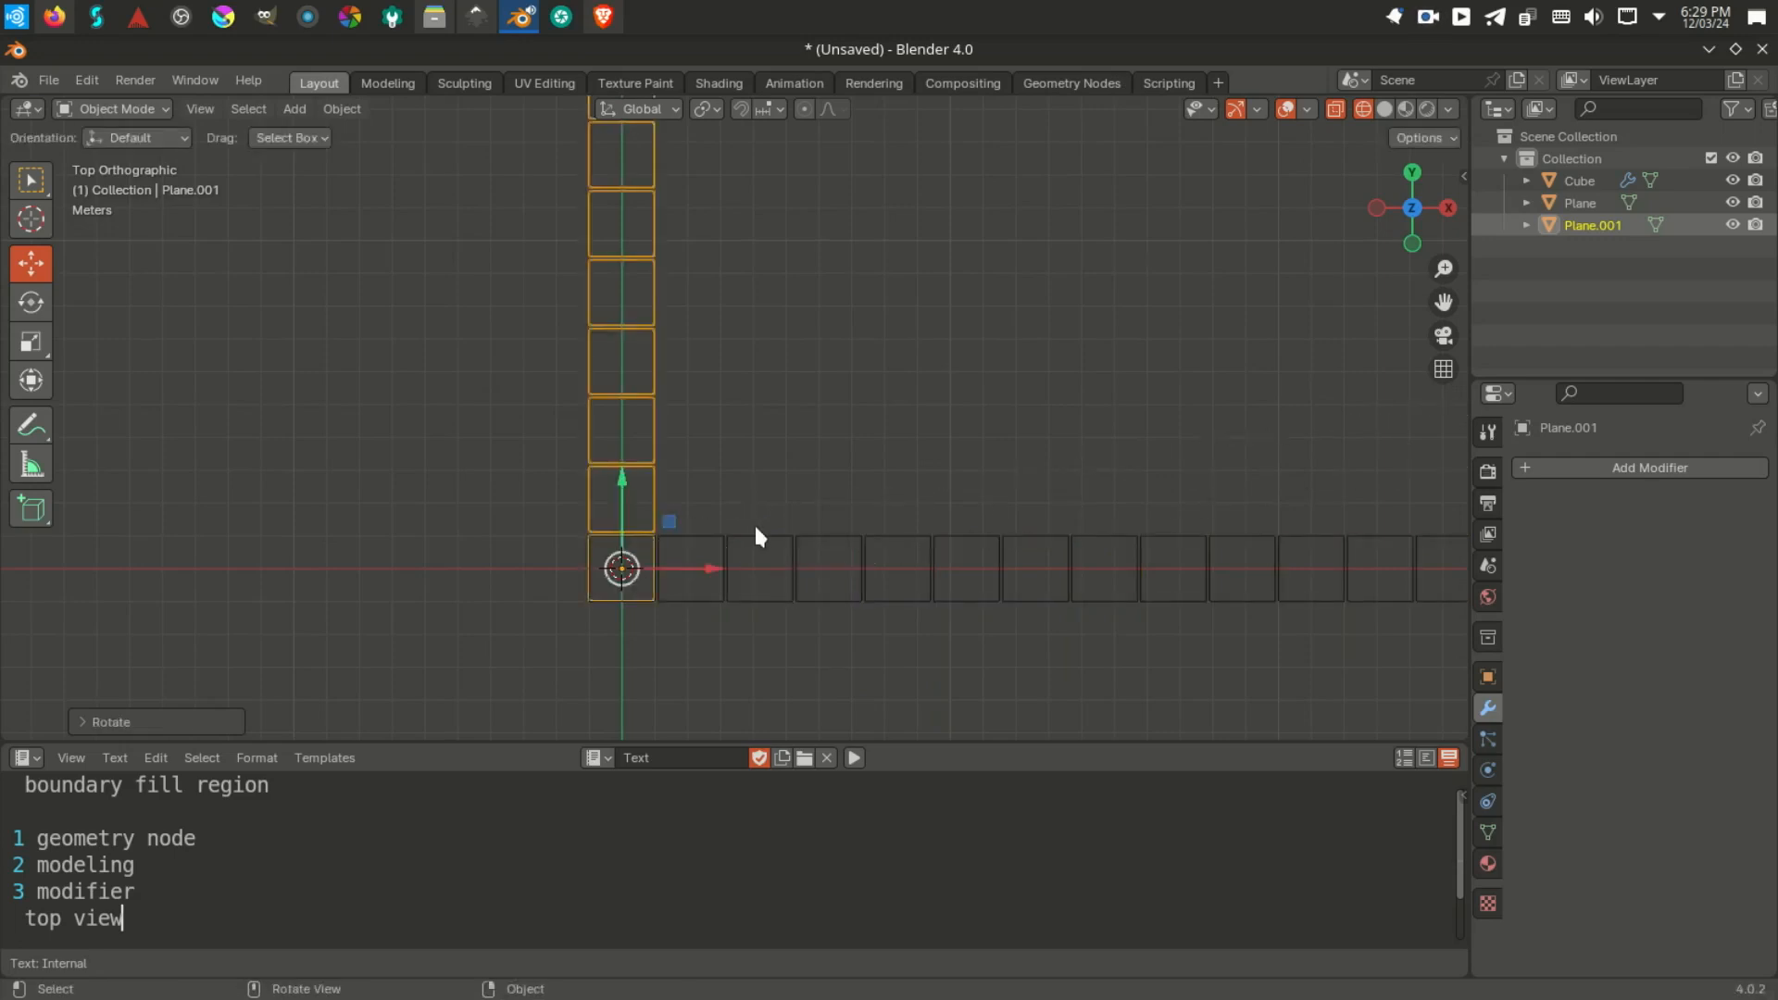
{"action": "scroll", "coordinate": [752, 518], "scroll_direction": "down", "scroll_amount": 4}
{"action": "scroll", "coordinate": [754, 548], "scroll_direction": "up", "scroll_amount": 2}
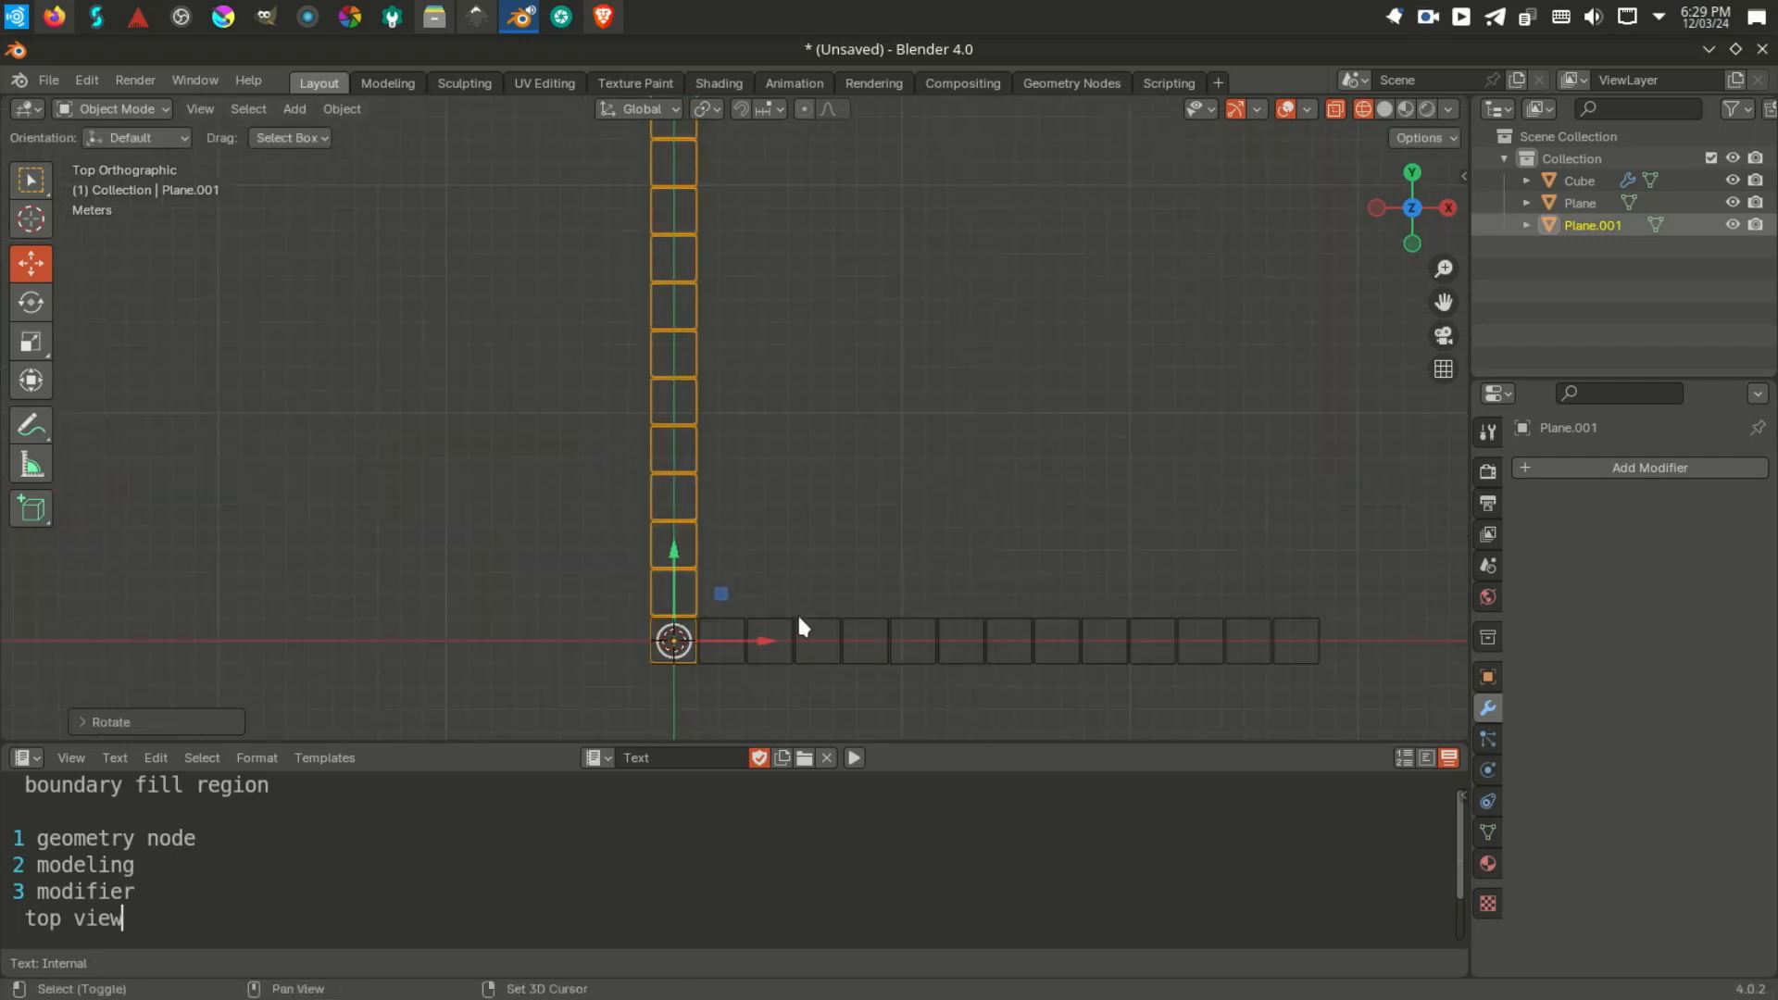
Step: Join the horizontal row and the rotated row into one object and add "> join both" to the text notes
{"action": "left_click", "coordinate": [797, 620]}
{"action": "key", "text": "ctrl+j"}
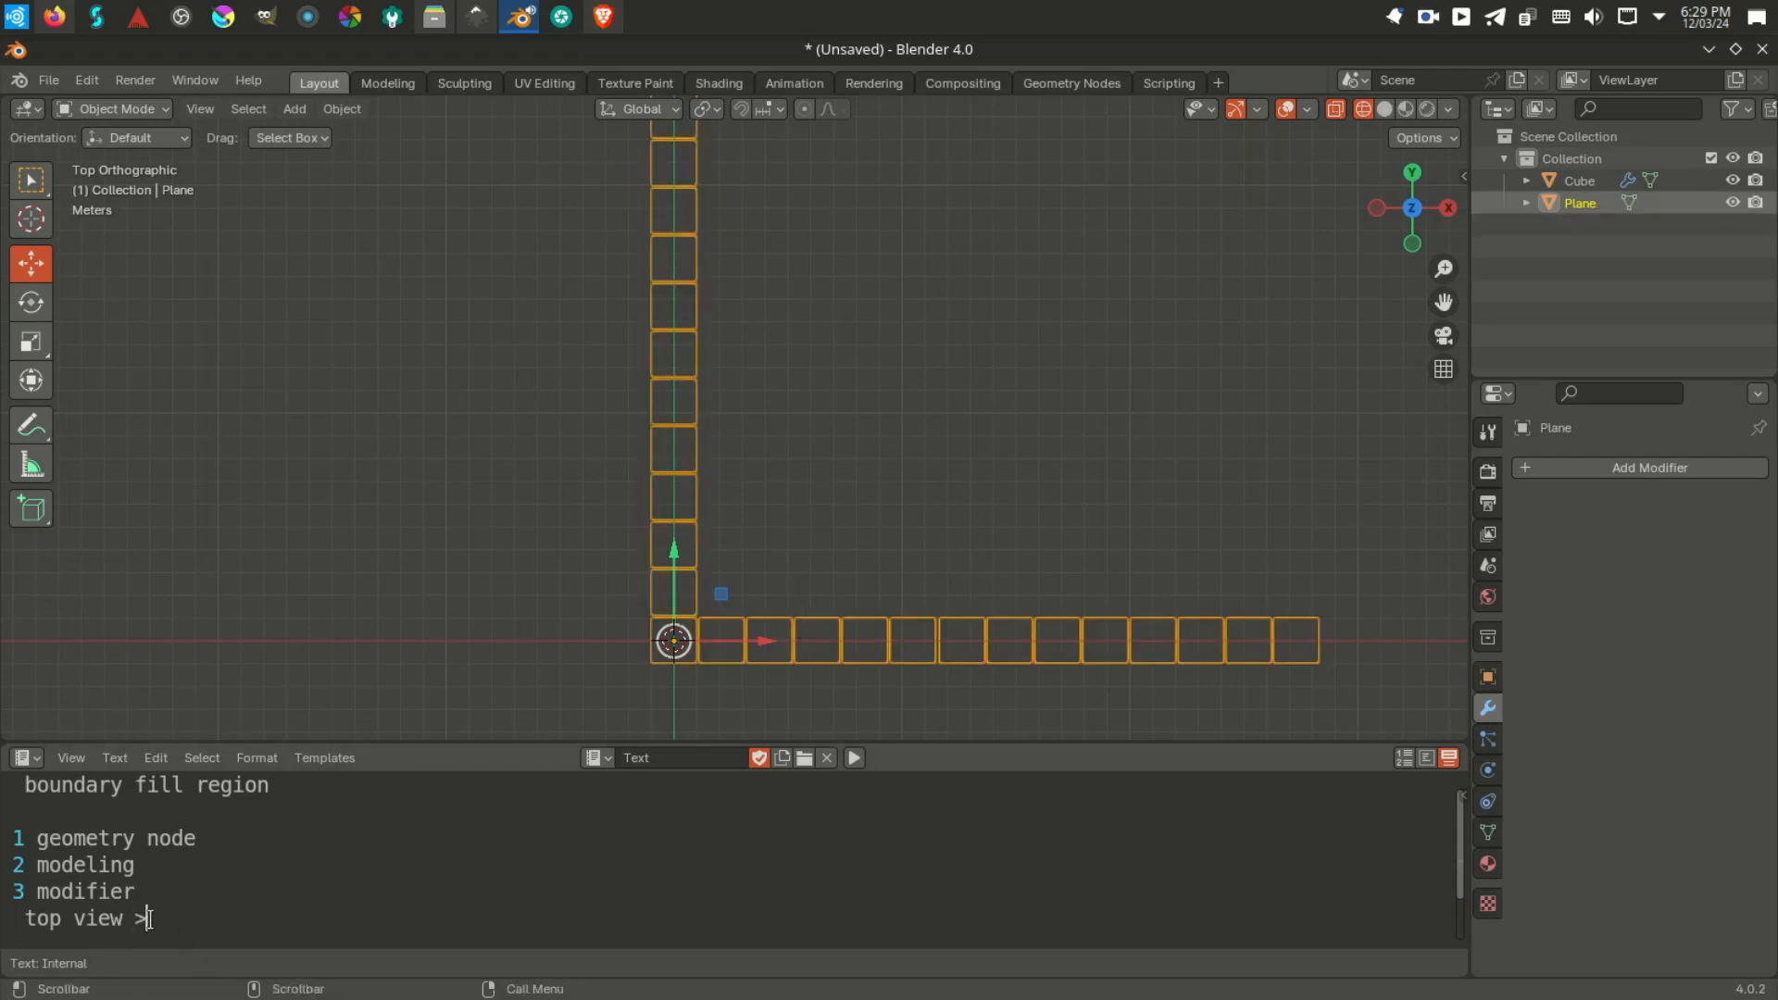
{"action": "type", "text": "both"}
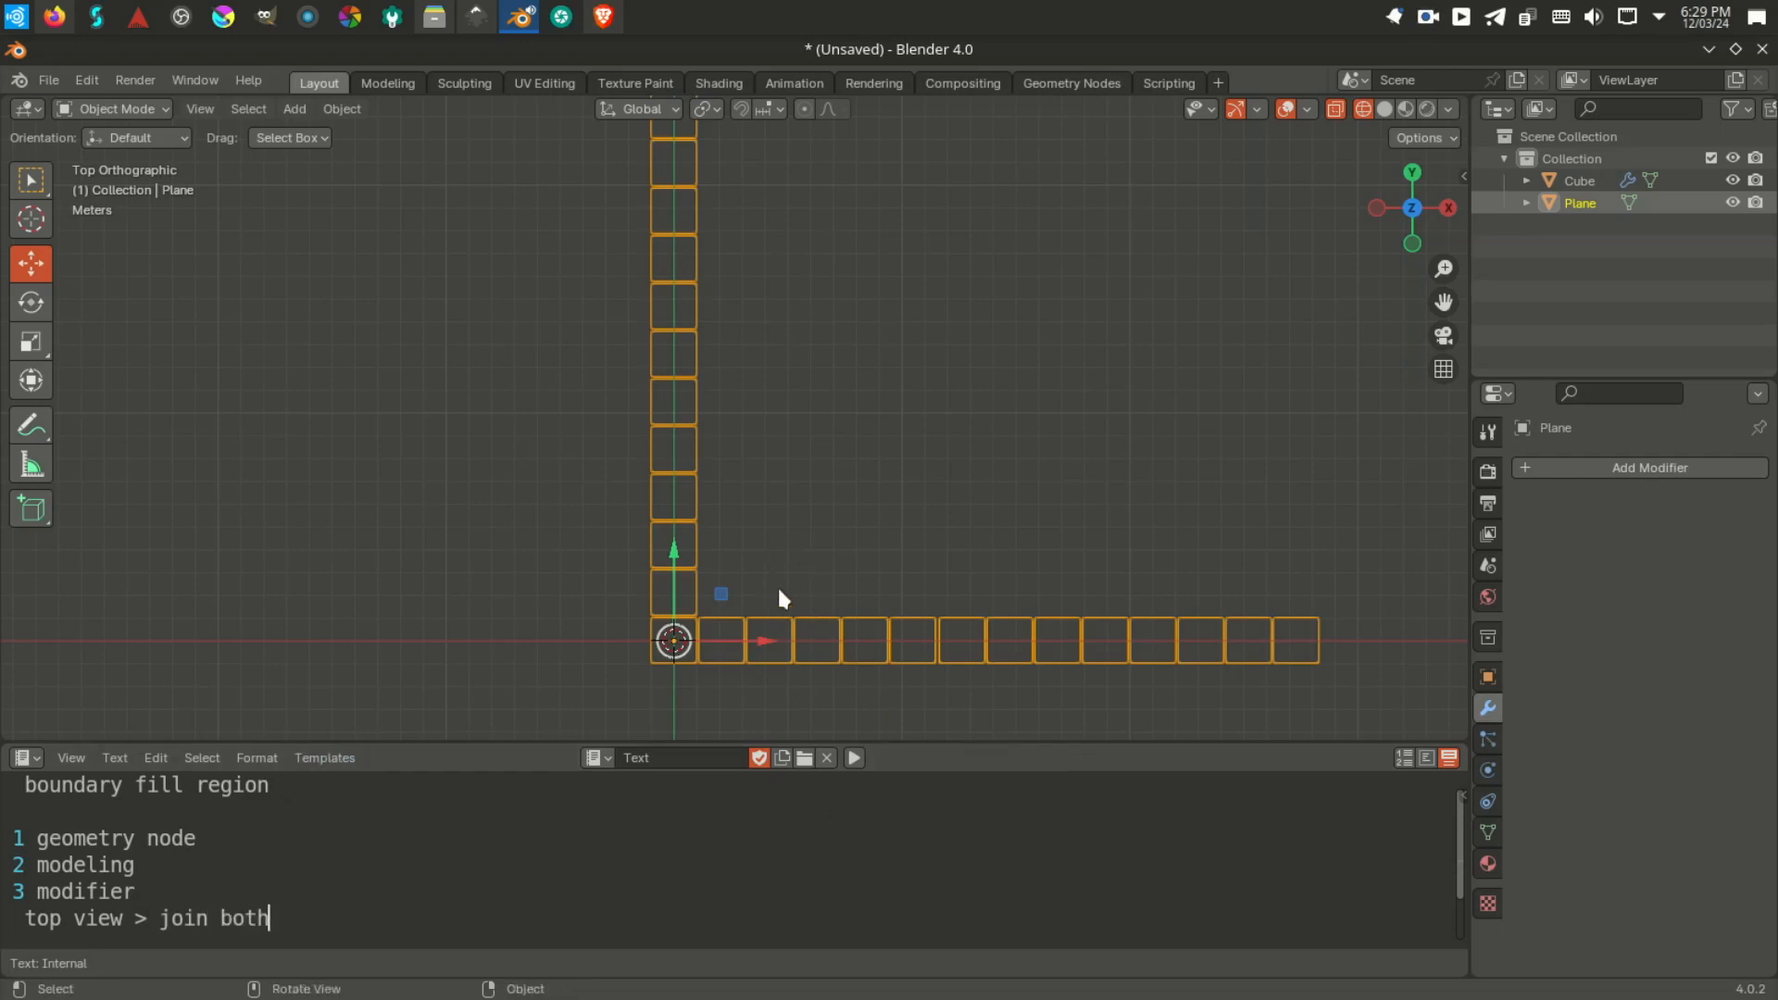
Step: Merge all vertices of the joined L-shaped mesh by distance to remove the duplicate corner square
{"action": "key", "text": "Tab"}
{"action": "scroll", "coordinate": [704, 573], "scroll_direction": "up", "scroll_amount": 5}
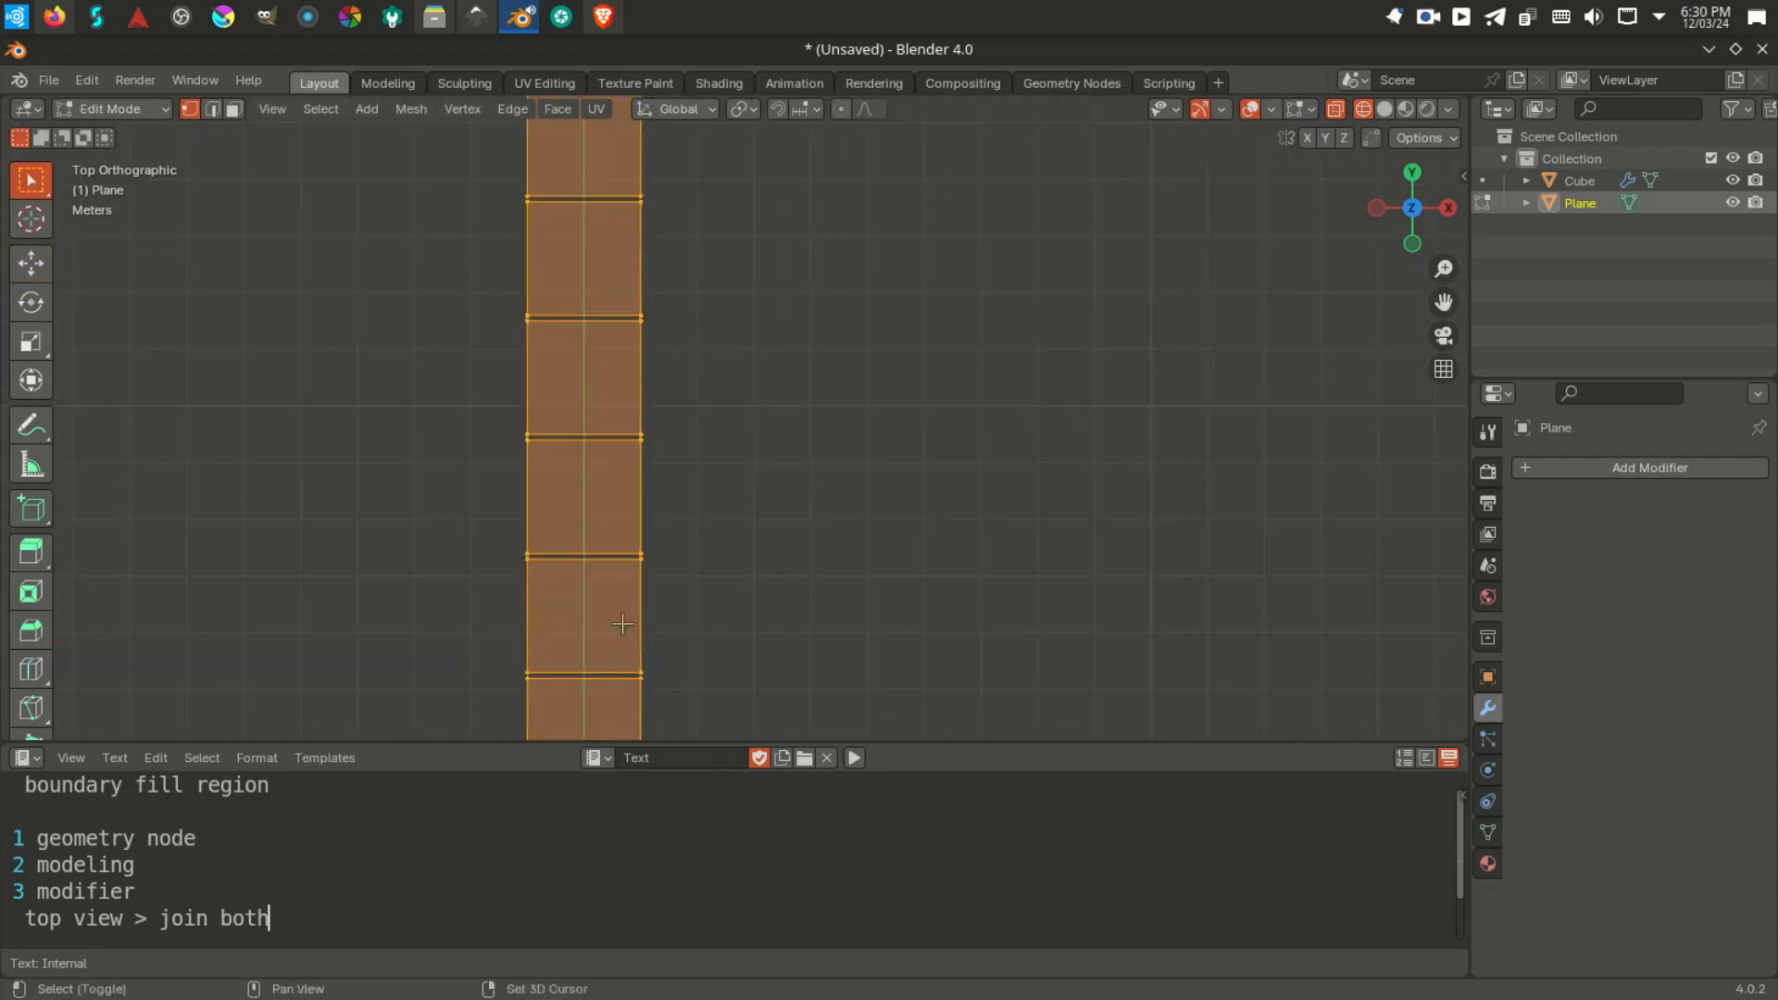
{"action": "middle_click_drag", "start_coordinate": [629, 569], "coordinate": [800, 204], "text": "shift"}
{"action": "scroll", "coordinate": [730, 503], "scroll_direction": "up", "scroll_amount": 2}
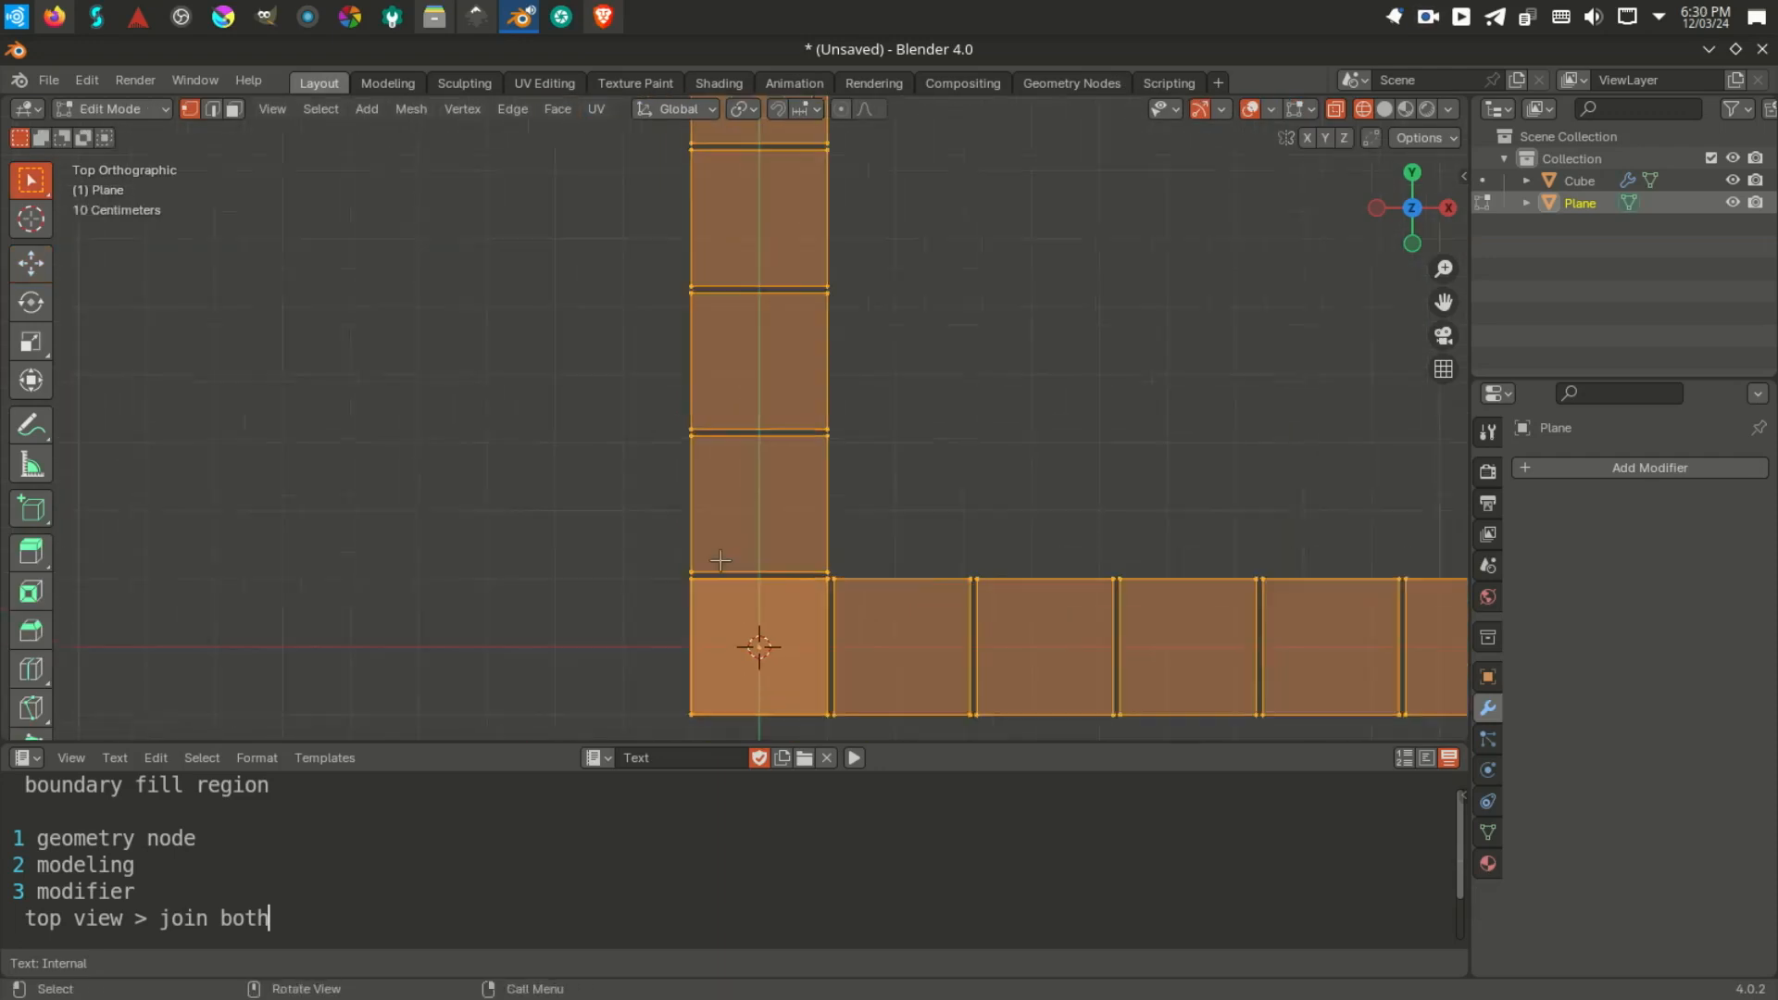
{"action": "scroll", "coordinate": [681, 313], "scroll_direction": "down", "scroll_amount": 5}
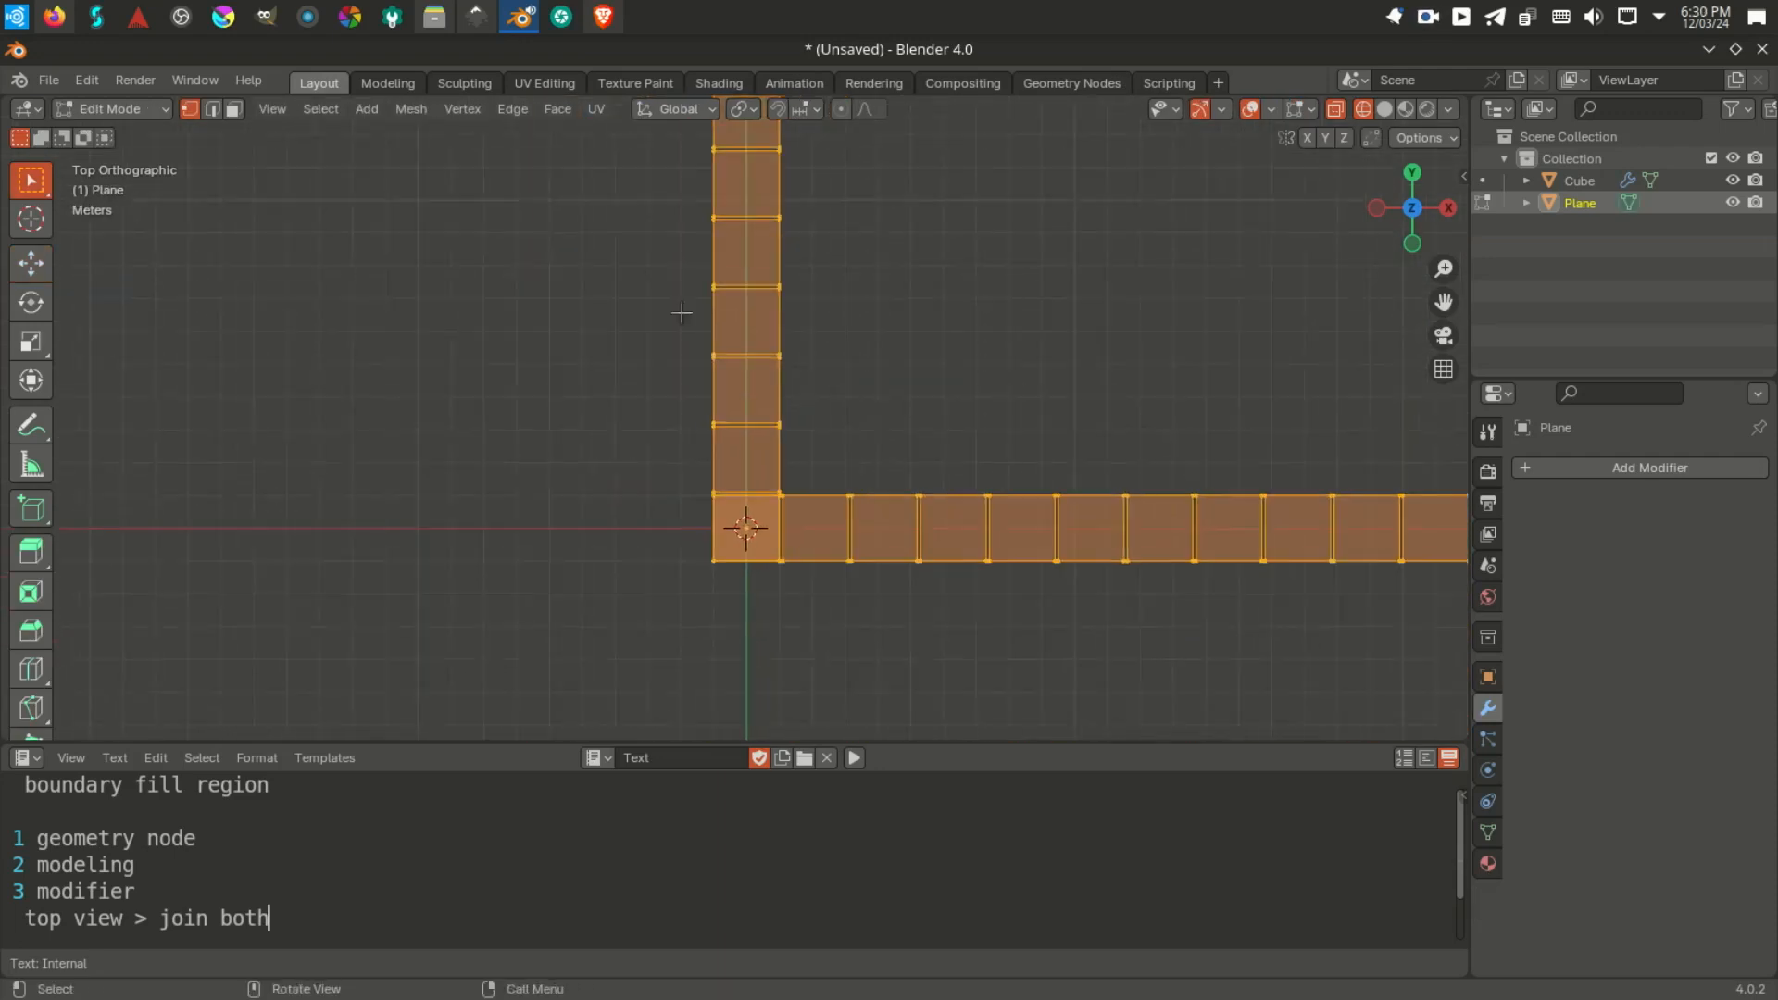
{"action": "left_click", "coordinate": [412, 109]}
{"action": "mouse_move", "coordinate": [476, 625]}
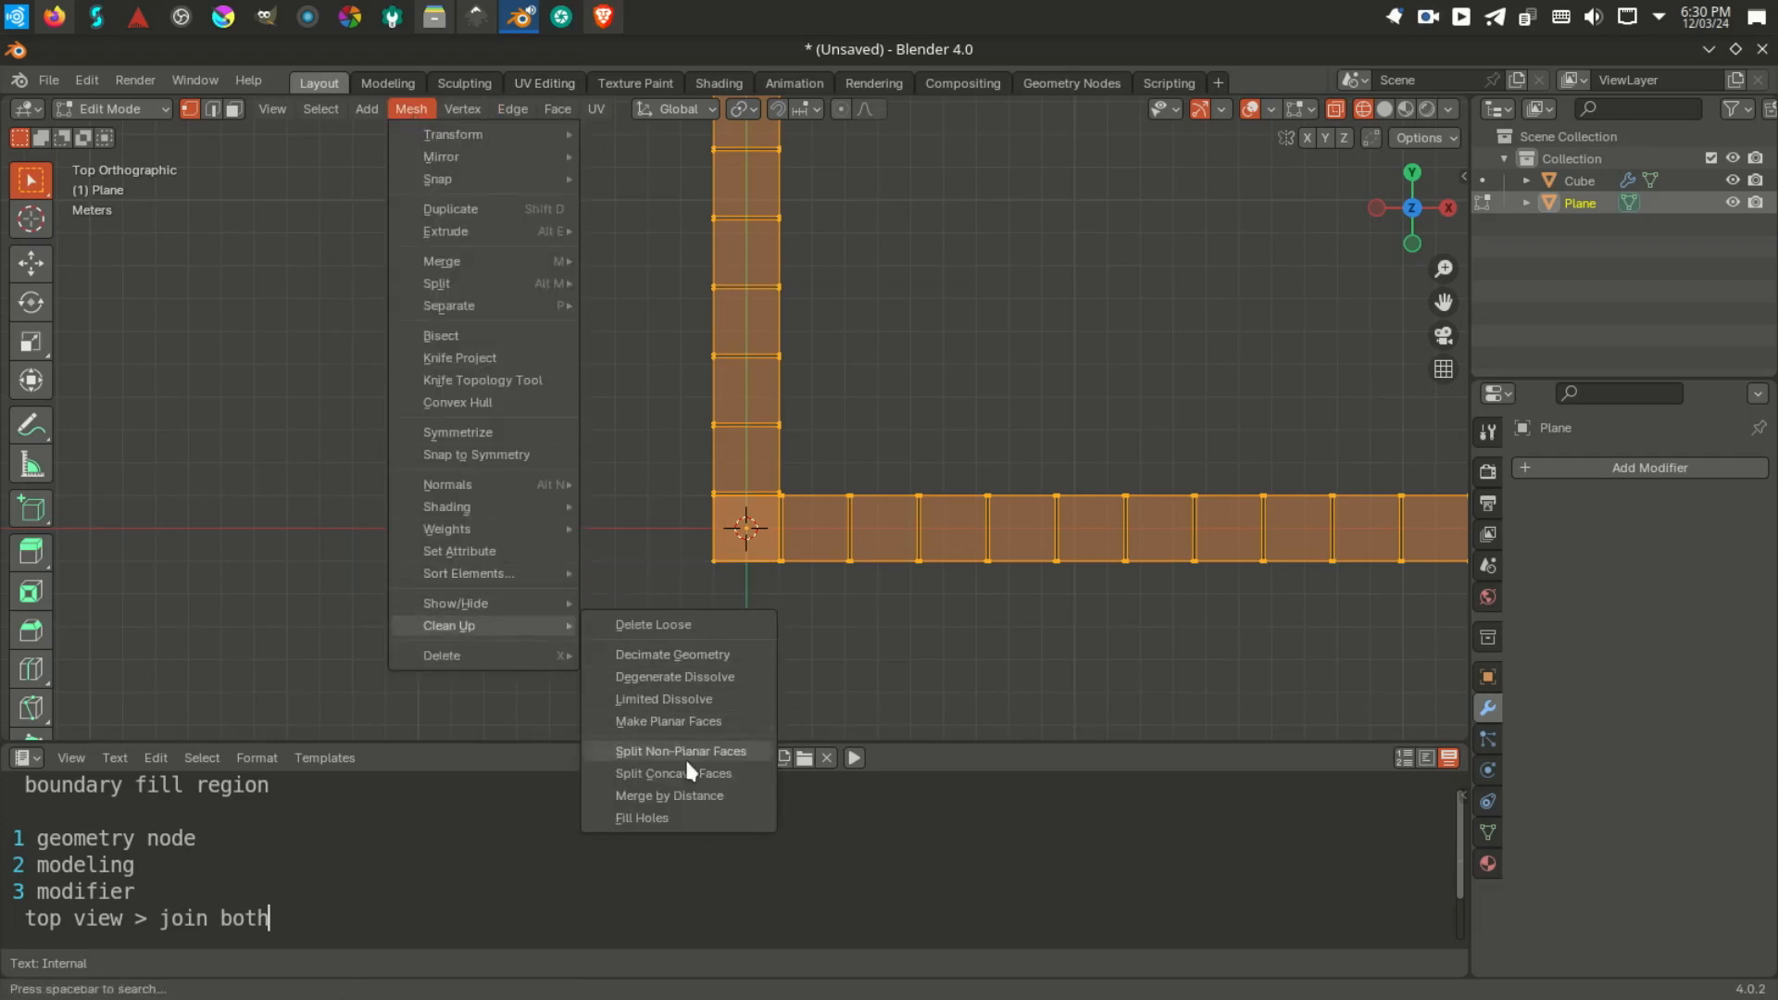
{"action": "left_click", "coordinate": [686, 802]}
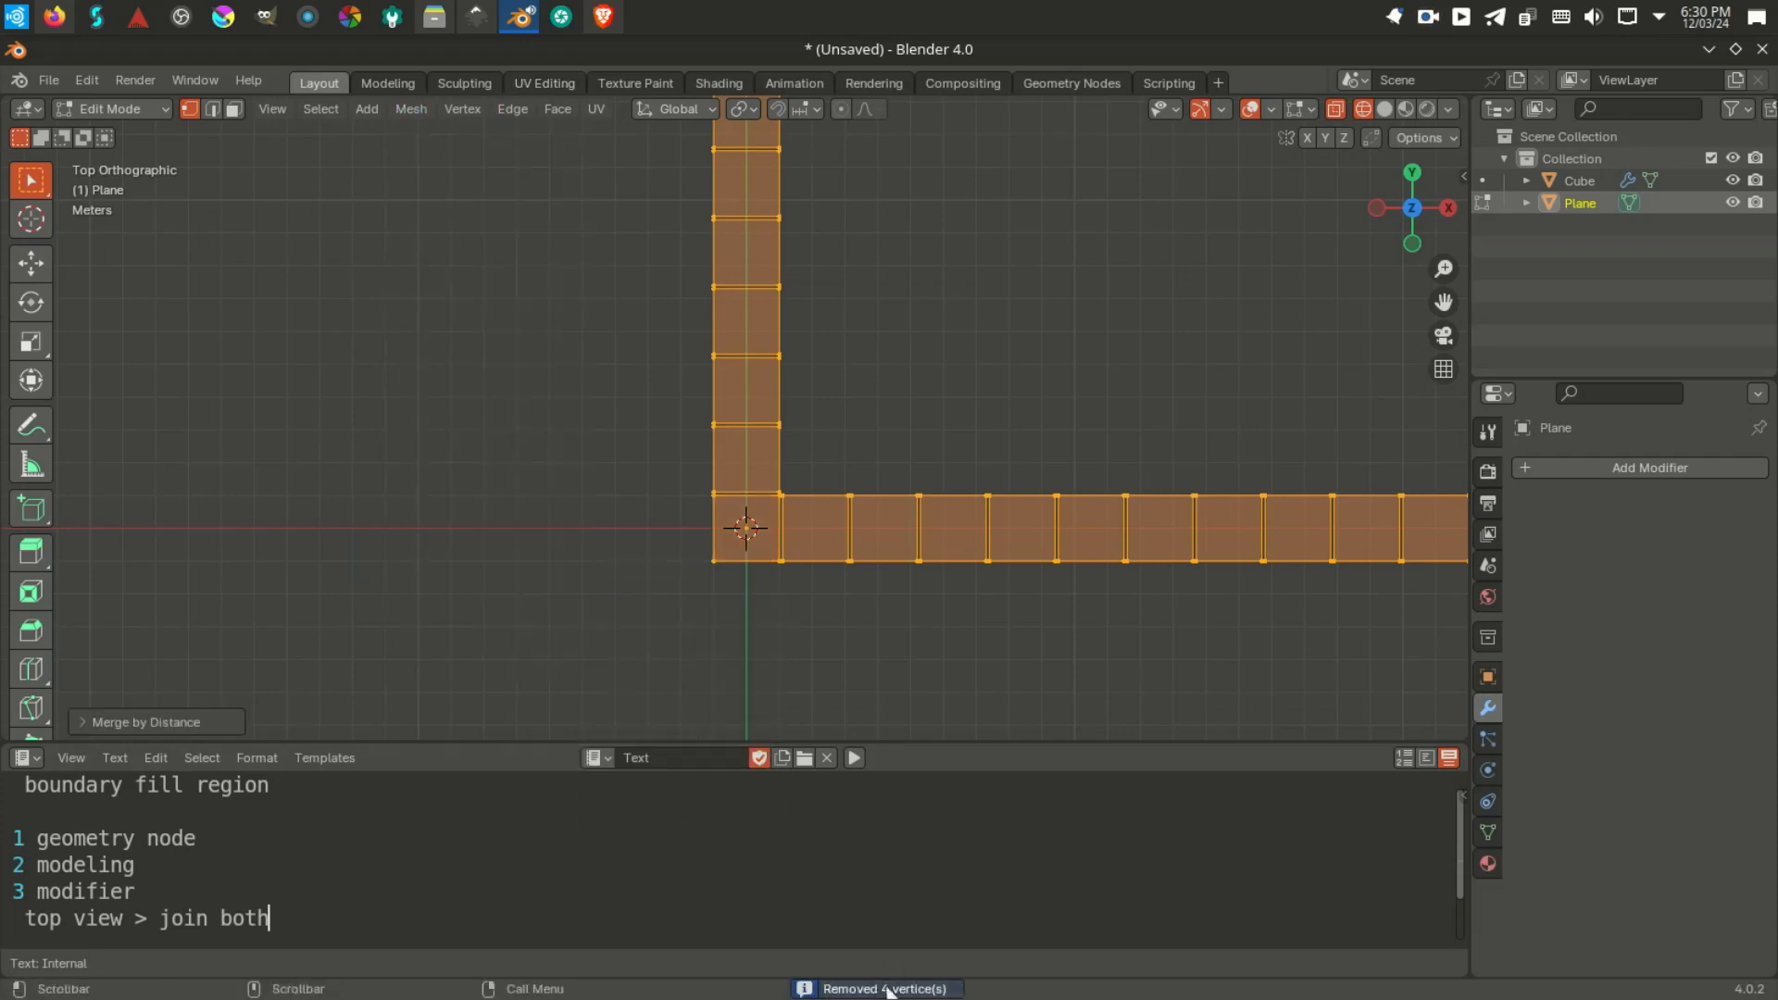
Step: Check vertices at the L-shape's corner and far end for leftover duplicates with cancelled test moves
{"action": "scroll", "coordinate": [717, 525], "scroll_direction": "up", "scroll_amount": 3}
{"action": "scroll", "coordinate": [717, 525], "scroll_direction": "up", "scroll_amount": 1}
{"action": "left_click", "coordinate": [697, 578]}
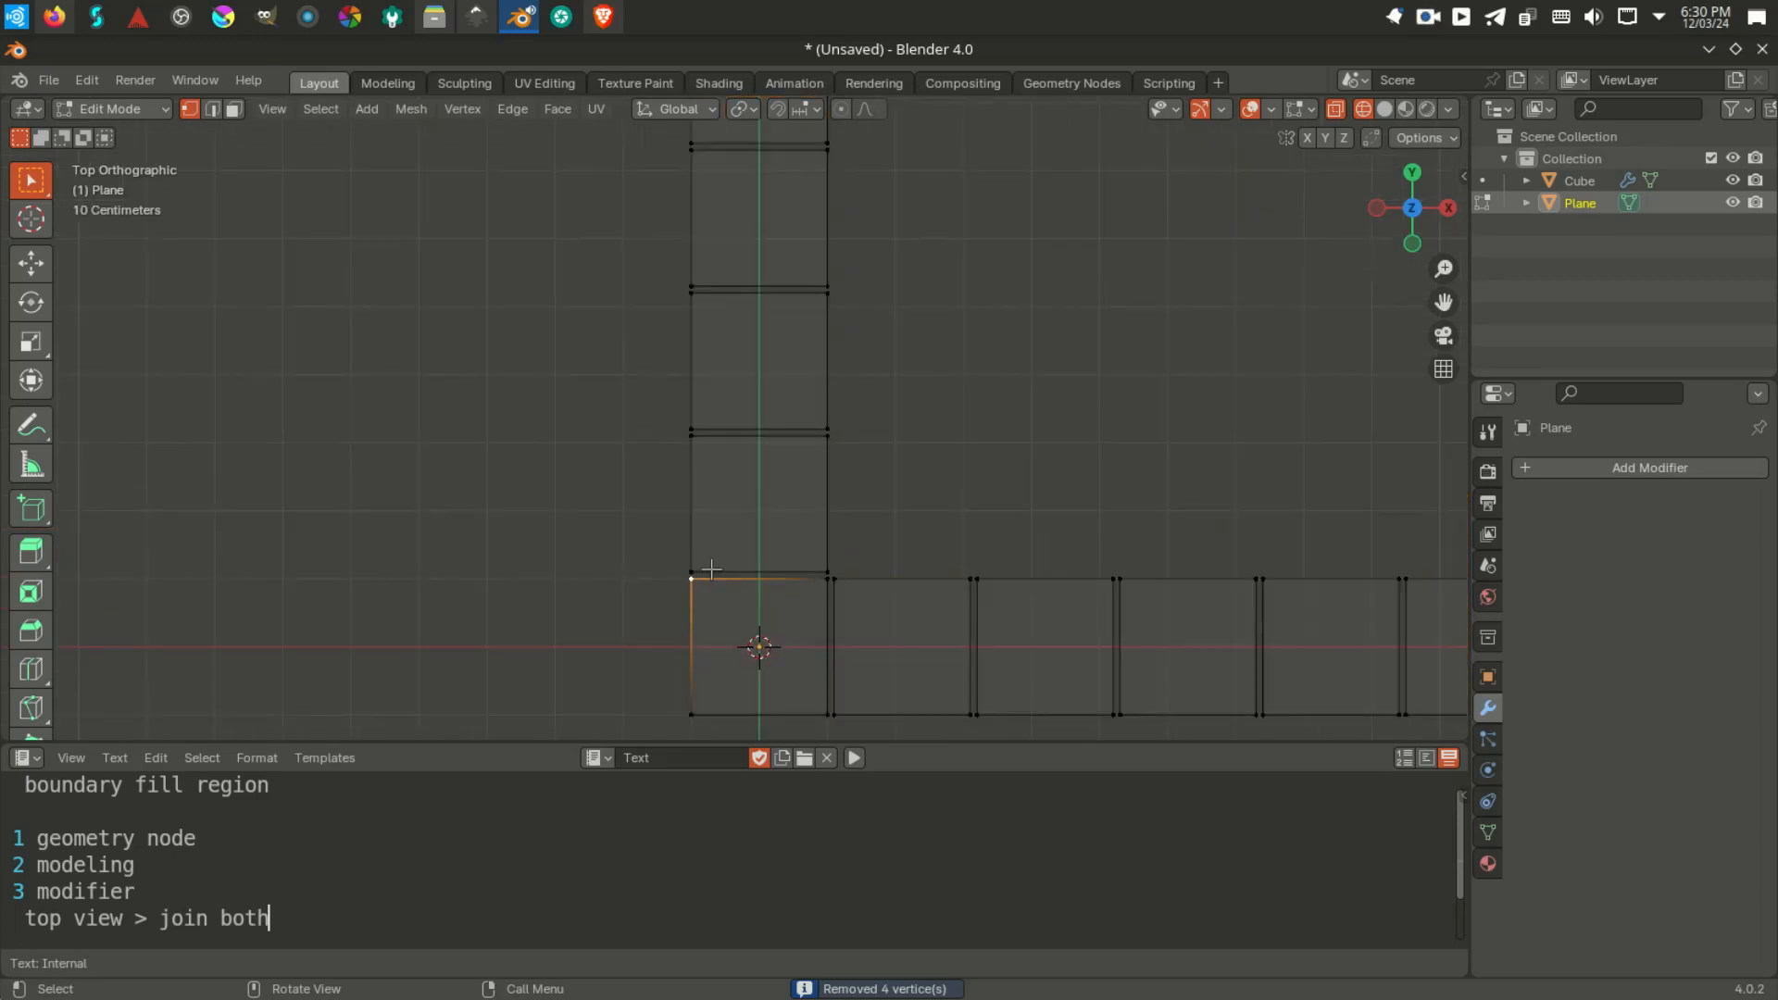
{"action": "key", "text": "g"}
{"action": "right_click", "coordinate": [719, 567]}
{"action": "scroll", "coordinate": [723, 556], "scroll_direction": "down", "scroll_amount": 3}
{"action": "middle_click_drag", "start_coordinate": [757, 159], "coordinate": [764, 439], "text": "shift"}
{"action": "scroll", "coordinate": [764, 439], "scroll_direction": "down", "scroll_amount": 4}
{"action": "middle_click_drag", "start_coordinate": [781, 306], "coordinate": [720, 569], "text": "shift"}
{"action": "scroll", "coordinate": [675, 389], "scroll_direction": "up", "scroll_amount": 7}
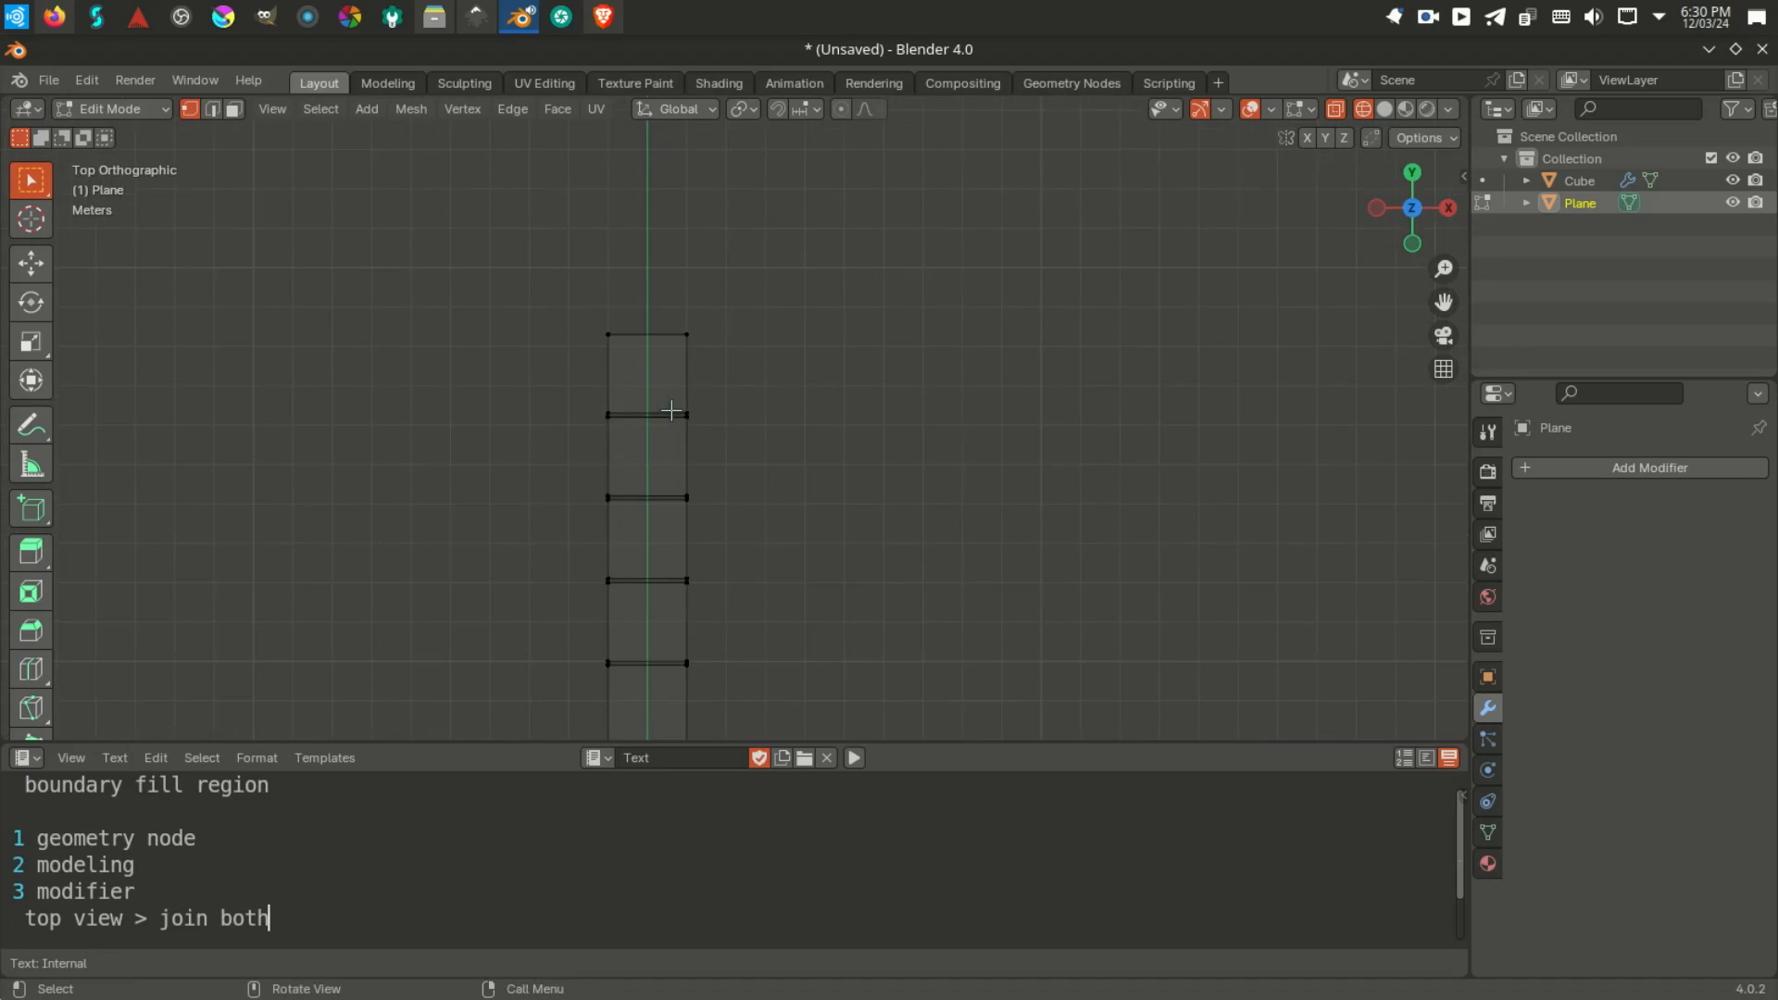
{"action": "left_click", "coordinate": [656, 405]}
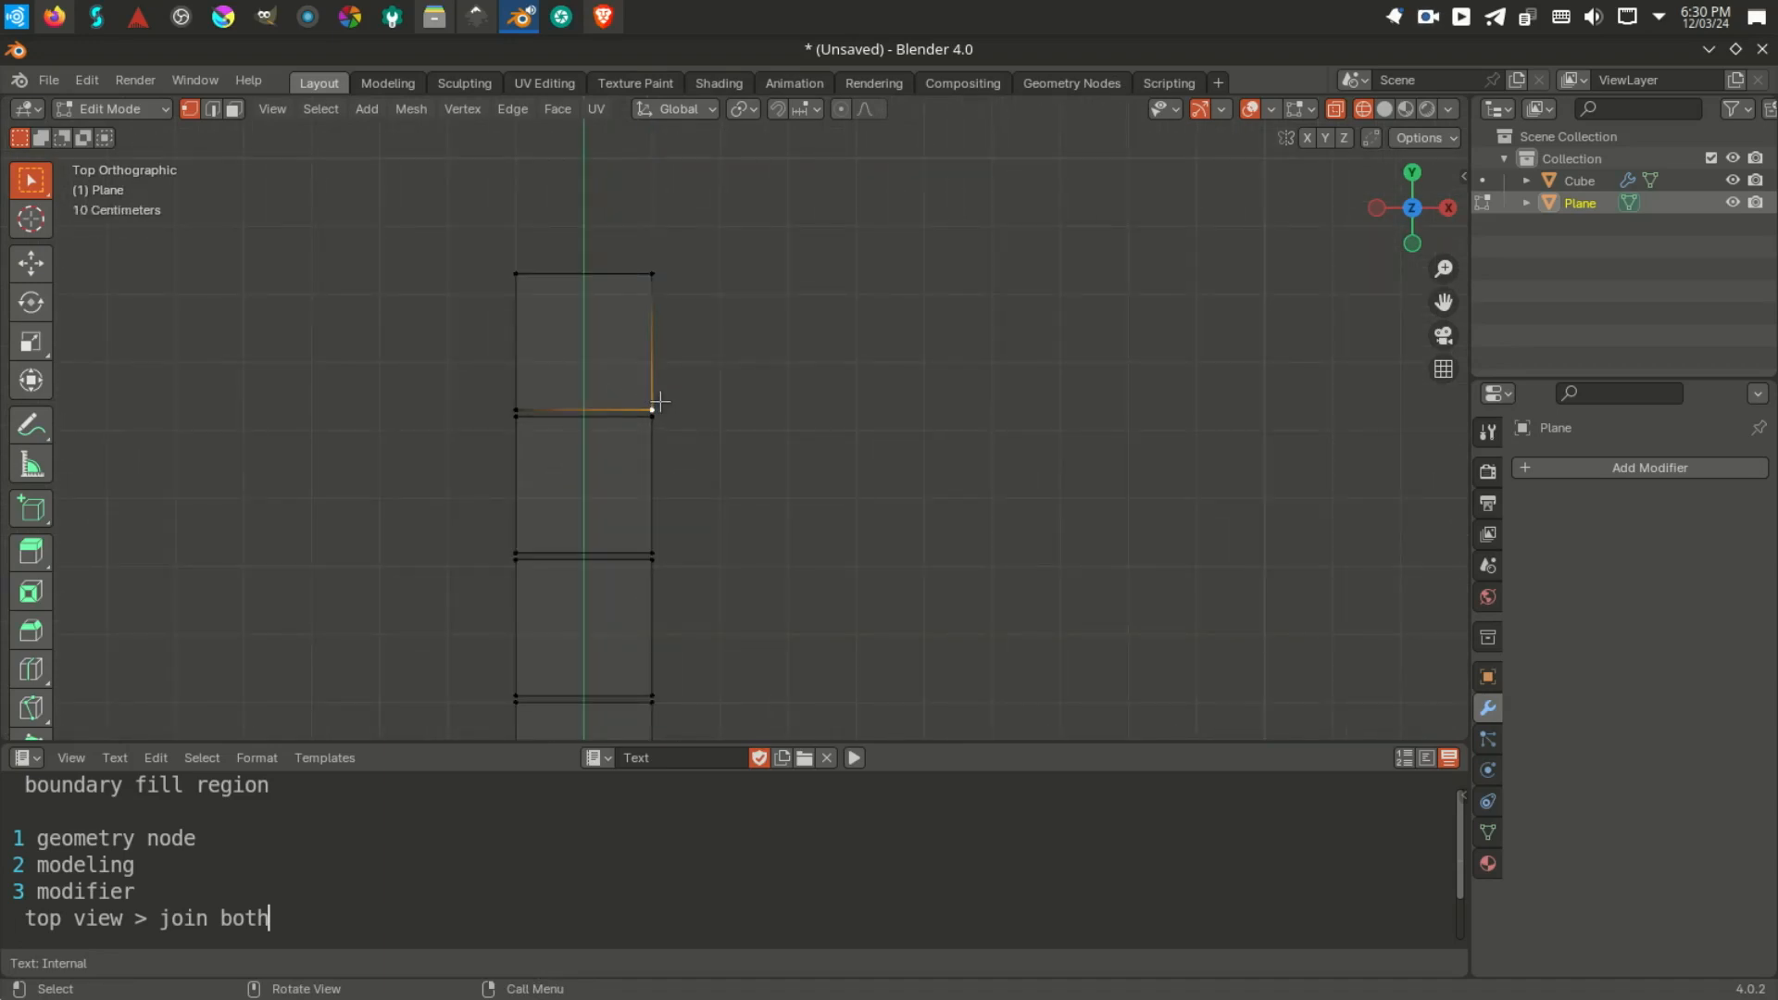
{"action": "key", "text": "g"}
{"action": "right_click", "coordinate": [754, 385]}
{"action": "scroll", "coordinate": [778, 401], "scroll_direction": "down", "scroll_amount": 5}
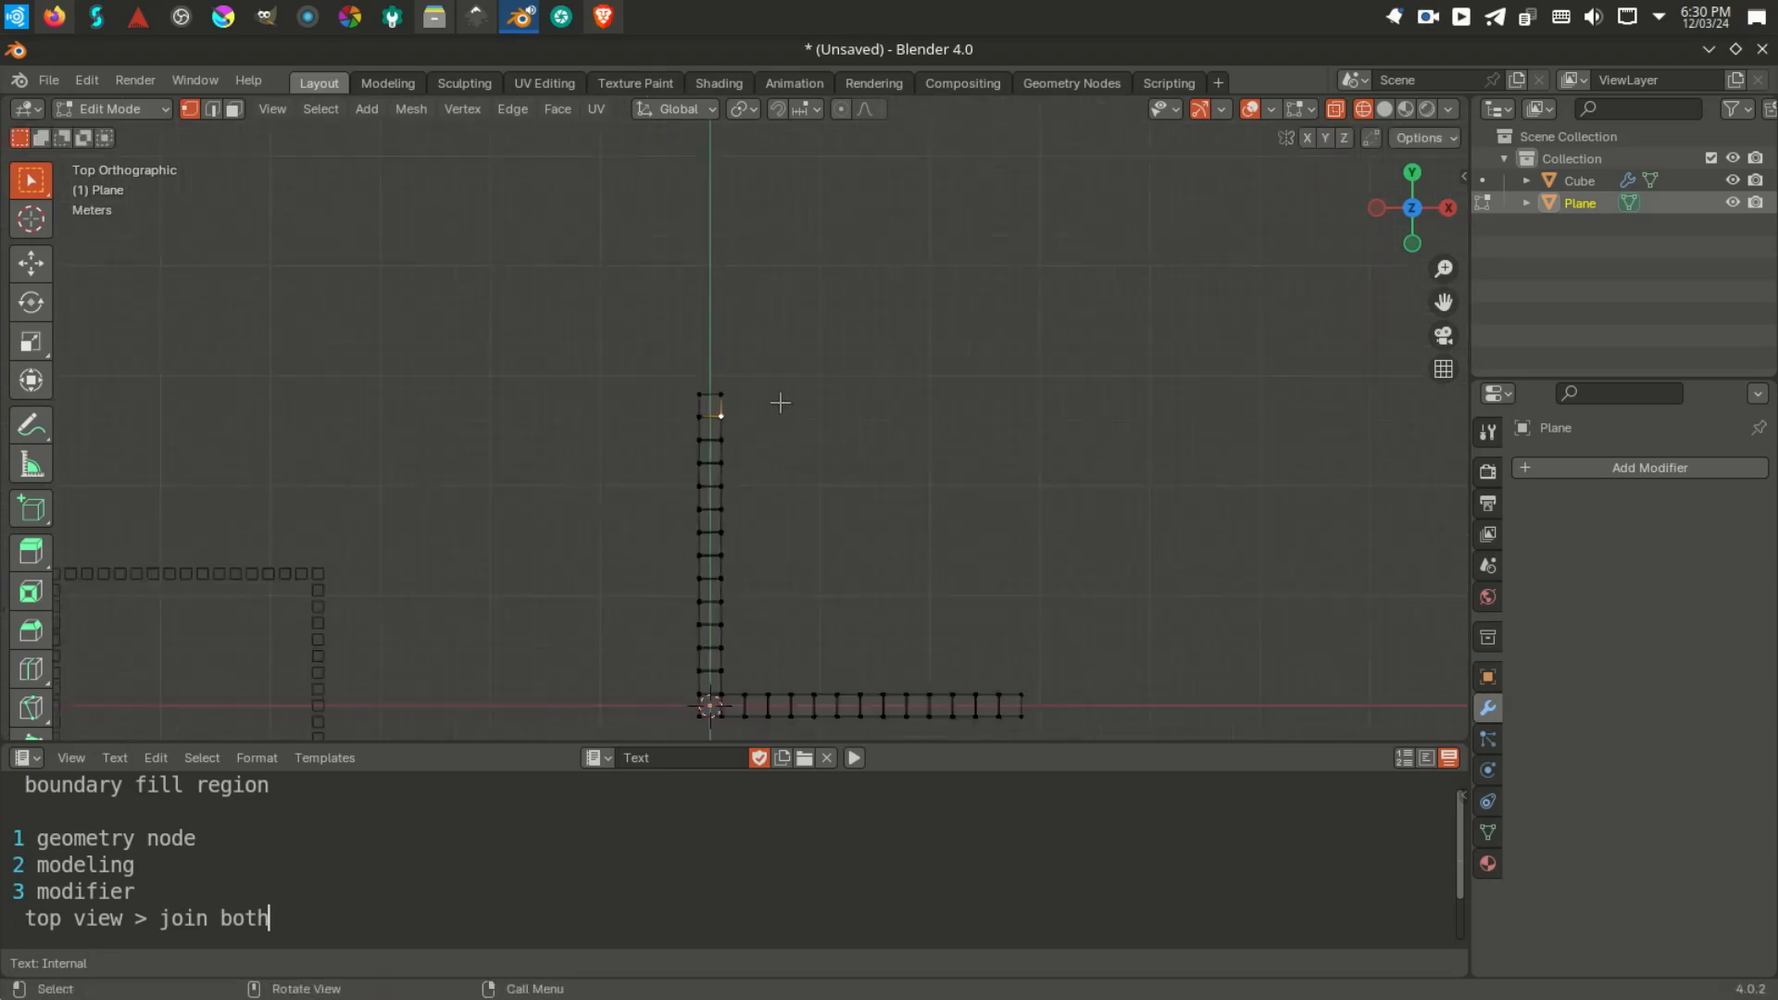
Step: In Object Mode, duplicate the L-shaped plane object in place and rotate the copy 180°
{"action": "key", "text": "Tab"}
{"action": "middle_click_drag", "start_coordinate": [796, 500], "coordinate": [757, 287], "text": "shift"}
{"action": "scroll", "coordinate": [742, 371], "scroll_direction": "up", "scroll_amount": 2}
{"action": "middle_click_drag", "start_coordinate": [750, 371], "coordinate": [752, 485], "text": "shift"}
{"action": "key", "text": "shift+d"}
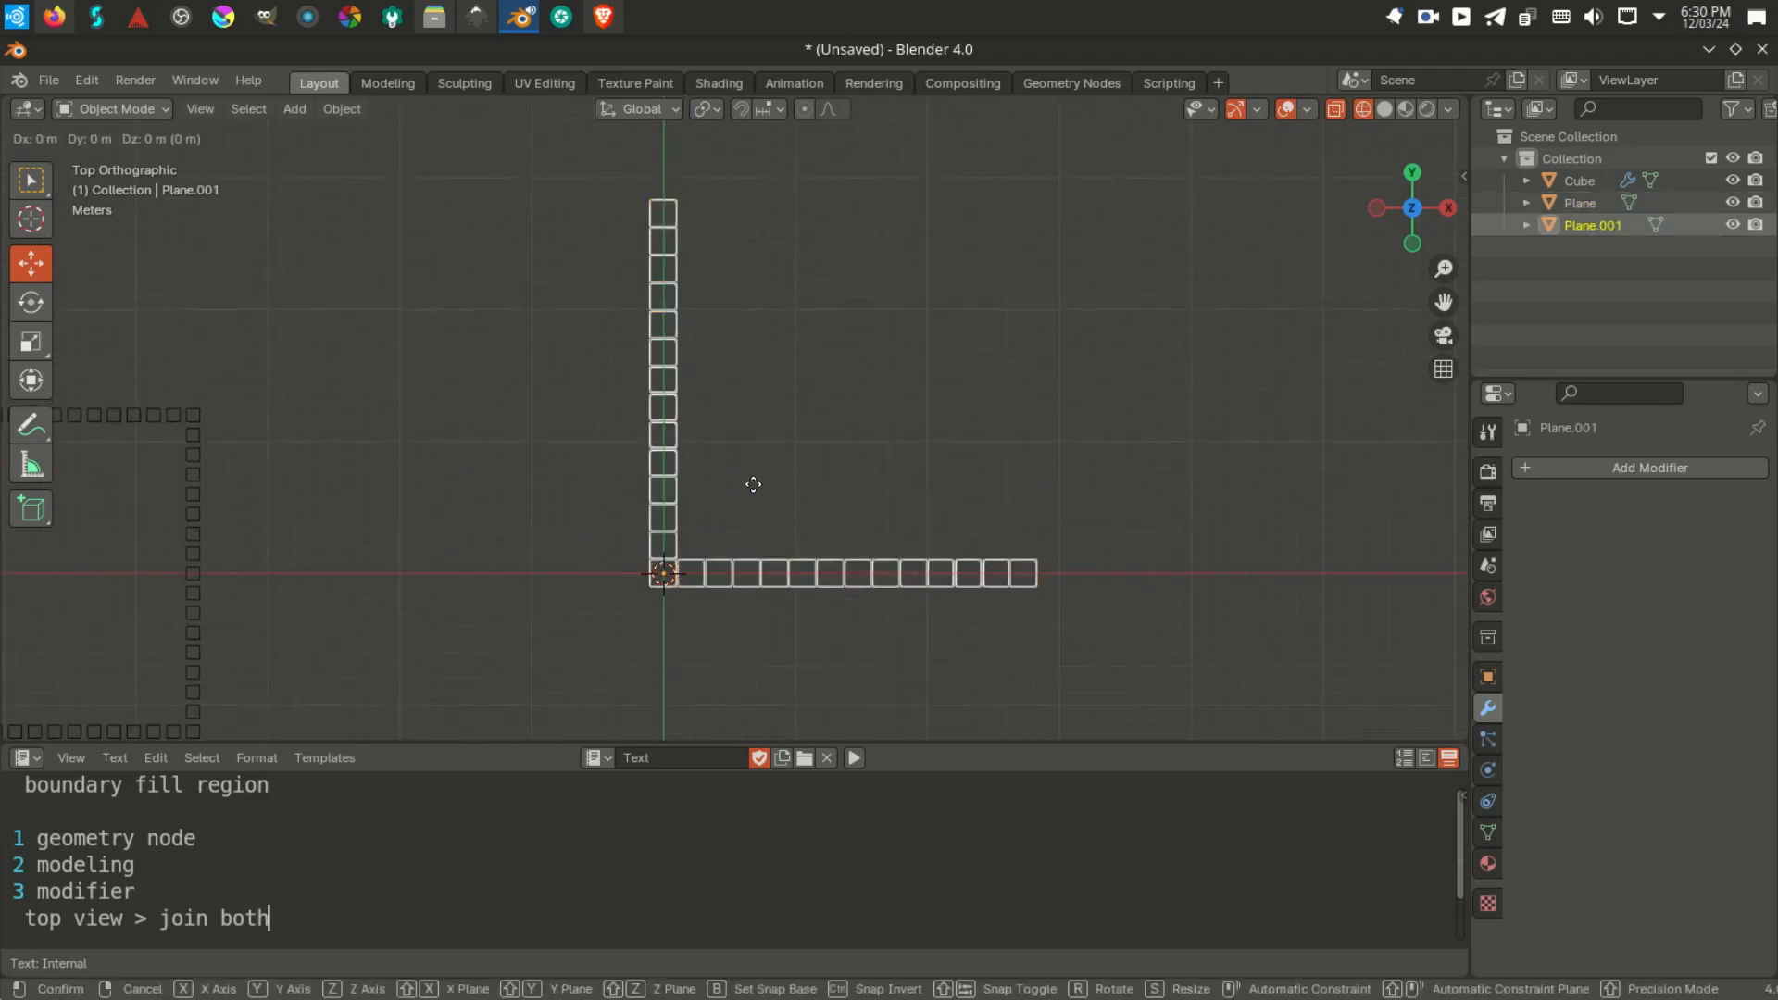
{"action": "type", "text": "r180"}
{"action": "key", "text": "Return"}
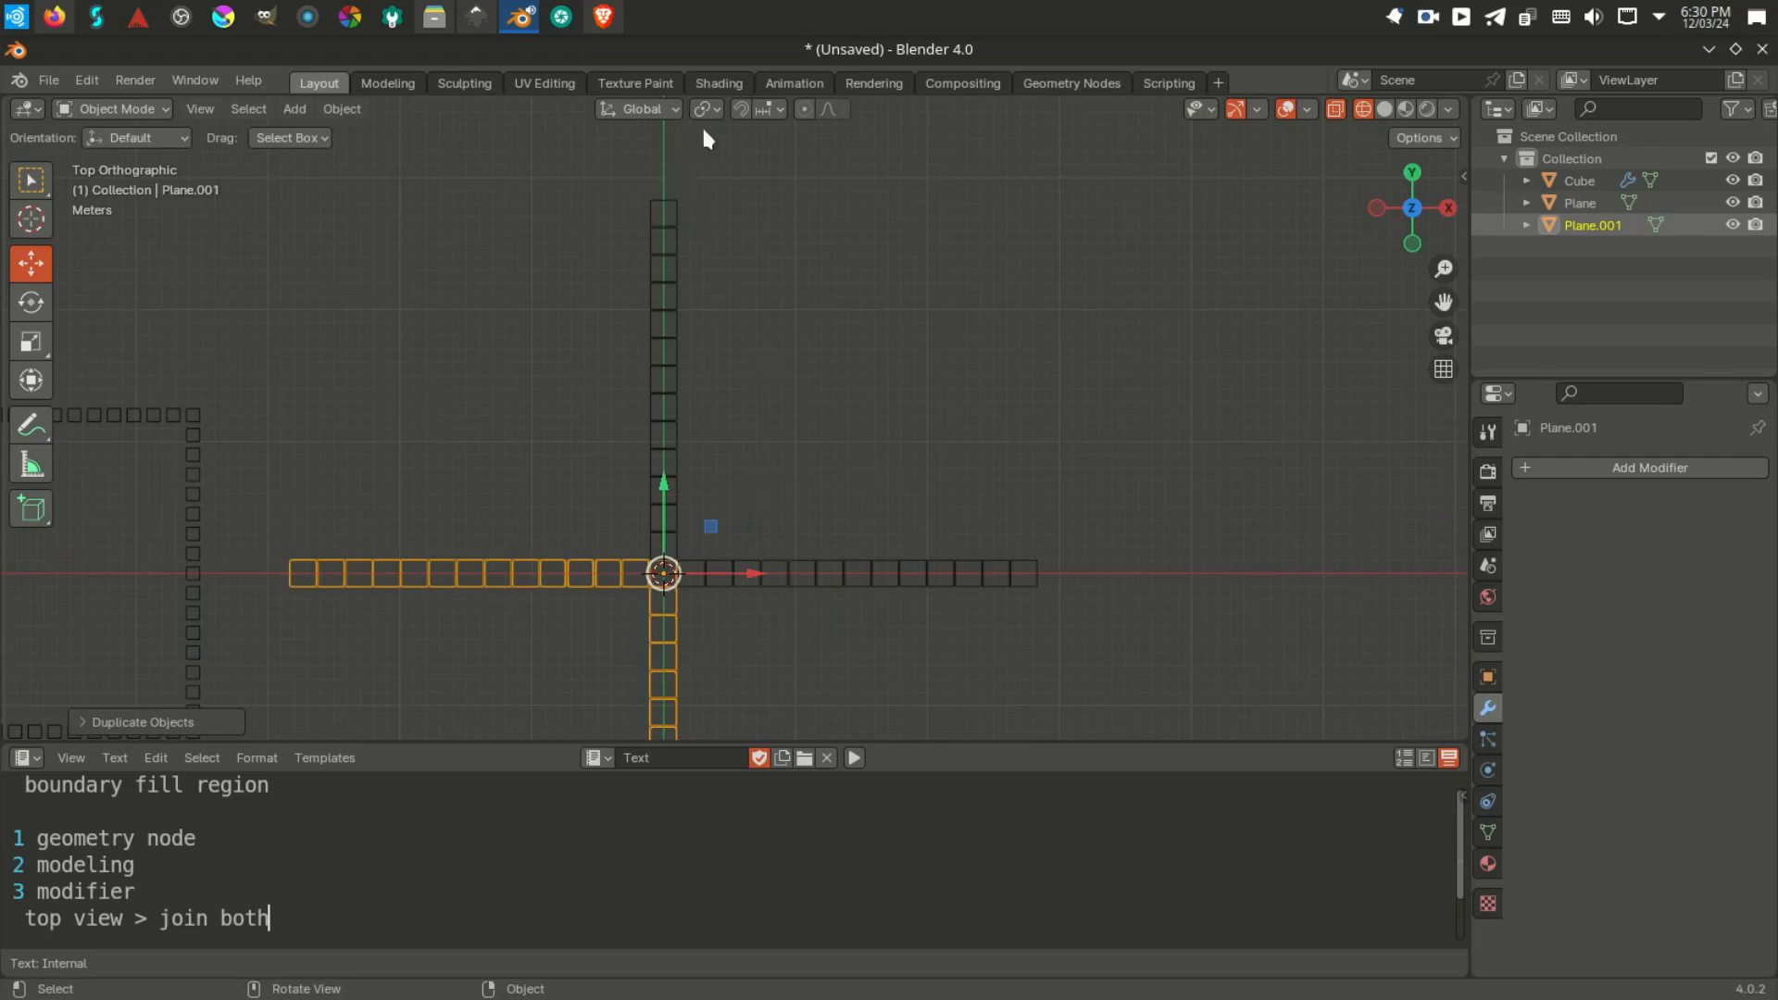
Step: Enable snapping to vertices and append "> press G & B" to the text notes
{"action": "left_click", "coordinate": [740, 110]}
{"action": "left_click", "coordinate": [767, 113]}
{"action": "left_click", "coordinate": [717, 245]}
{"action": "scroll", "coordinate": [727, 525], "scroll_direction": "down", "scroll_amount": 2}
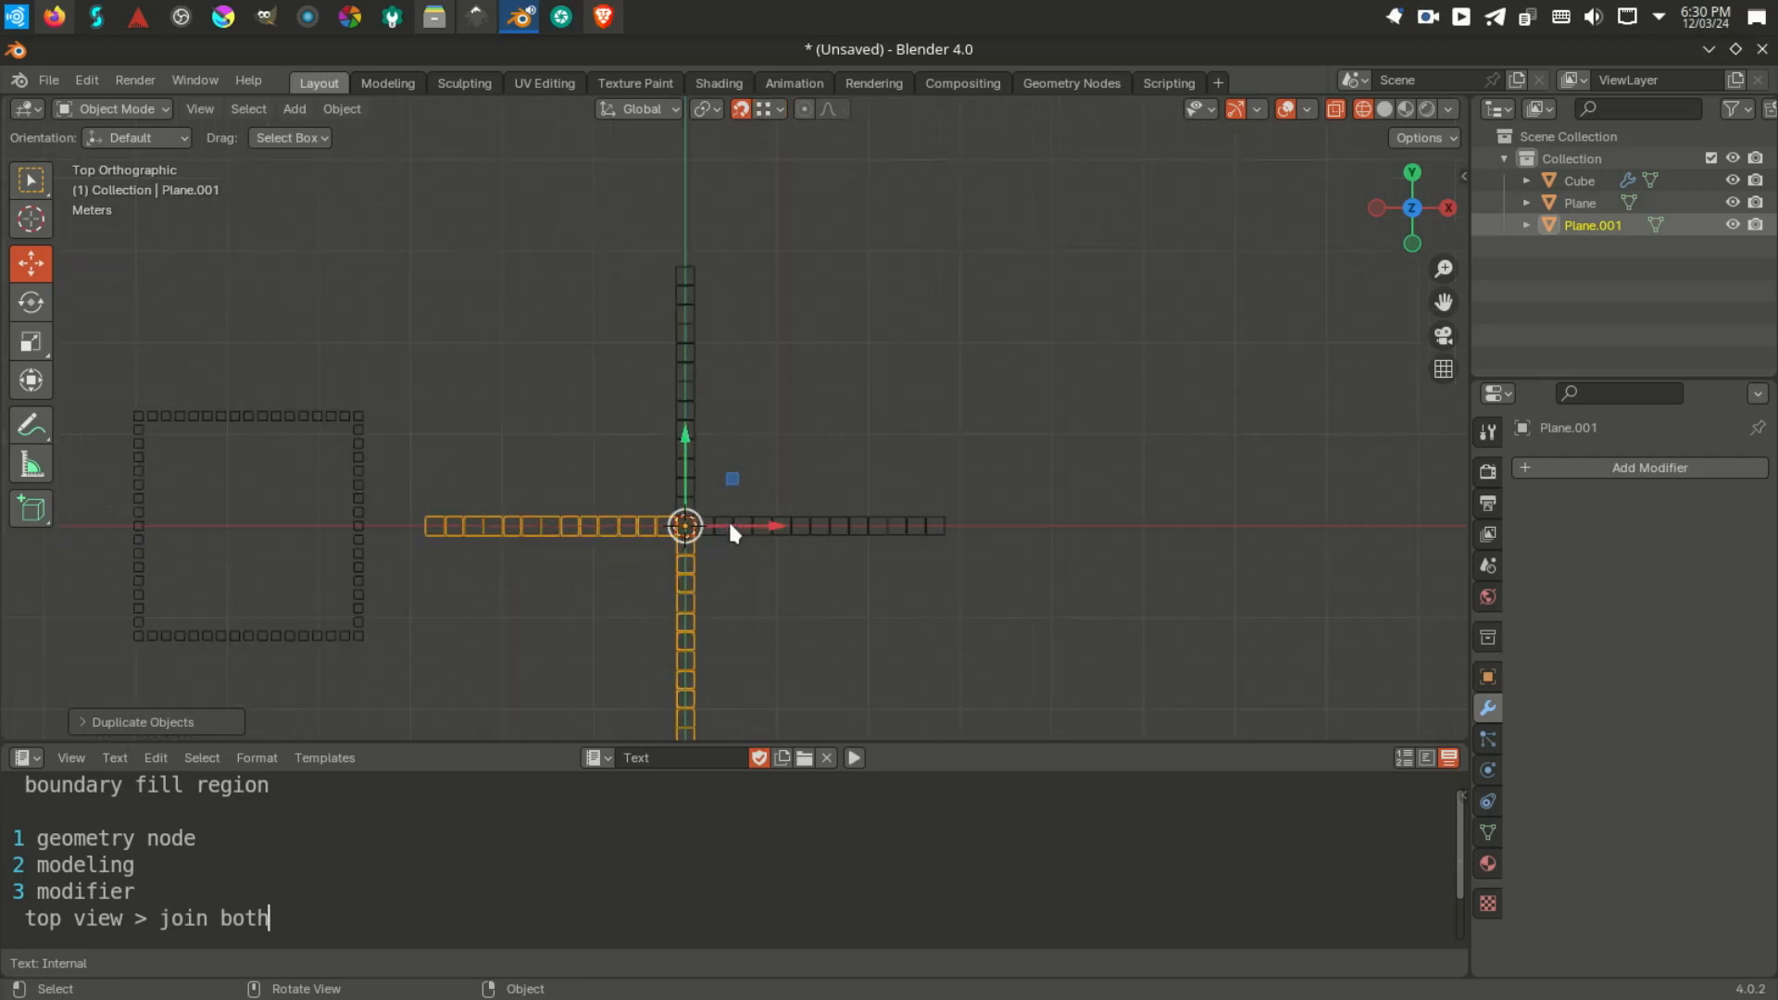
{"action": "key", "text": "Return"}
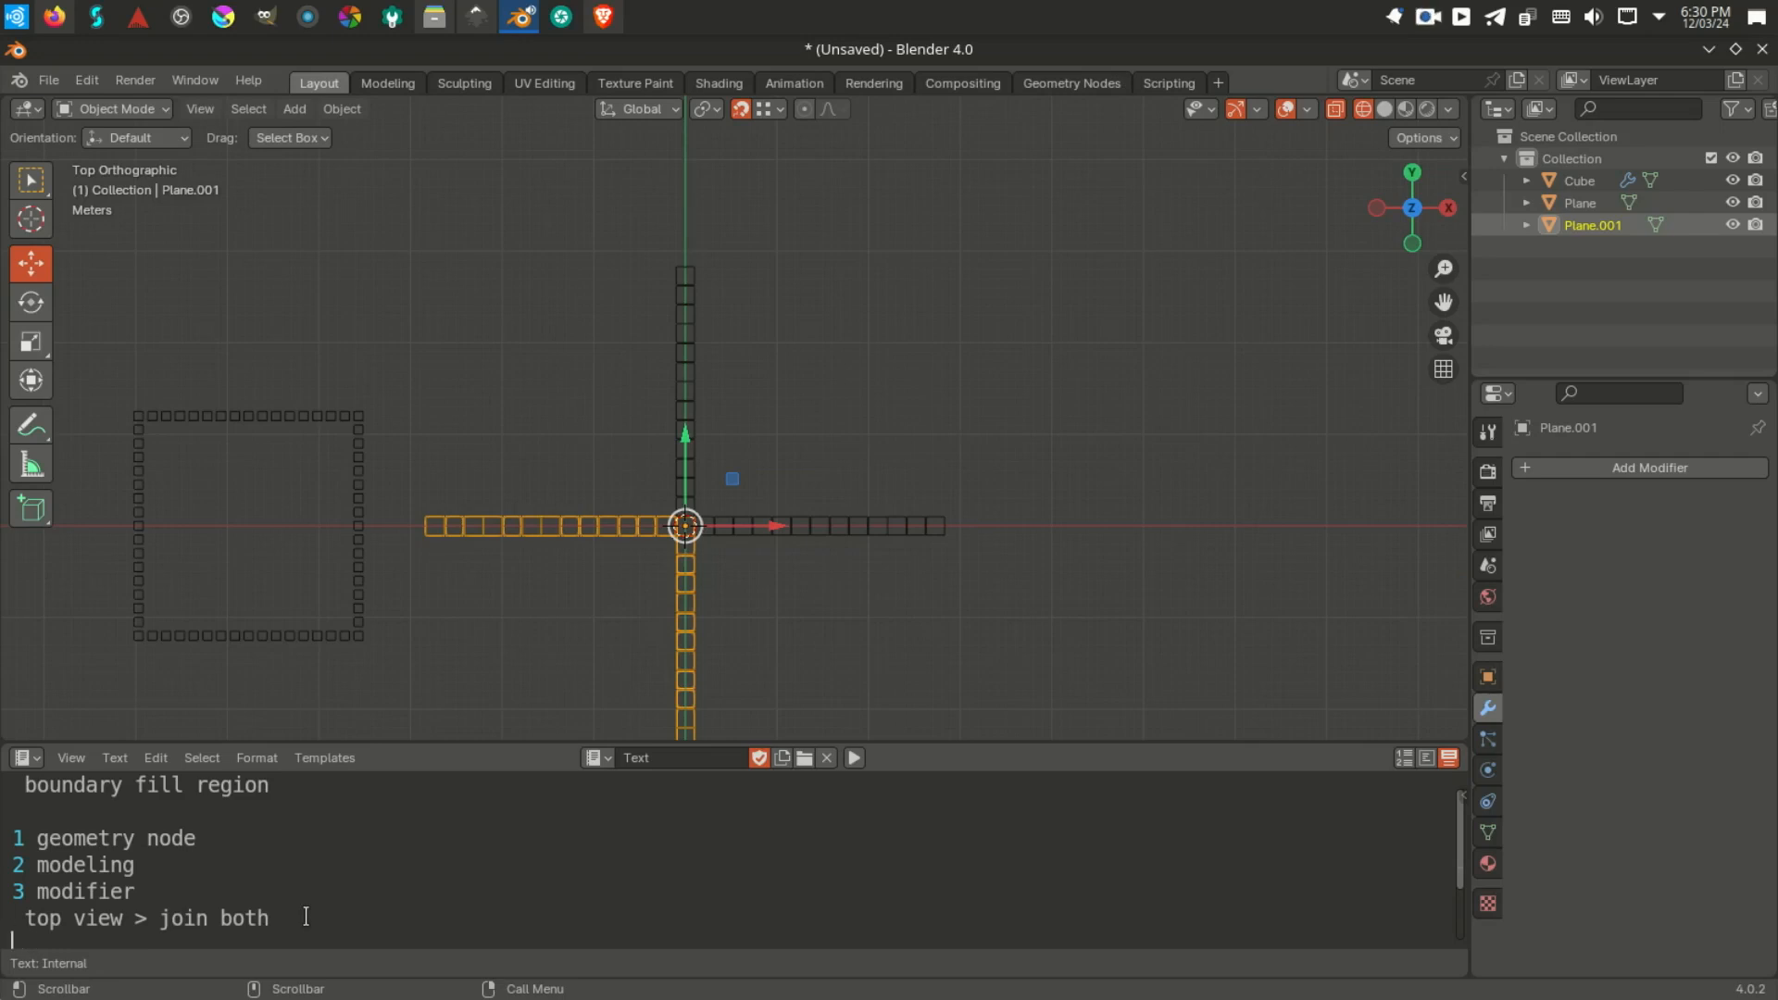
{"action": "type", "text": "> press G & B"}
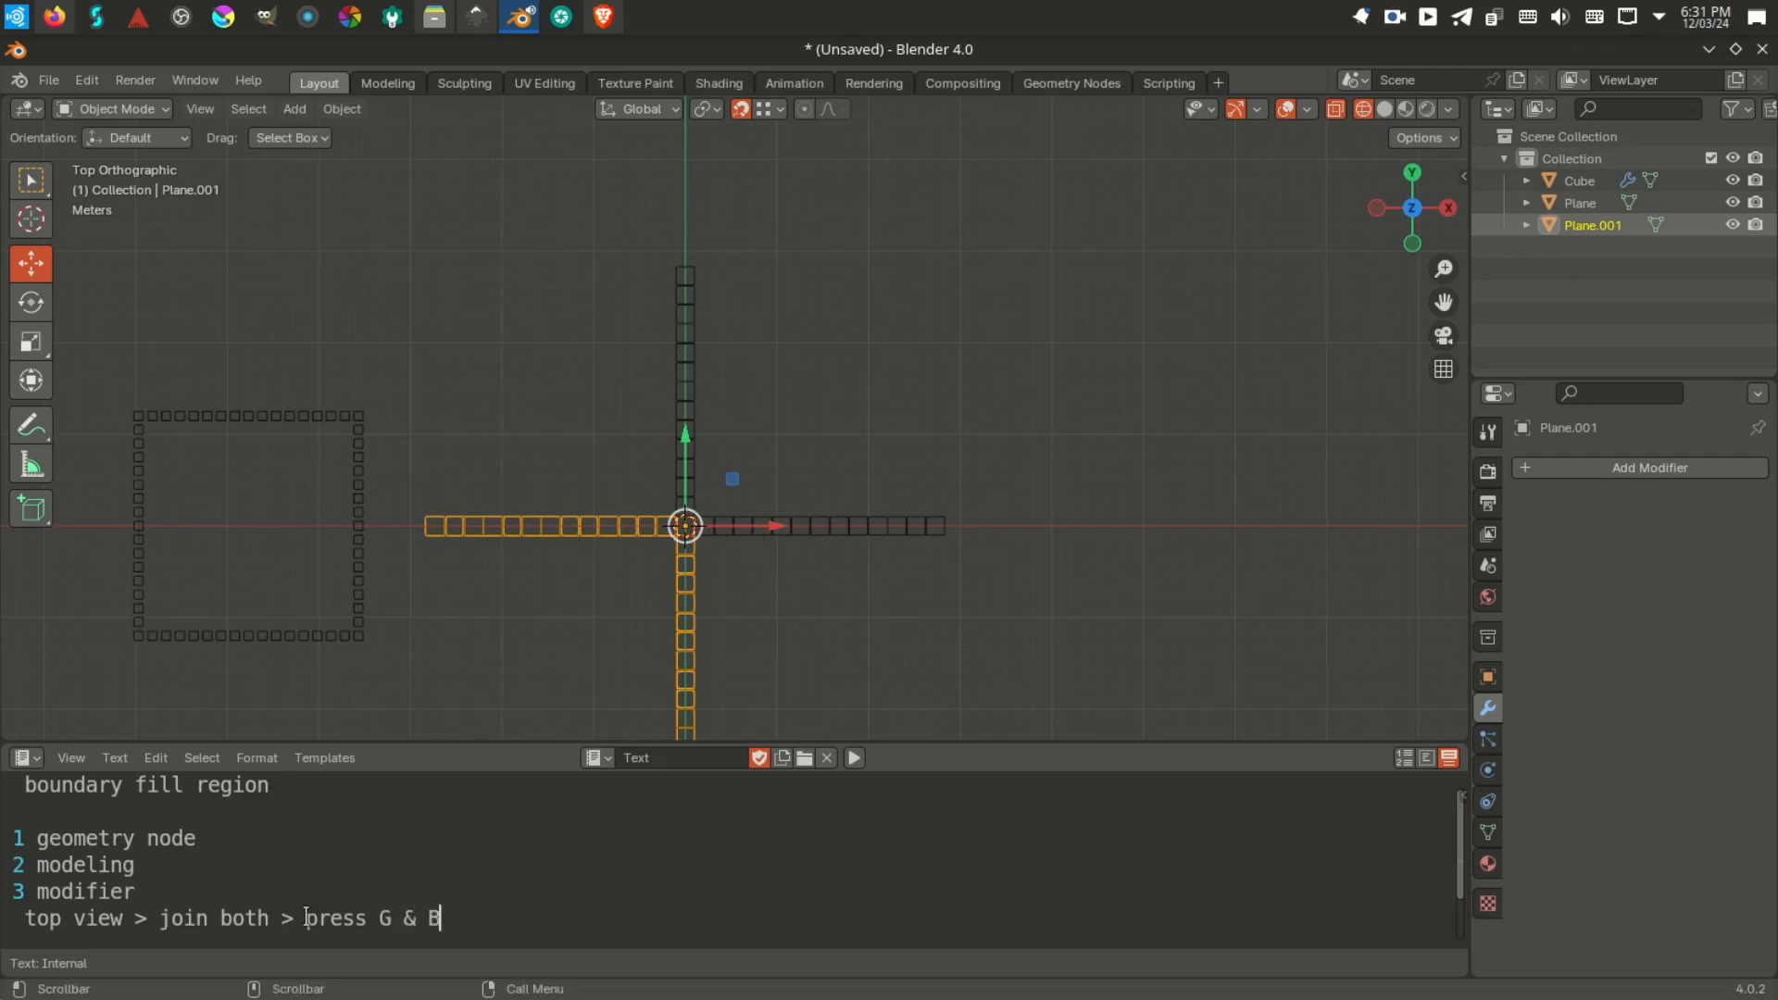
Step: Move the rotated L-shaped copy up and across so it roughly closes a square frame with the original
{"action": "scroll", "coordinate": [673, 490], "scroll_direction": "up", "scroll_amount": 2}
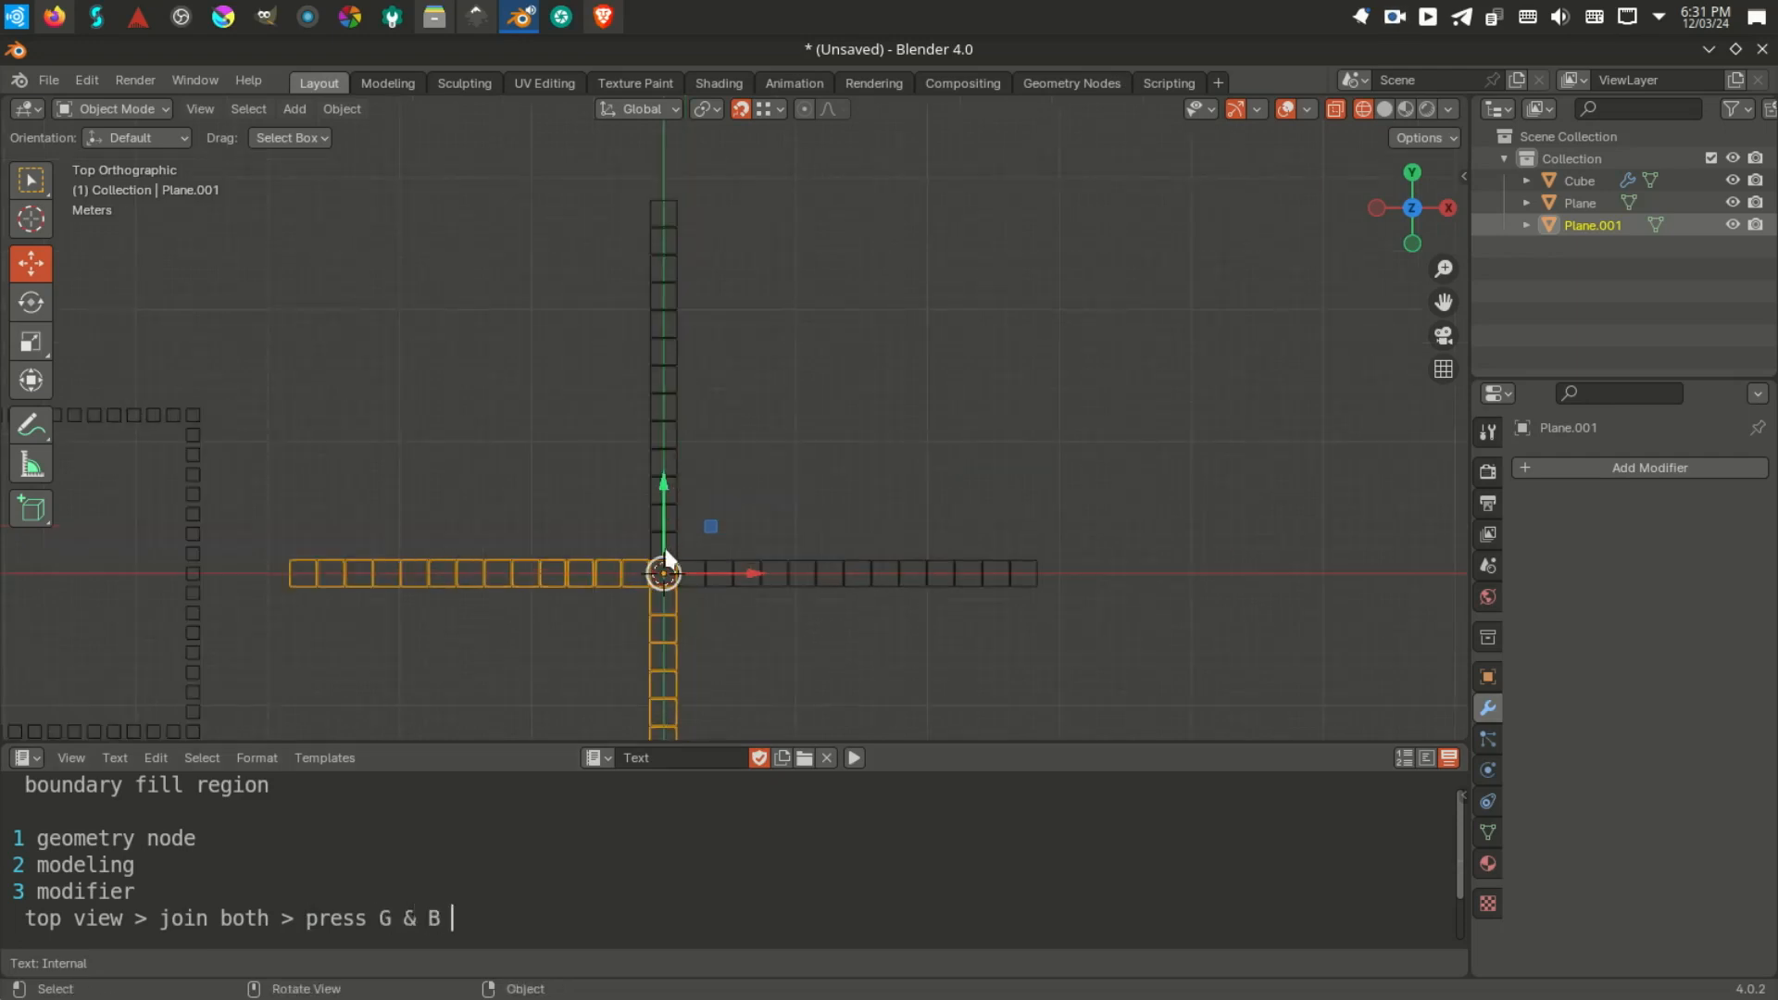
{"action": "key", "text": "g"}
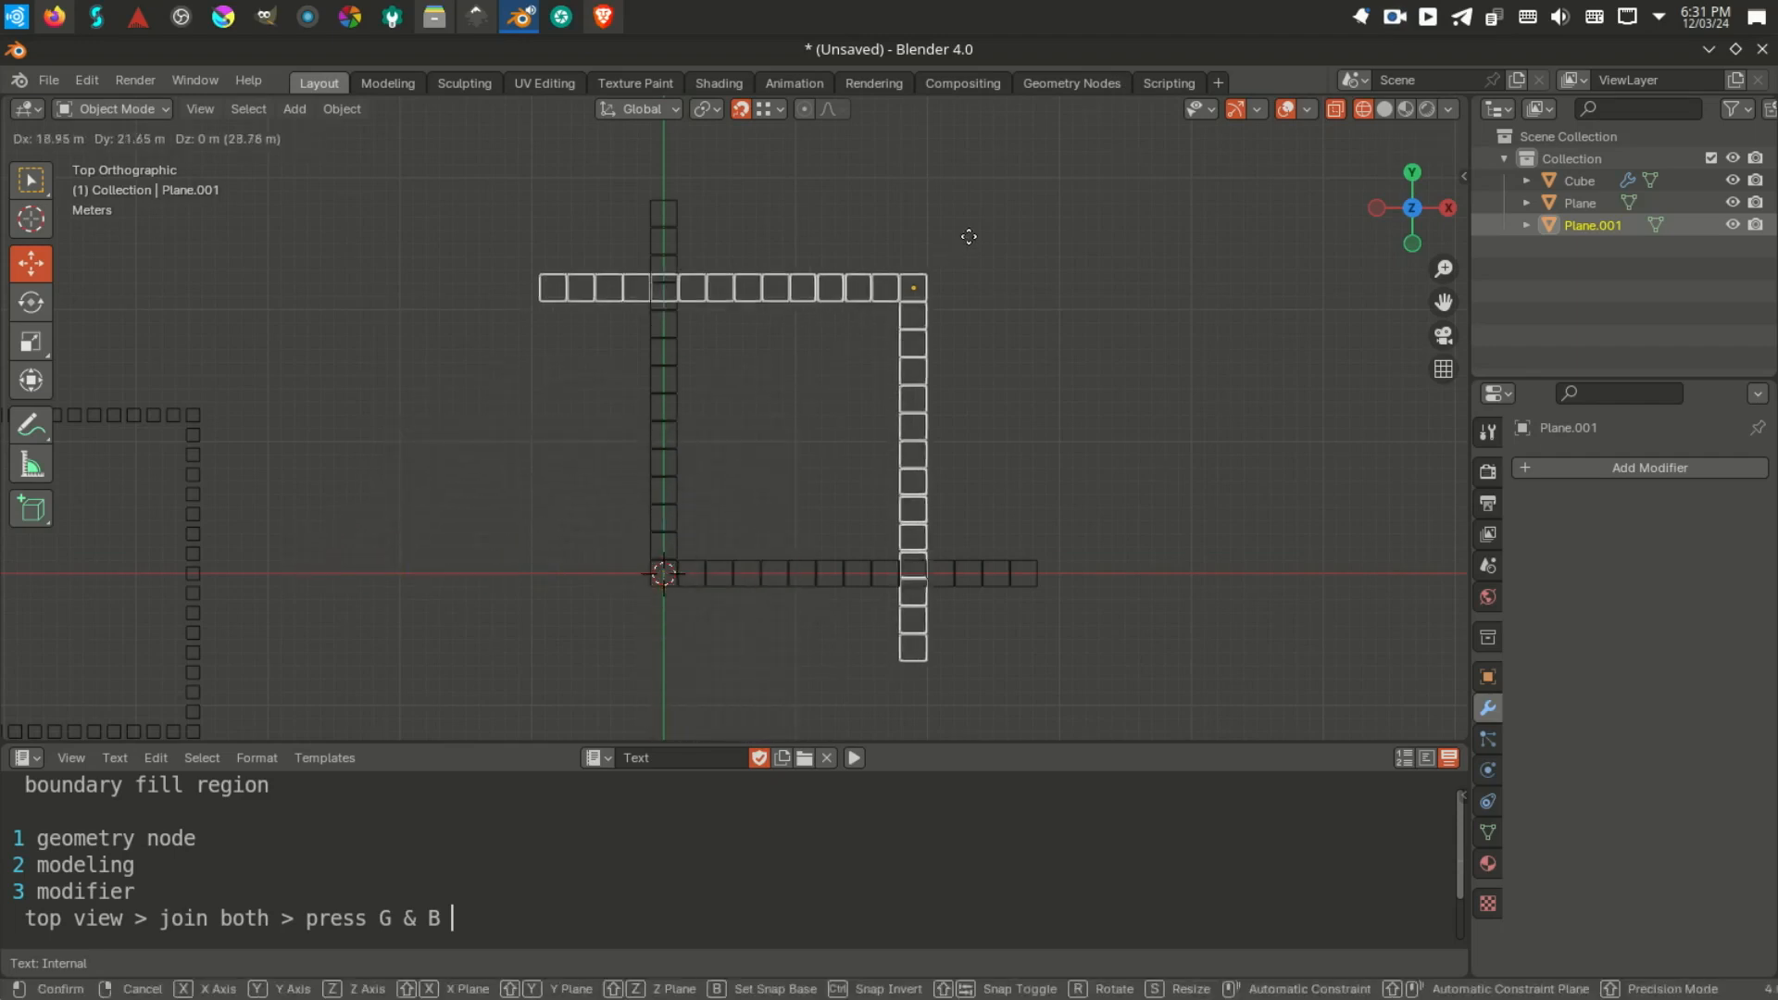
{"action": "left_click", "coordinate": [1064, 176]}
Step: Snap the copy's upper-left corner vertex onto the matching corner vertex of the original vertical row, using a snap base point
{"action": "scroll", "coordinate": [729, 316], "scroll_direction": "up", "scroll_amount": 6}
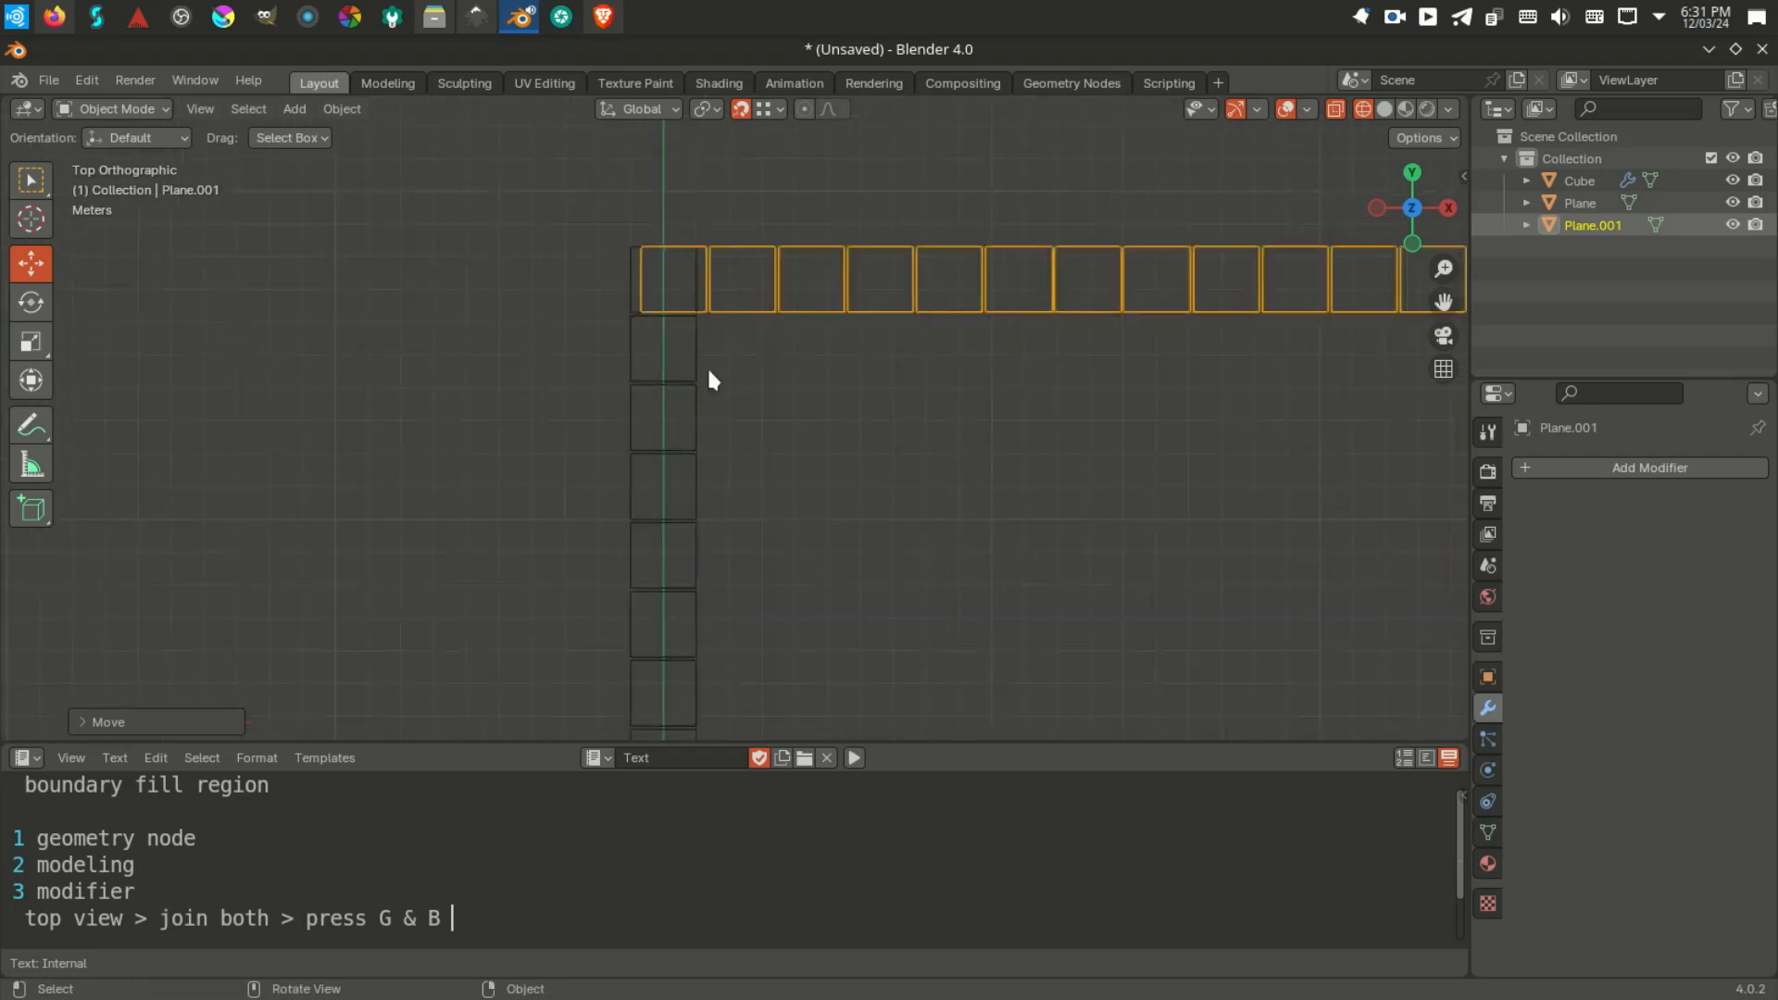
{"action": "scroll", "coordinate": [787, 477], "scroll_direction": "up", "scroll_amount": 4}
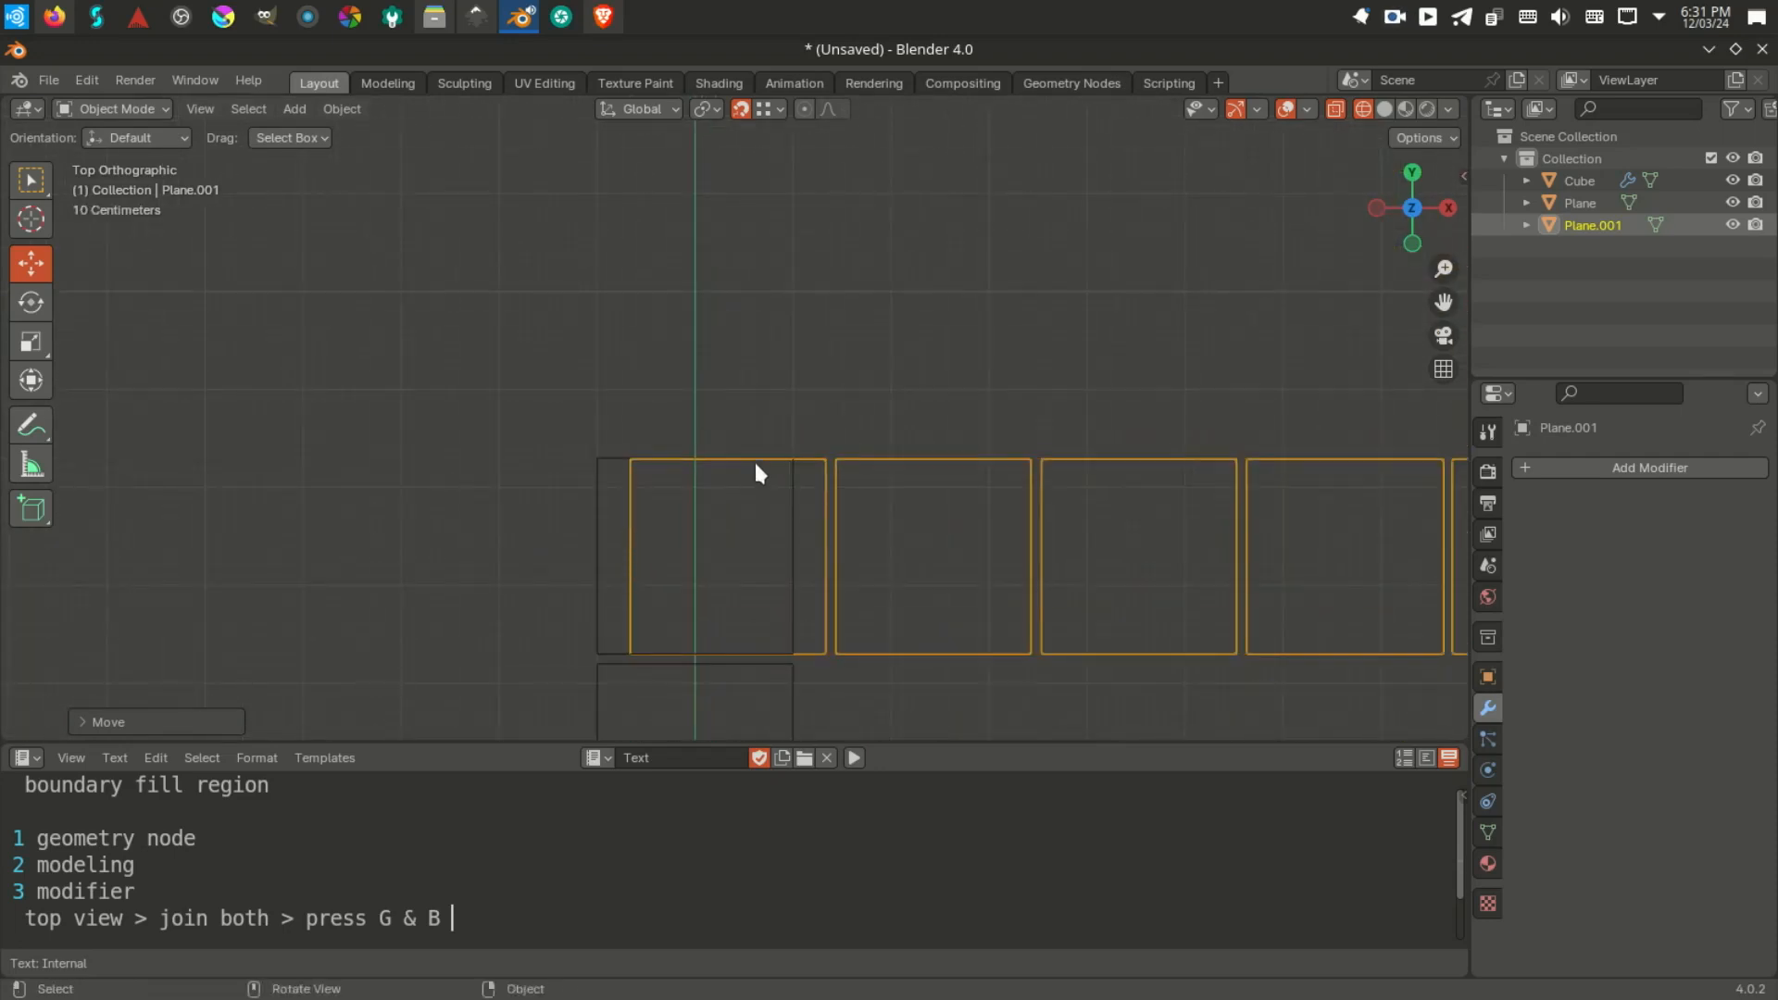
{"action": "key", "text": "g"}
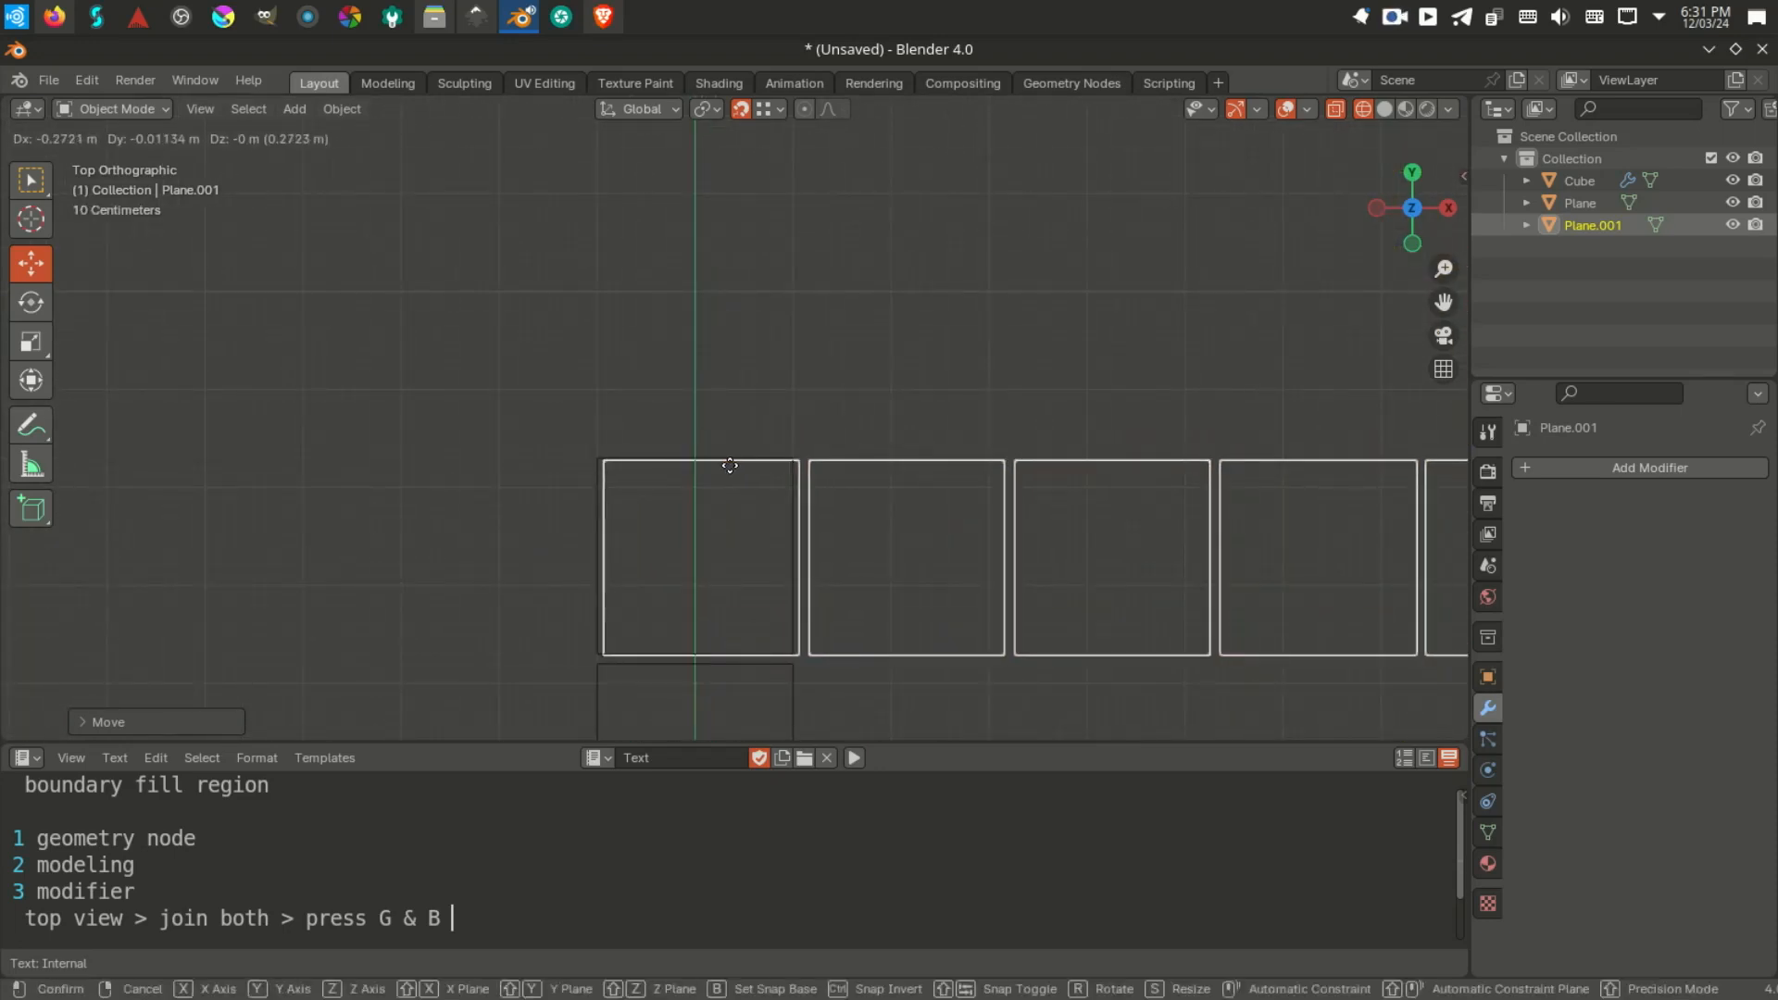
{"action": "key", "text": "b"}
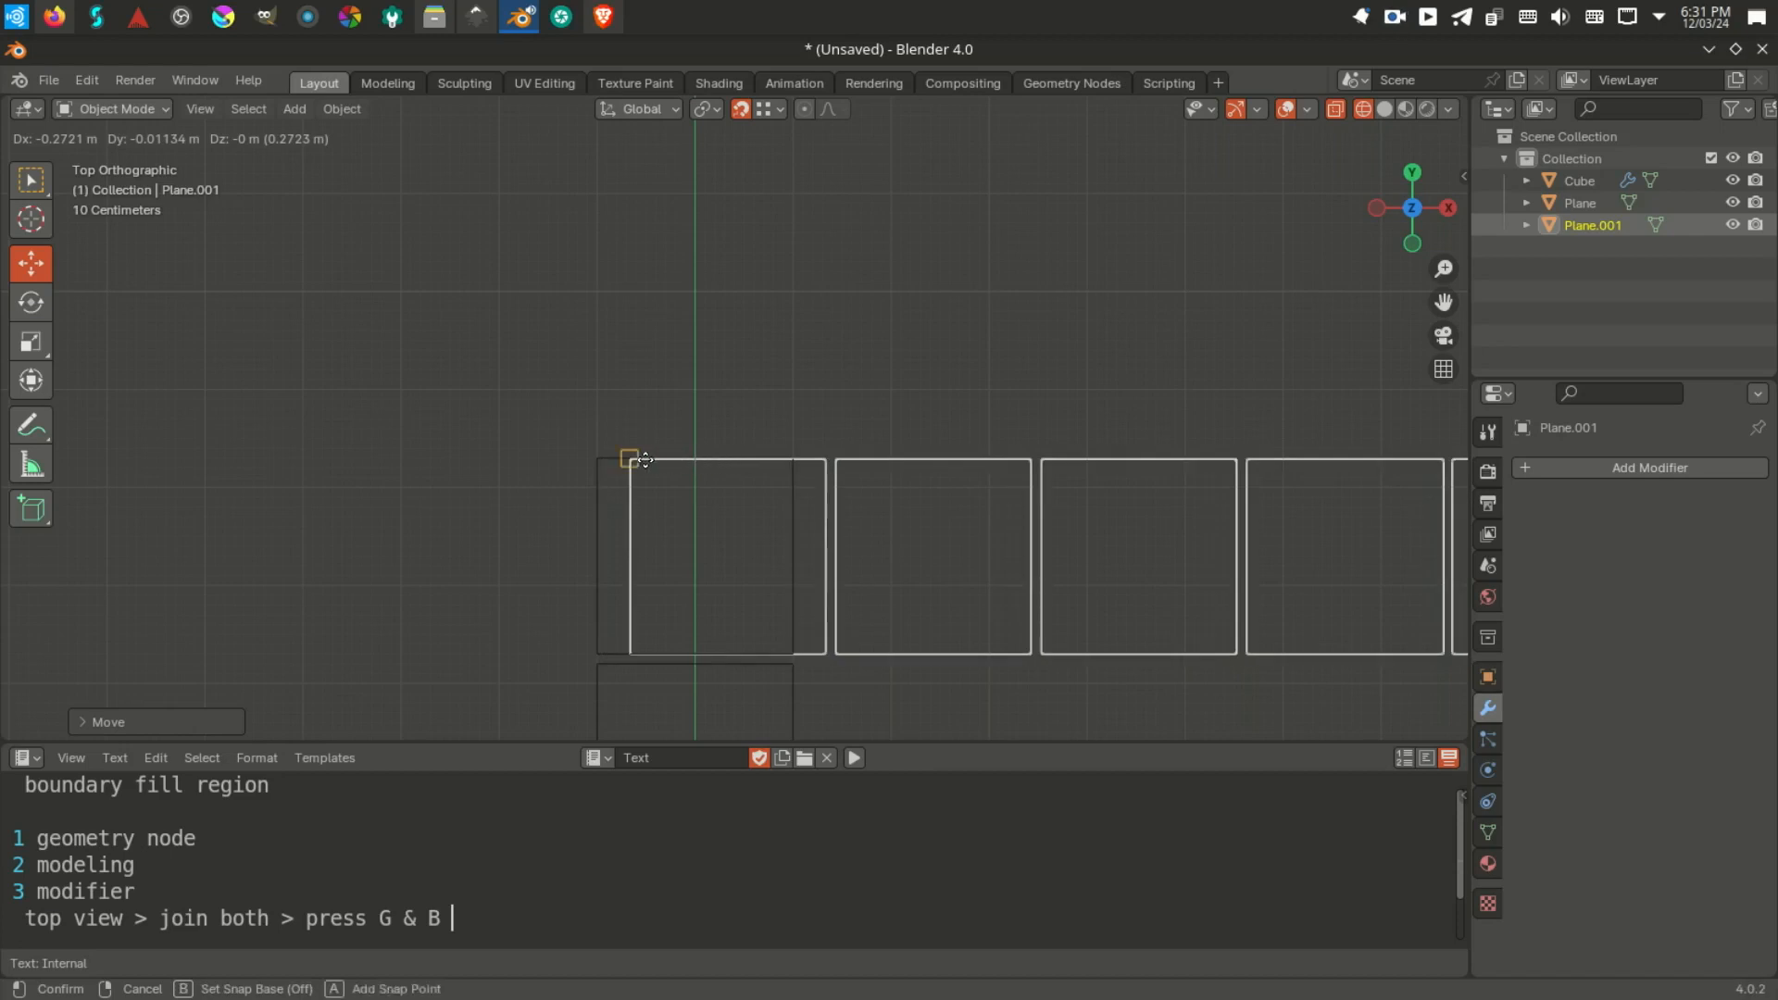
{"action": "left_click", "coordinate": [606, 455]}
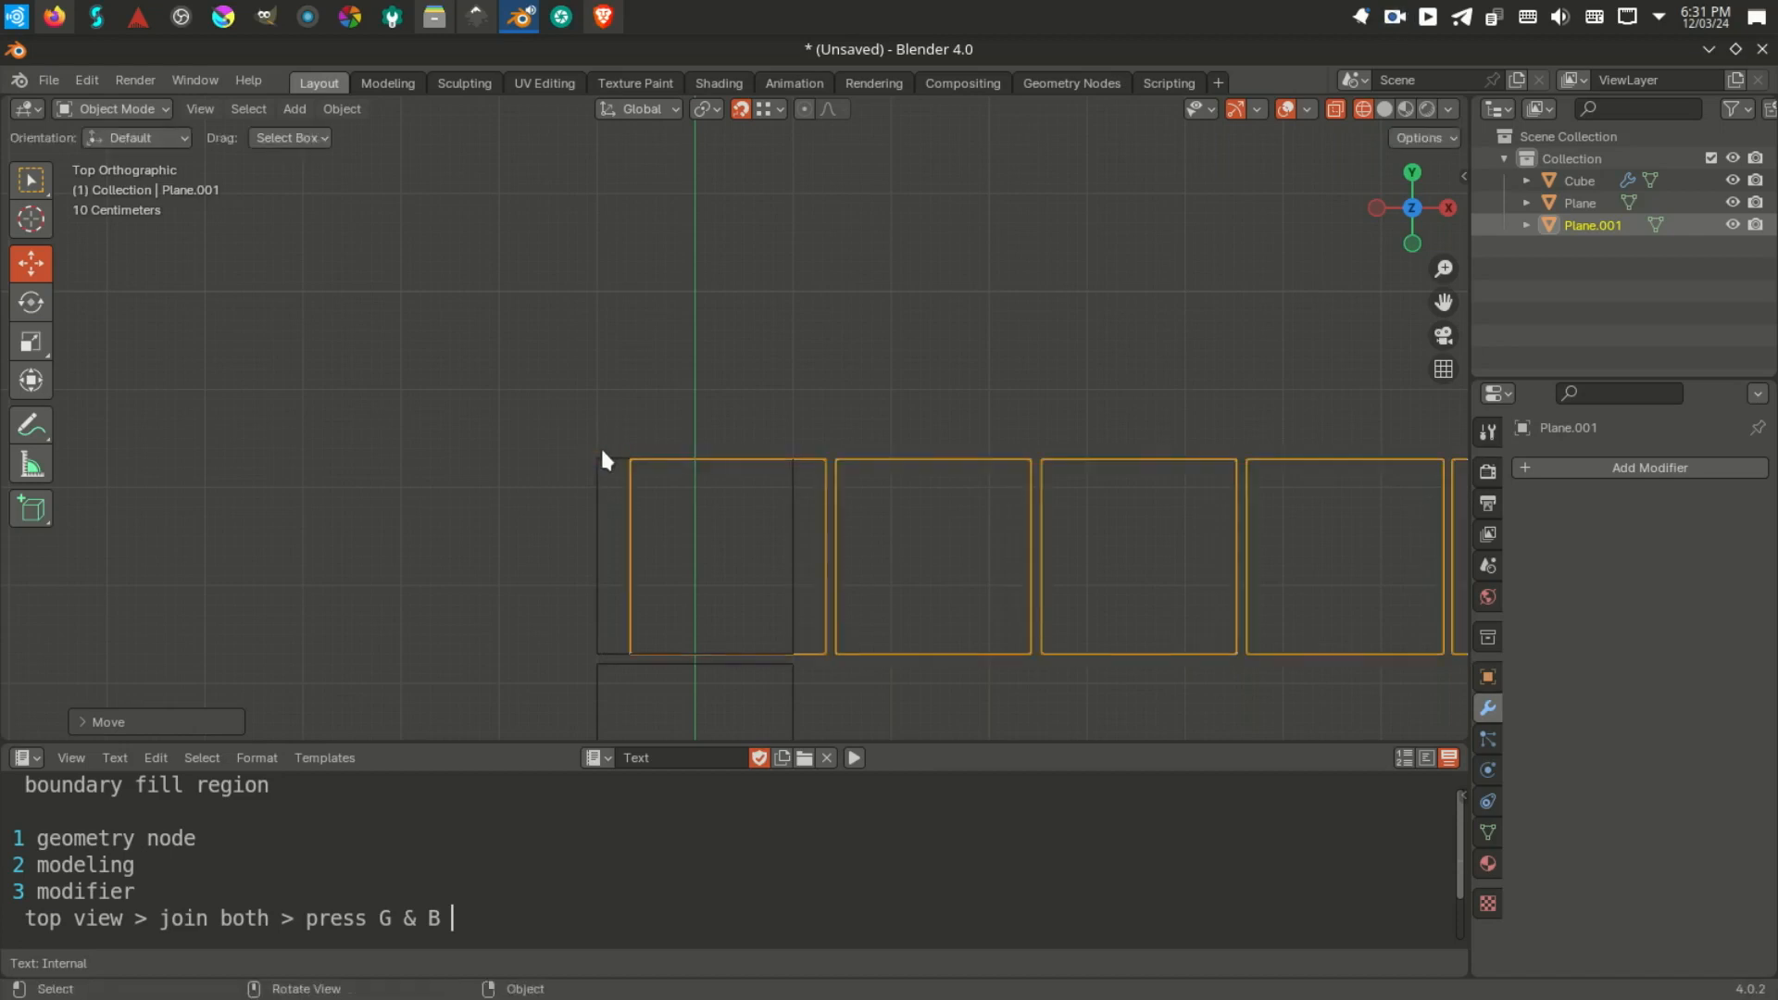
{"action": "key", "text": "g"}
{"action": "left_click", "coordinate": [603, 458]}
{"action": "scroll", "coordinate": [786, 491], "scroll_direction": "down", "scroll_amount": 12}
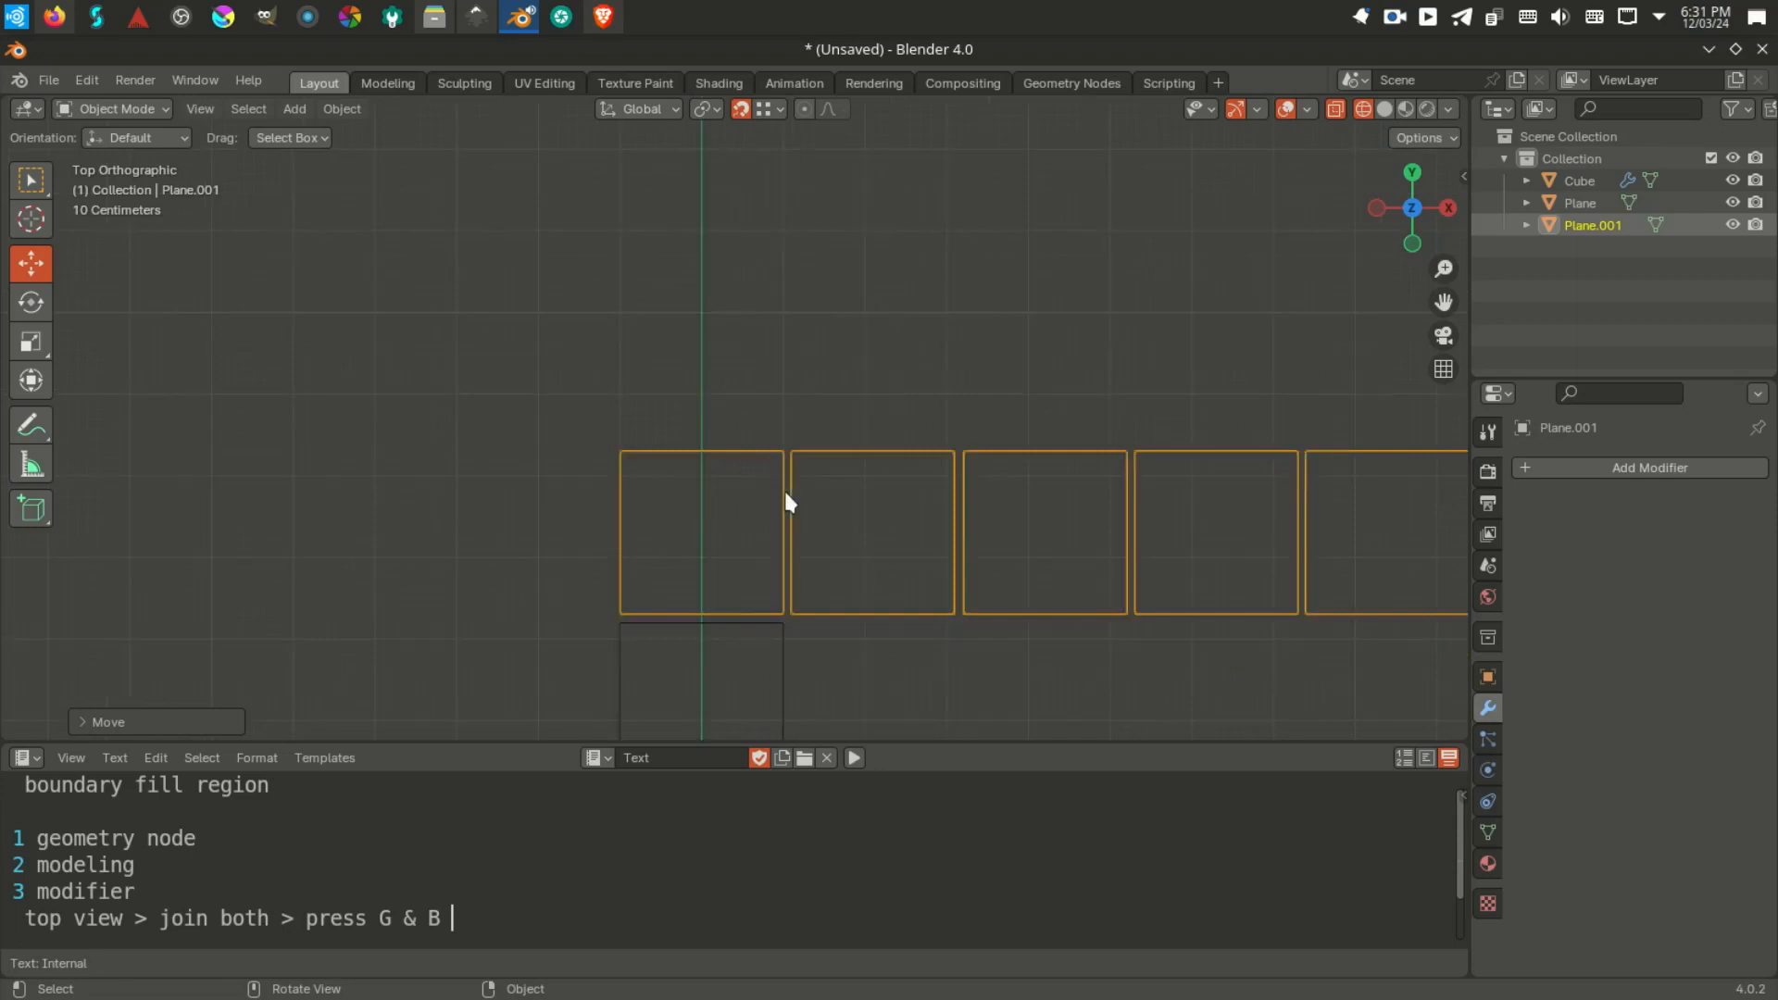
Step: Select the original L-shape along with the copy and join them into one square frame object
{"action": "middle_click_drag", "start_coordinate": [847, 524], "coordinate": [792, 504], "text": "shift"}
{"action": "scroll", "coordinate": [859, 343], "scroll_direction": "up", "scroll_amount": 3}
{"action": "left_click", "coordinate": [721, 354], "text": "shift"}
{"action": "scroll", "coordinate": [704, 356], "scroll_direction": "up", "scroll_amount": 6}
{"action": "middle_click_drag", "start_coordinate": [704, 322], "coordinate": [686, 436], "text": "shift"}
{"action": "scroll", "coordinate": [687, 426], "scroll_direction": "down", "scroll_amount": 3}
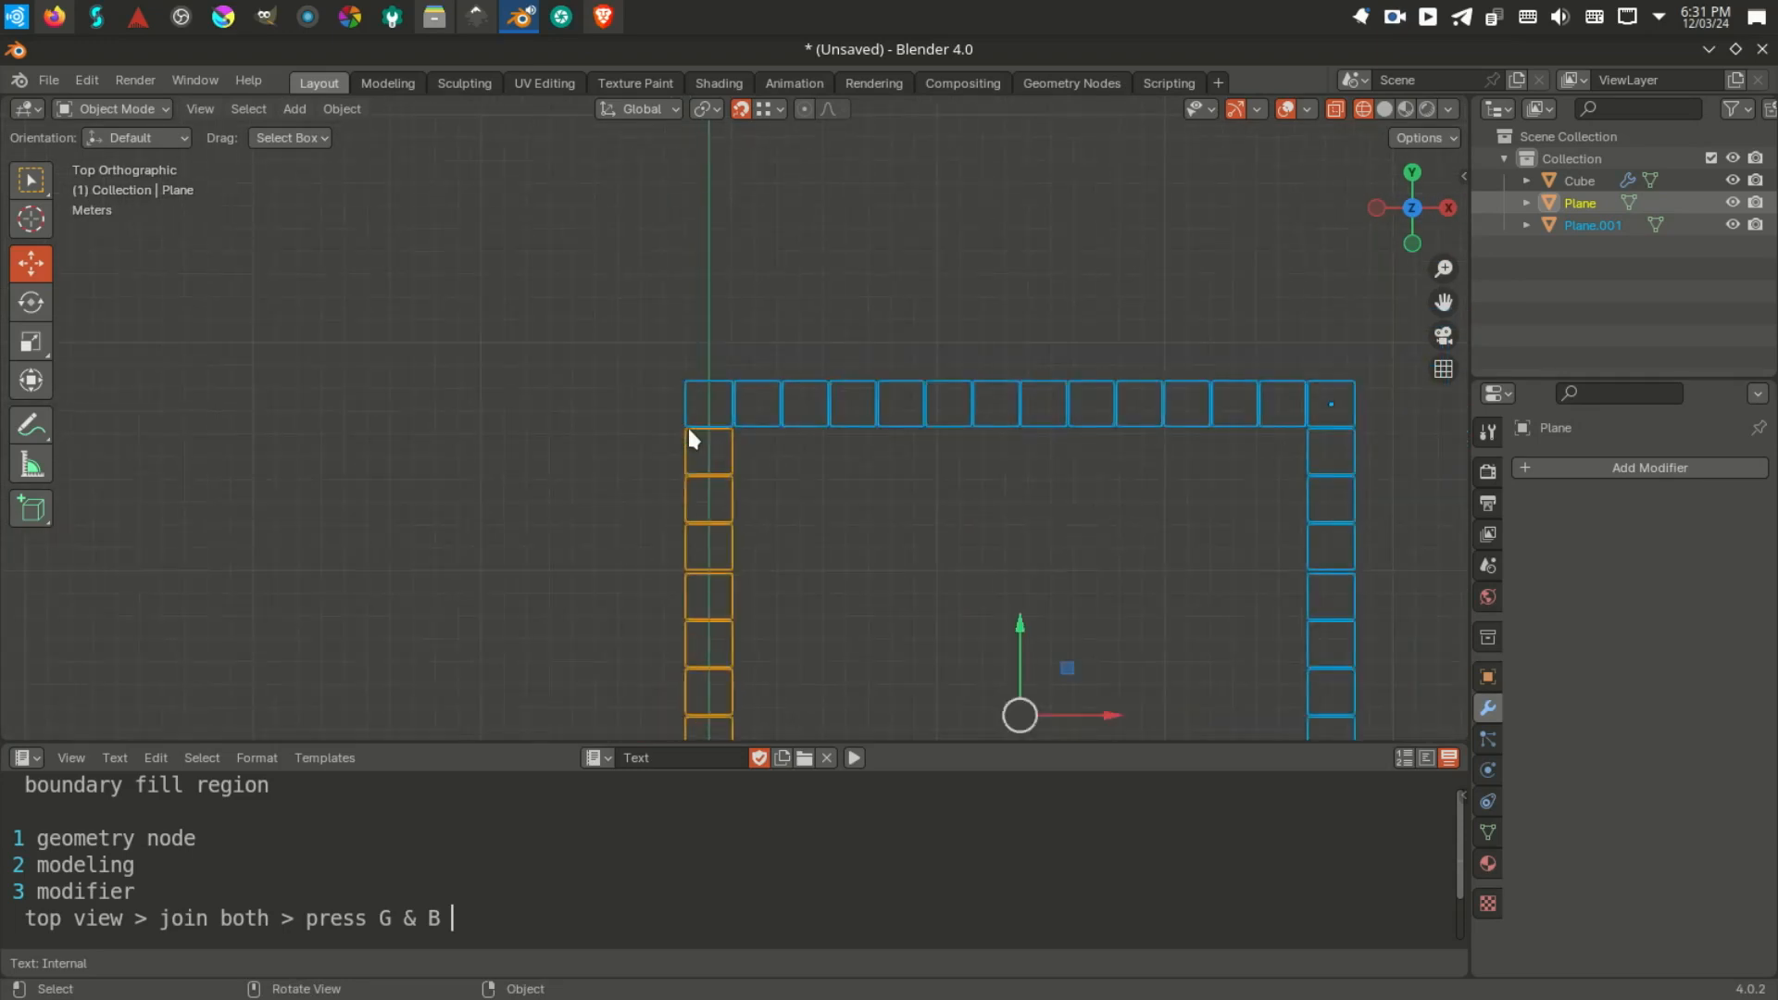
{"action": "key", "text": "ctrl+j"}
Step: Select all of the square frame's geometry and merge its vertices by distance
{"action": "key", "text": "Tab"}
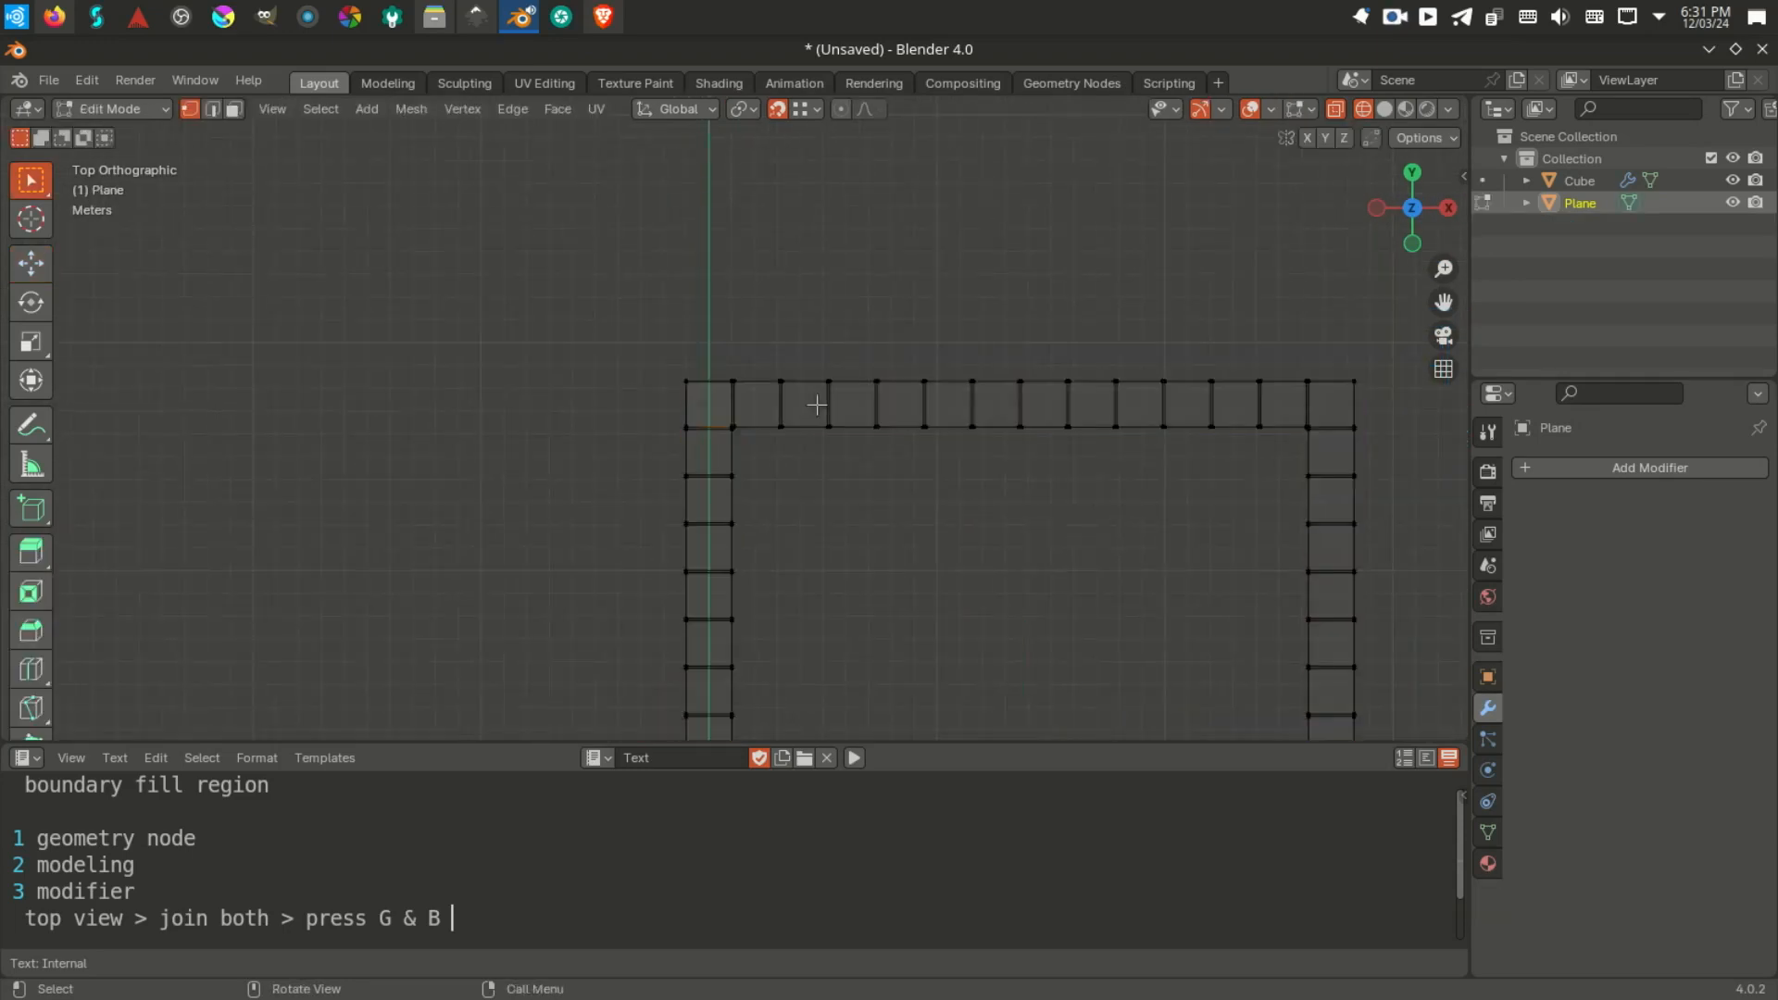
{"action": "scroll", "coordinate": [724, 400], "scroll_direction": "up", "scroll_amount": 7}
{"action": "key", "text": "a"}
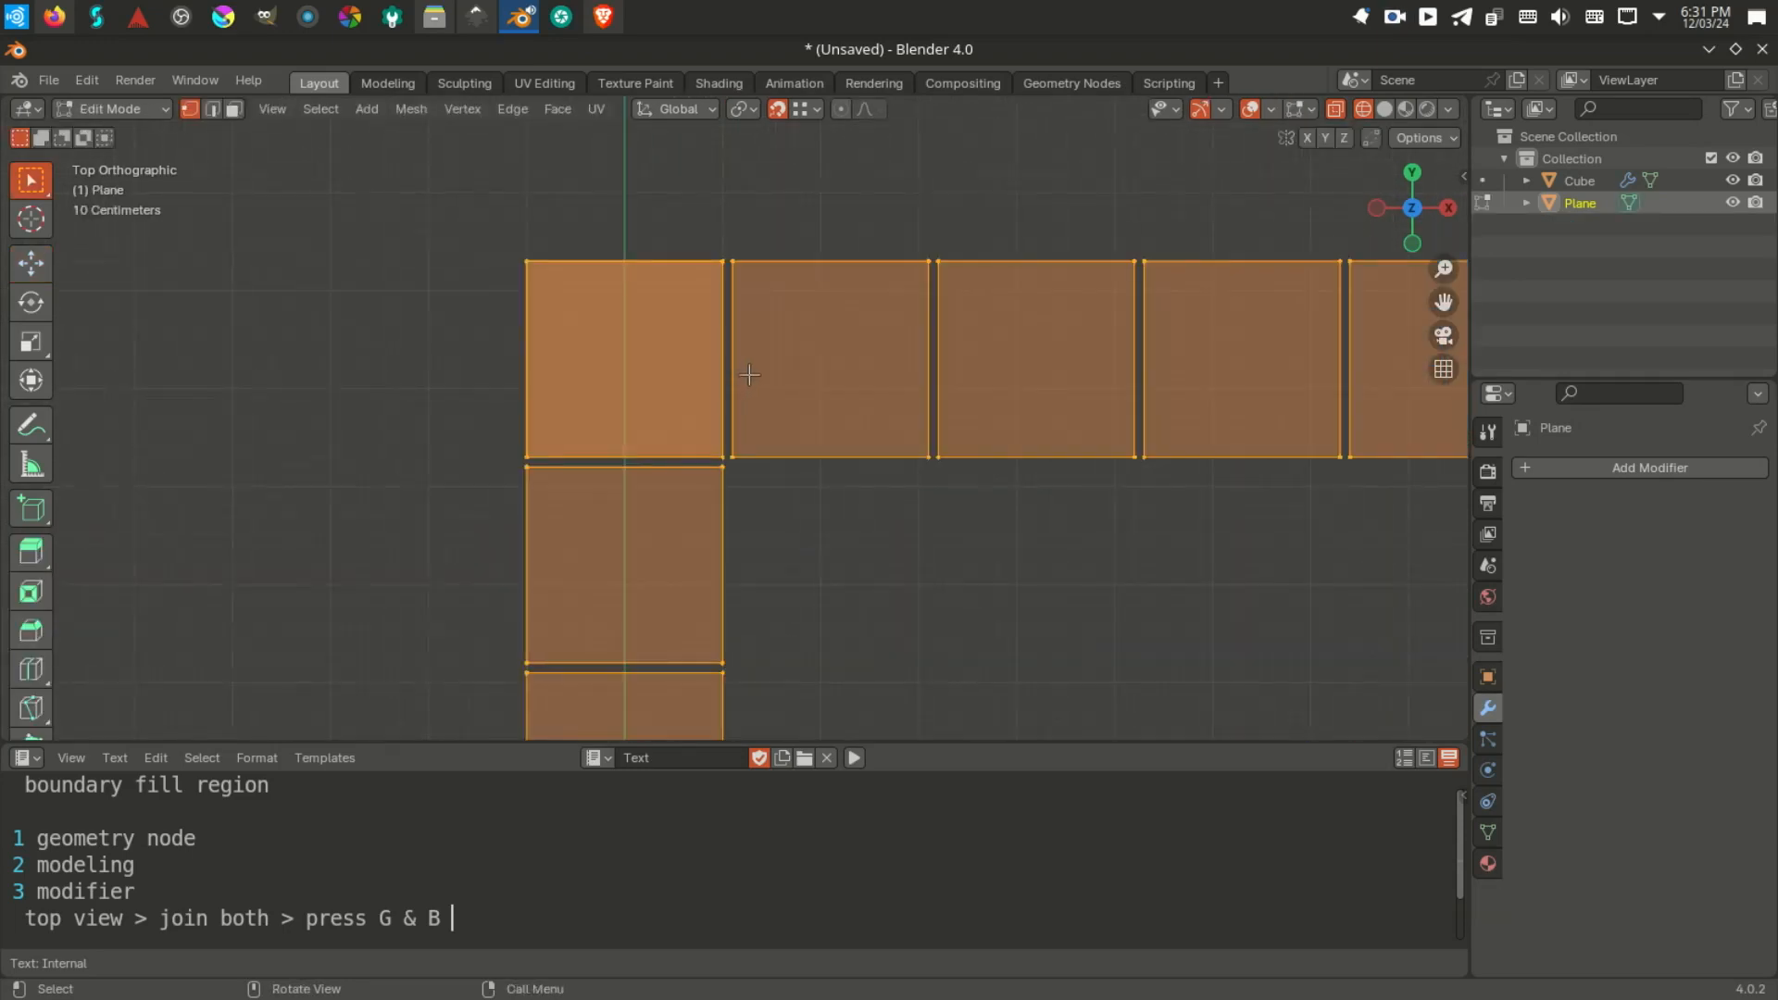
{"action": "scroll", "coordinate": [741, 380], "scroll_direction": "down", "scroll_amount": 8}
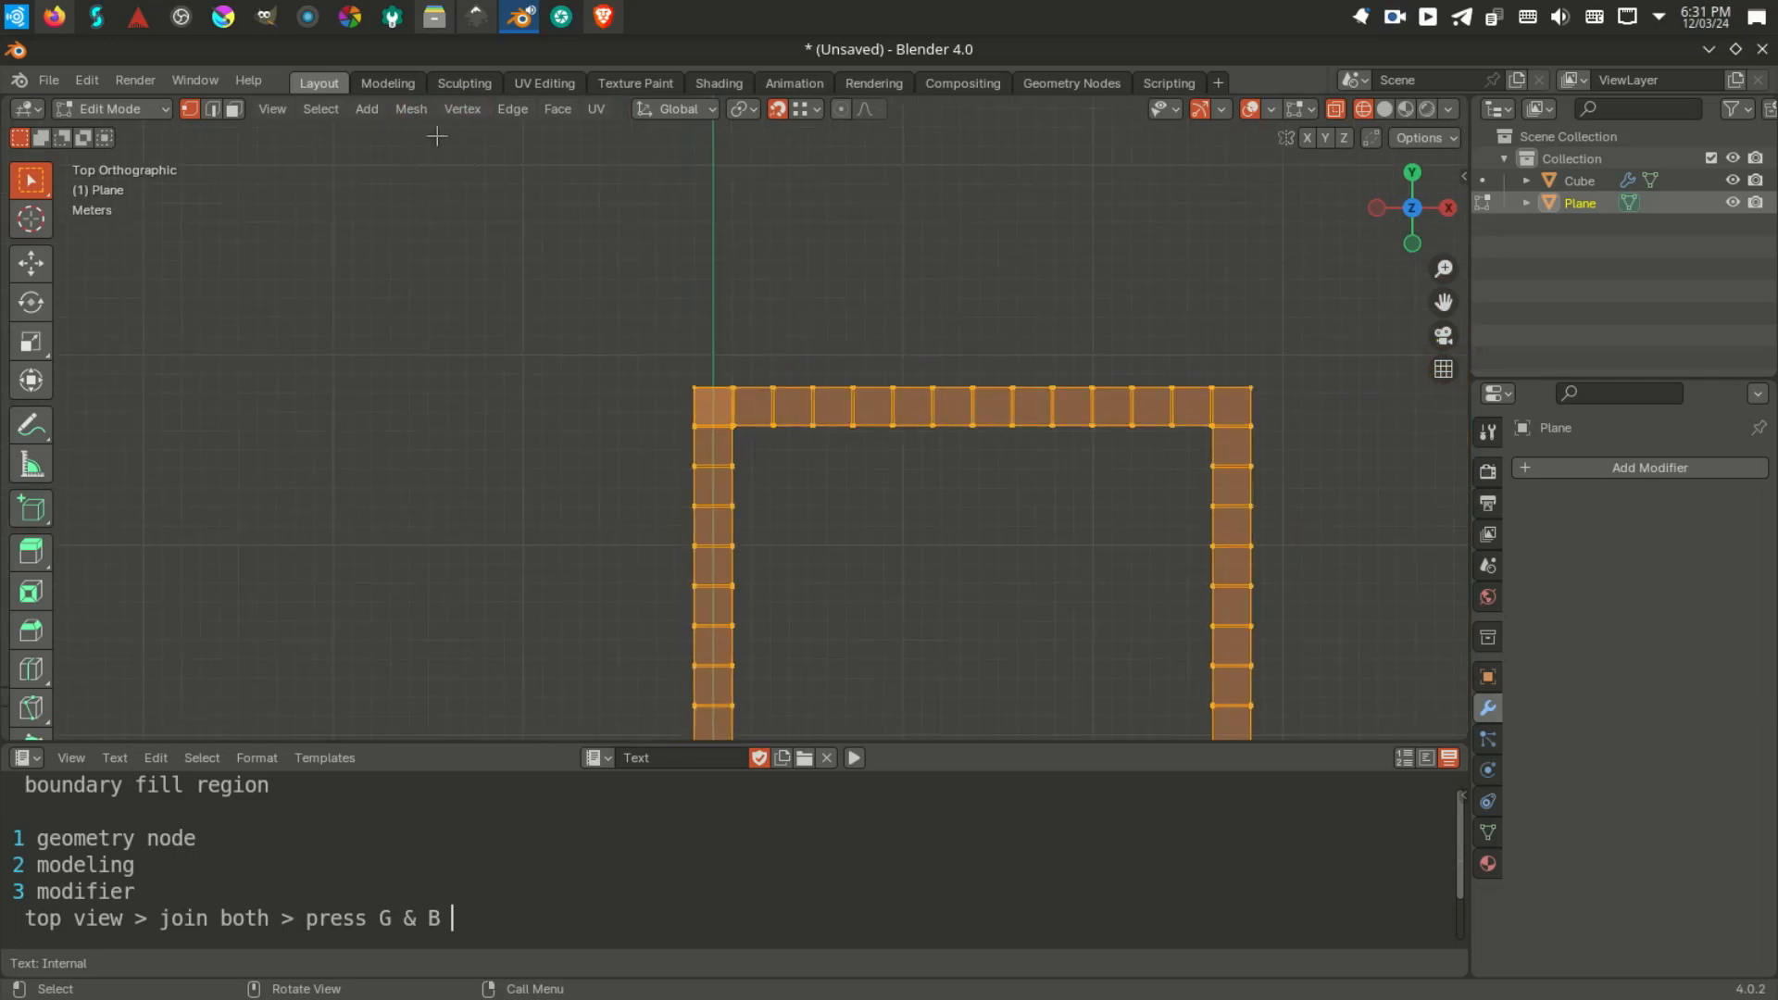
{"action": "left_click", "coordinate": [411, 108]}
{"action": "mouse_move", "coordinate": [454, 626]}
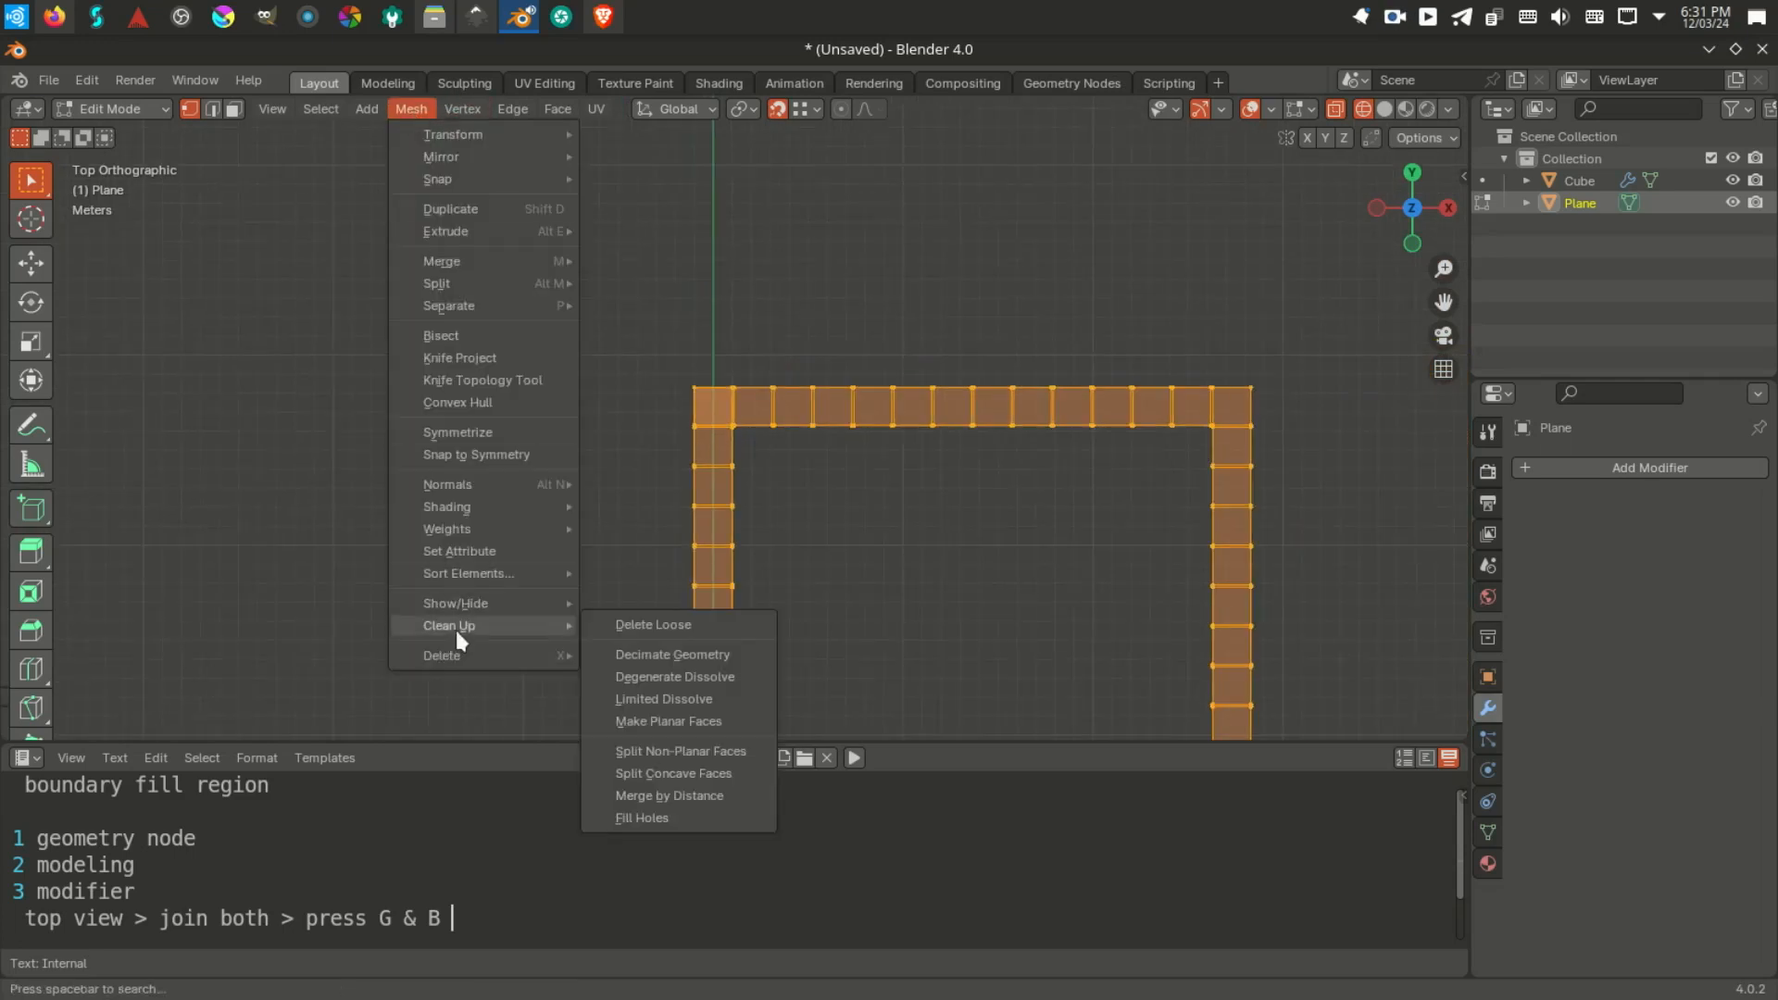
{"action": "left_click", "coordinate": [694, 795]}
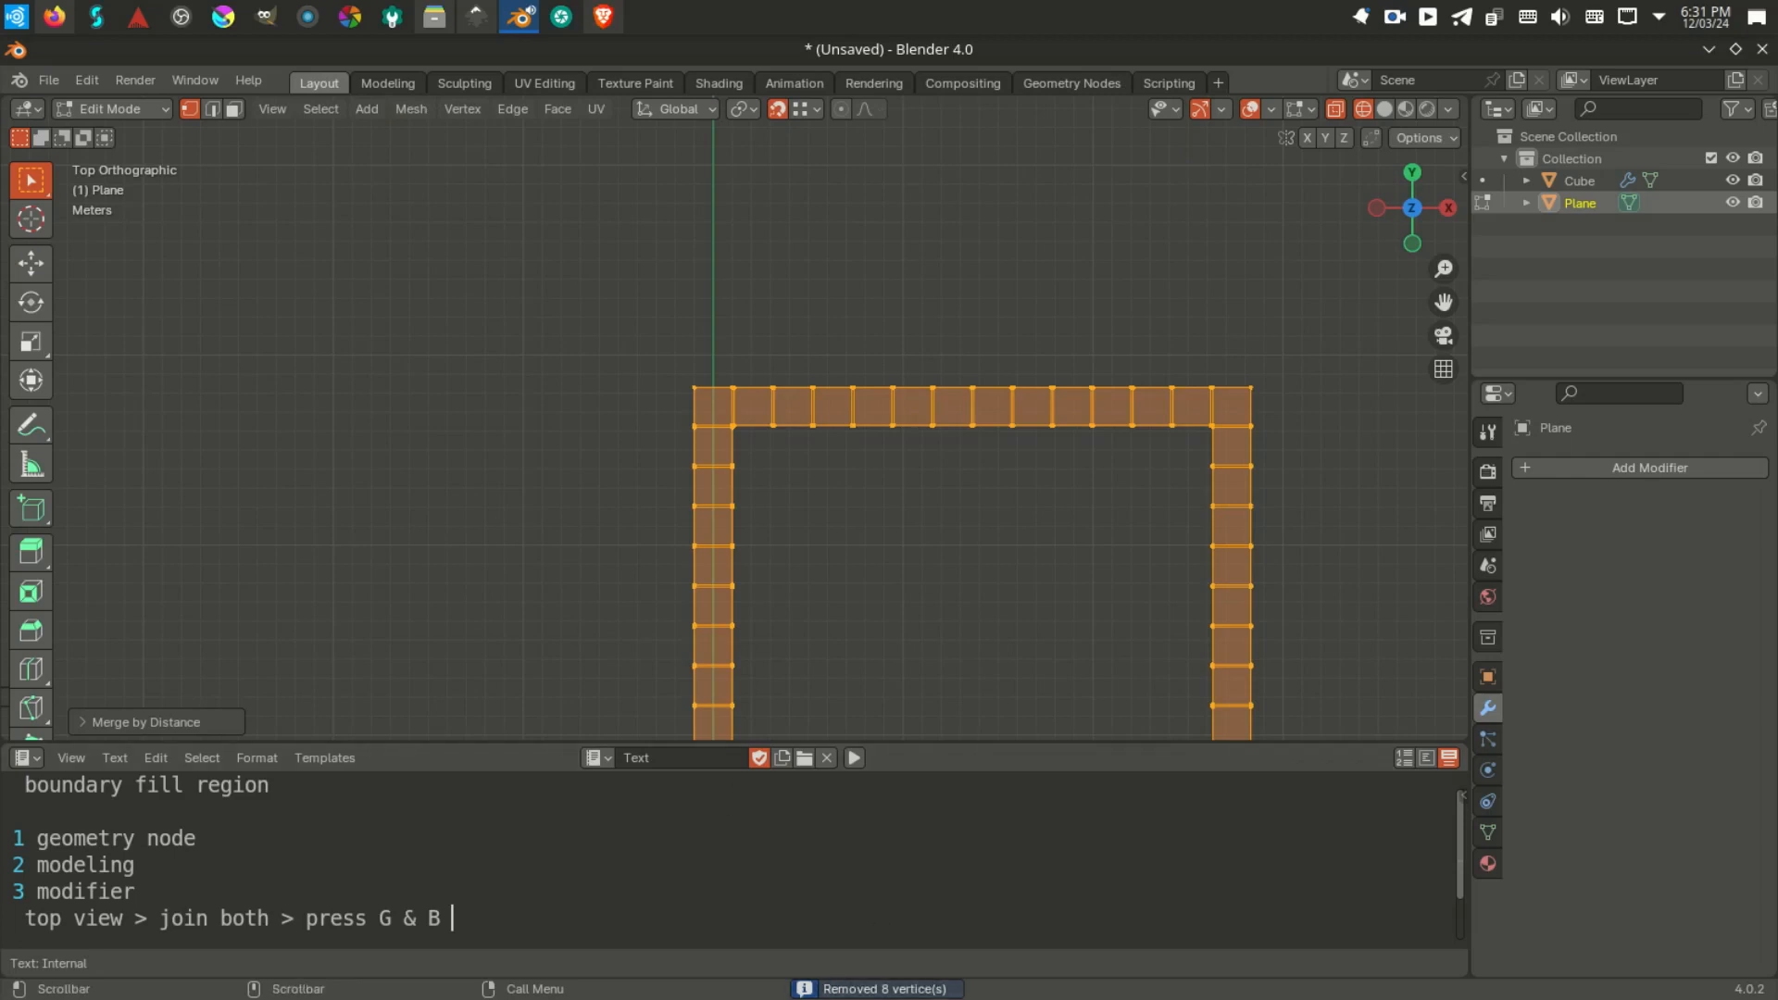
Step: Check the square frame's corners for leftover duplicate vertices, testing one spot with a cancelled move
{"action": "scroll", "coordinate": [726, 293], "scroll_direction": "down", "scroll_amount": 3}
{"action": "scroll", "coordinate": [726, 294], "scroll_direction": "up", "scroll_amount": 8}
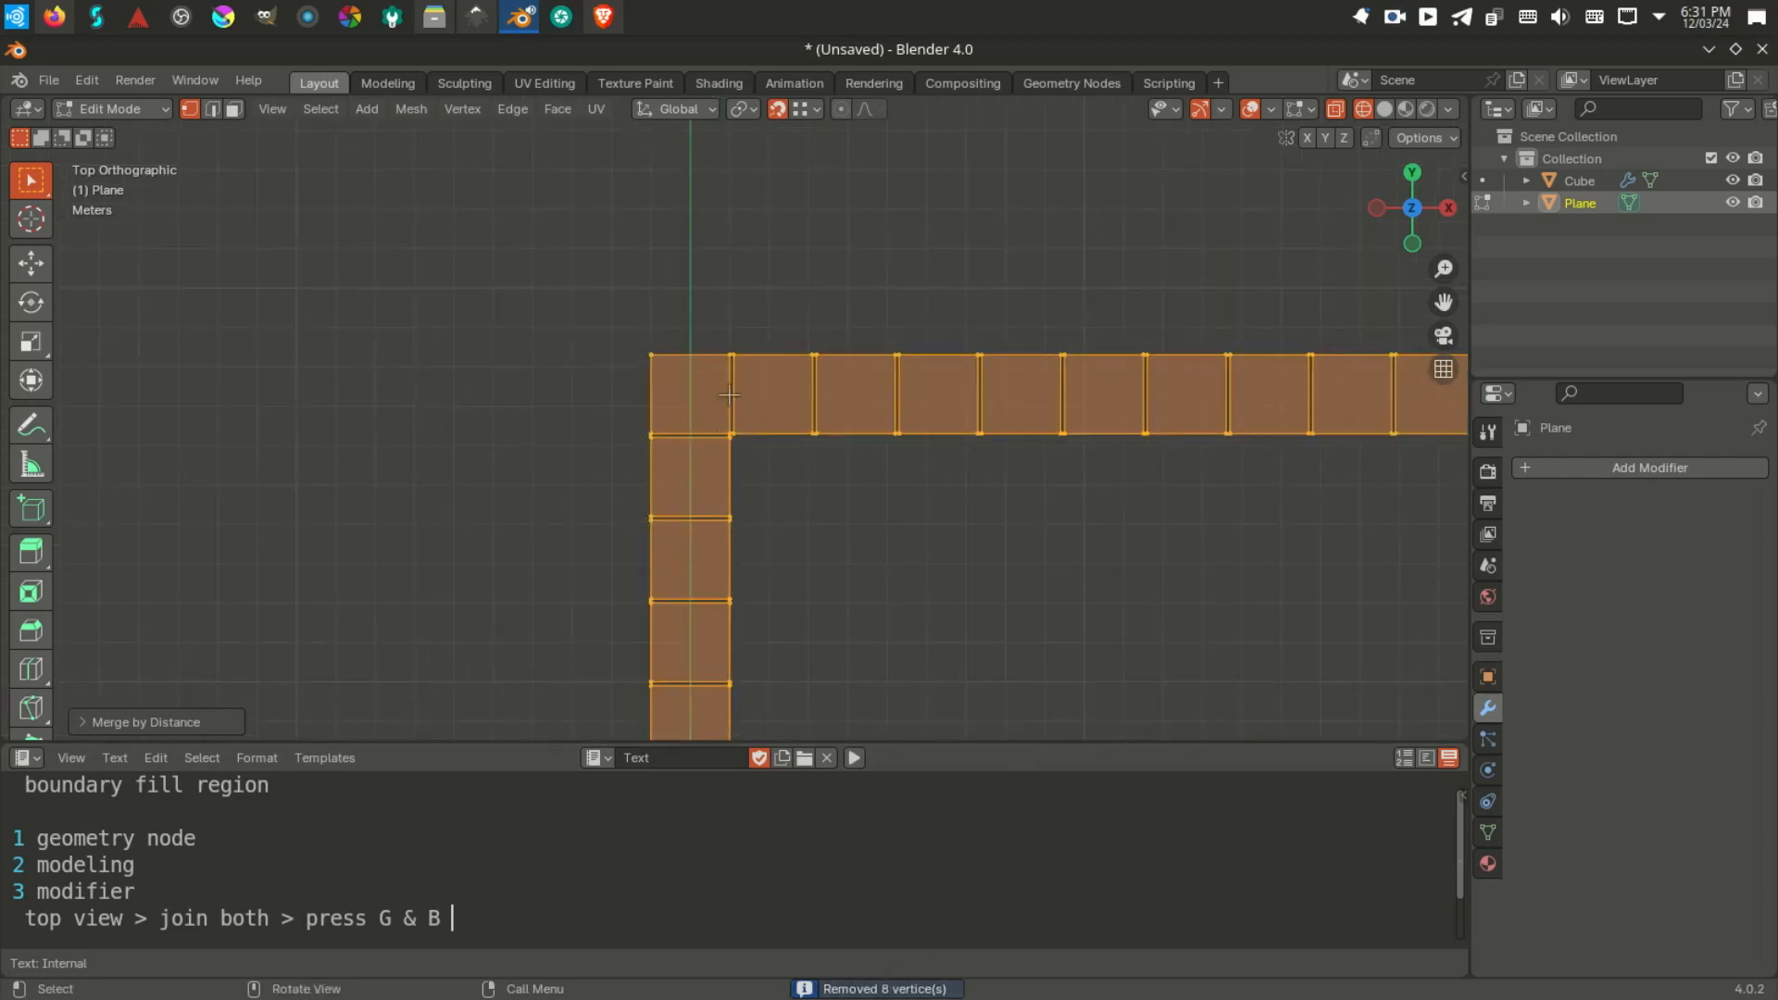
{"action": "left_click", "coordinate": [716, 241]}
{"action": "key", "text": "g"}
{"action": "right_click", "coordinate": [726, 333]}
{"action": "scroll", "coordinate": [732, 344], "scroll_direction": "down", "scroll_amount": 11}
{"action": "middle_click_drag", "start_coordinate": [1038, 565], "coordinate": [941, 215], "text": "shift"}
{"action": "scroll", "coordinate": [948, 417], "scroll_direction": "up", "scroll_amount": 5}
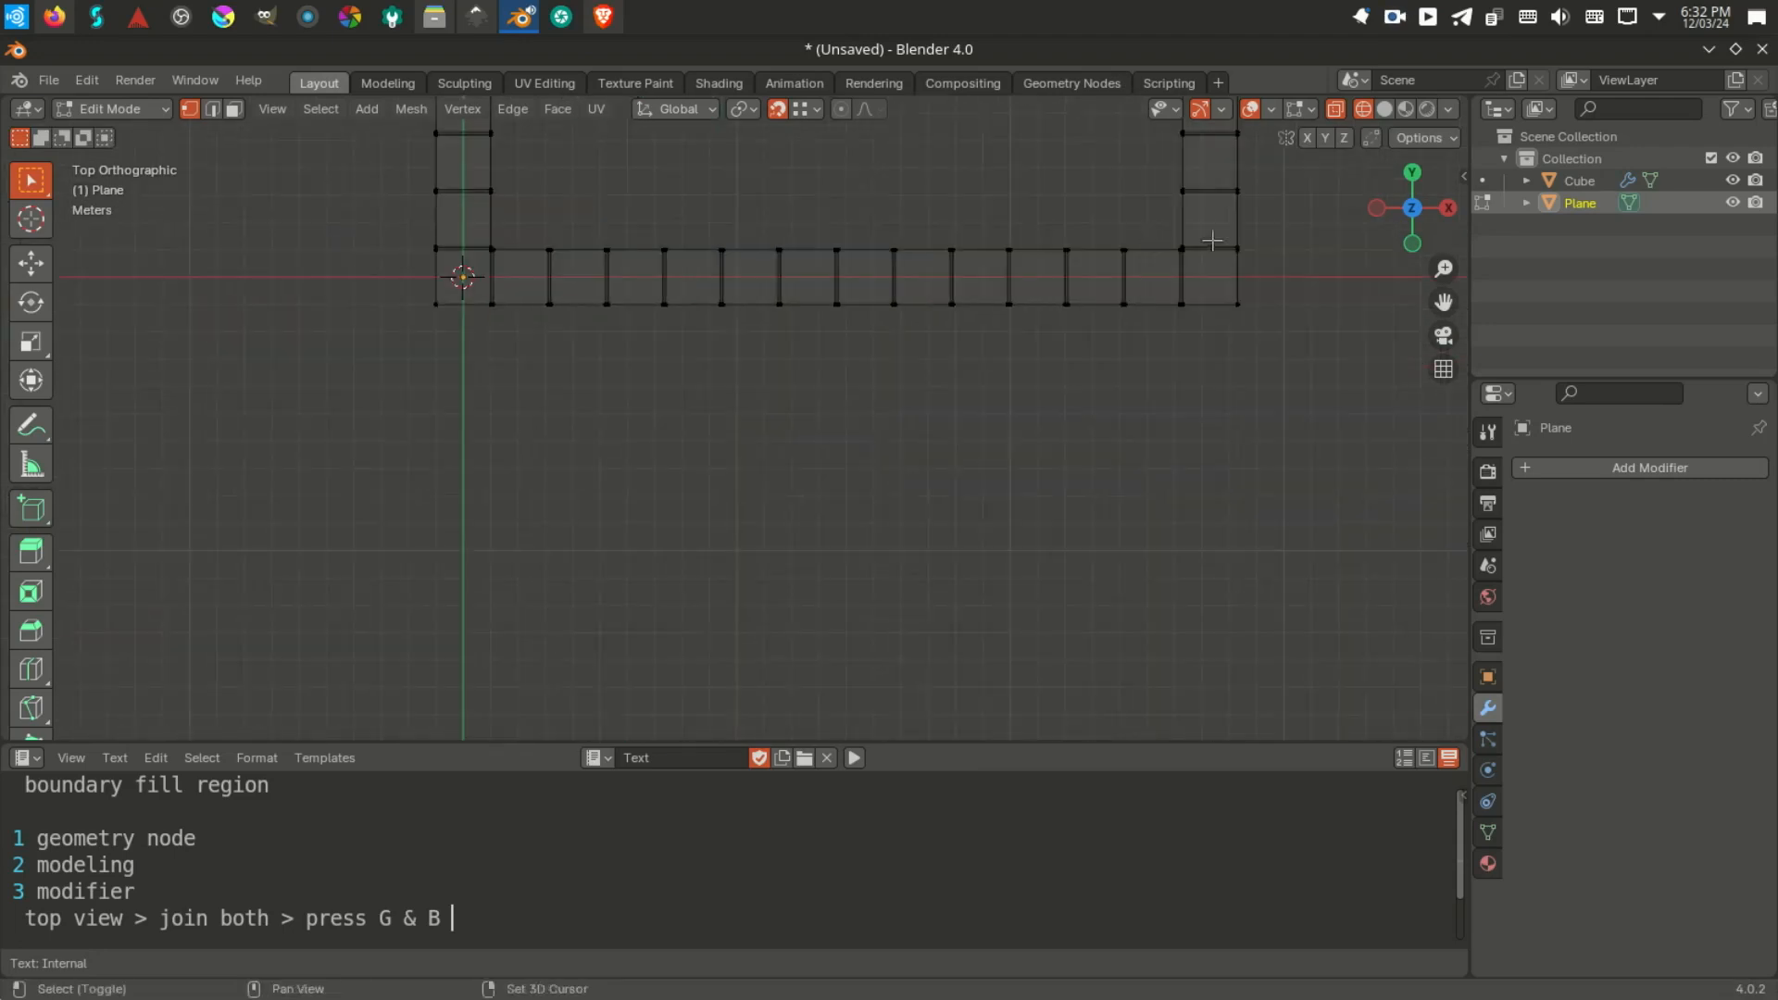
{"action": "middle_click_drag", "start_coordinate": [1210, 238], "coordinate": [747, 411], "text": "shift"}
{"action": "scroll", "coordinate": [755, 454], "scroll_direction": "up", "scroll_amount": 9}
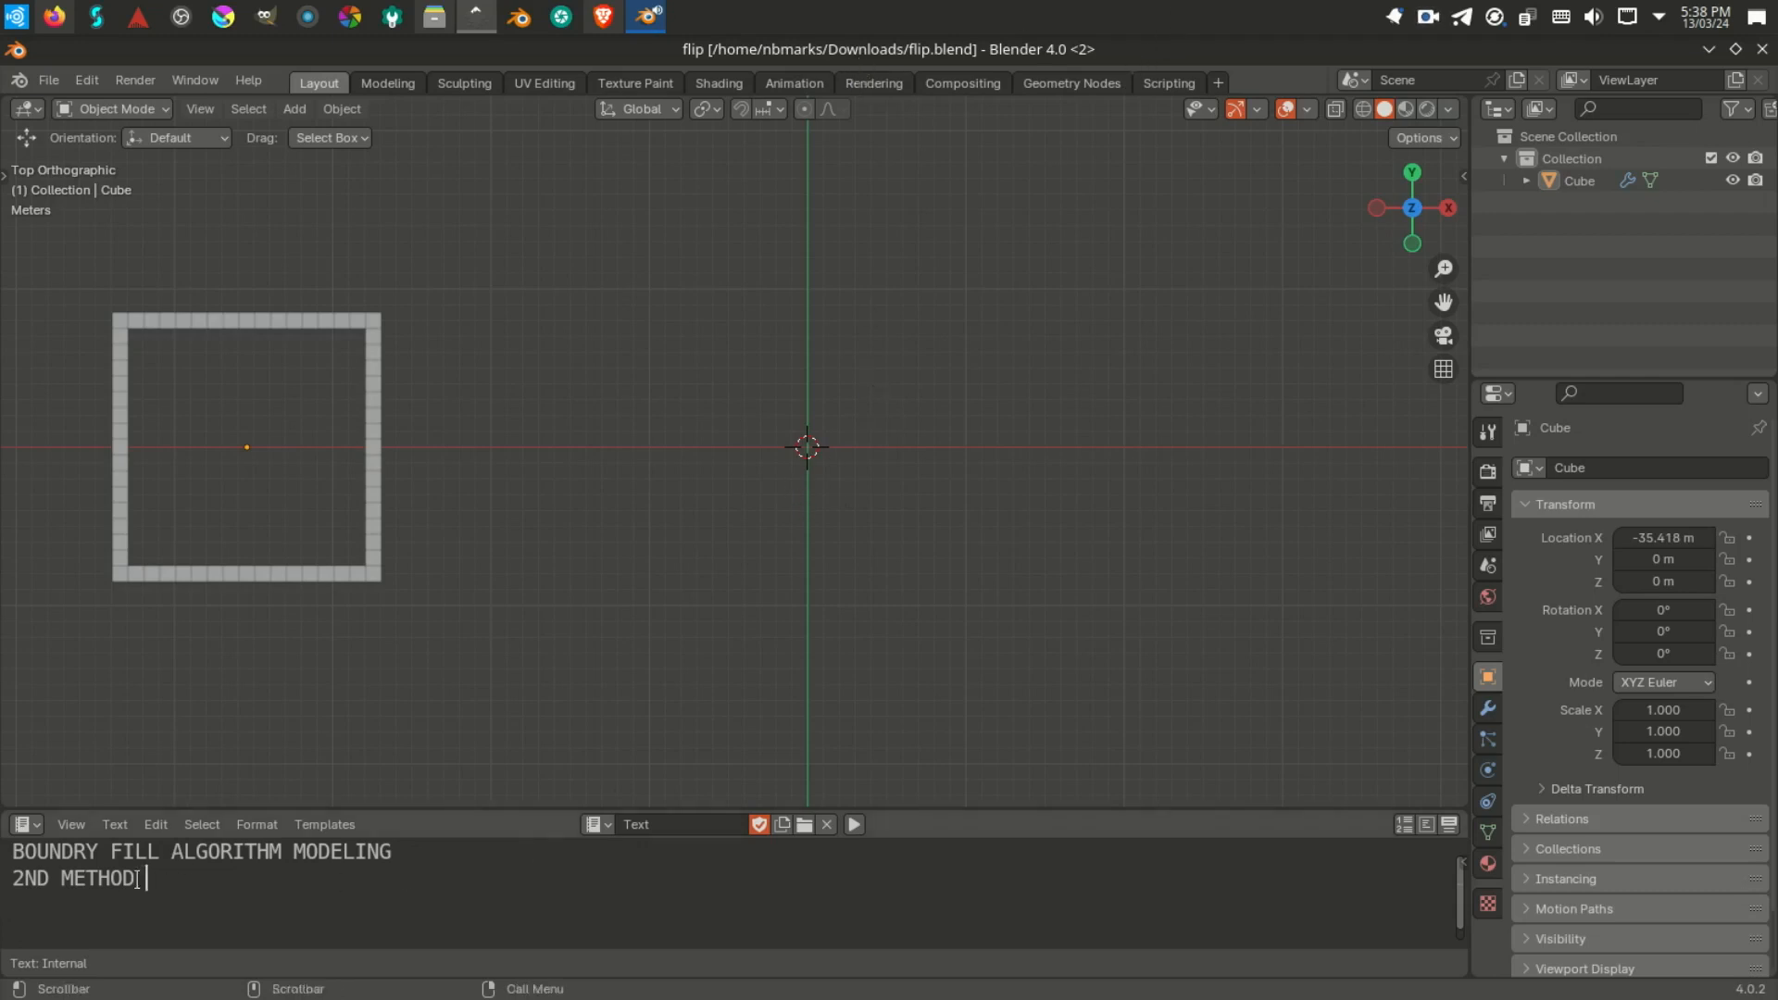
Step: Add a new cube at the world origin in flip.blend and save the file
{"action": "left_click_drag", "start_coordinate": [139, 879], "coordinate": [50, 883]}
{"action": "left_click", "coordinate": [355, 895]}
{"action": "key", "text": "shift+a"}
{"action": "mouse_move", "coordinate": [791, 463]}
{"action": "left_click", "coordinate": [946, 482]}
{"action": "scroll", "coordinate": [944, 491], "scroll_direction": "up", "scroll_amount": 2}
{"action": "scroll", "coordinate": [944, 490], "scroll_direction": "down", "scroll_amount": 2}
{"action": "key", "text": "ctrl+s"}
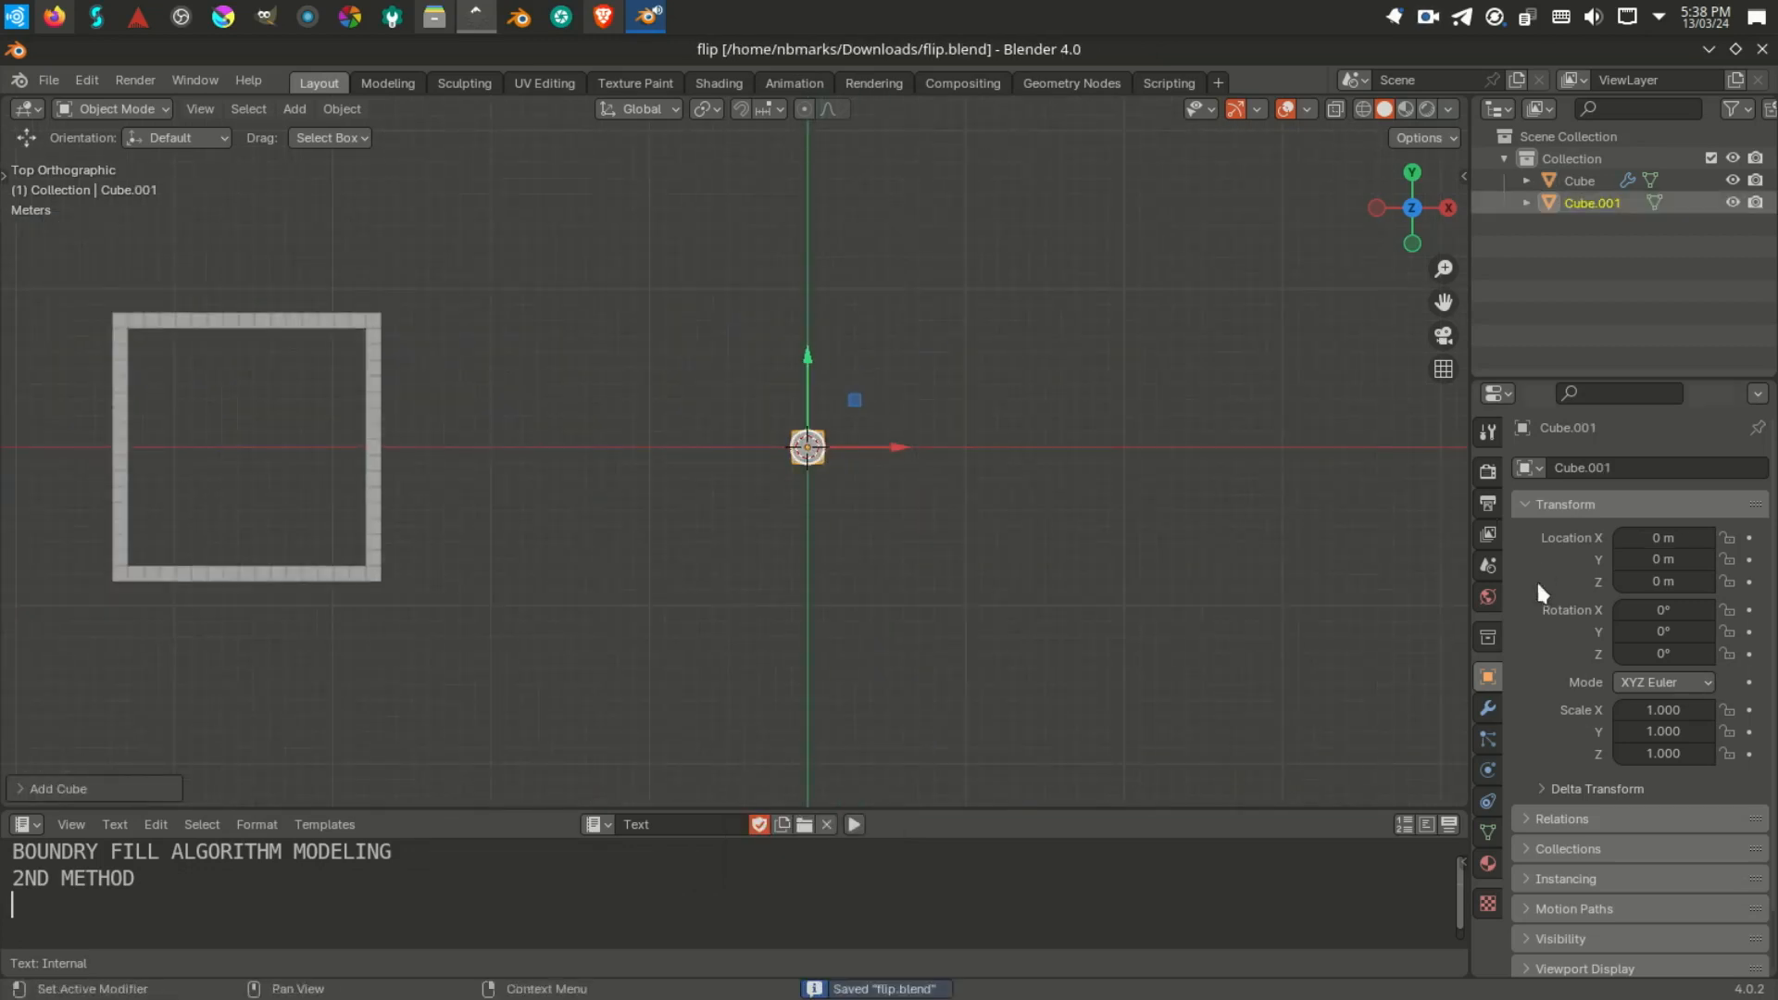
Step: Add an Array modifier to the new cube and set its count to 12
{"action": "left_click", "coordinate": [1489, 708]}
{"action": "left_click", "coordinate": [1544, 465]}
{"action": "mouse_move", "coordinate": [1463, 530]}
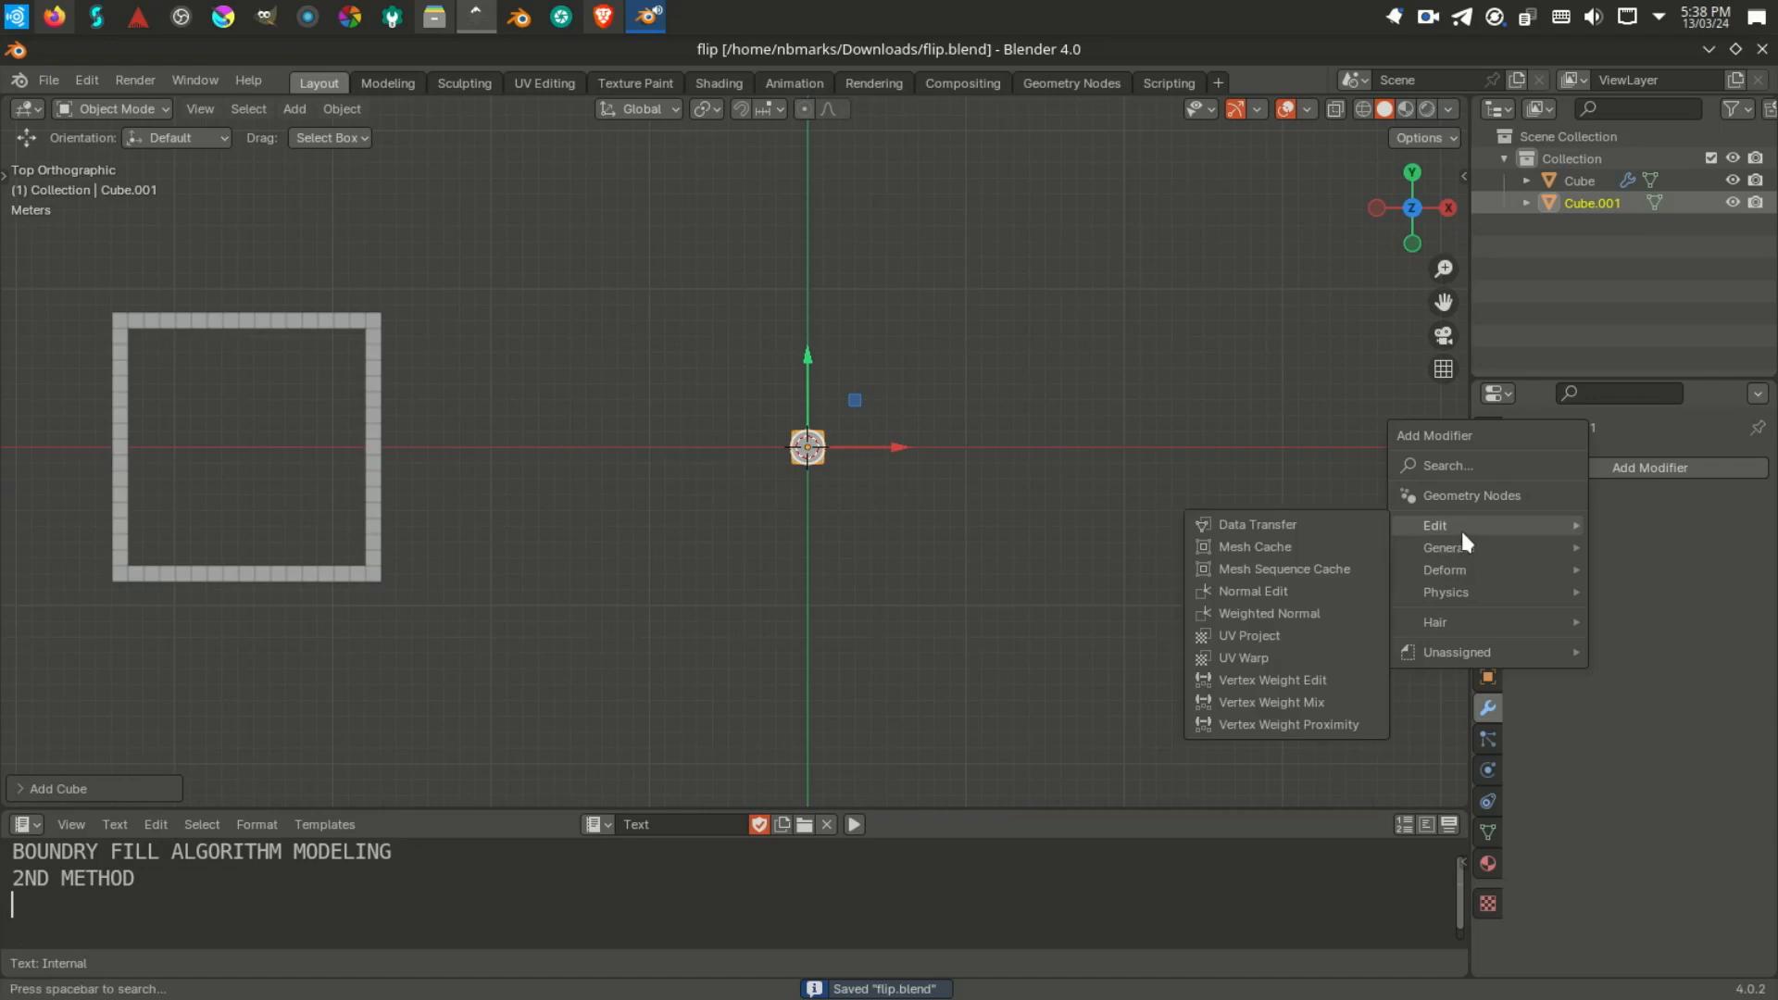
{"action": "left_click", "coordinate": [1245, 548]}
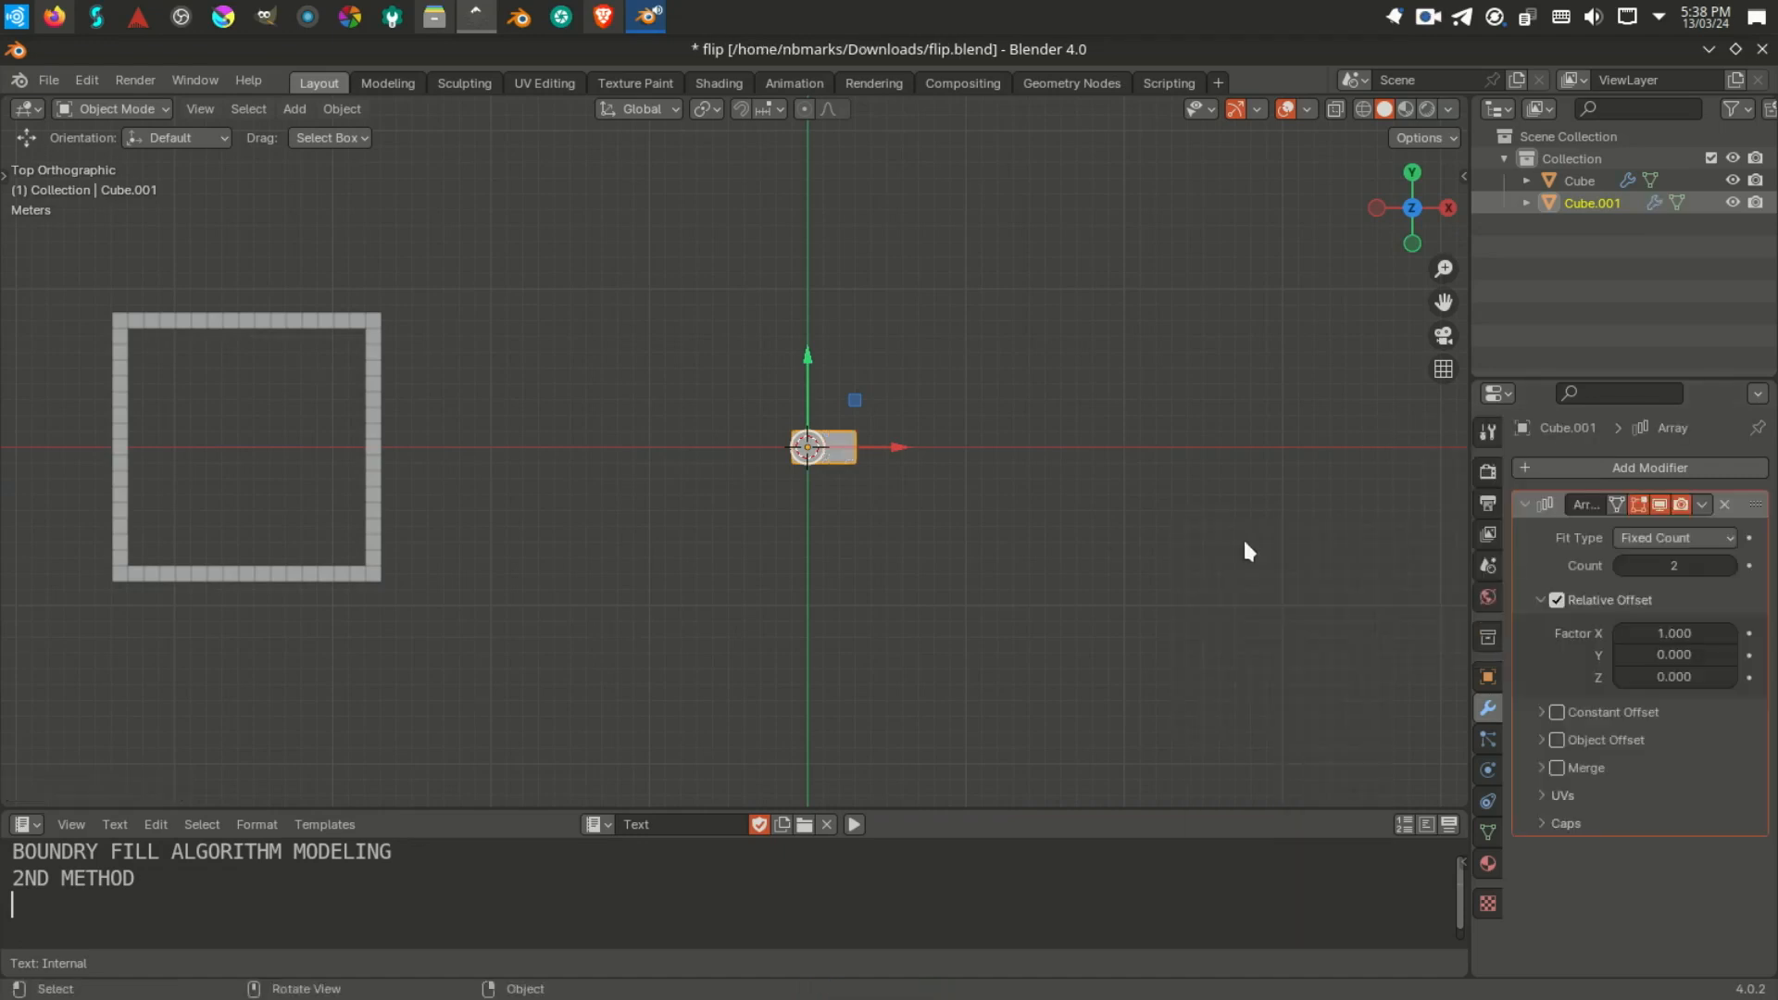
{"action": "left_click", "coordinate": [1700, 565]}
{"action": "type", "text": "1"}
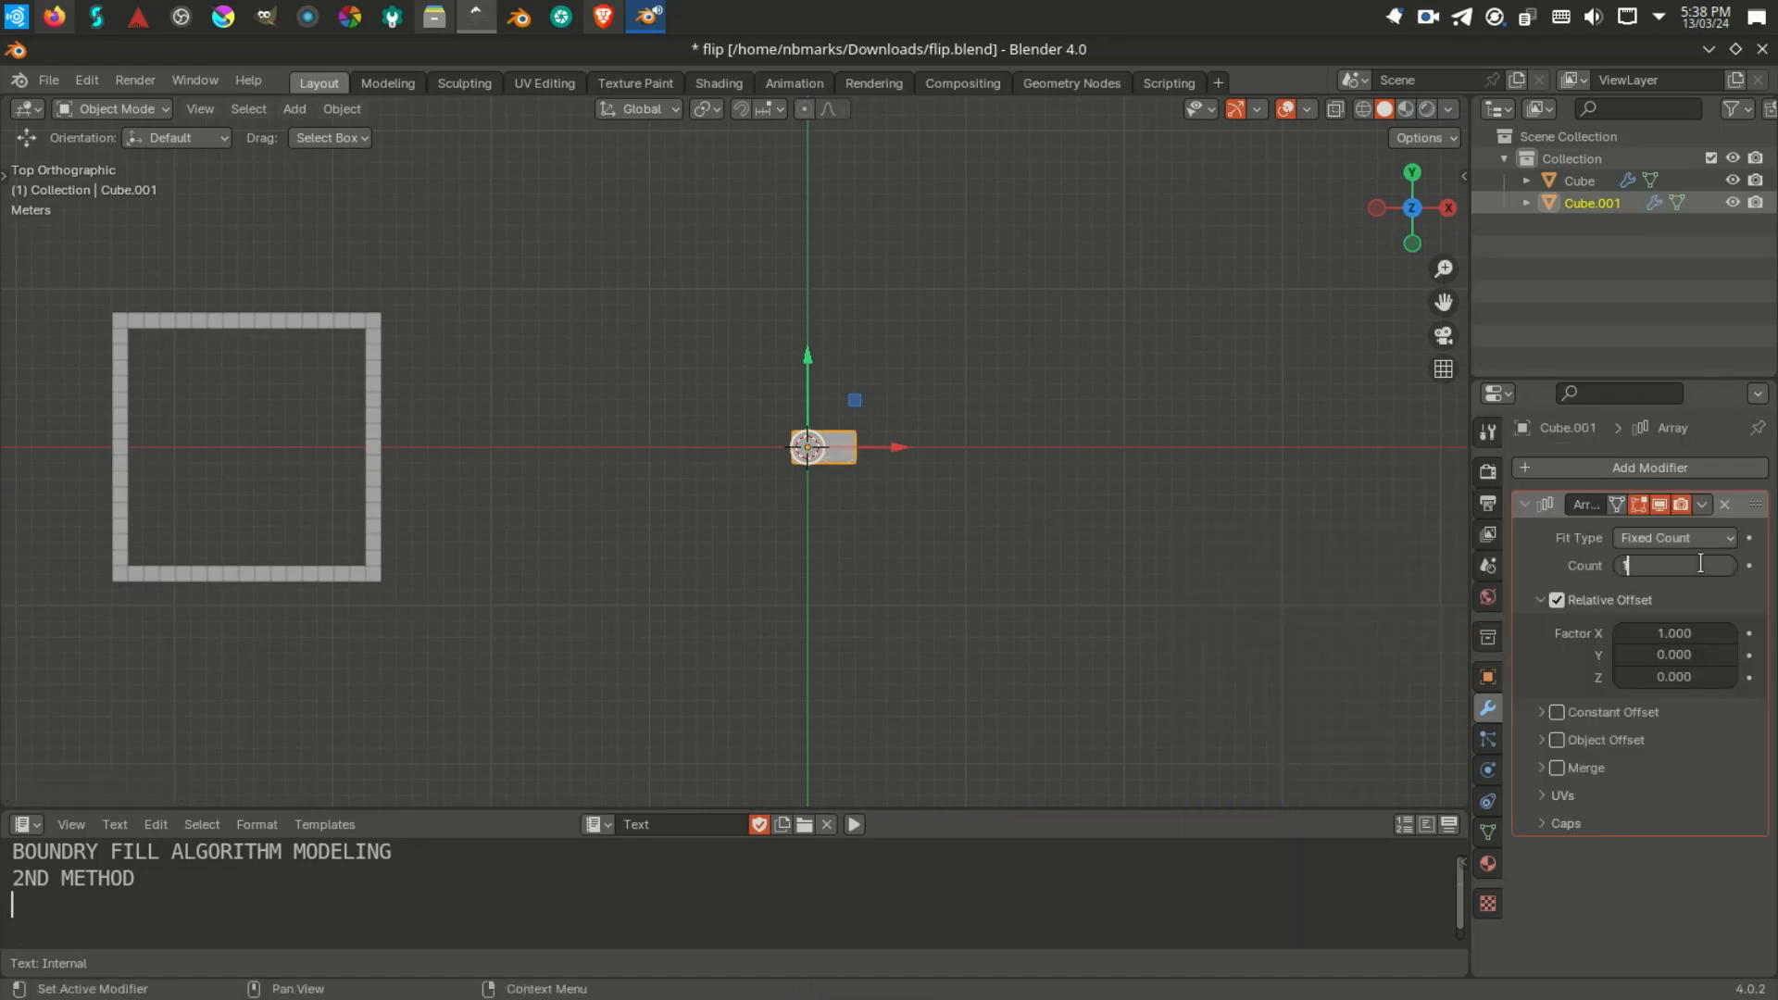
{"action": "type", "text": "2"}
{"action": "key", "text": "Return"}
Step: Set the array's relative offset X factor to 1.05 to leave small gaps between the cubes
{"action": "left_click", "coordinate": [1677, 629]}
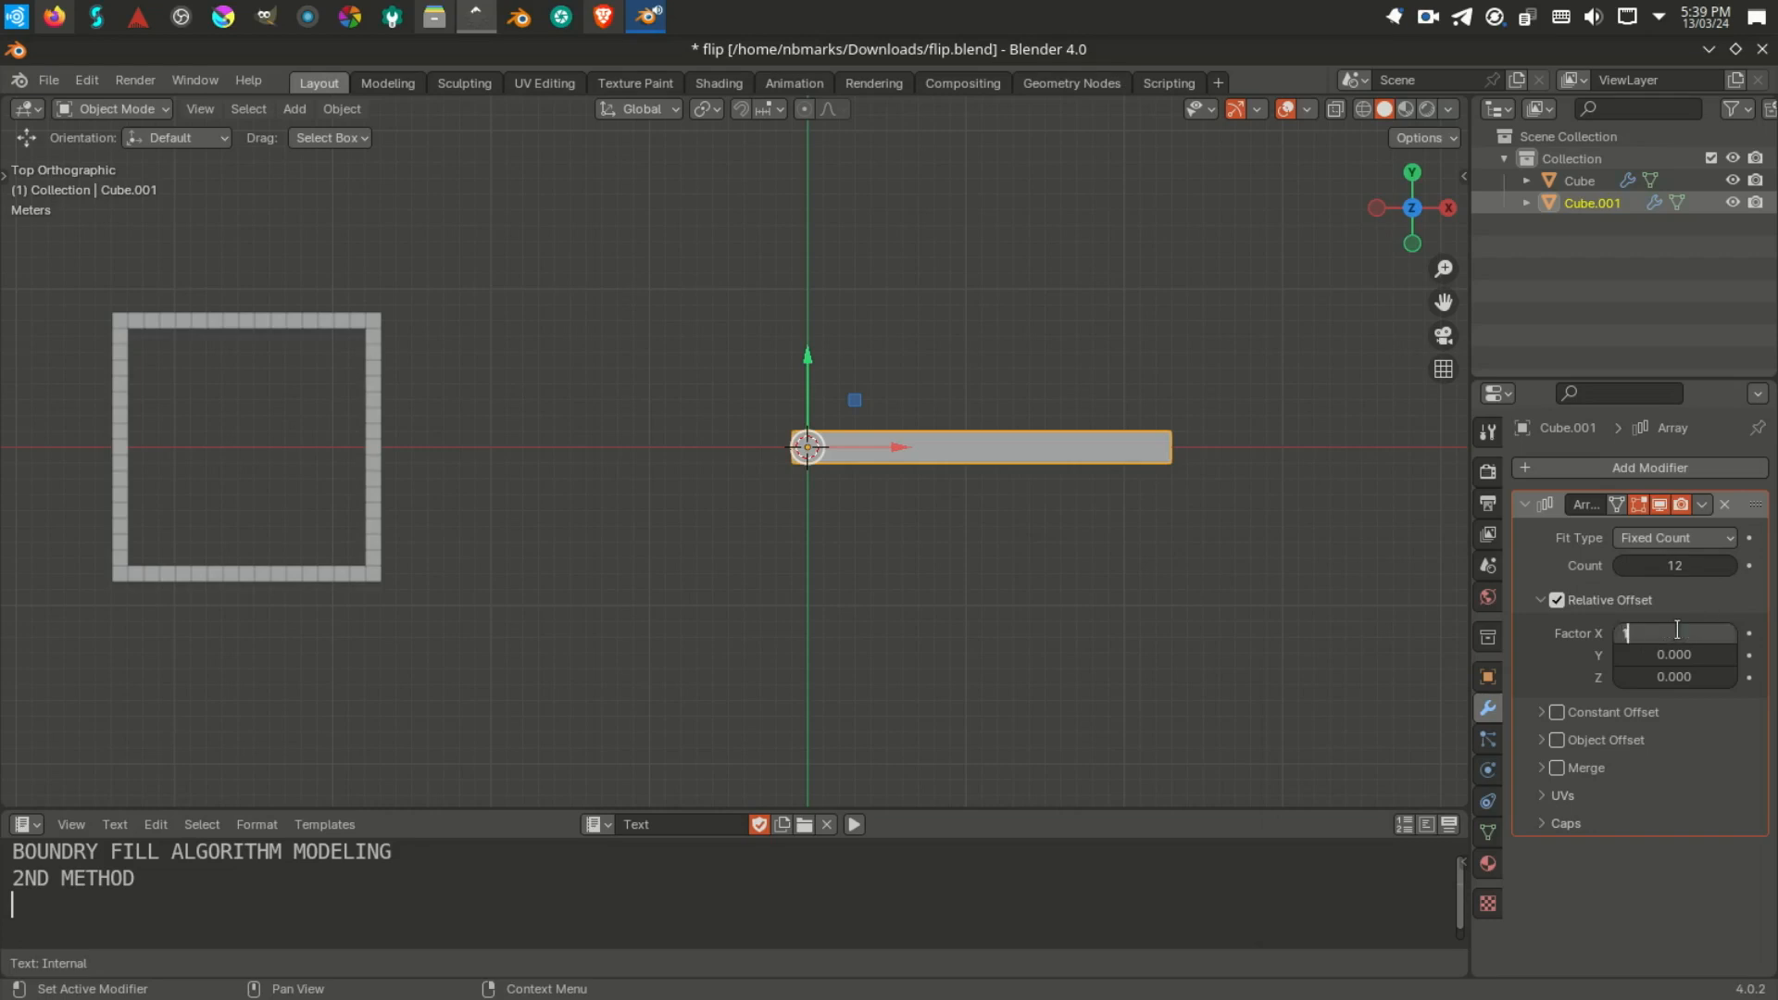
{"action": "key", "text": "Return"}
{"action": "scroll", "coordinate": [882, 476], "scroll_direction": "up", "scroll_amount": 3}
{"action": "middle_click_drag", "start_coordinate": [615, 570], "coordinate": [554, 556], "text": "shift"}
{"action": "scroll", "coordinate": [640, 518], "scroll_direction": "up", "scroll_amount": 3}
{"action": "scroll", "coordinate": [642, 515], "scroll_direction": "down", "scroll_amount": 4}
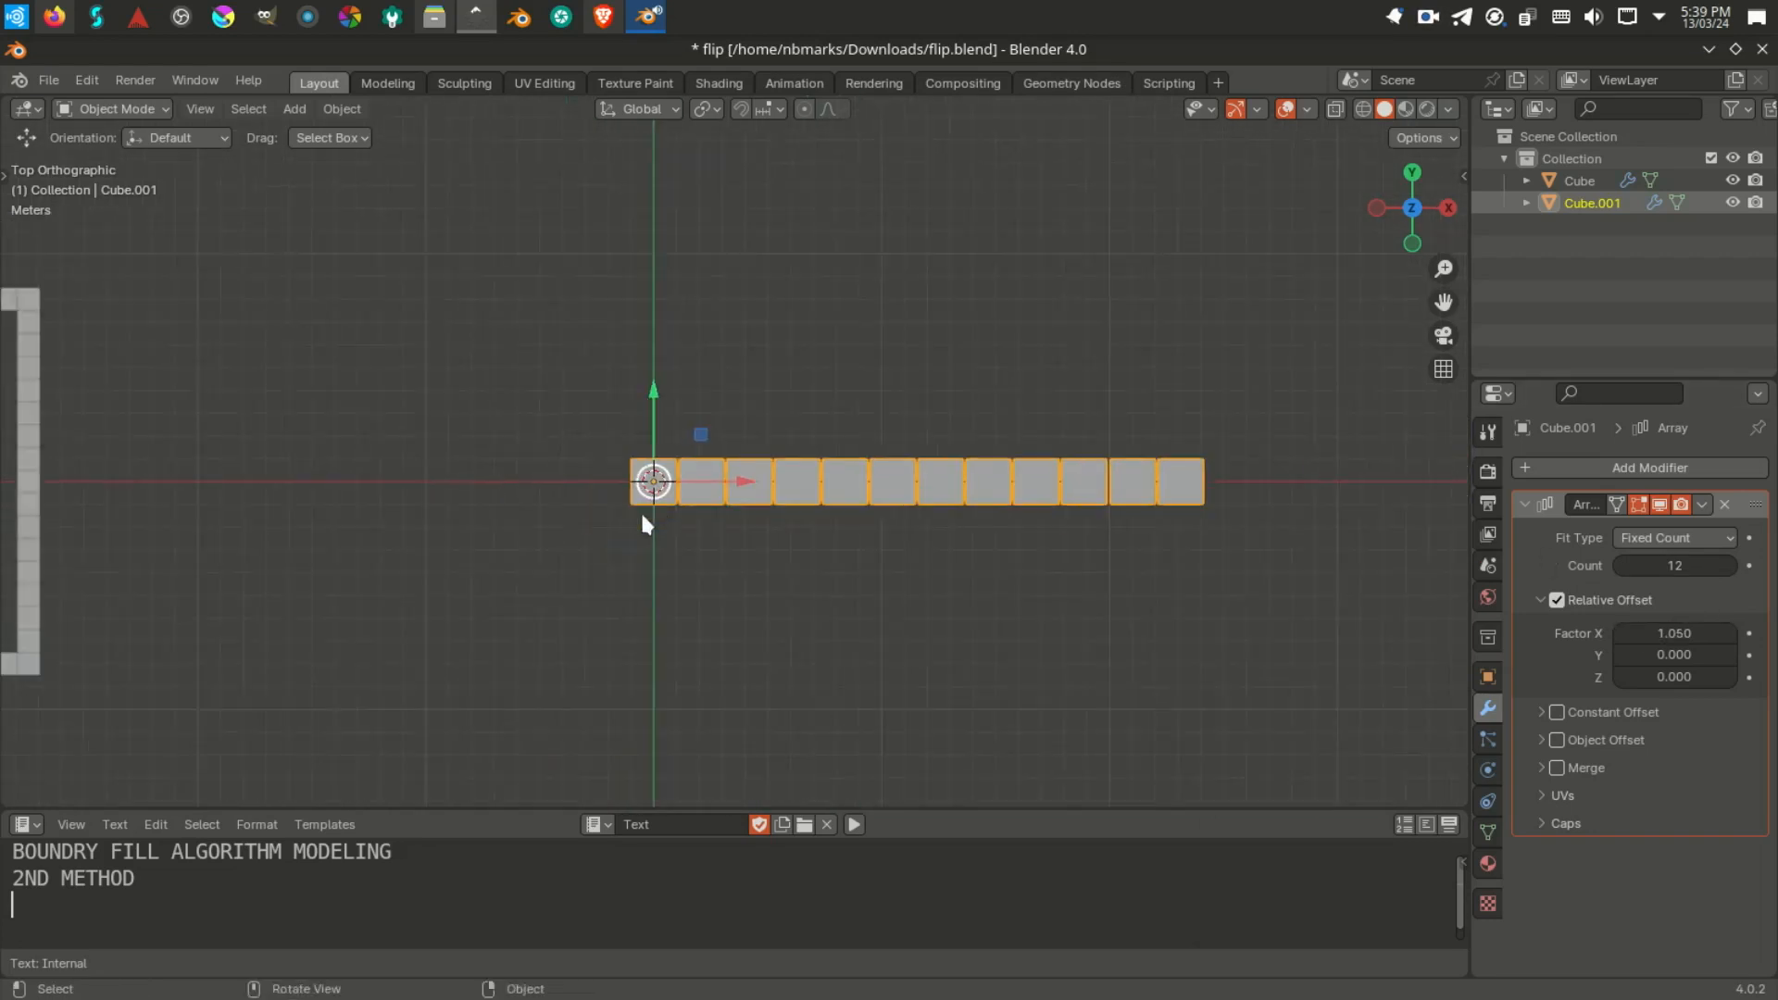
{"action": "scroll", "coordinate": [654, 515], "scroll_direction": "down", "scroll_amount": 1}
Step: Display the viewport in wireframe shading and save the file
{"action": "key", "text": "z"}
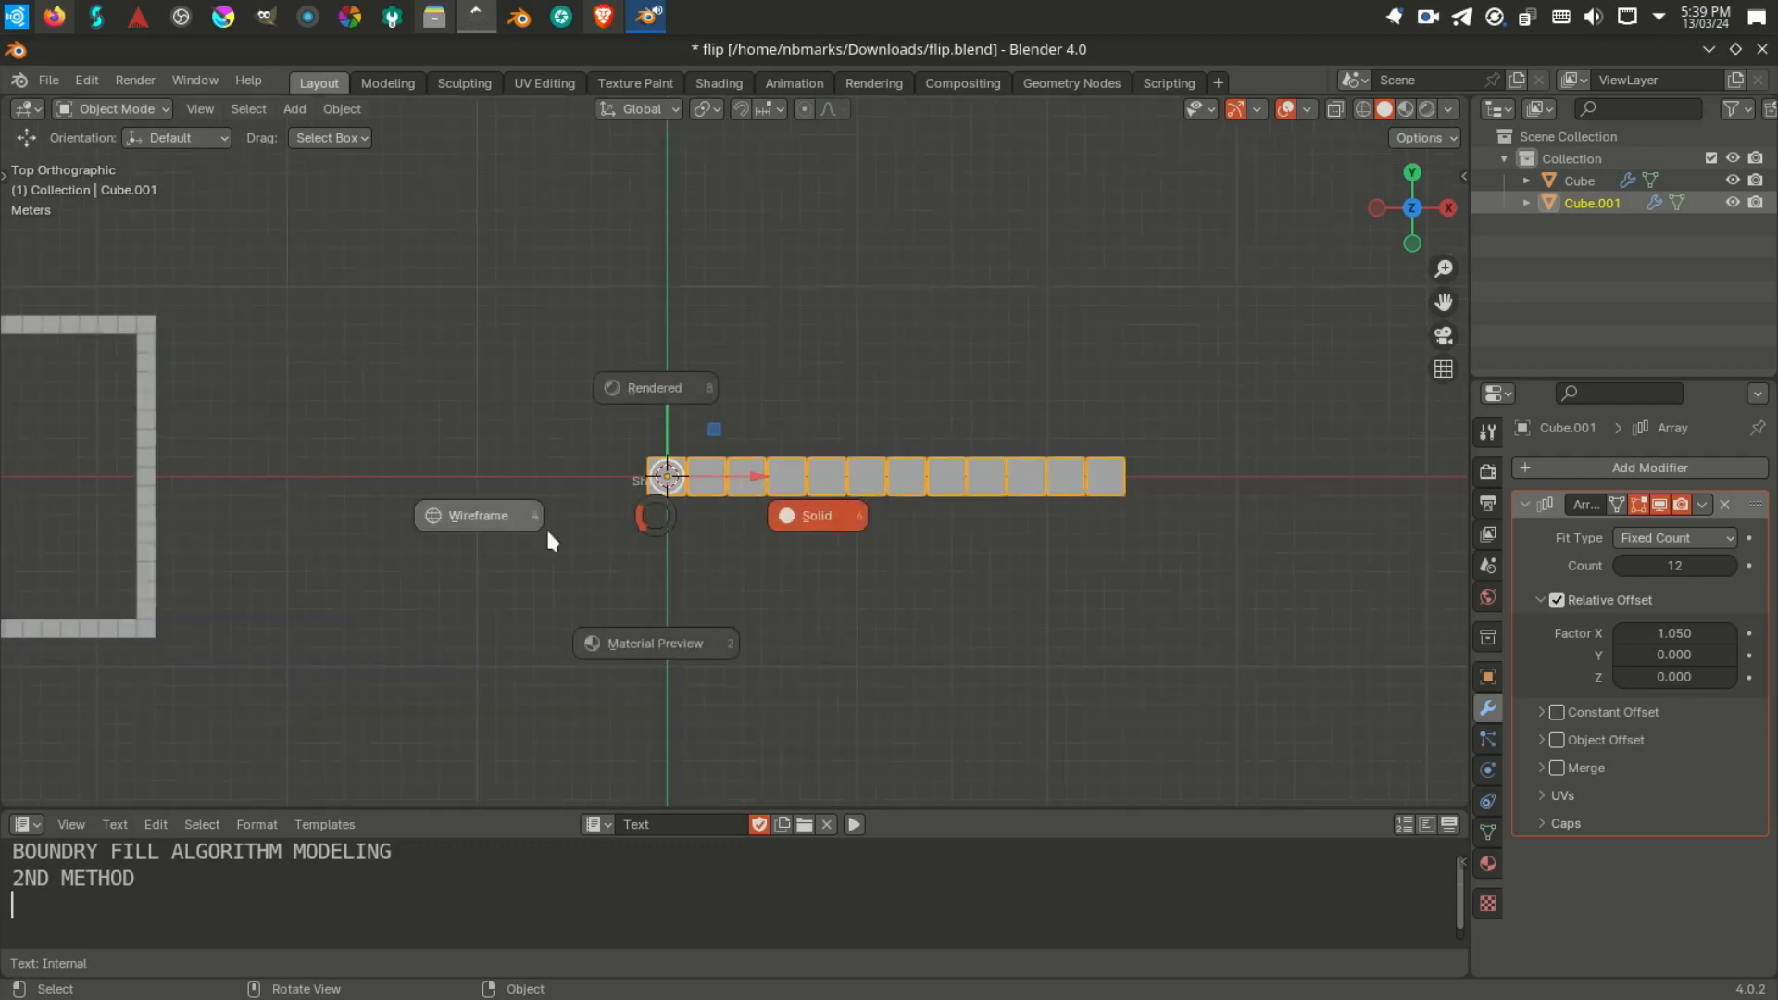
{"action": "left_click", "coordinate": [533, 508]}
{"action": "key", "text": "ctrl+s"}
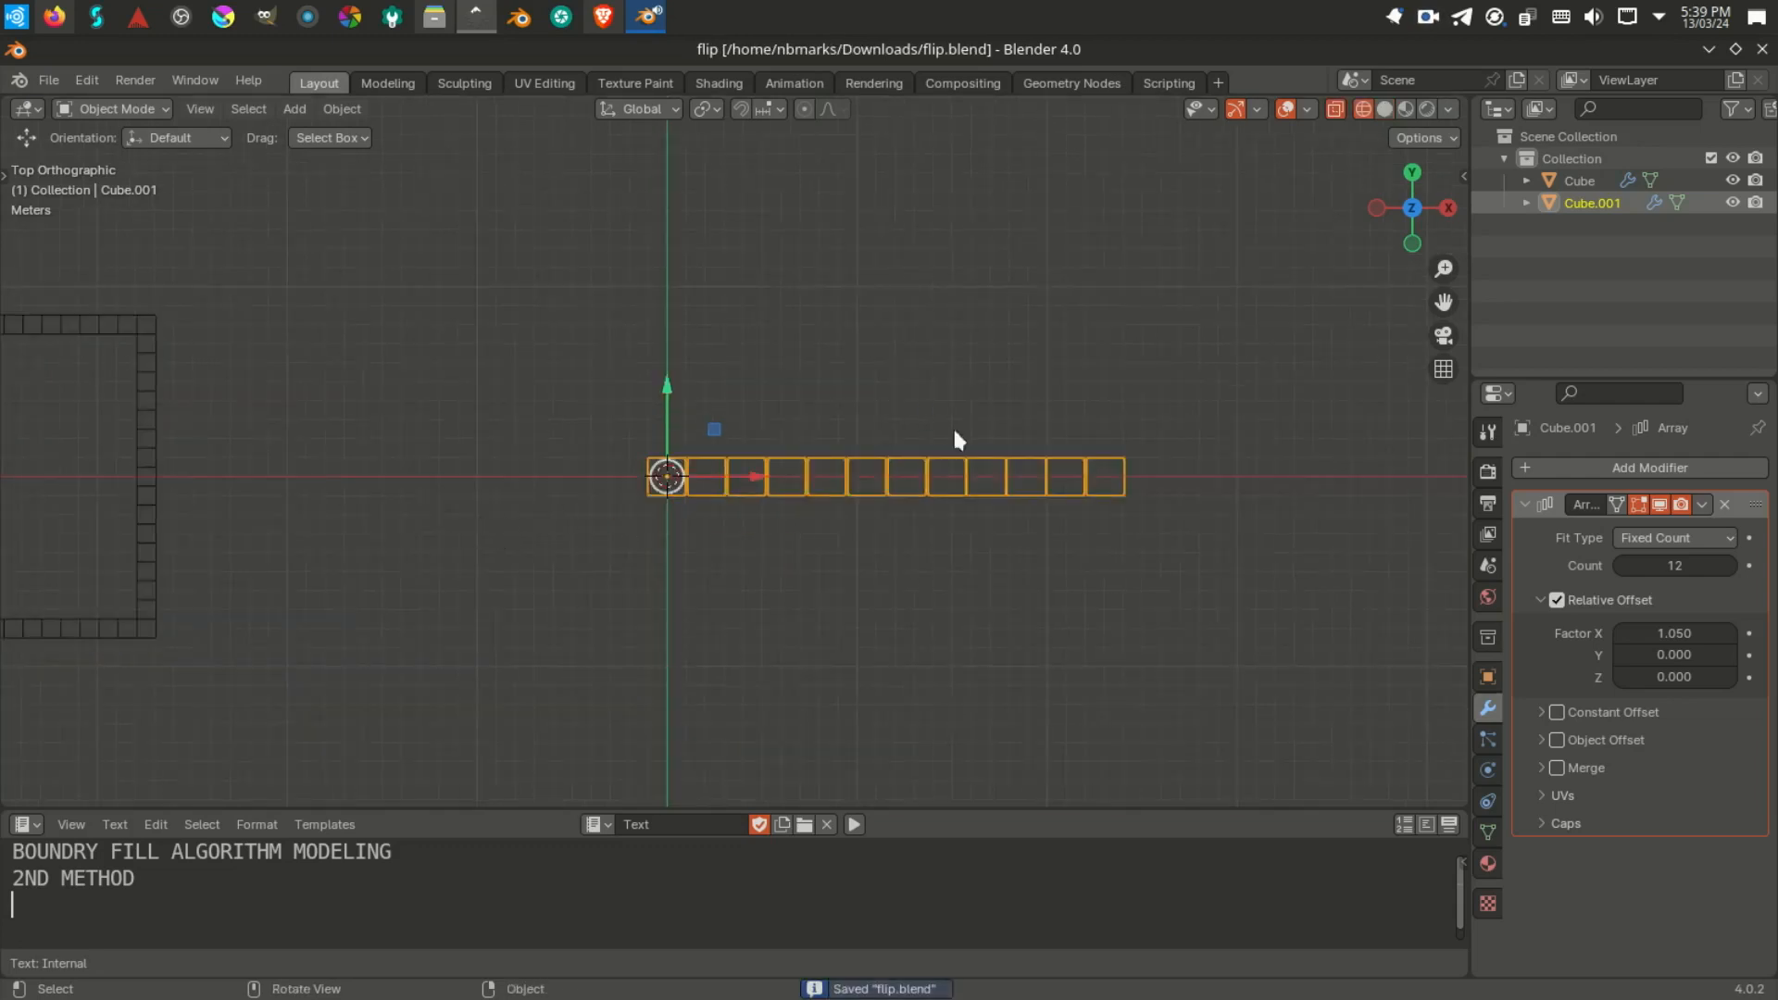
Step: Collapse the Array settings, add a Mirror modifier to the cube row, and save the file
{"action": "left_click", "coordinate": [1519, 503]}
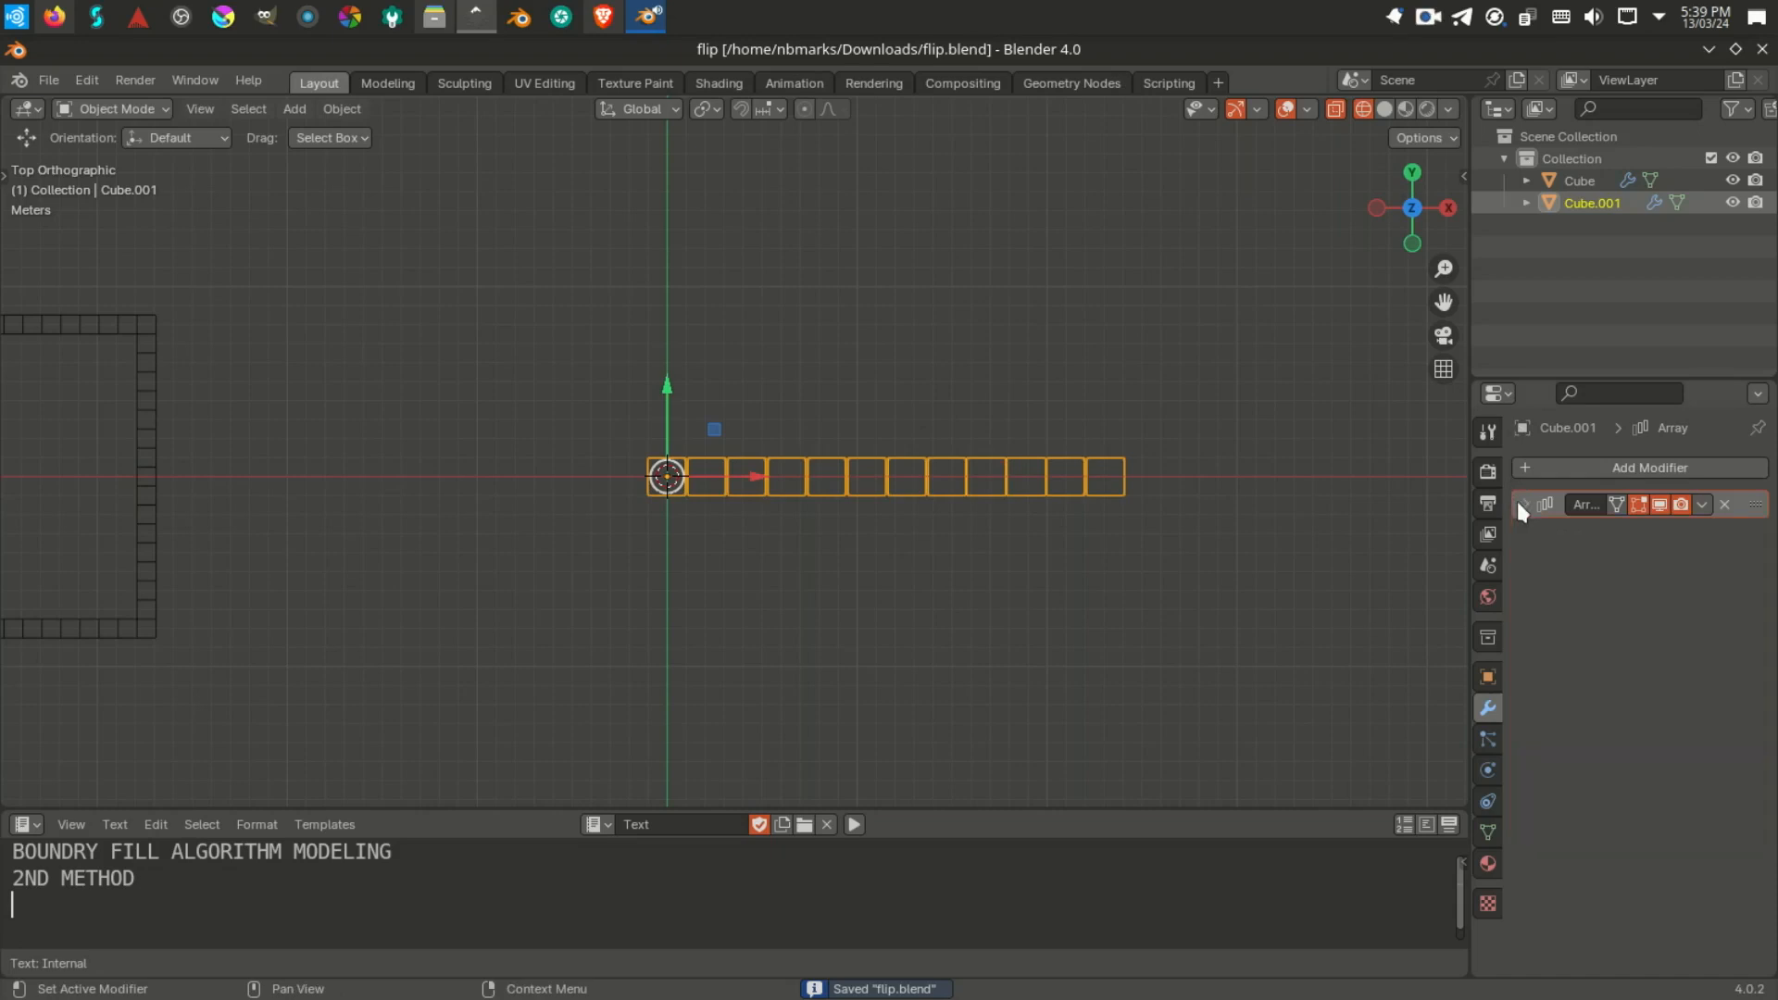
{"action": "left_click", "coordinate": [1563, 469]}
{"action": "mouse_move", "coordinate": [1520, 471]}
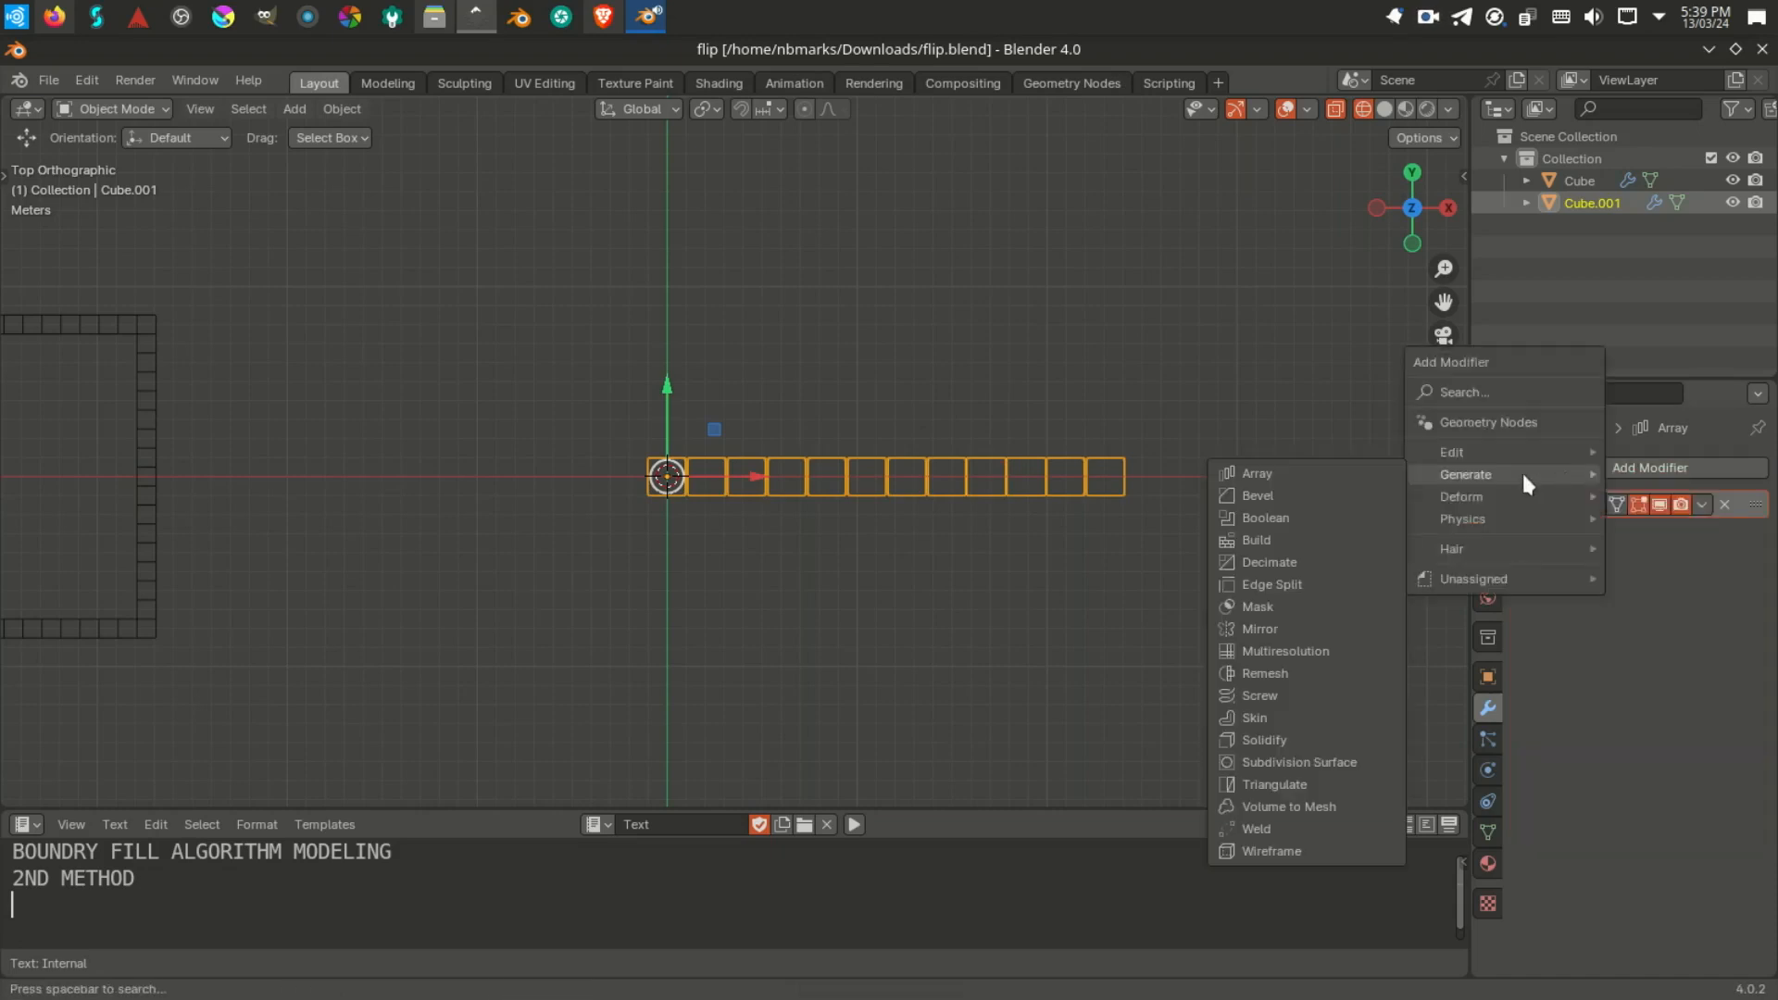
{"action": "left_click", "coordinate": [1282, 628]}
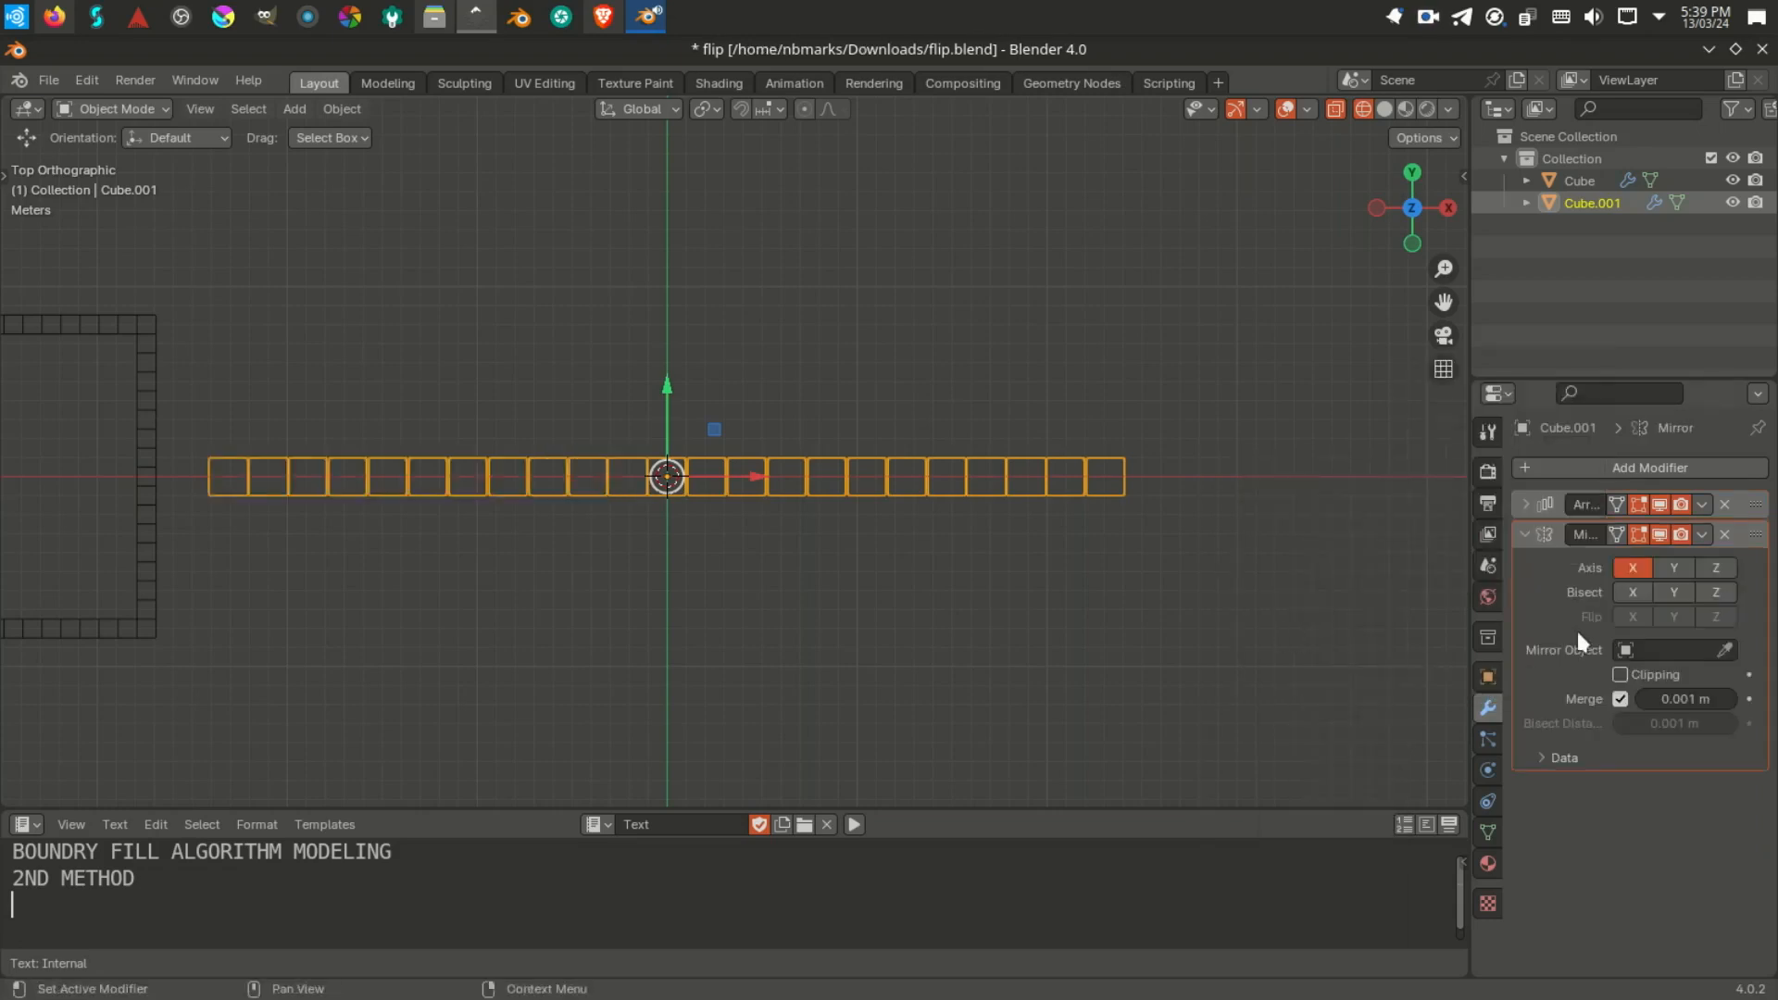
{"action": "key", "text": "ctrl+s"}
{"action": "key", "text": "shift+a"}
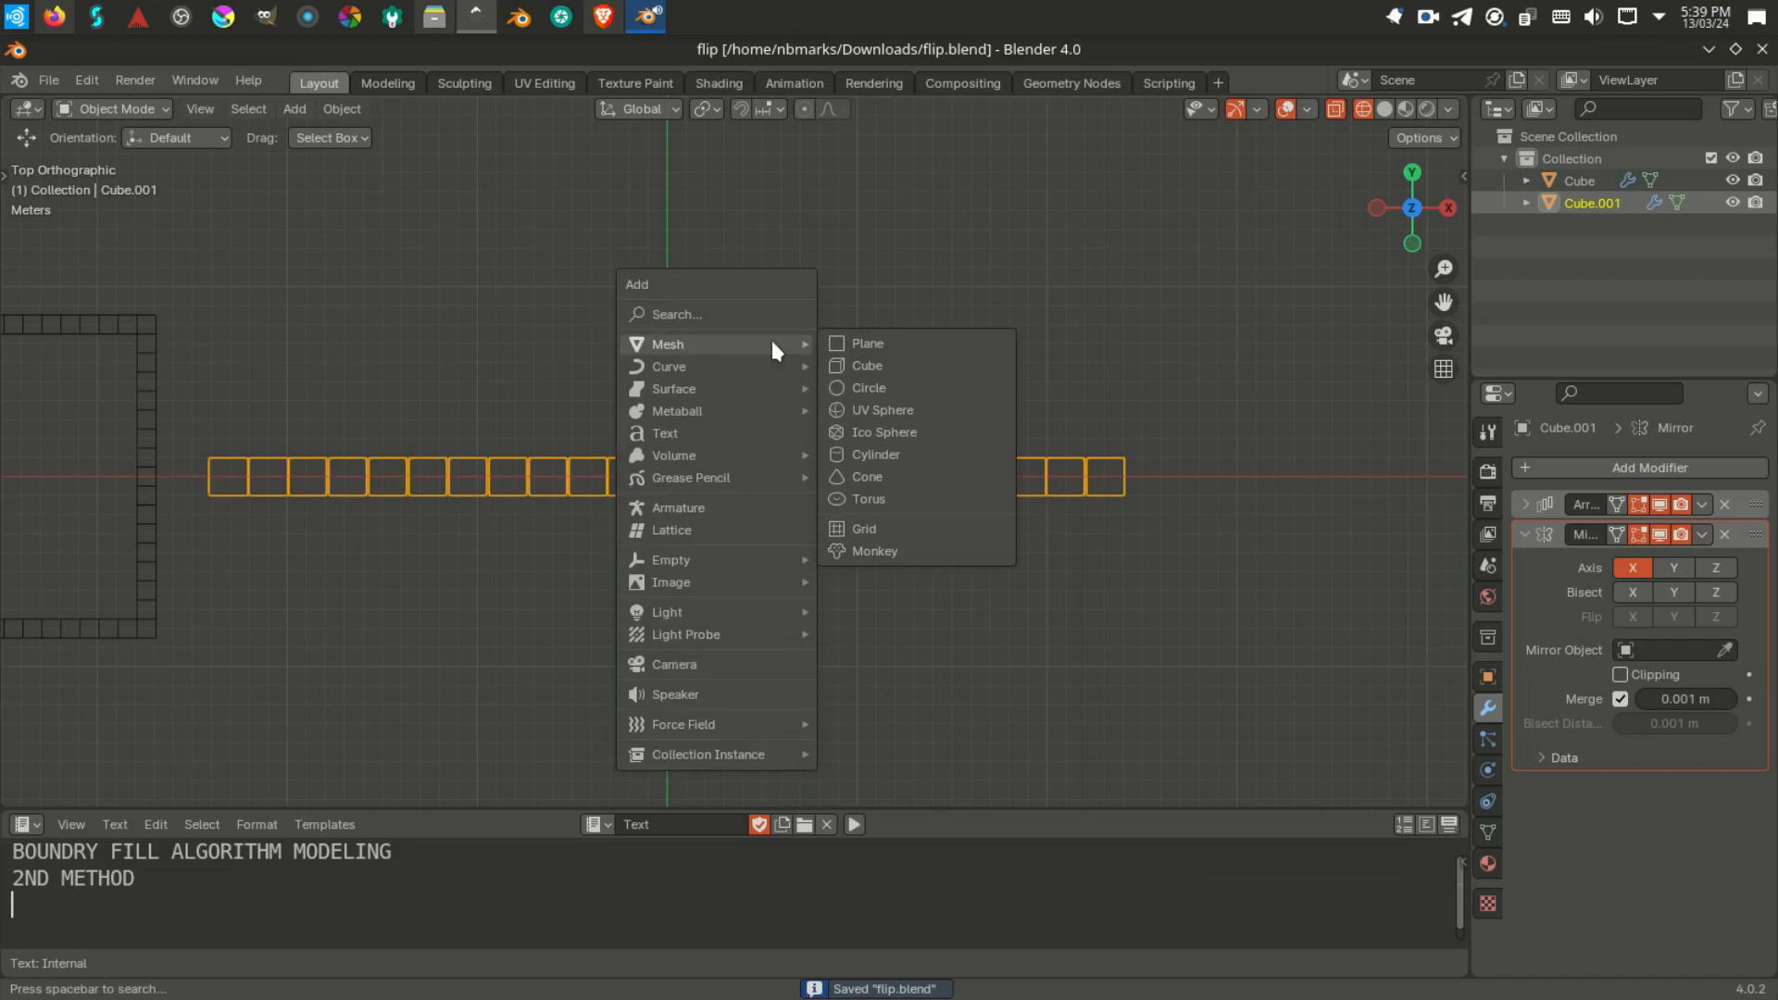
{"action": "mouse_move", "coordinate": [689, 391]}
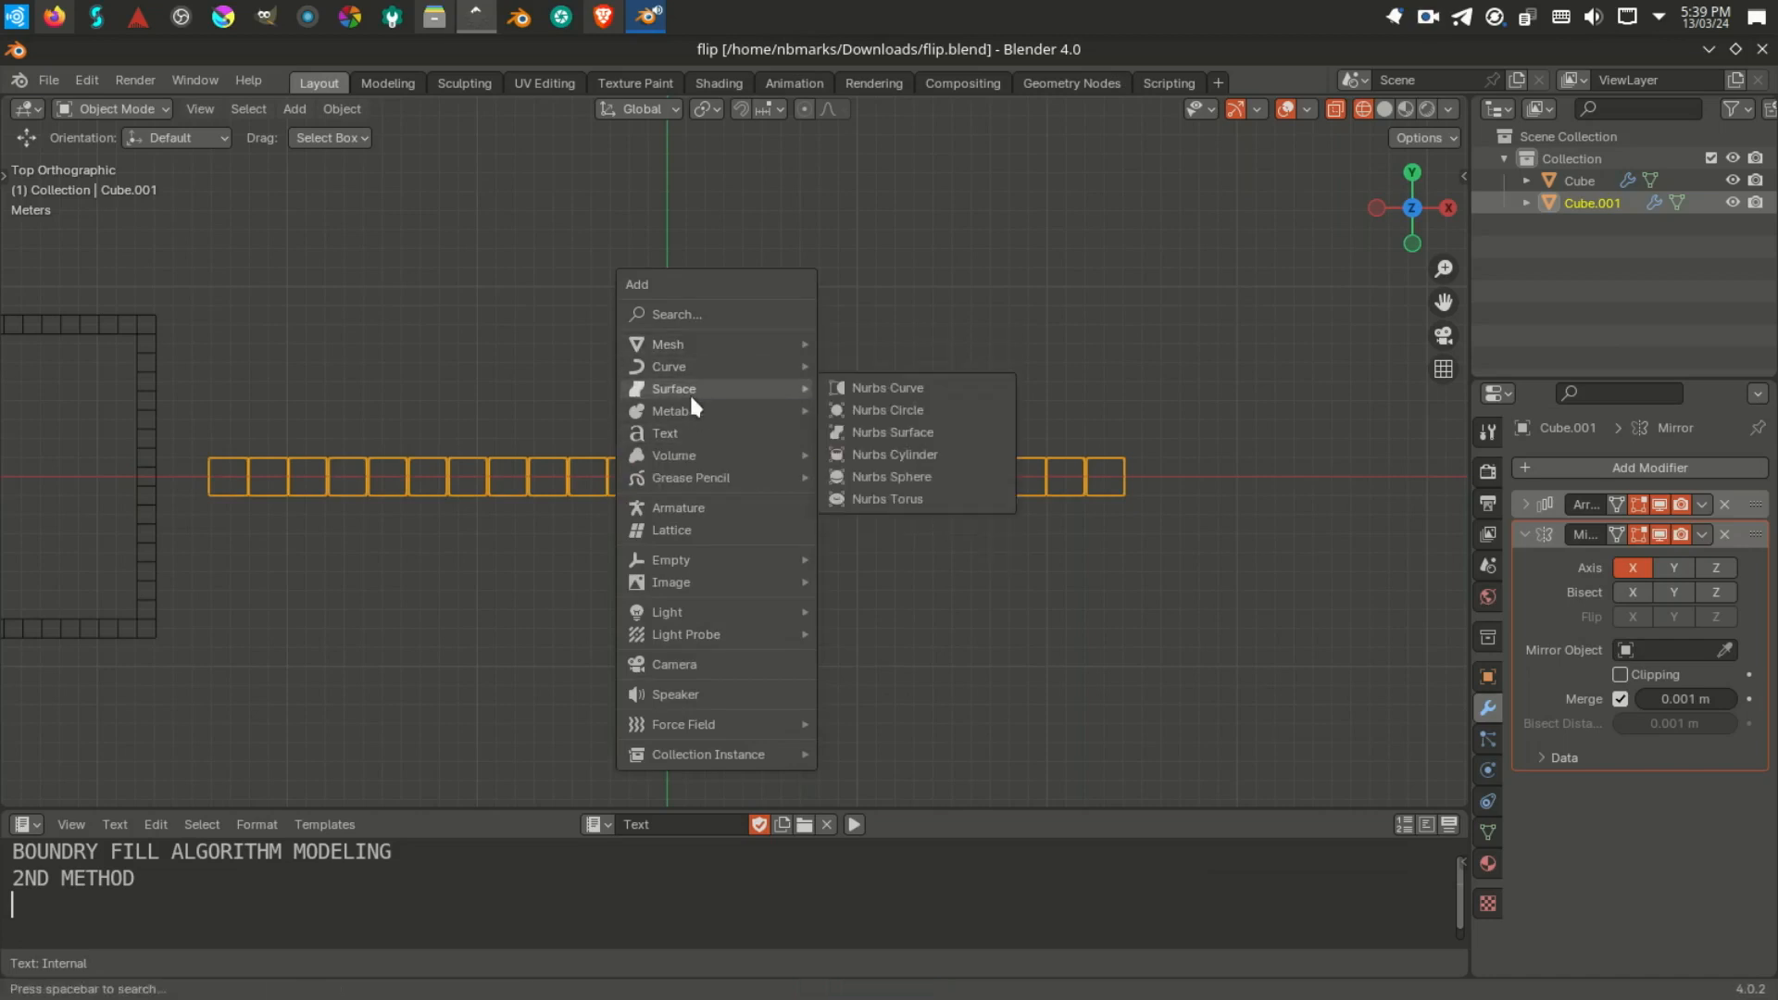
{"action": "left_click", "coordinate": [686, 519]}
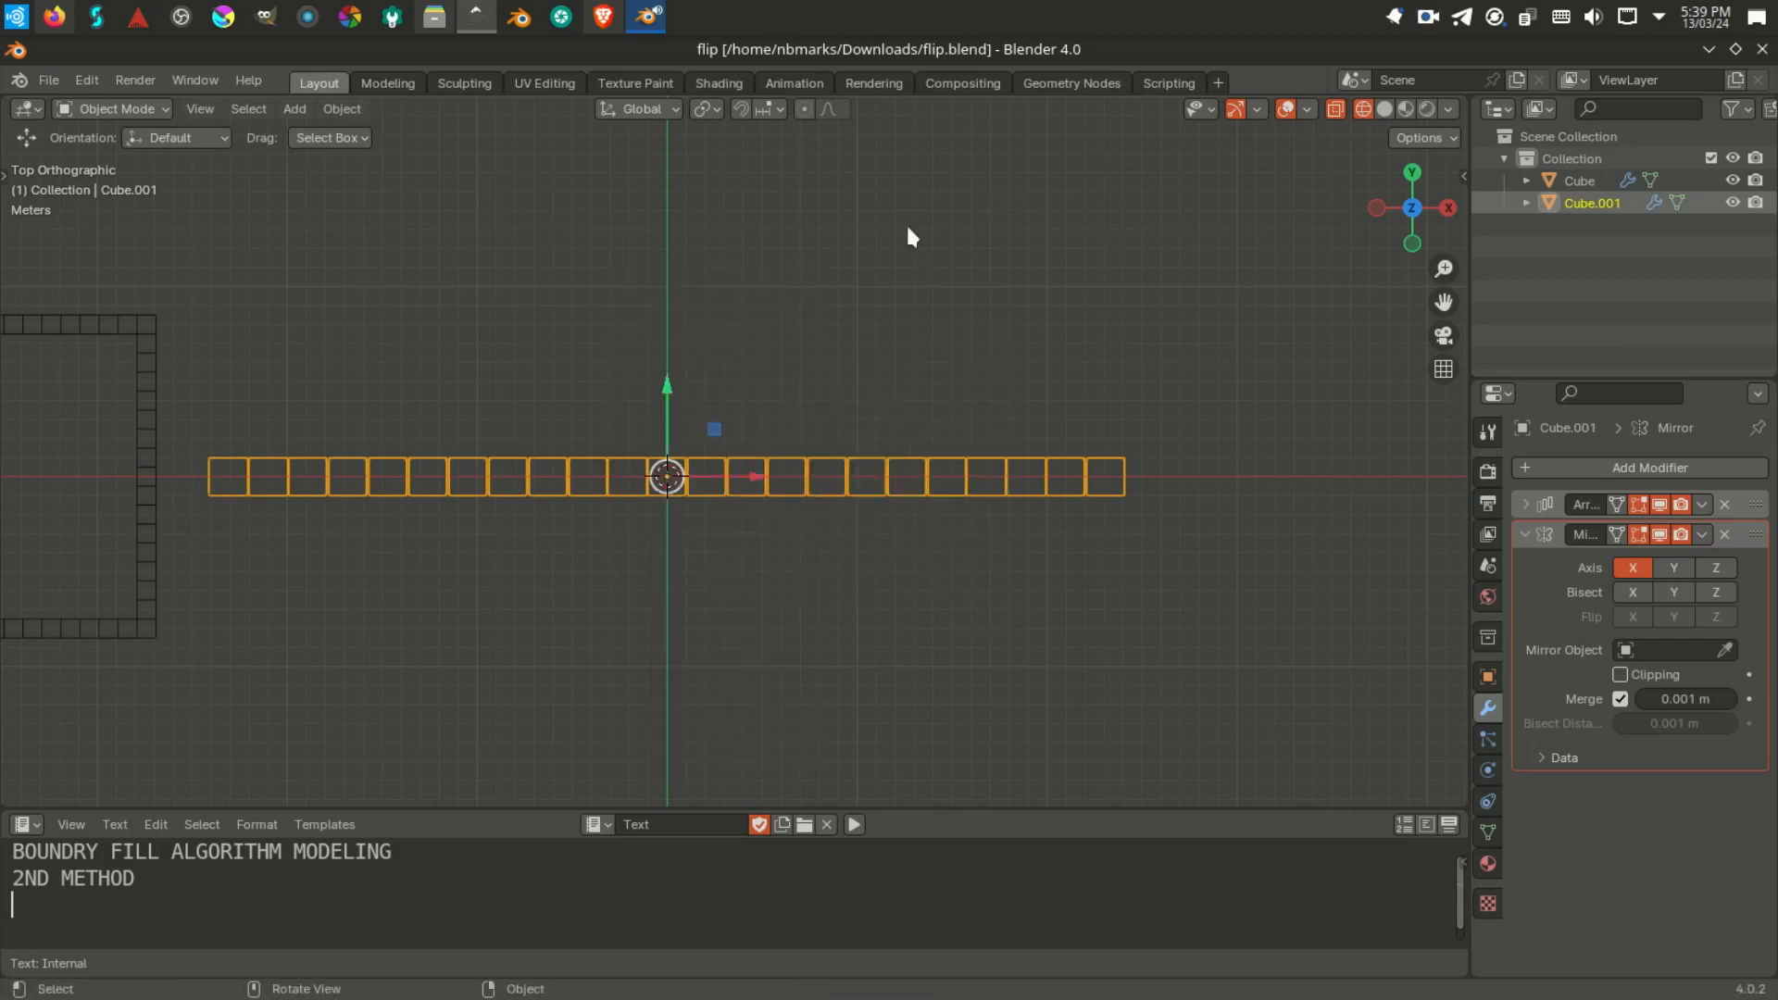
Step: Snap the 3D cursor to the world origin and add an Arrows empty there
{"action": "key", "text": "shift+s"}
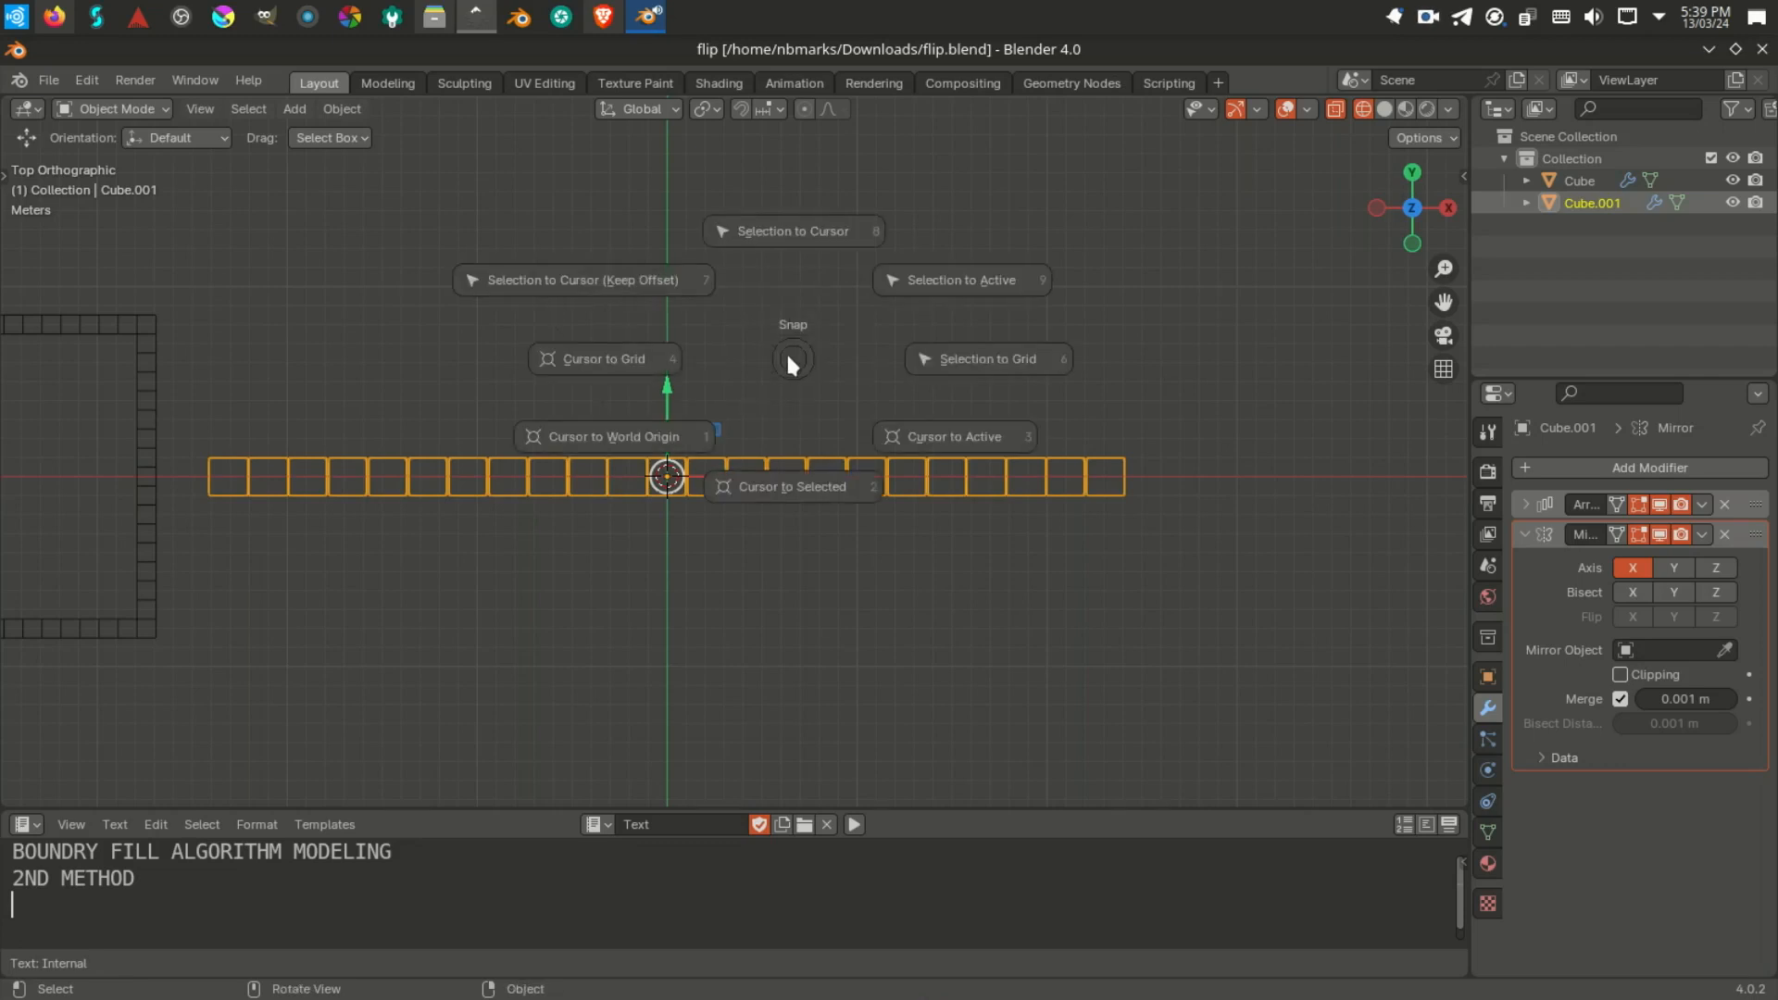
{"action": "left_click", "coordinate": [604, 437]}
{"action": "key", "text": "shift+a"}
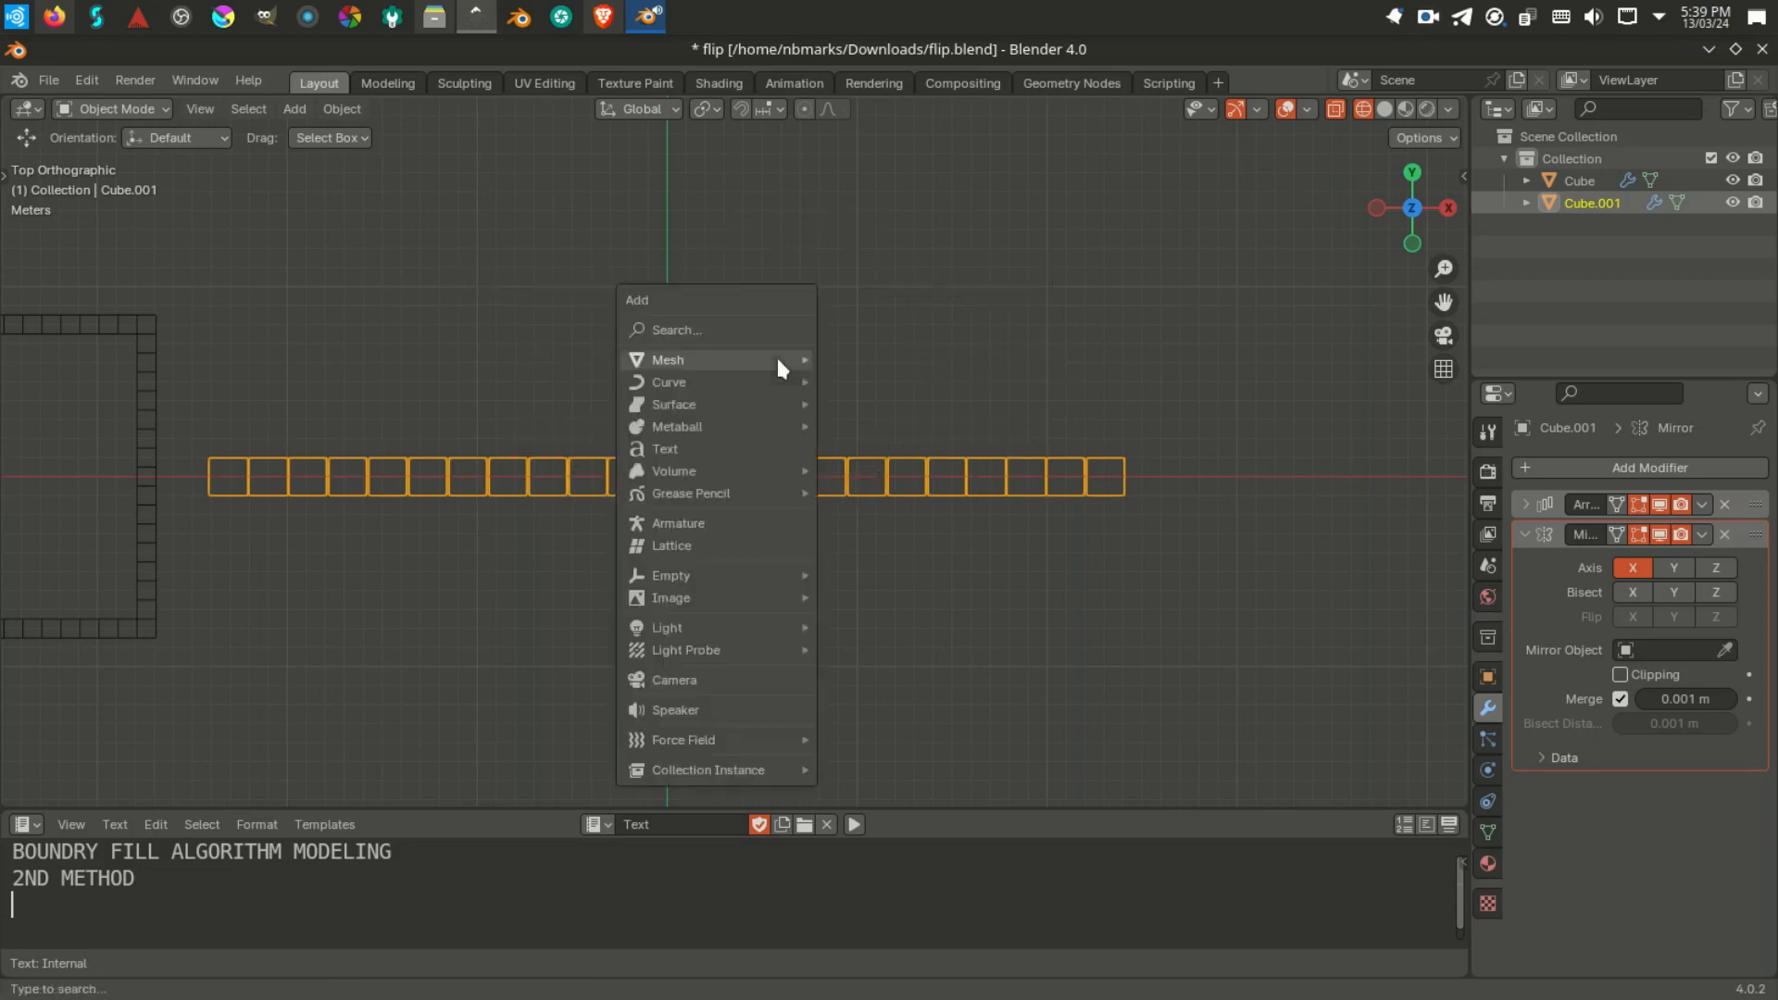
{"action": "left_click", "coordinate": [295, 110]}
{"action": "mouse_move", "coordinate": [358, 349]}
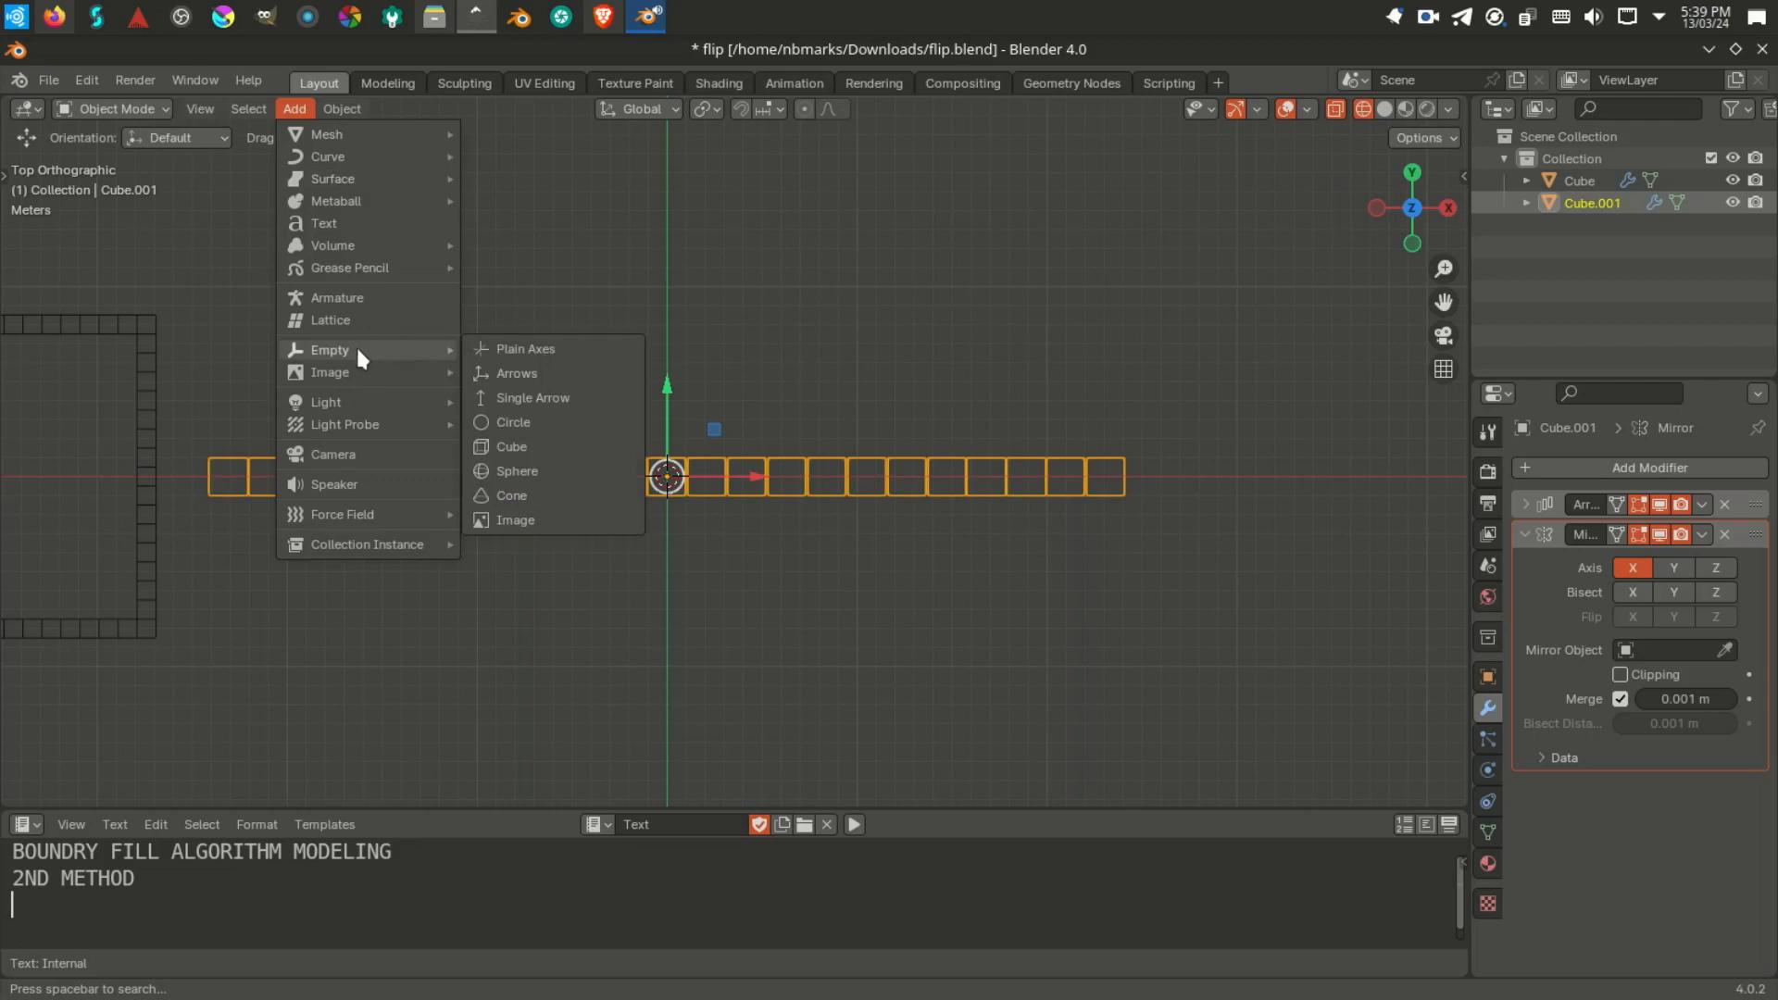
{"action": "left_click", "coordinate": [507, 374]}
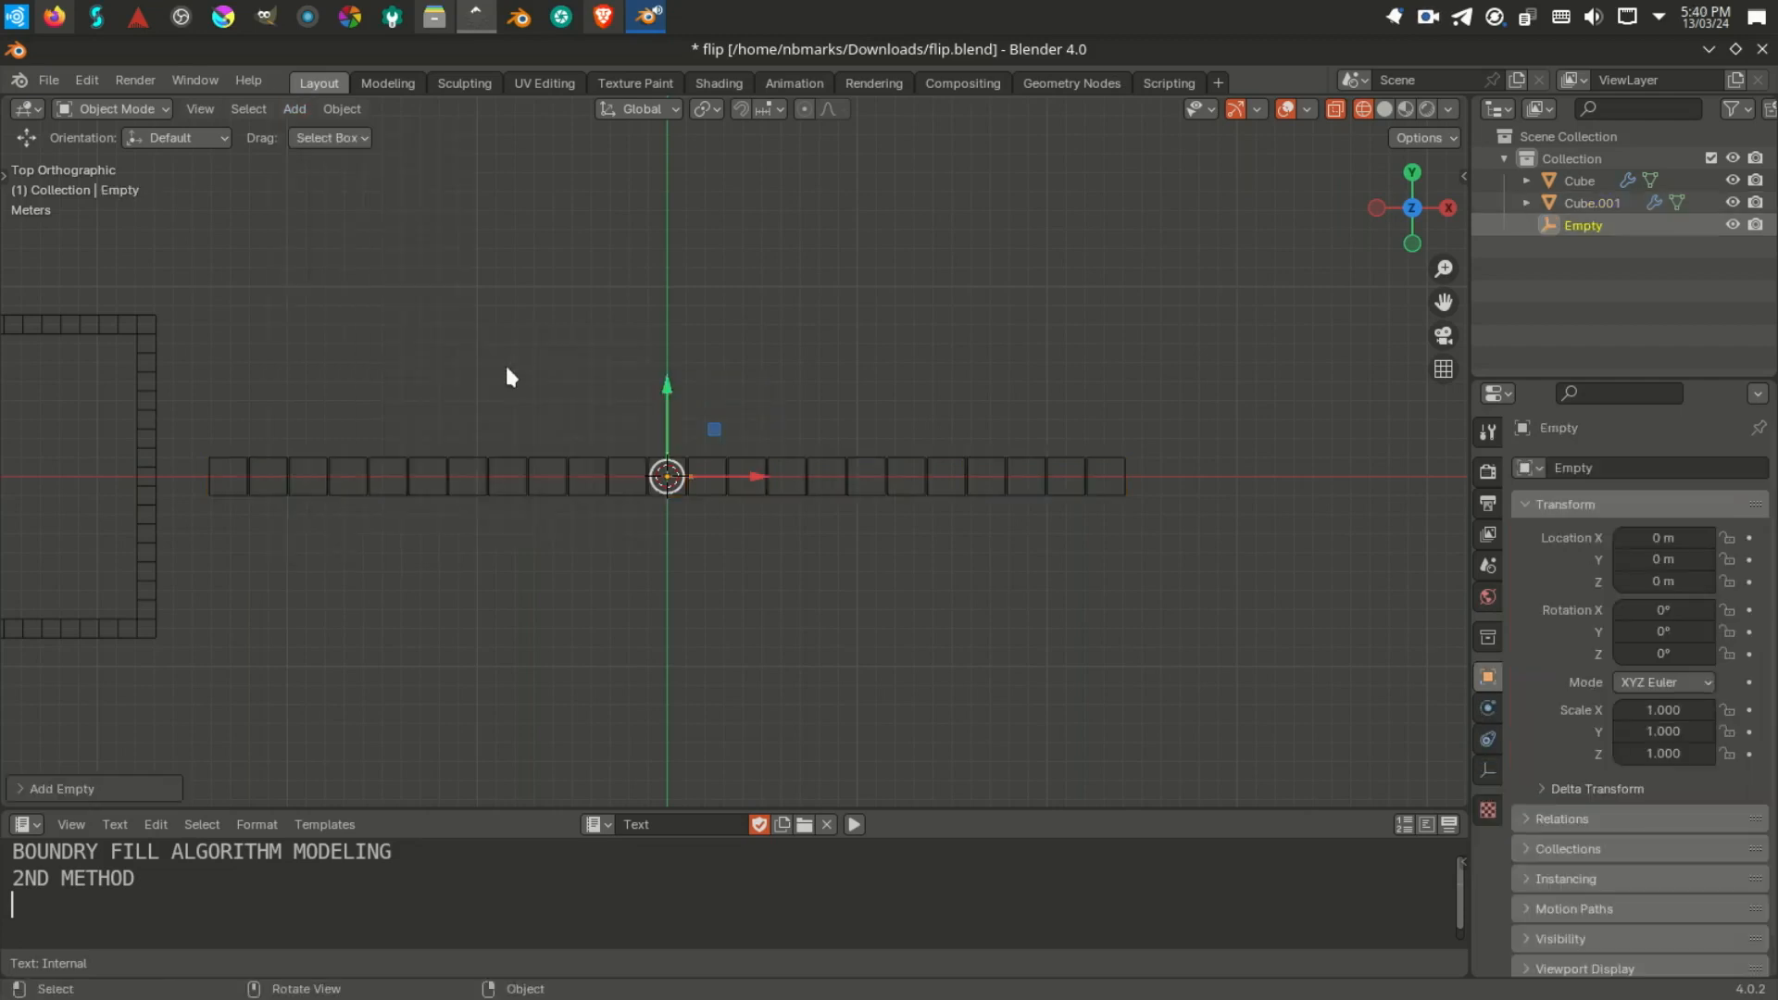
{"action": "scroll", "coordinate": [695, 509], "scroll_direction": "up", "scroll_amount": 3}
{"action": "scroll", "coordinate": [675, 484], "scroll_direction": "down", "scroll_amount": 2}
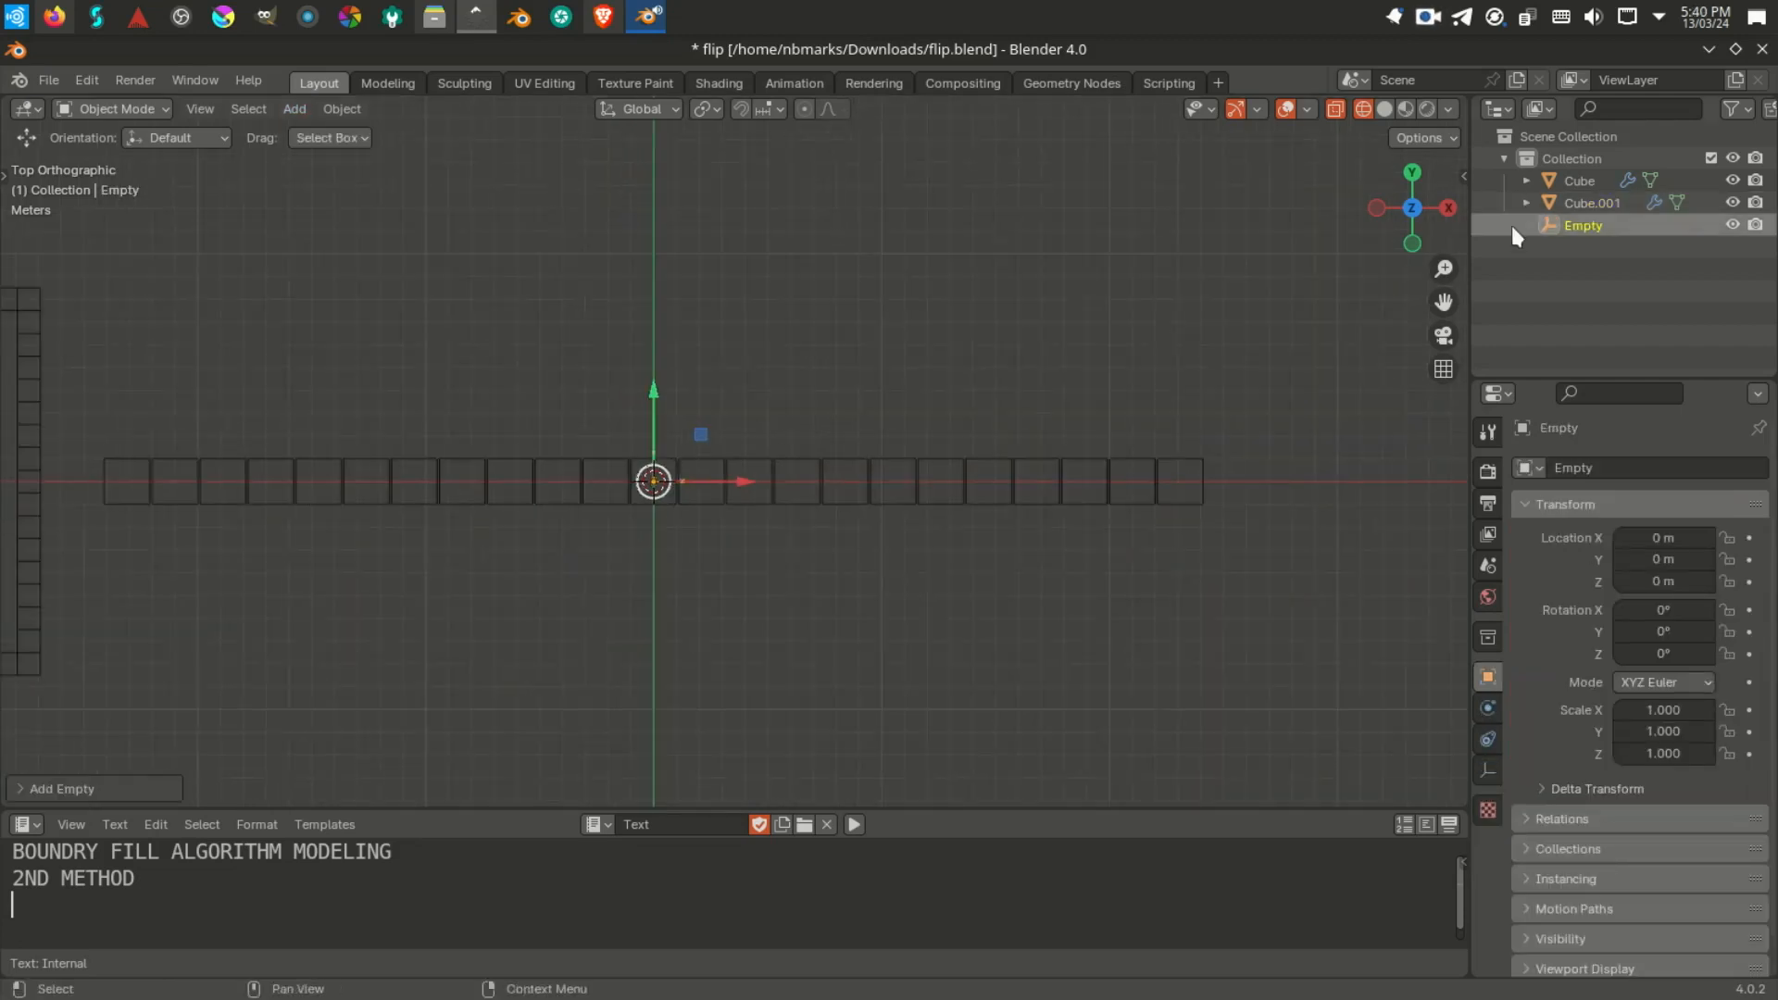
Step: Rename the empty to "Empty array"
{"action": "double_click", "coordinate": [1585, 226]}
{"action": "left_click", "coordinate": [1618, 222]}
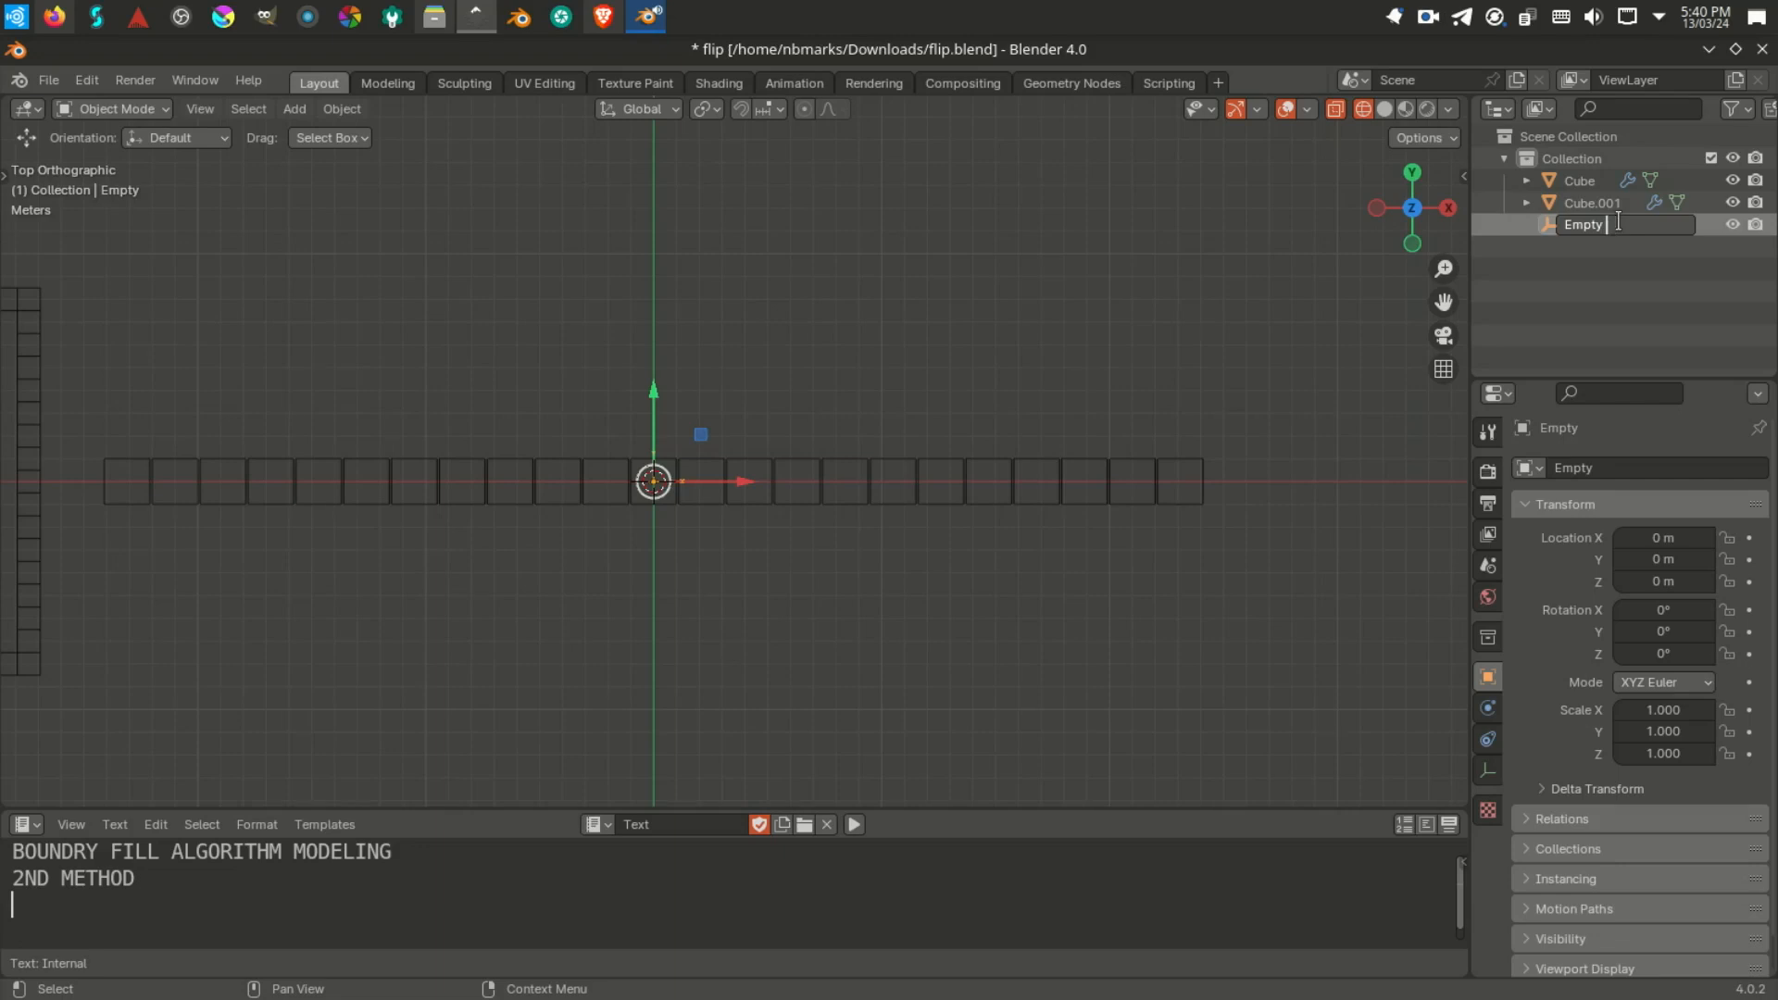
{"action": "type", "text": "array"}
{"action": "key", "text": "Return"}
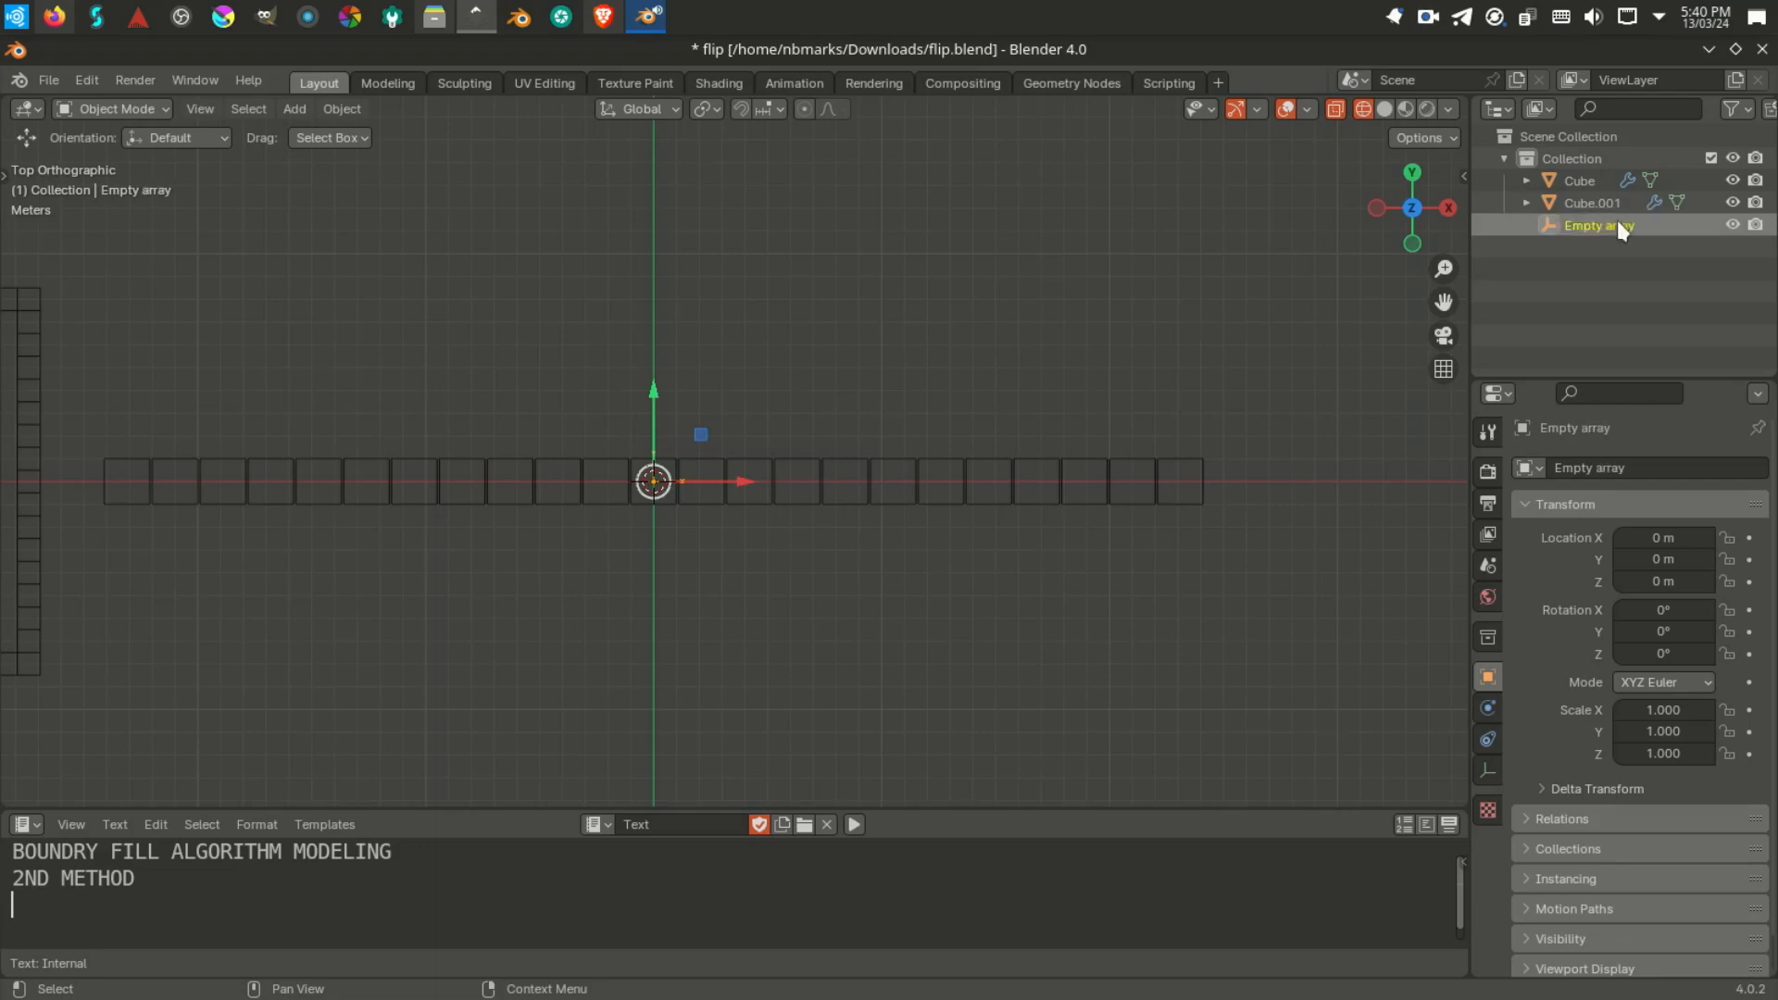
Step: Set Empty array as the mirror object in Cube.001's Mirror modifier
{"action": "left_click", "coordinate": [1593, 202]}
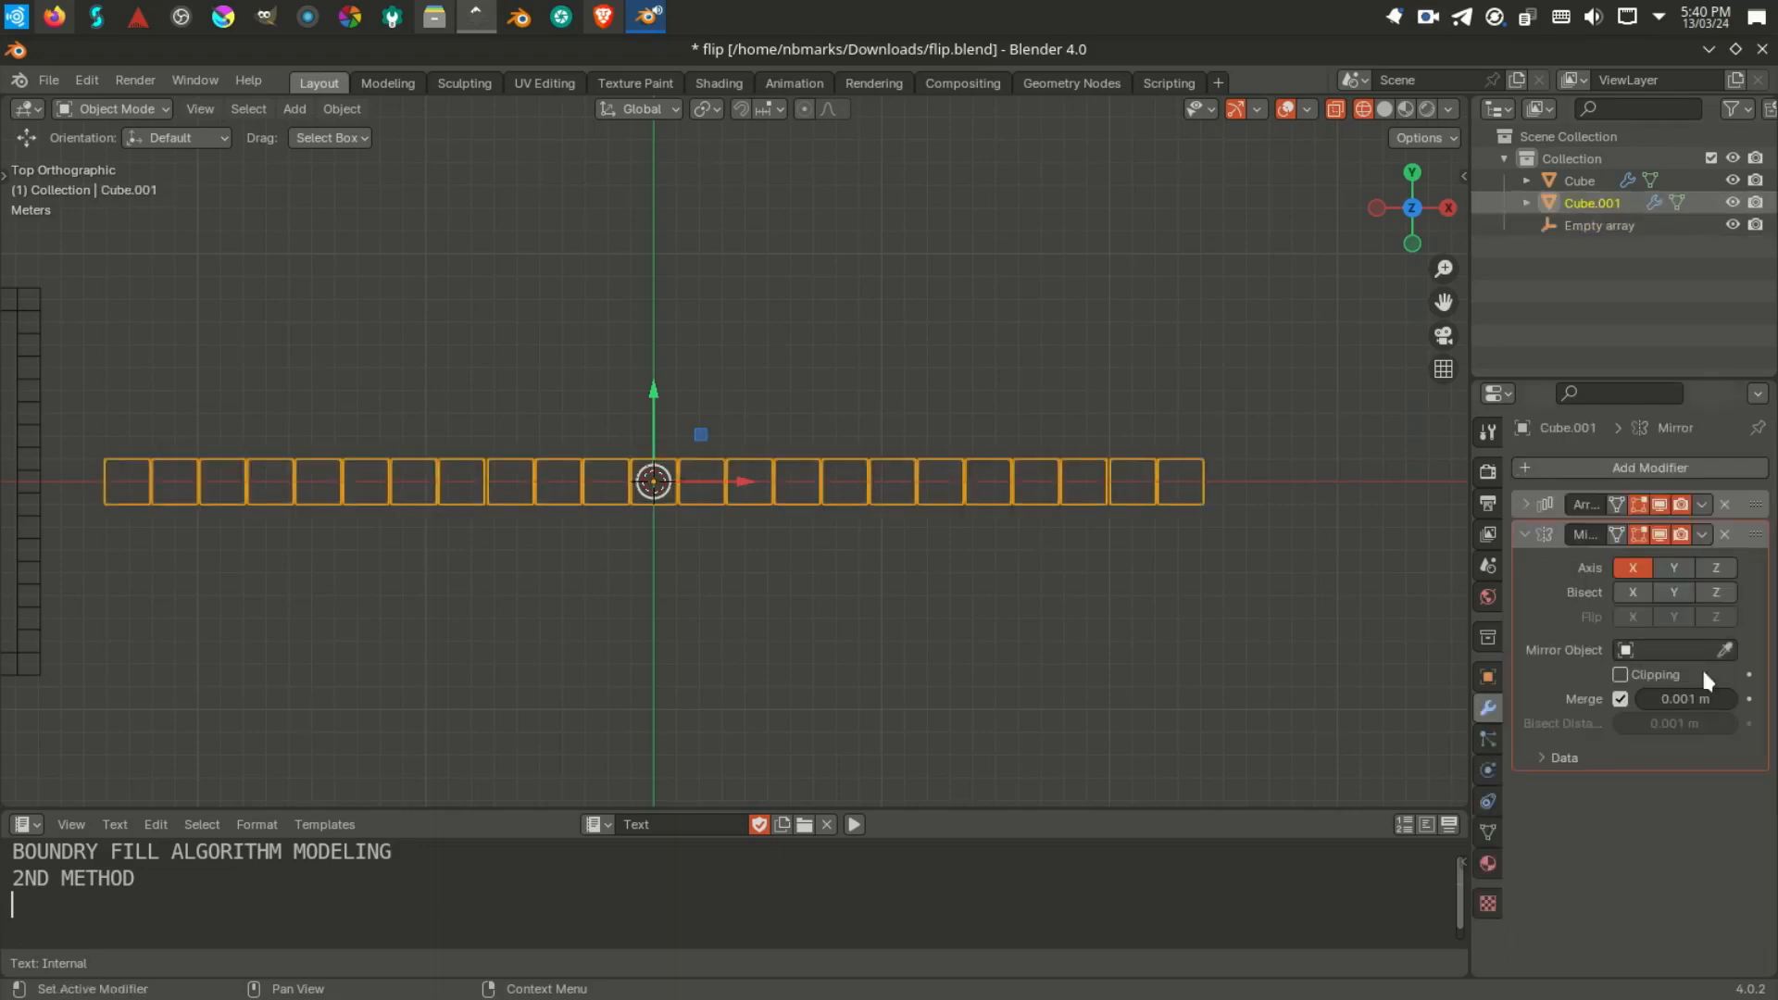
{"action": "left_click", "coordinate": [1669, 648]}
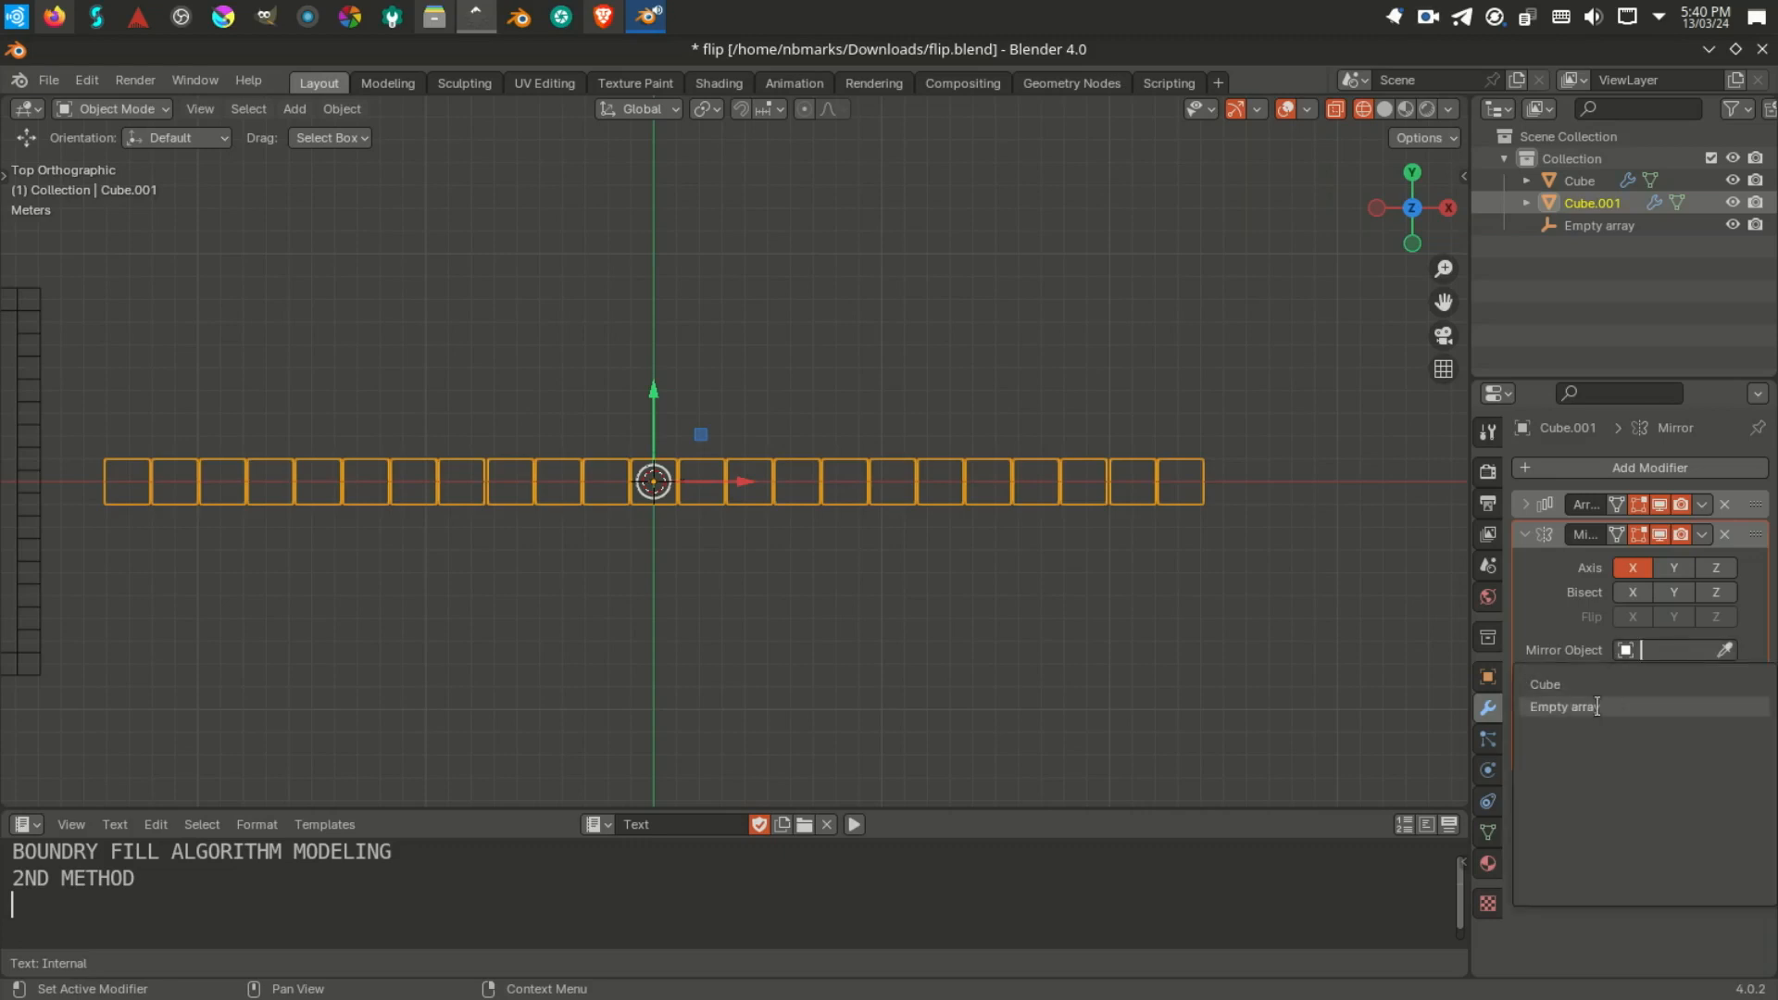
{"action": "left_click", "coordinate": [1667, 706]}
Step: Set the Z rotation of Empty array to -45°, trying 45° first, and save the file
{"action": "left_click", "coordinate": [1585, 225]}
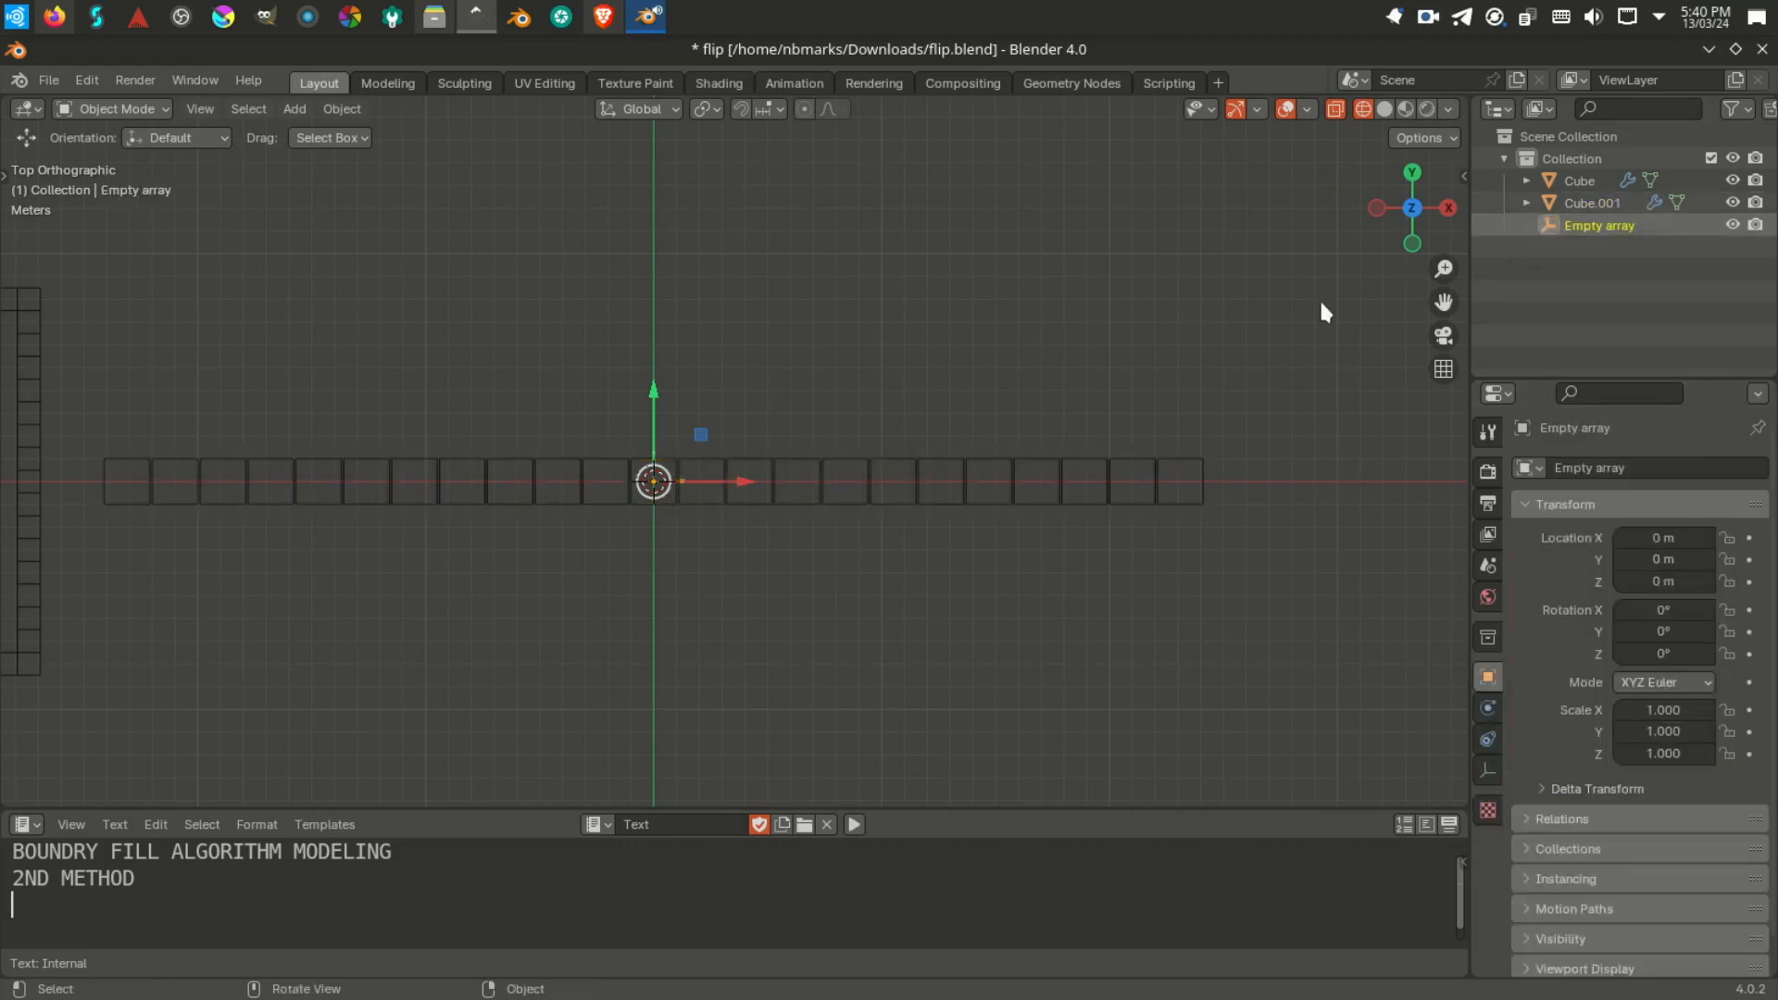
{"action": "key", "text": "n"}
{"action": "left_click", "coordinate": [1298, 360]}
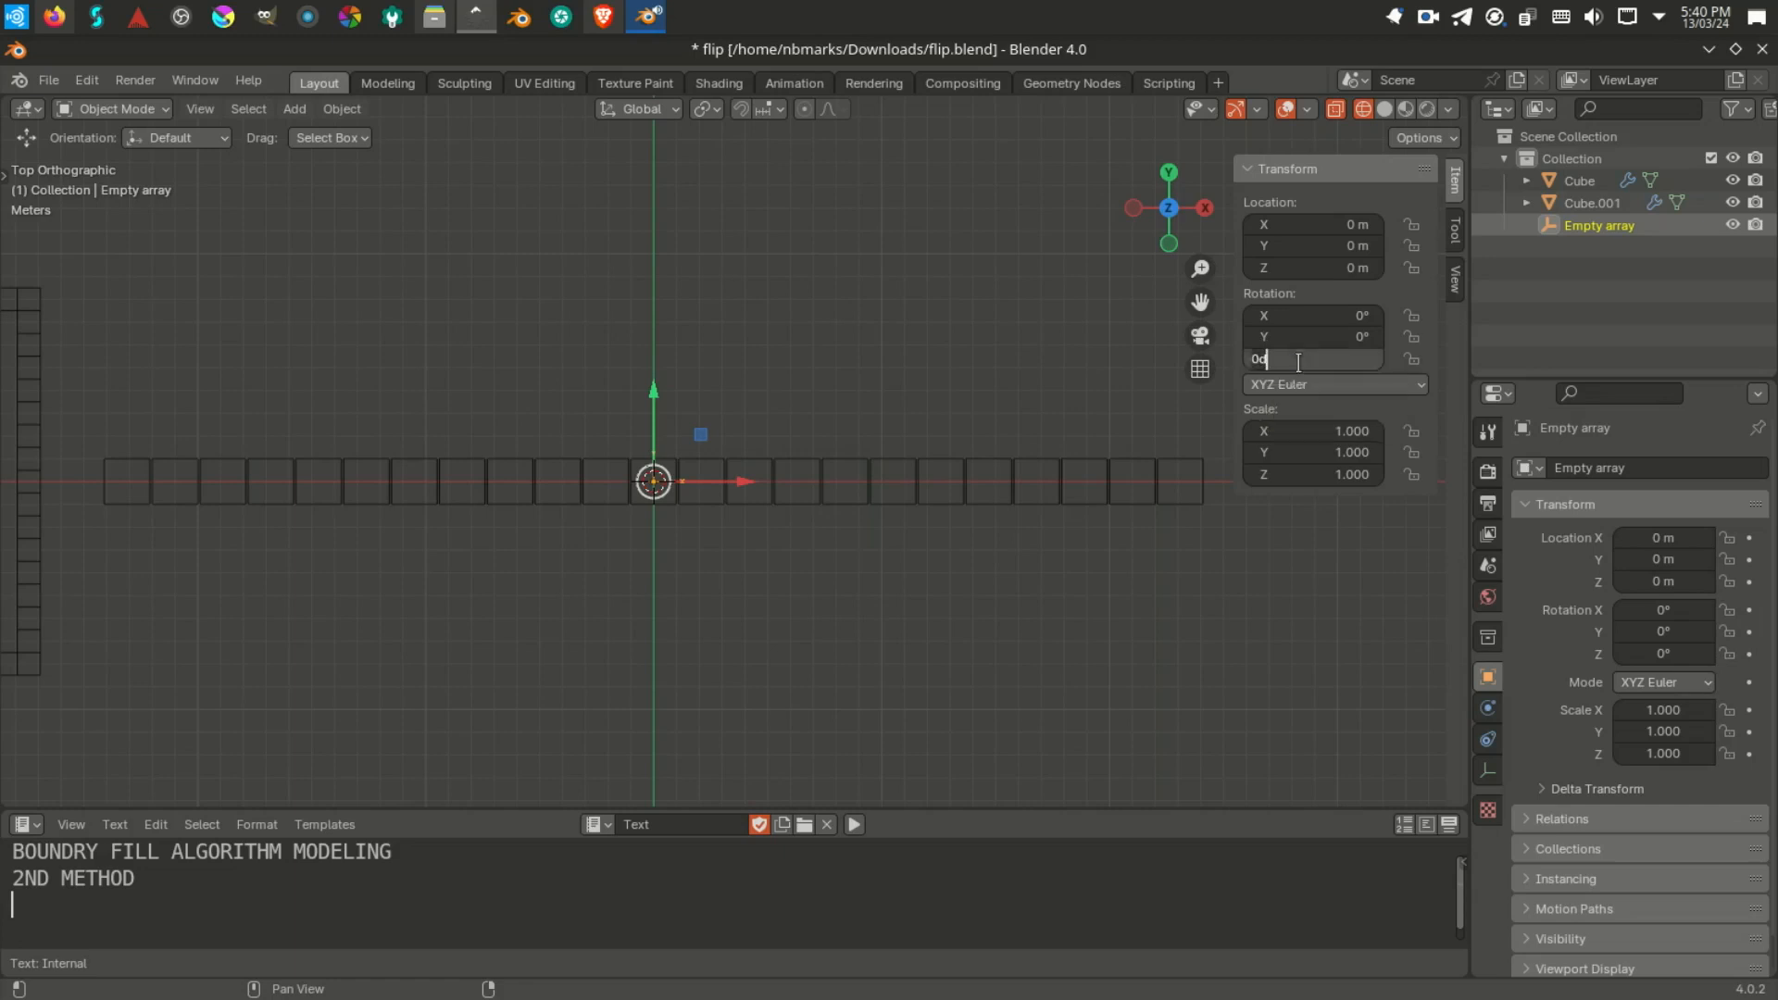
{"action": "type", "text": "45"}
{"action": "key", "text": "Return"}
{"action": "left_click", "coordinate": [1298, 360]}
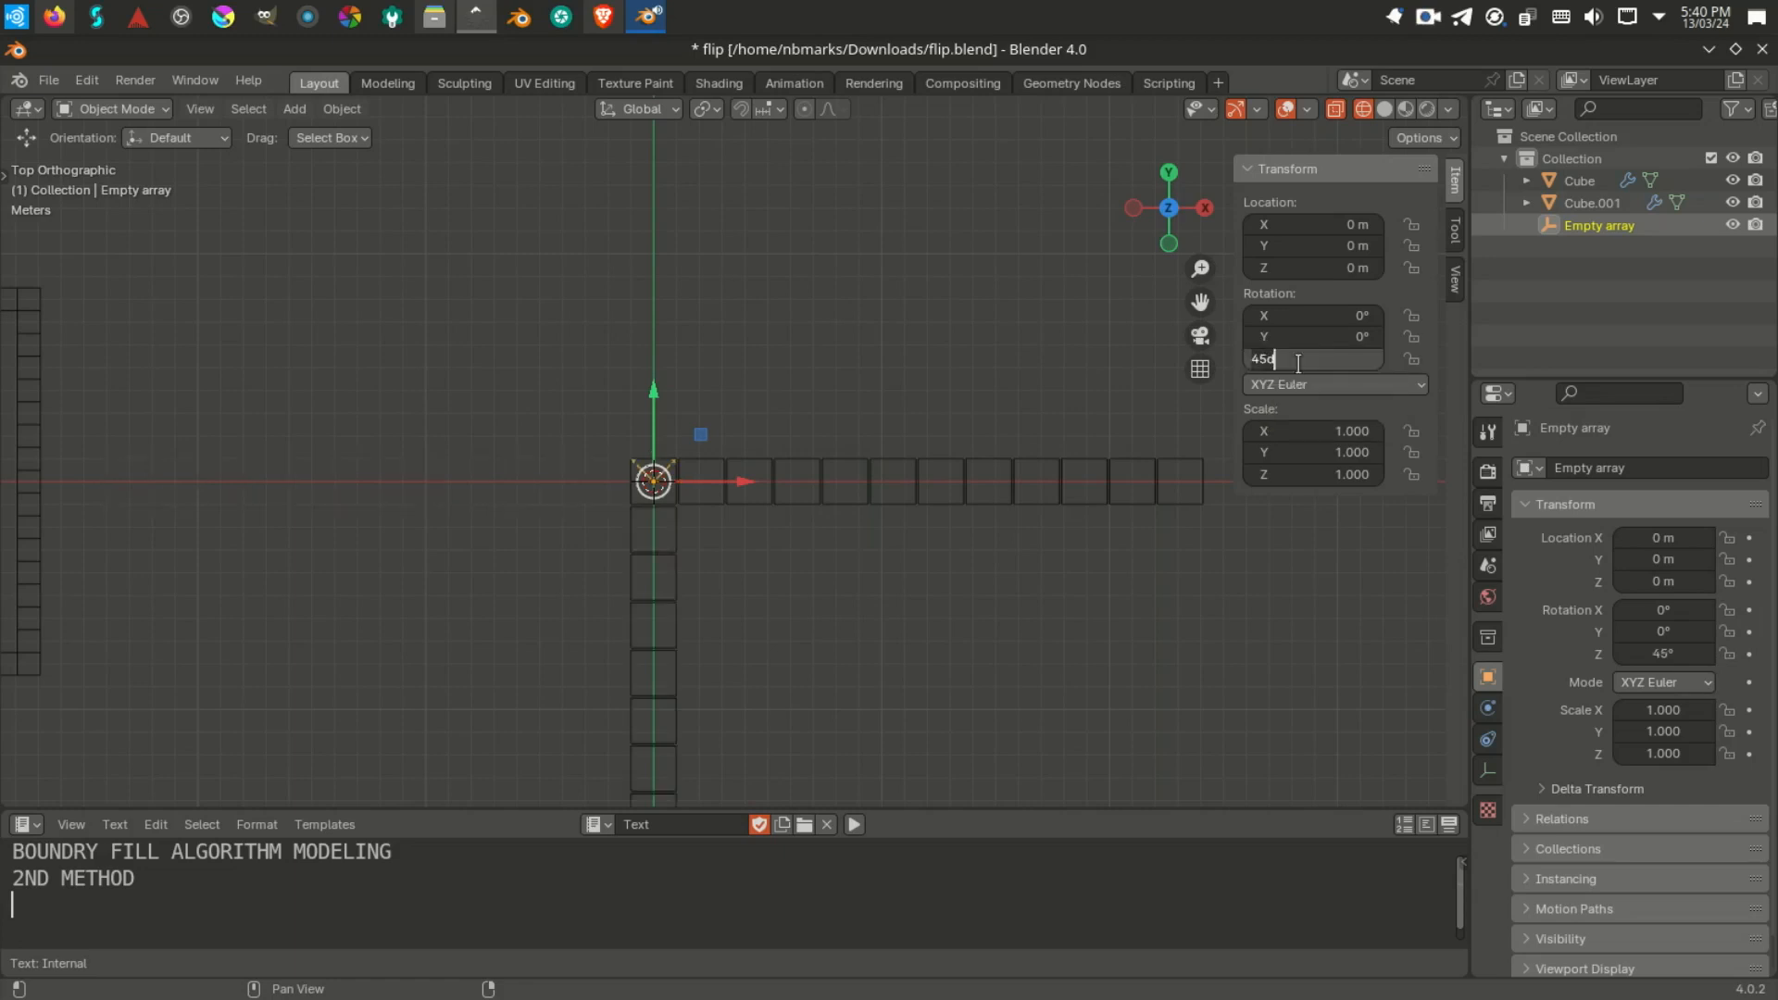
{"action": "type", "text": "-45"}
{"action": "key", "text": "Return"}
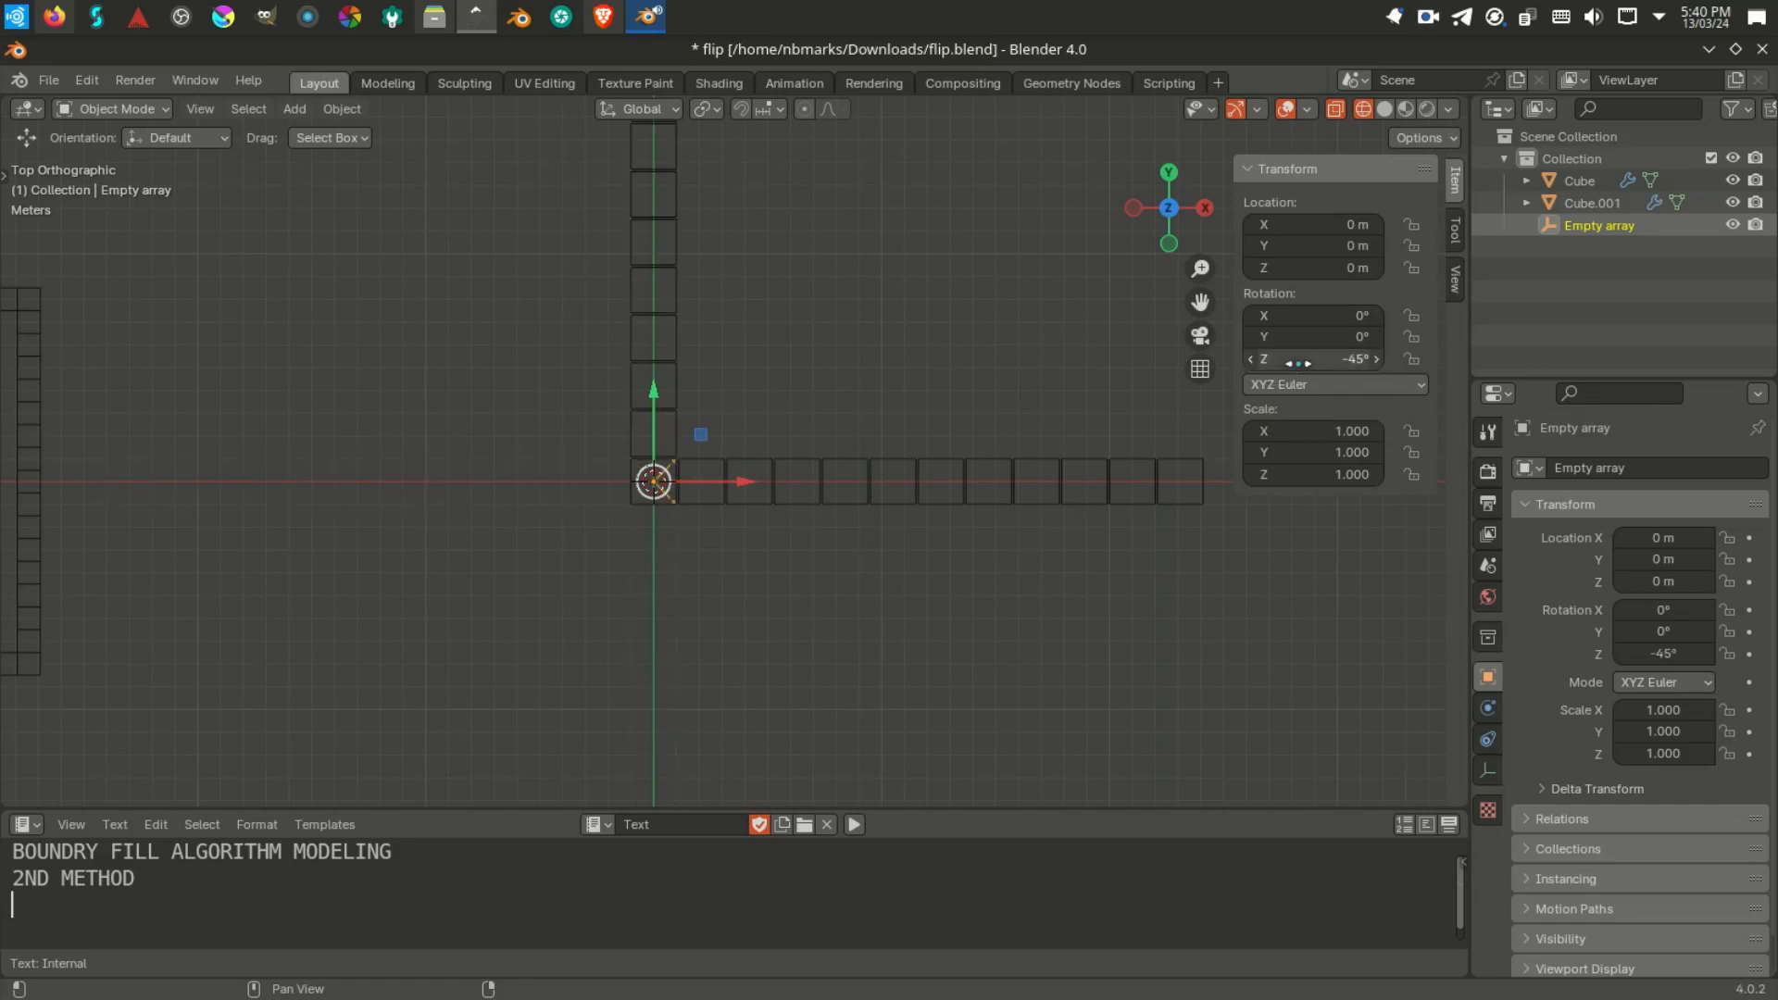
{"action": "scroll", "coordinate": [817, 425], "scroll_direction": "down", "scroll_amount": 4}
{"action": "key", "text": "ctrl+s"}
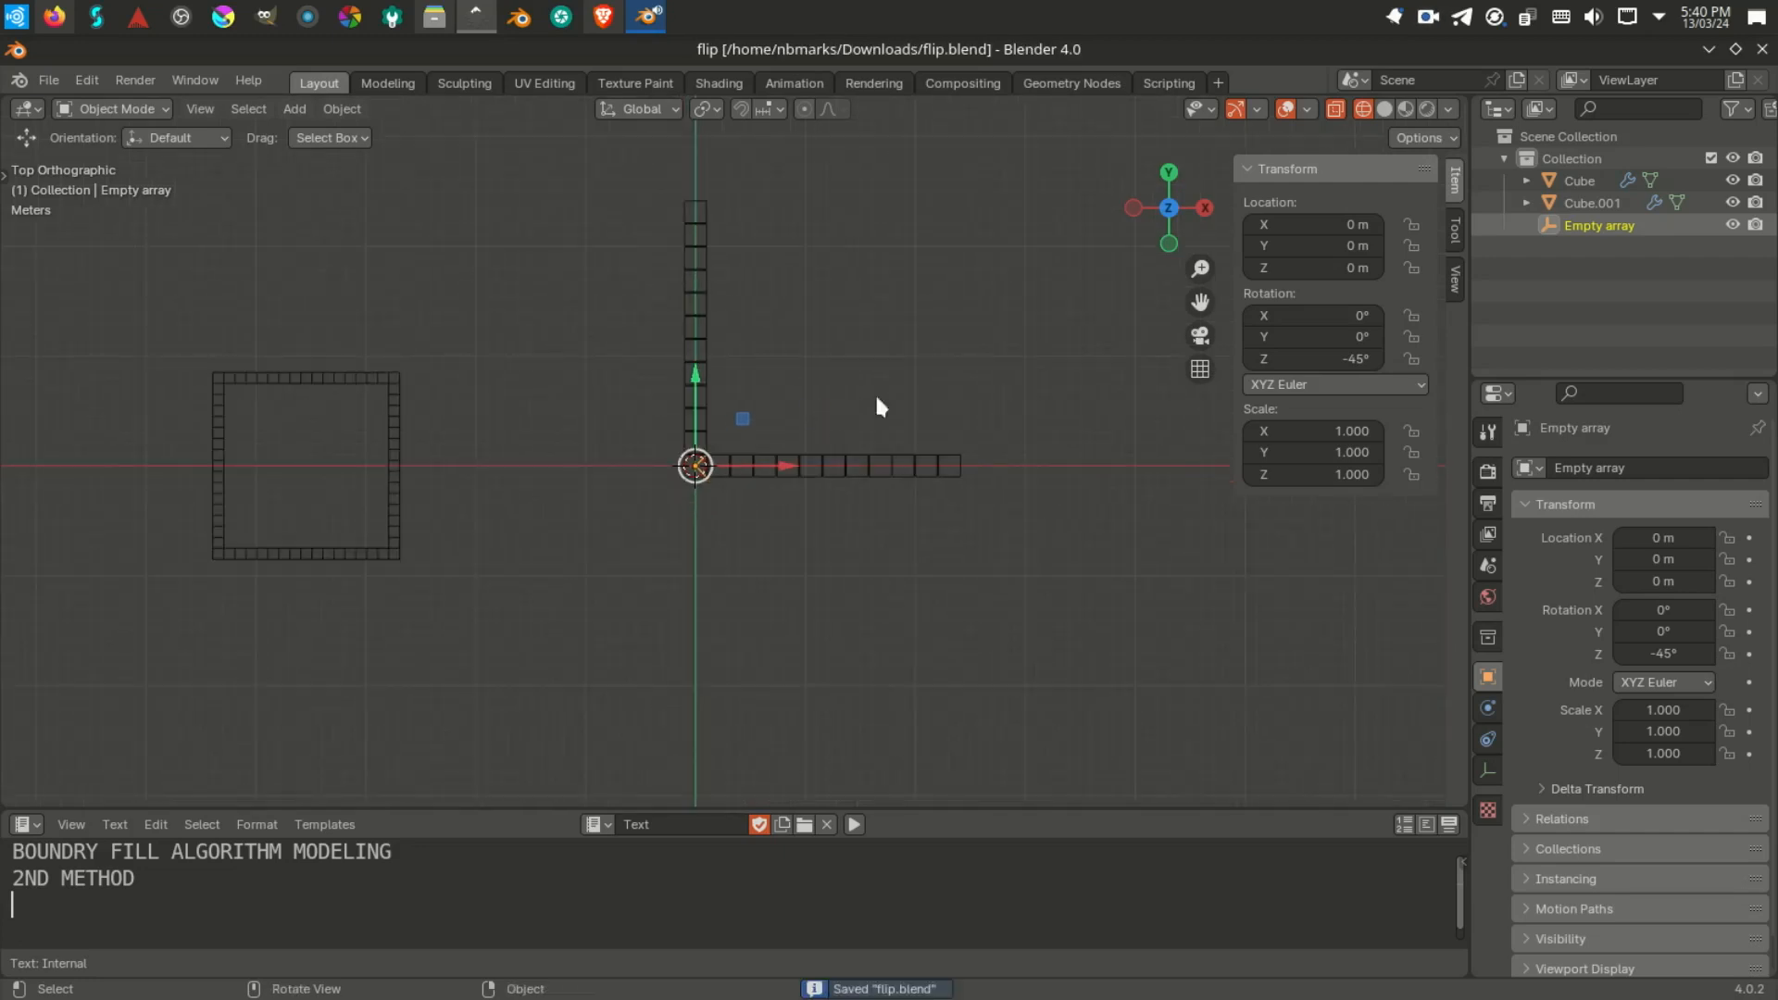
Step: Enable the Y axis as well in Cube.001's Mirror modifier to form a cross, and save the file
{"action": "left_click", "coordinate": [1593, 209]}
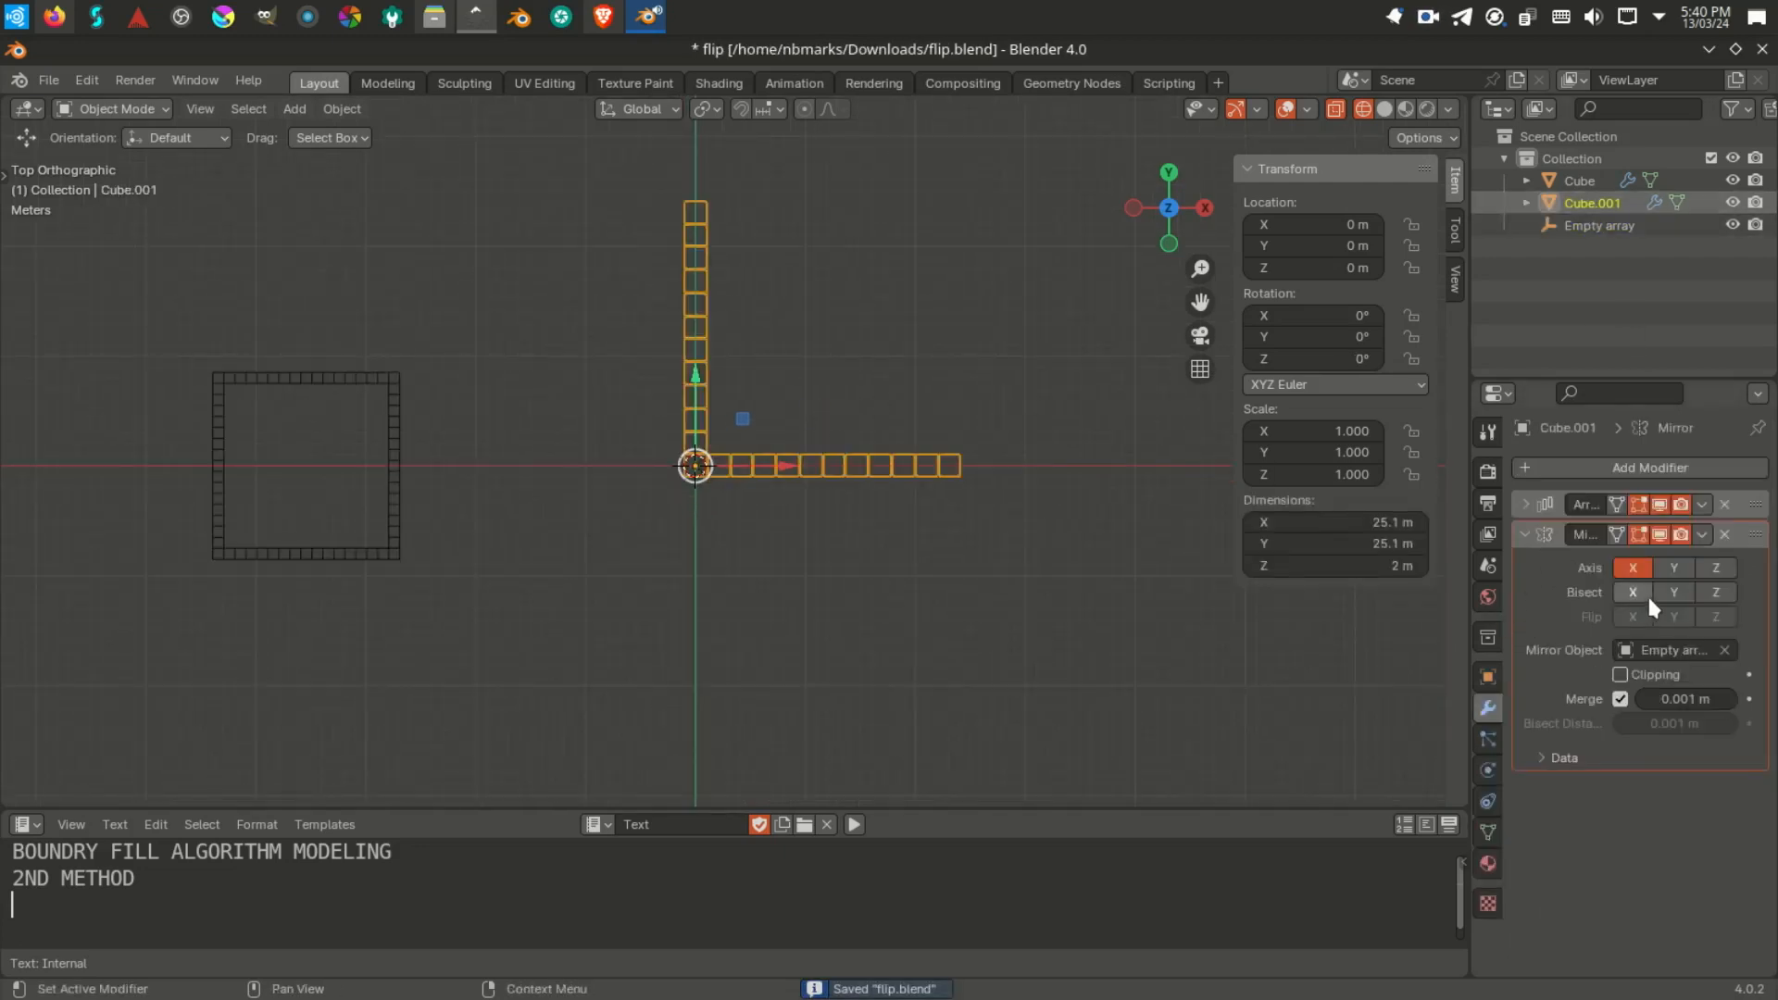
{"action": "left_click", "coordinate": [1672, 566]}
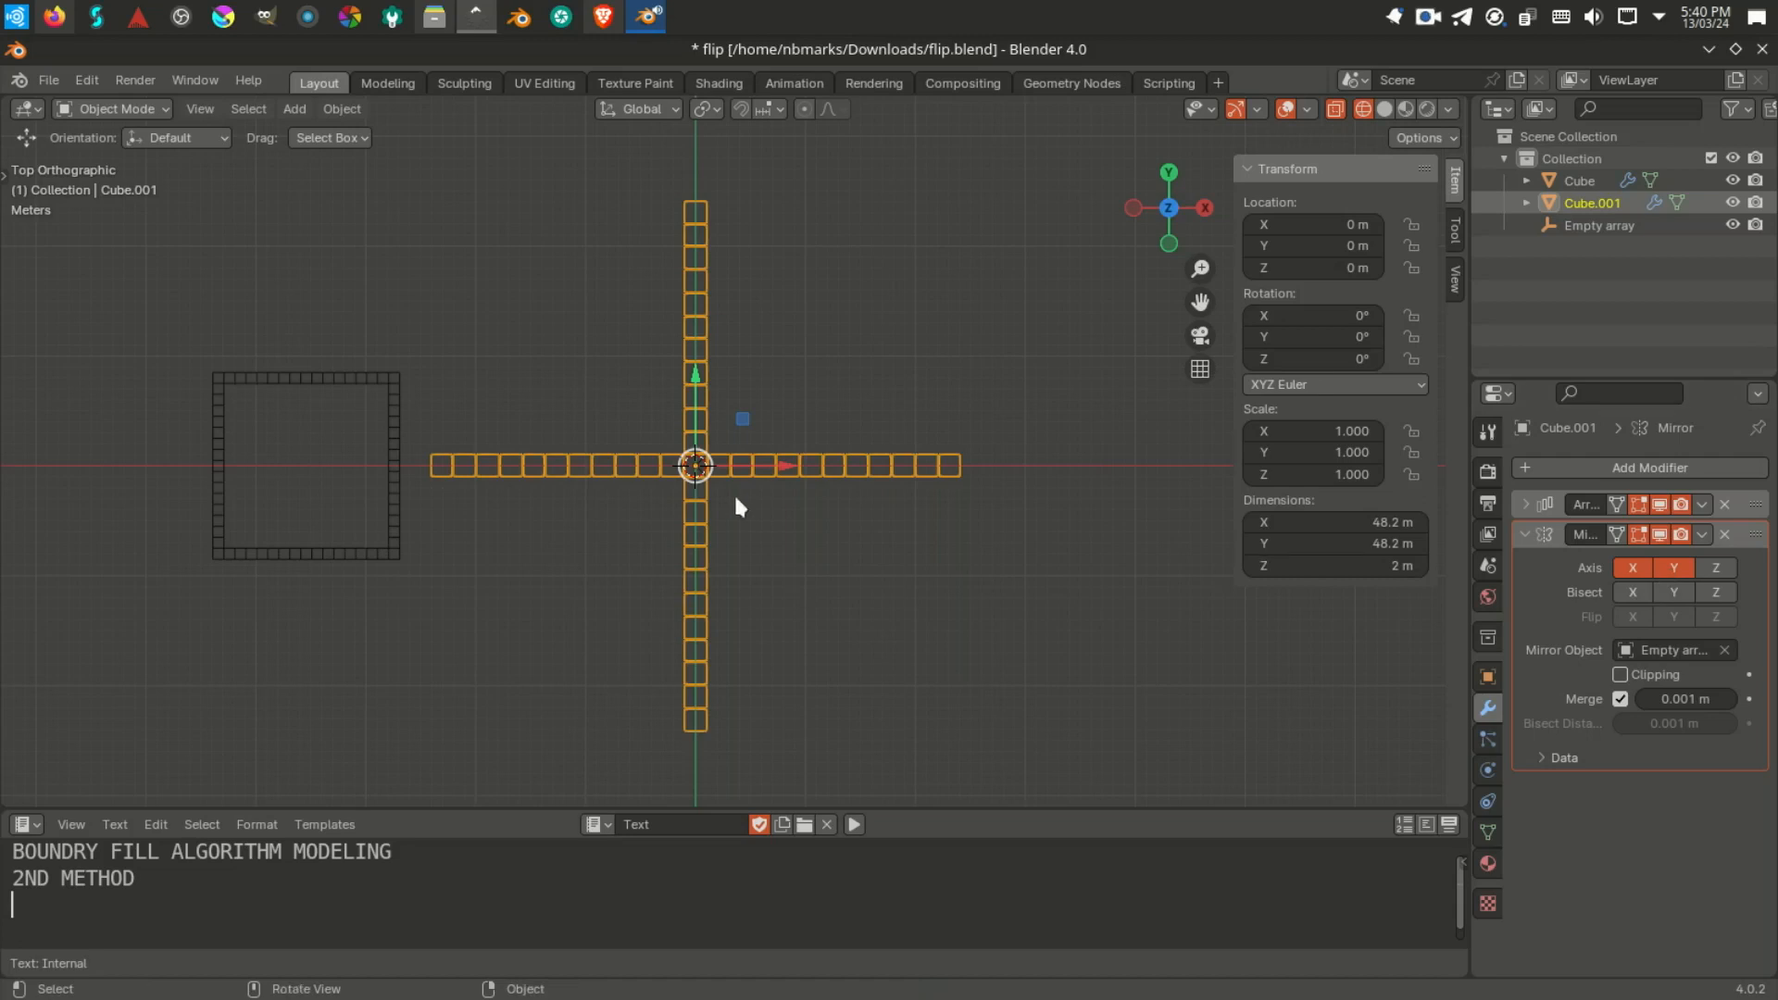
{"action": "middle_click_drag", "start_coordinate": [715, 473], "coordinate": [626, 636], "text": "shift"}
{"action": "key", "text": "ctrl+s"}
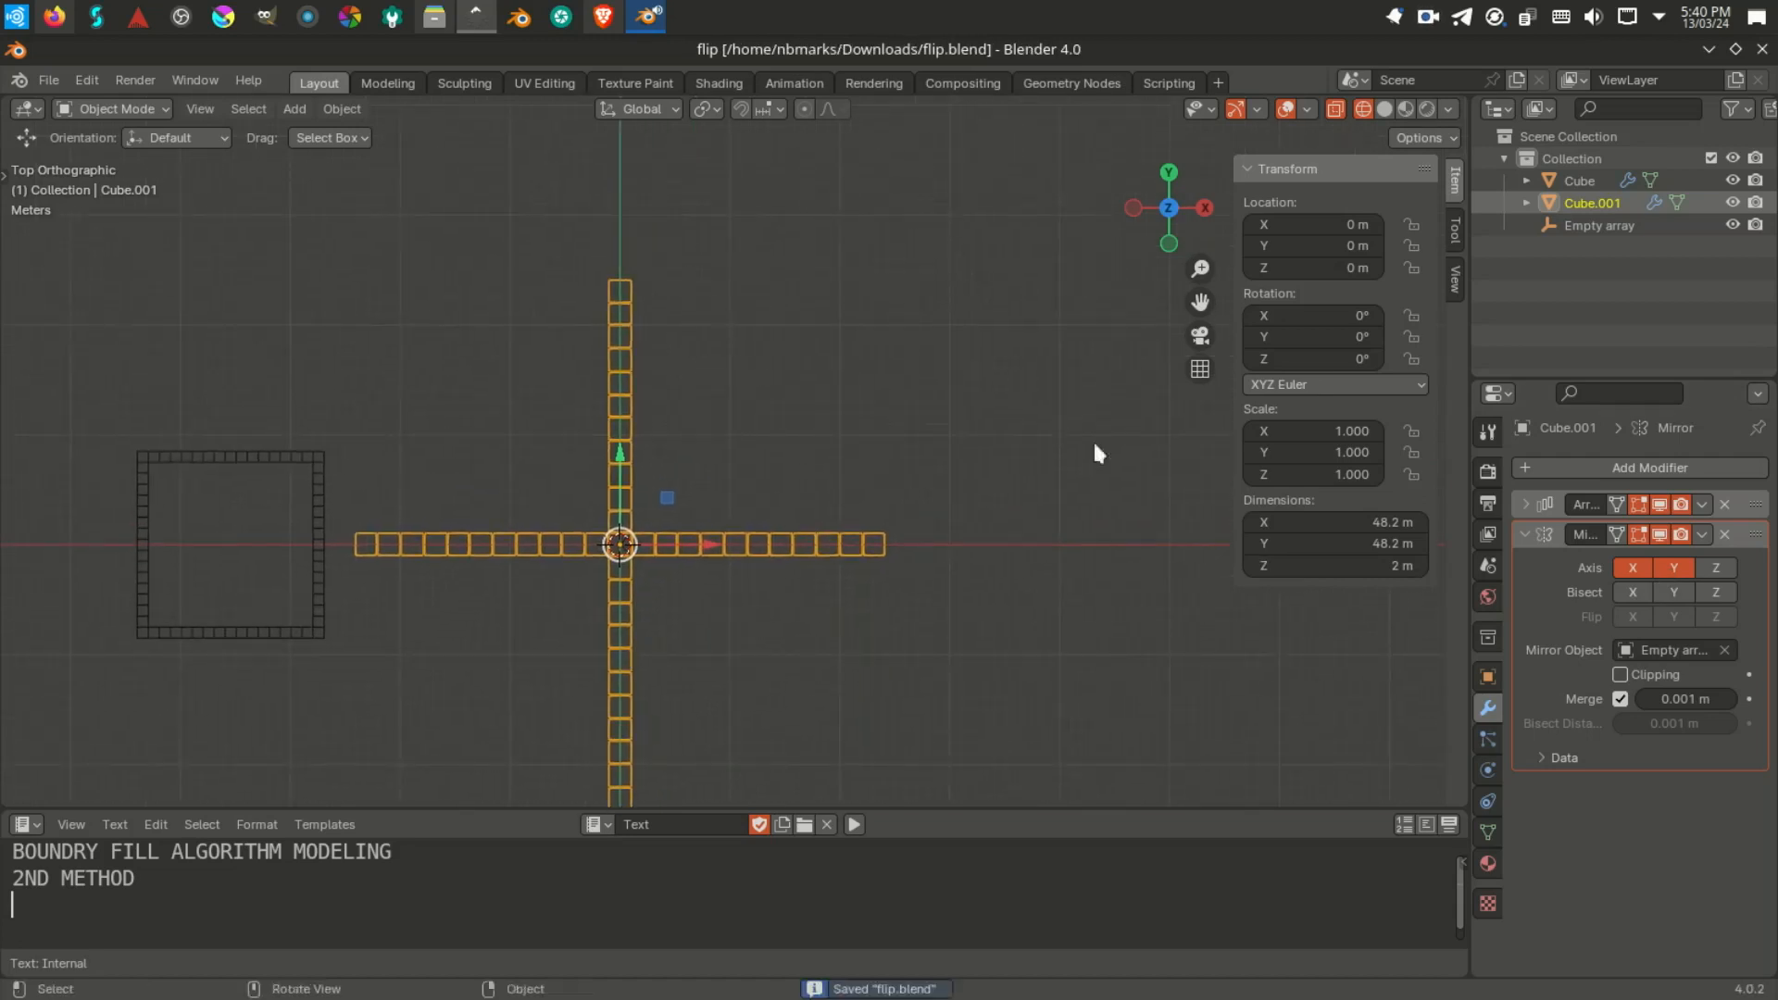
Step: Collapse the Mirror settings and add a Weld modifier to Cube.001
{"action": "left_click", "coordinate": [1524, 535]}
{"action": "left_click", "coordinate": [1555, 471]}
{"action": "mouse_move", "coordinate": [1556, 481]}
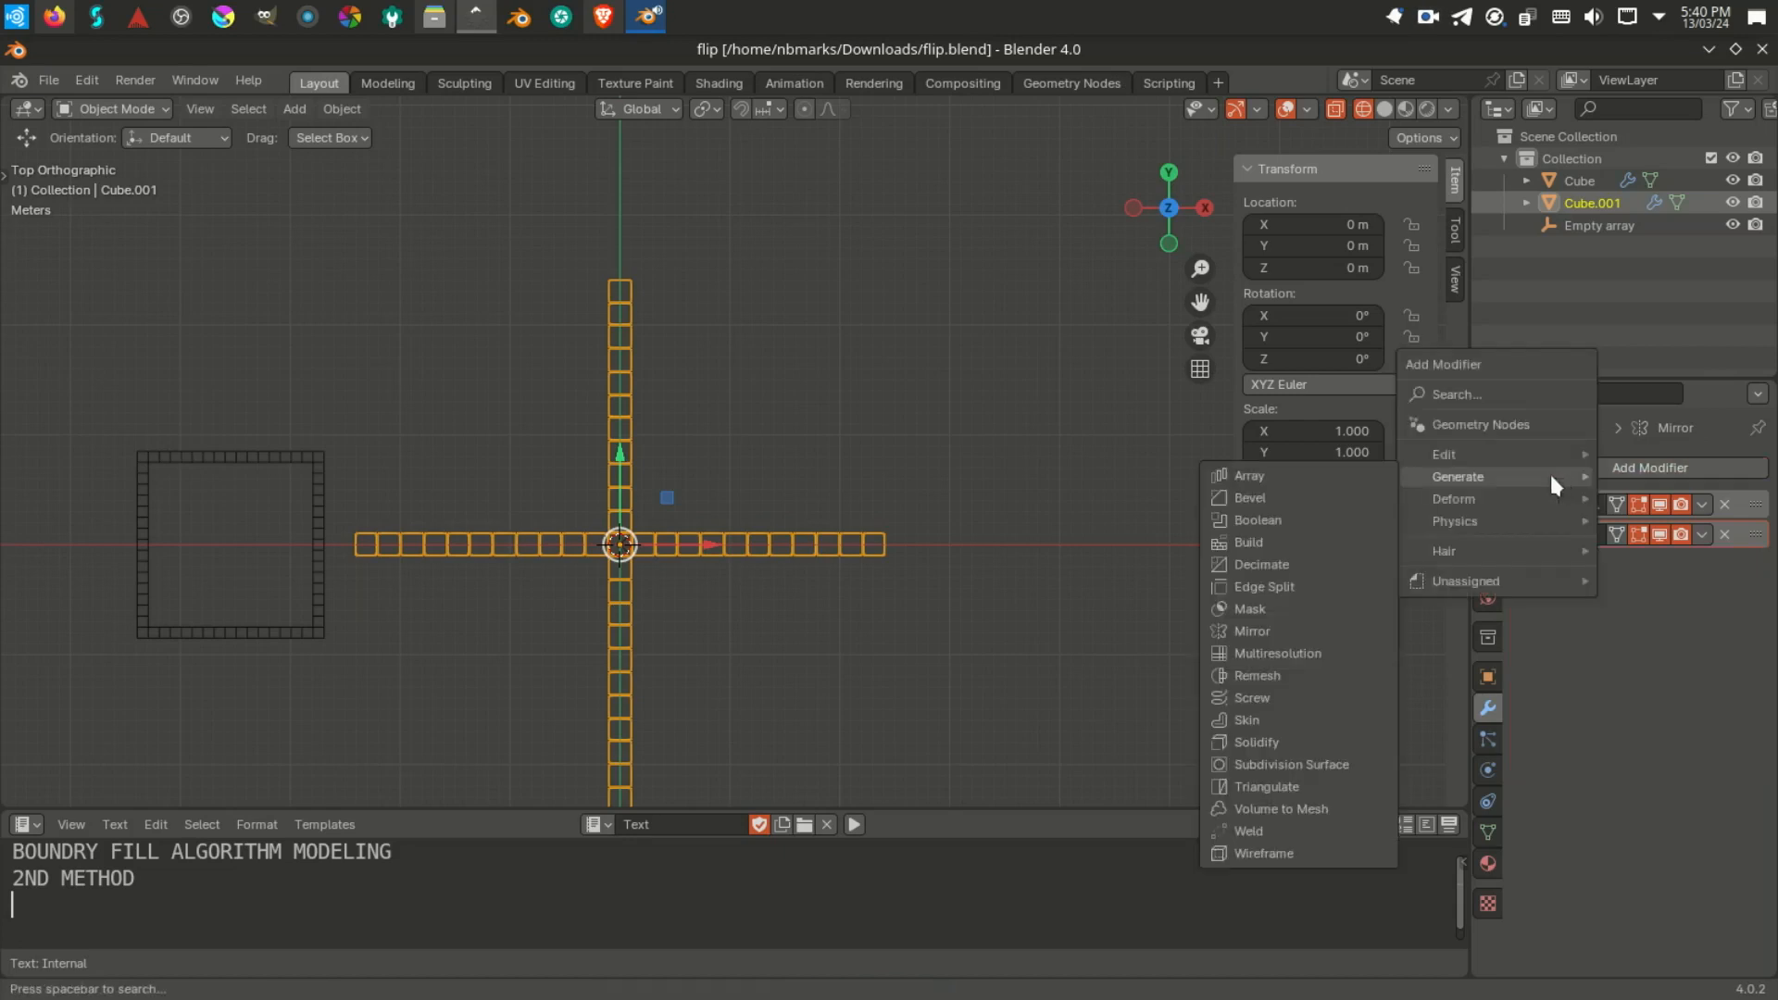
{"action": "left_click", "coordinate": [1246, 831]}
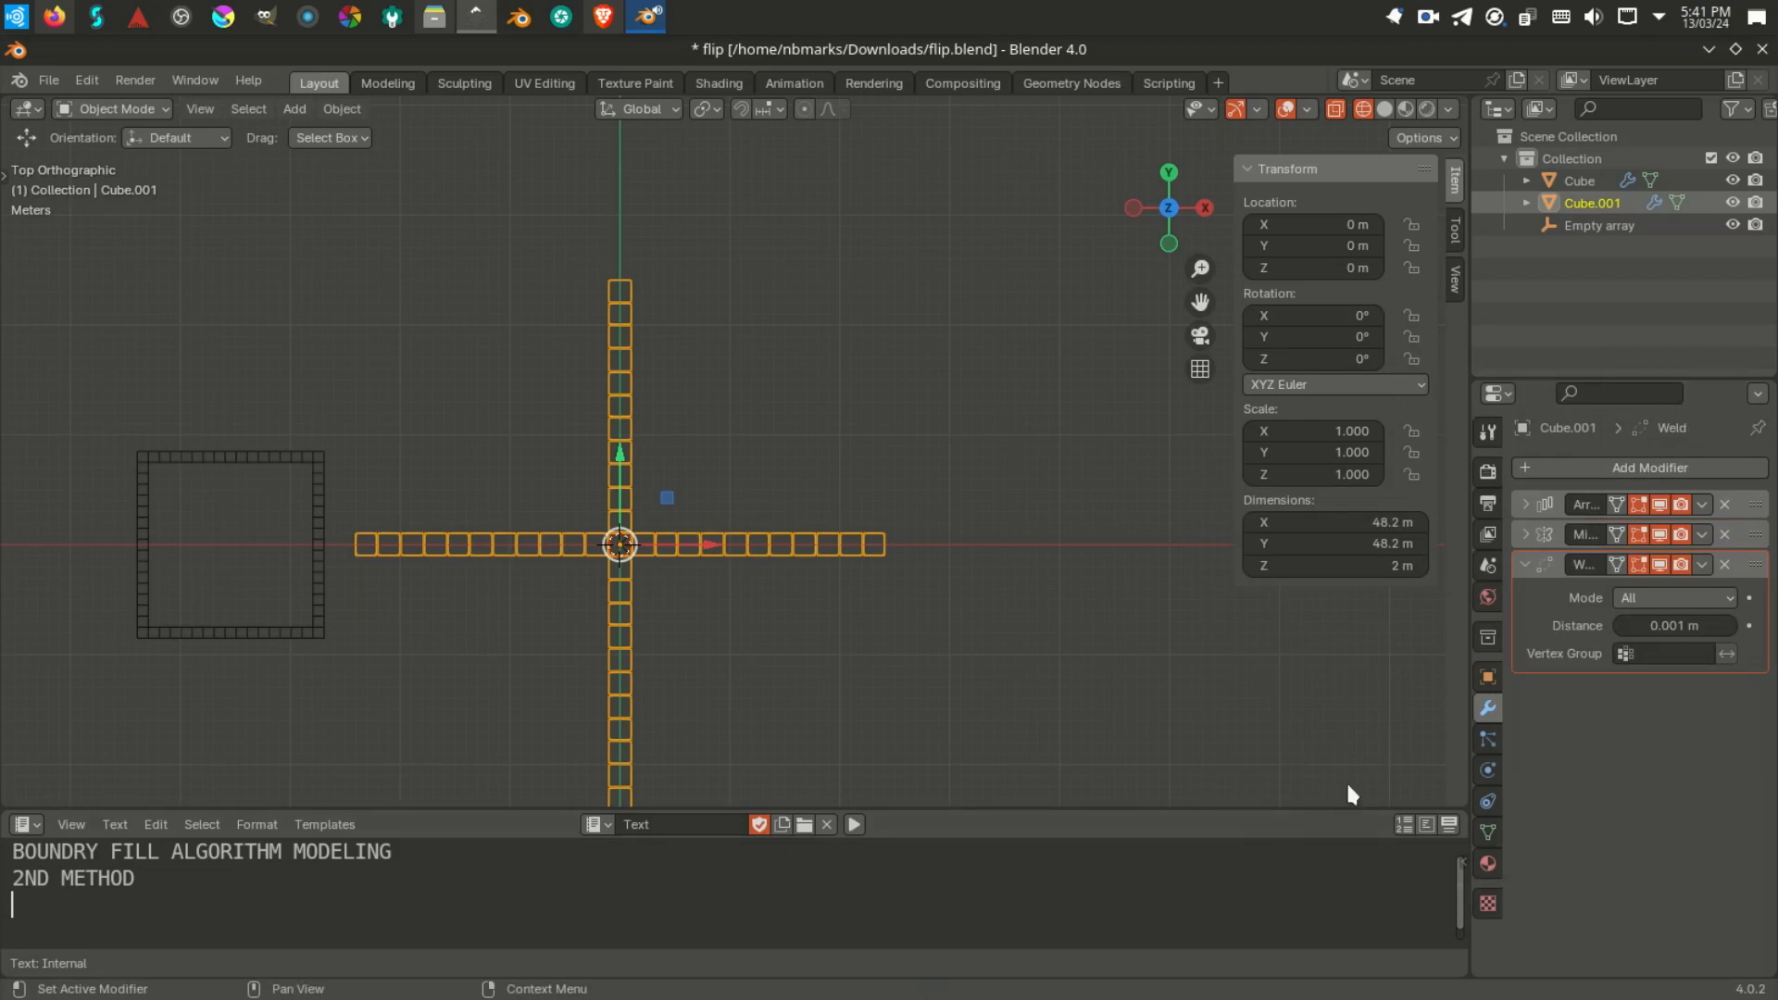
Step: Expand the Mirror and Array modifier settings and enlarge the properties area to show more of them
{"action": "left_click", "coordinate": [1524, 534]}
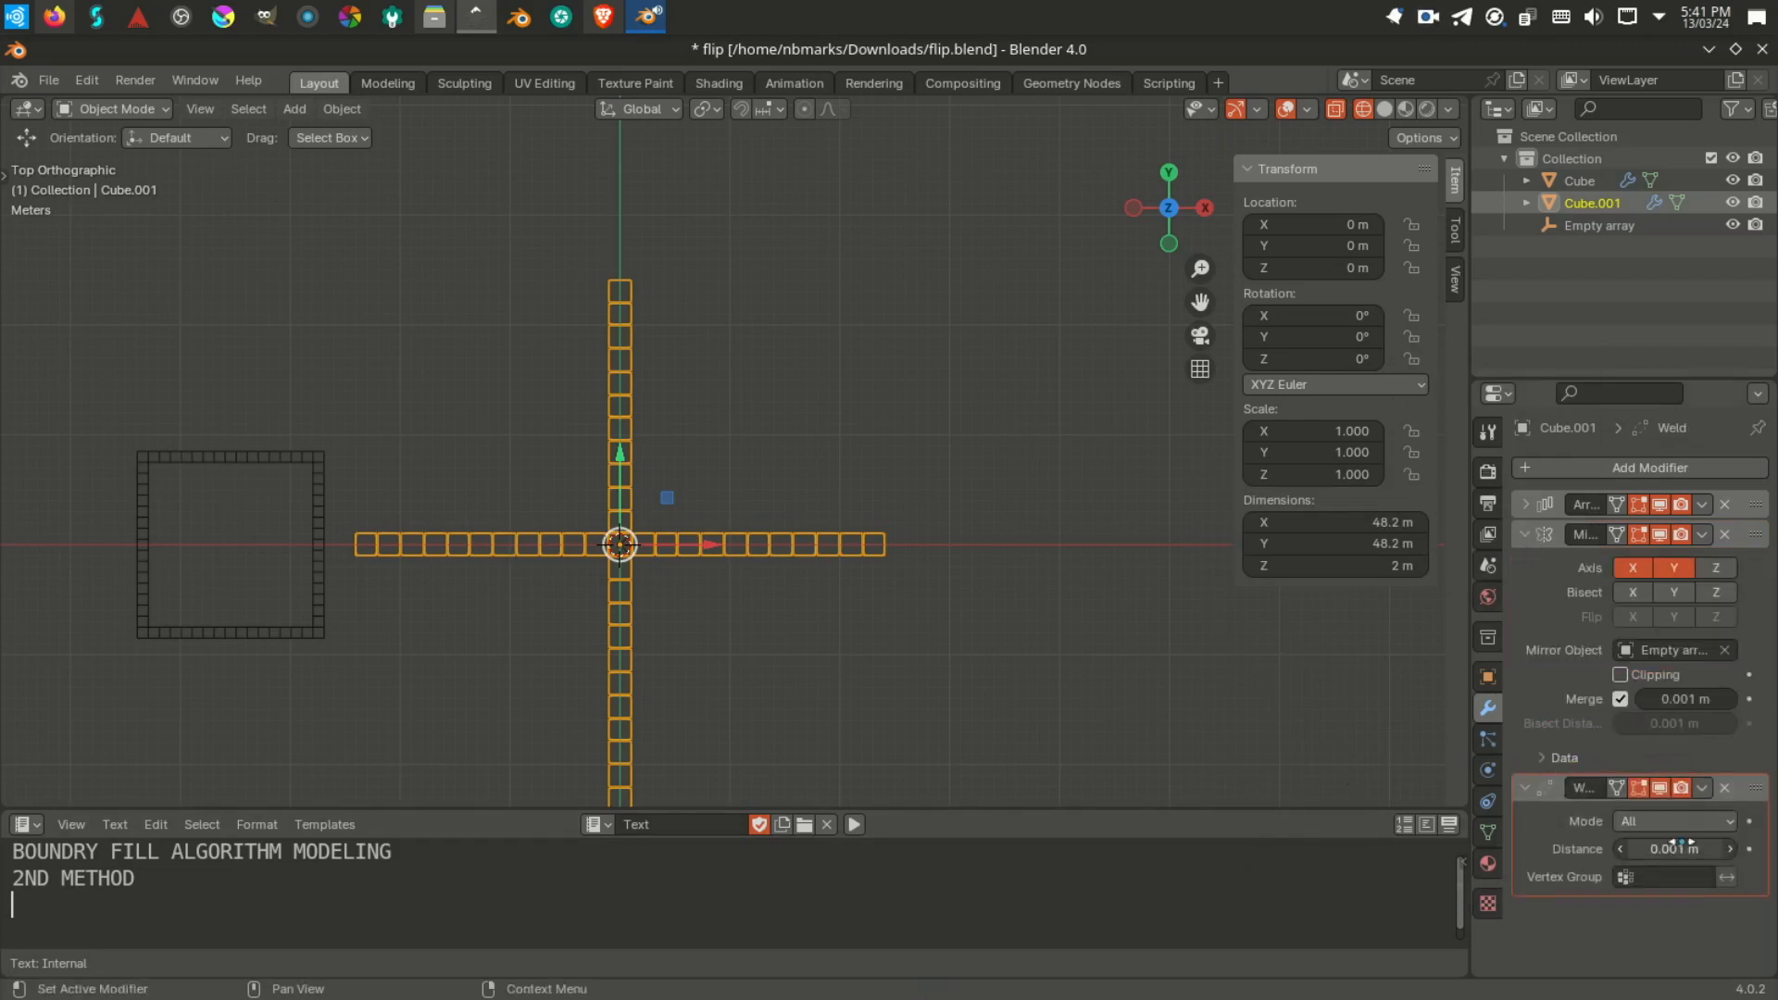
{"action": "left_click", "coordinate": [1525, 505]}
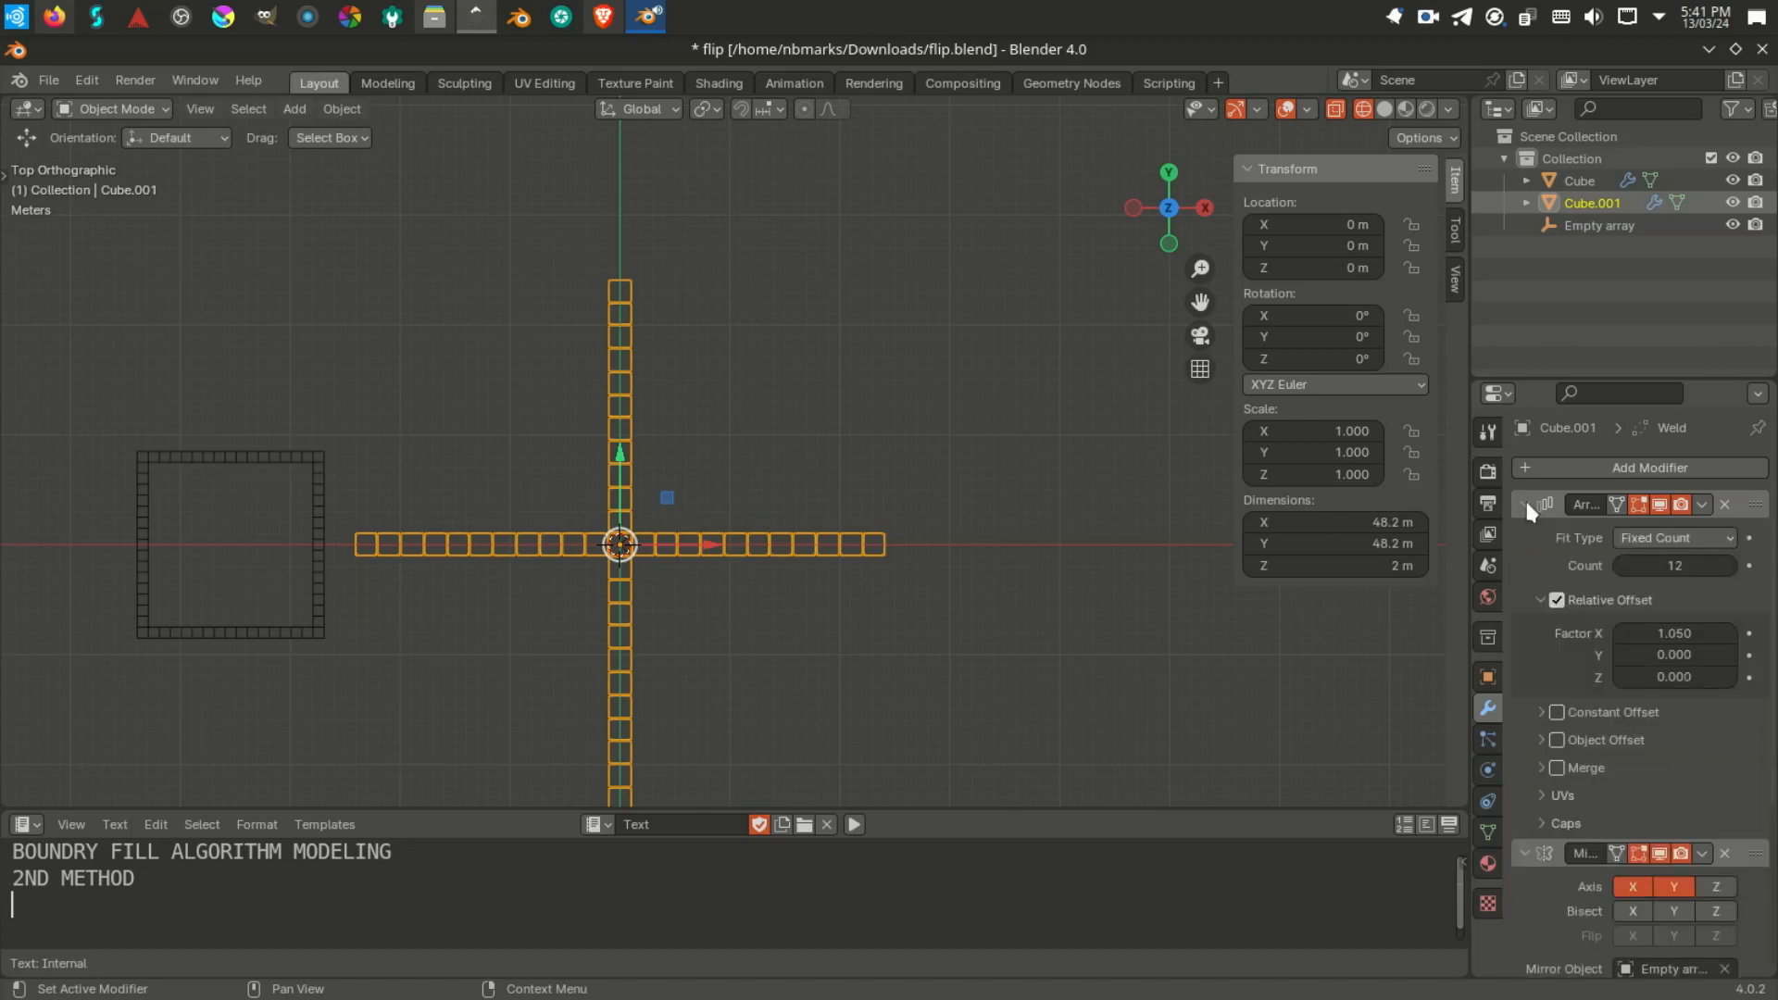
{"action": "left_click_drag", "start_coordinate": [1588, 377], "coordinate": [1593, 233]}
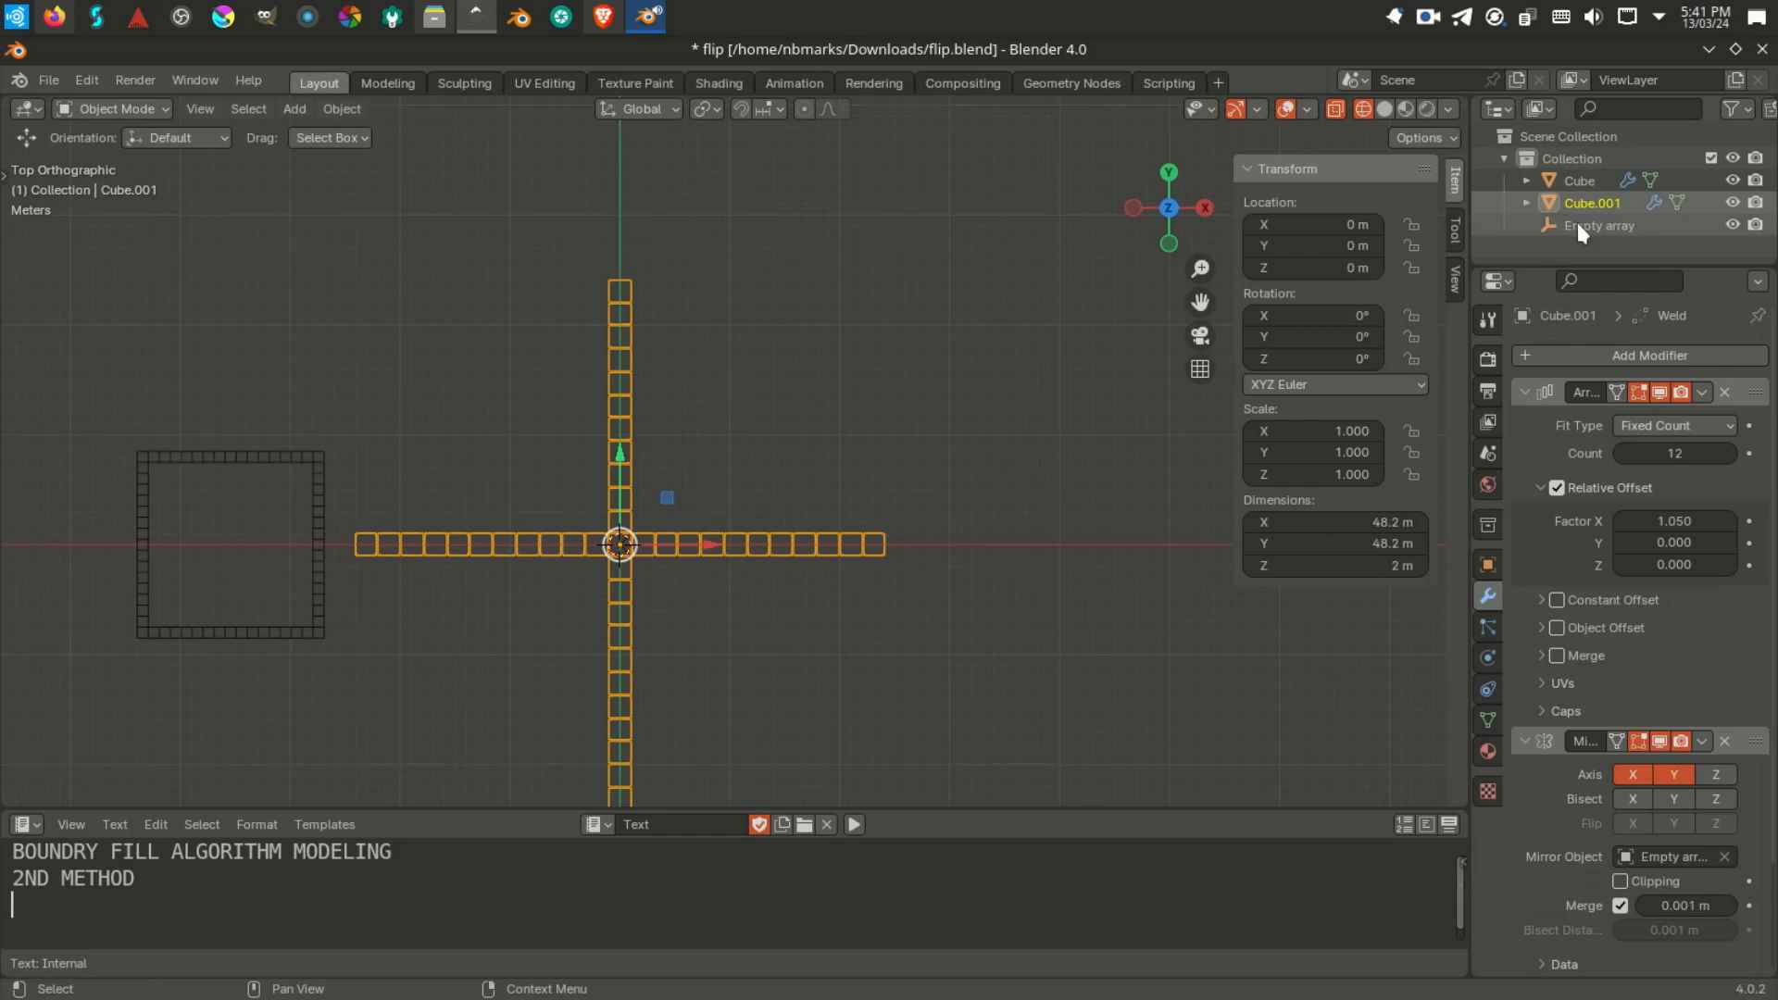
Step: Select Empty array, save the file, hide the sidebar, and set the transform orientation to Local
{"action": "left_click", "coordinate": [1576, 224]}
{"action": "key", "text": "ctrl+s"}
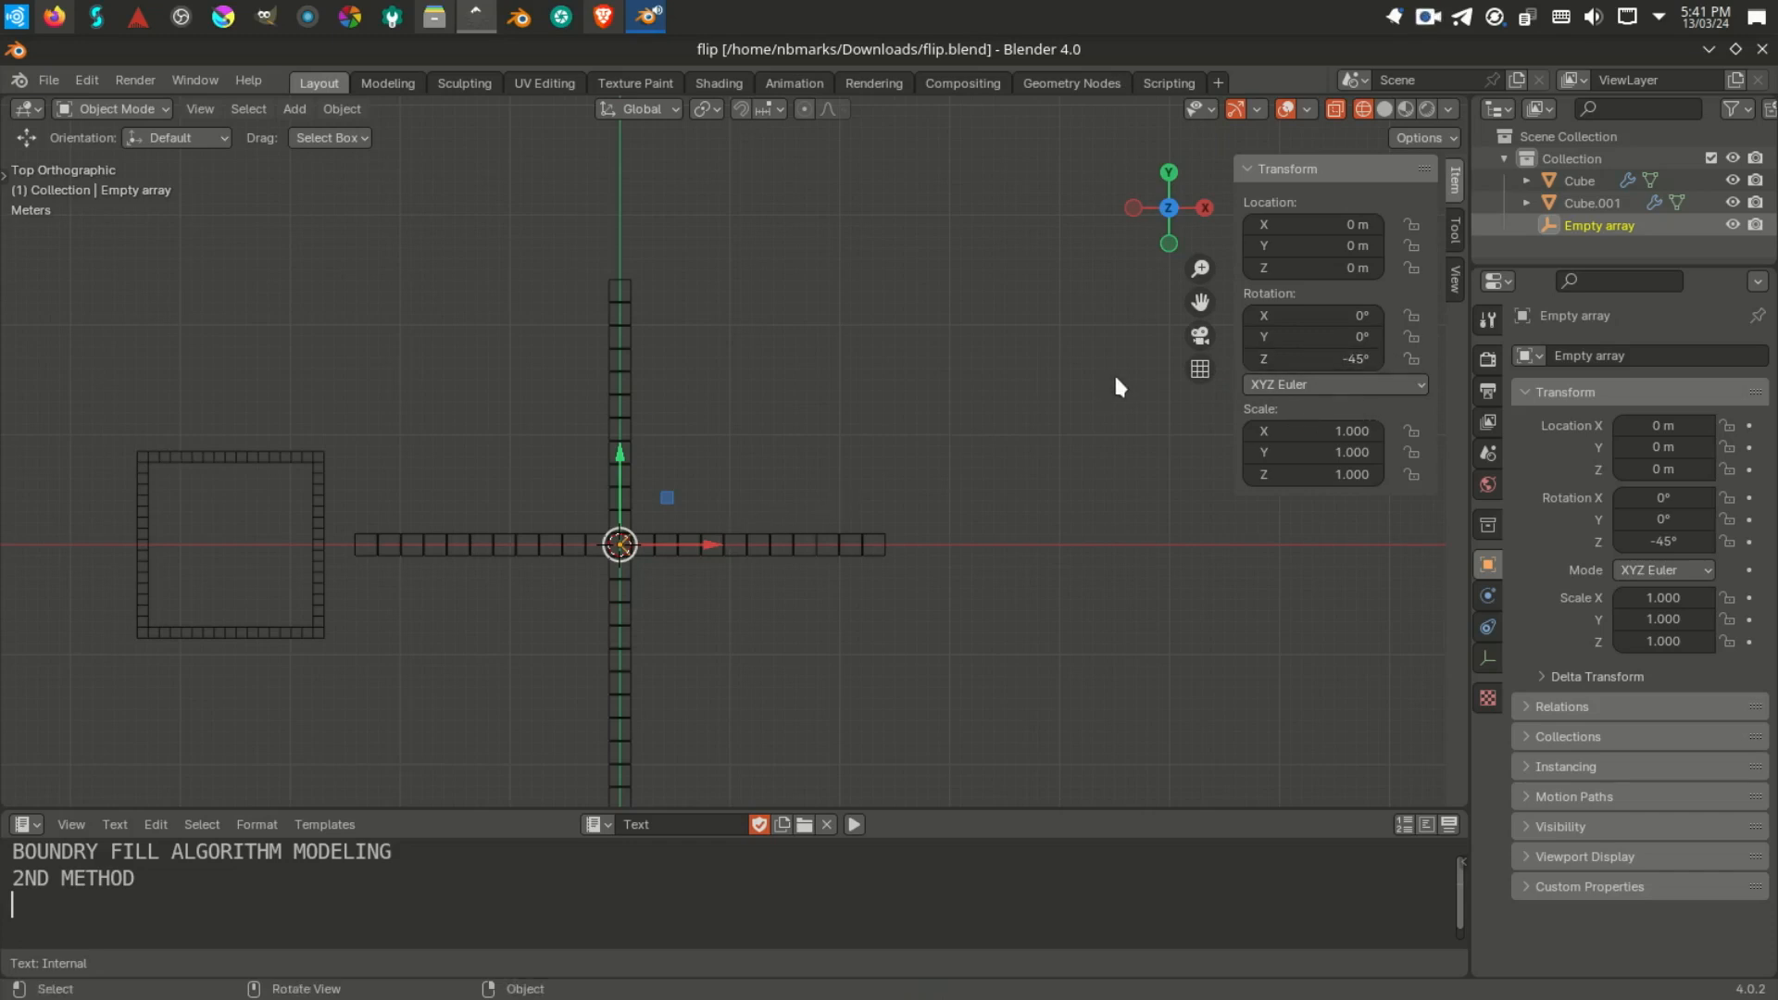
{"action": "key", "text": "n"}
{"action": "left_click", "coordinate": [1599, 225]}
{"action": "middle_click_drag", "start_coordinate": [643, 526], "coordinate": [648, 567], "text": "shift"}
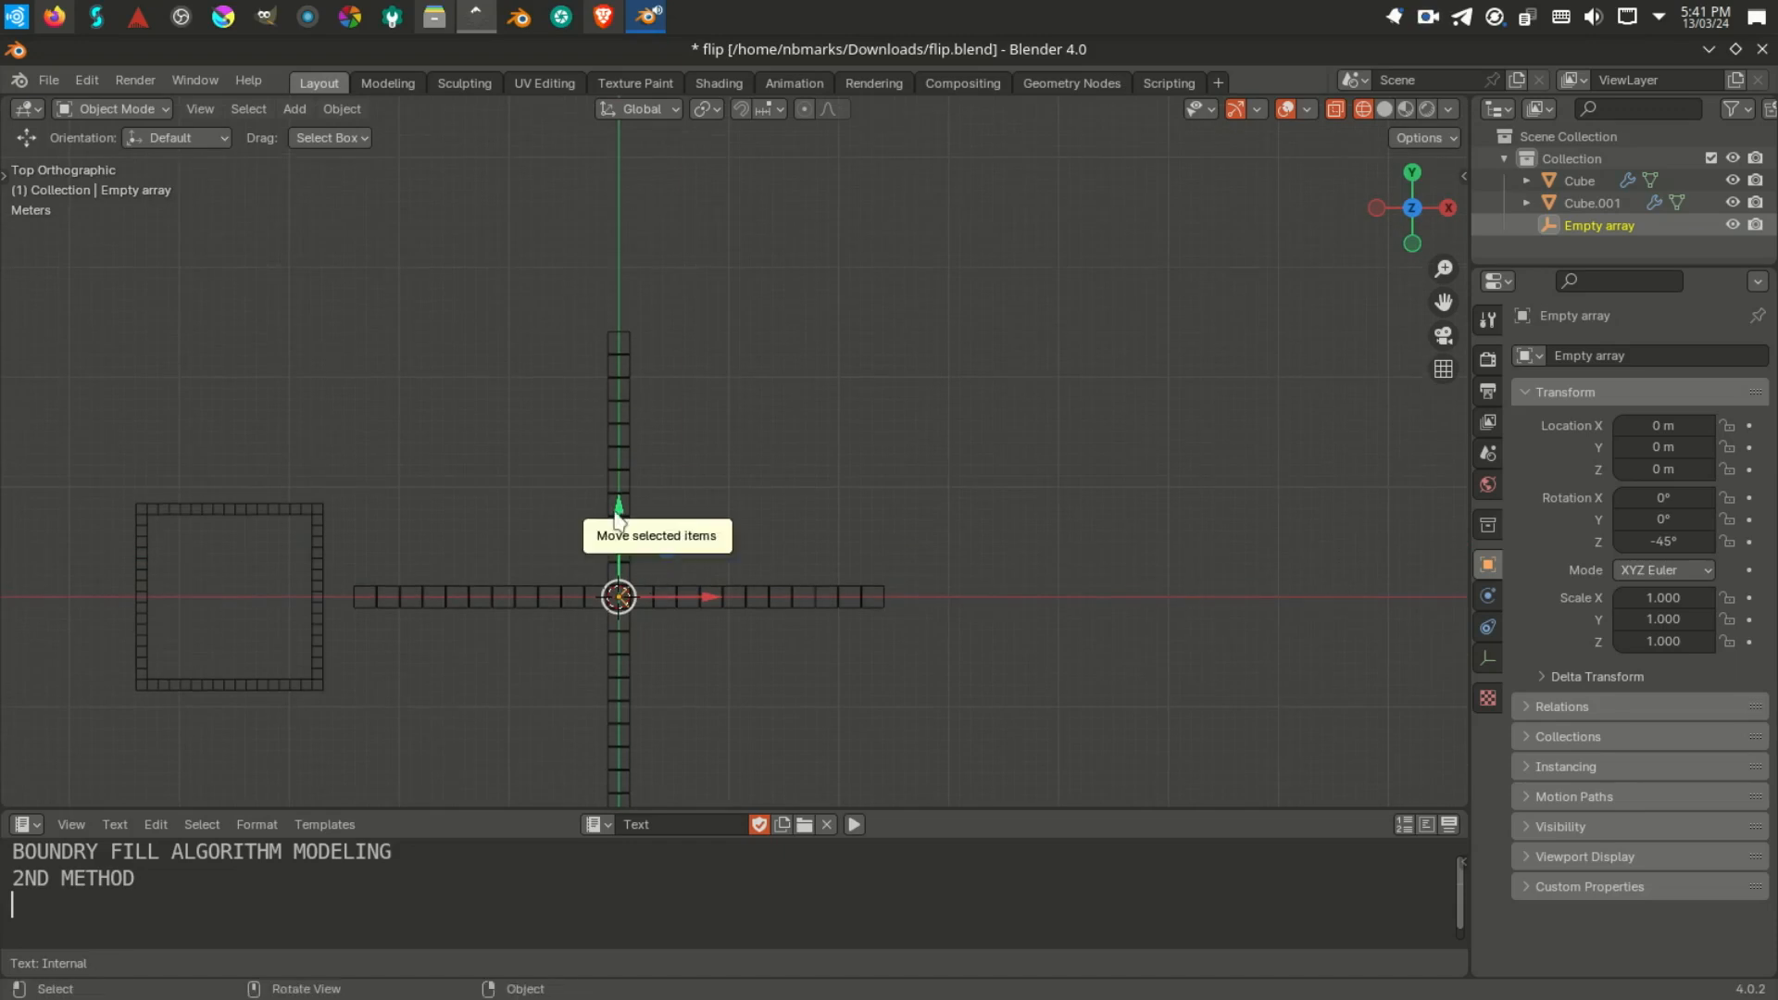
{"action": "left_click", "coordinate": [637, 109]}
{"action": "left_click", "coordinate": [600, 198]}
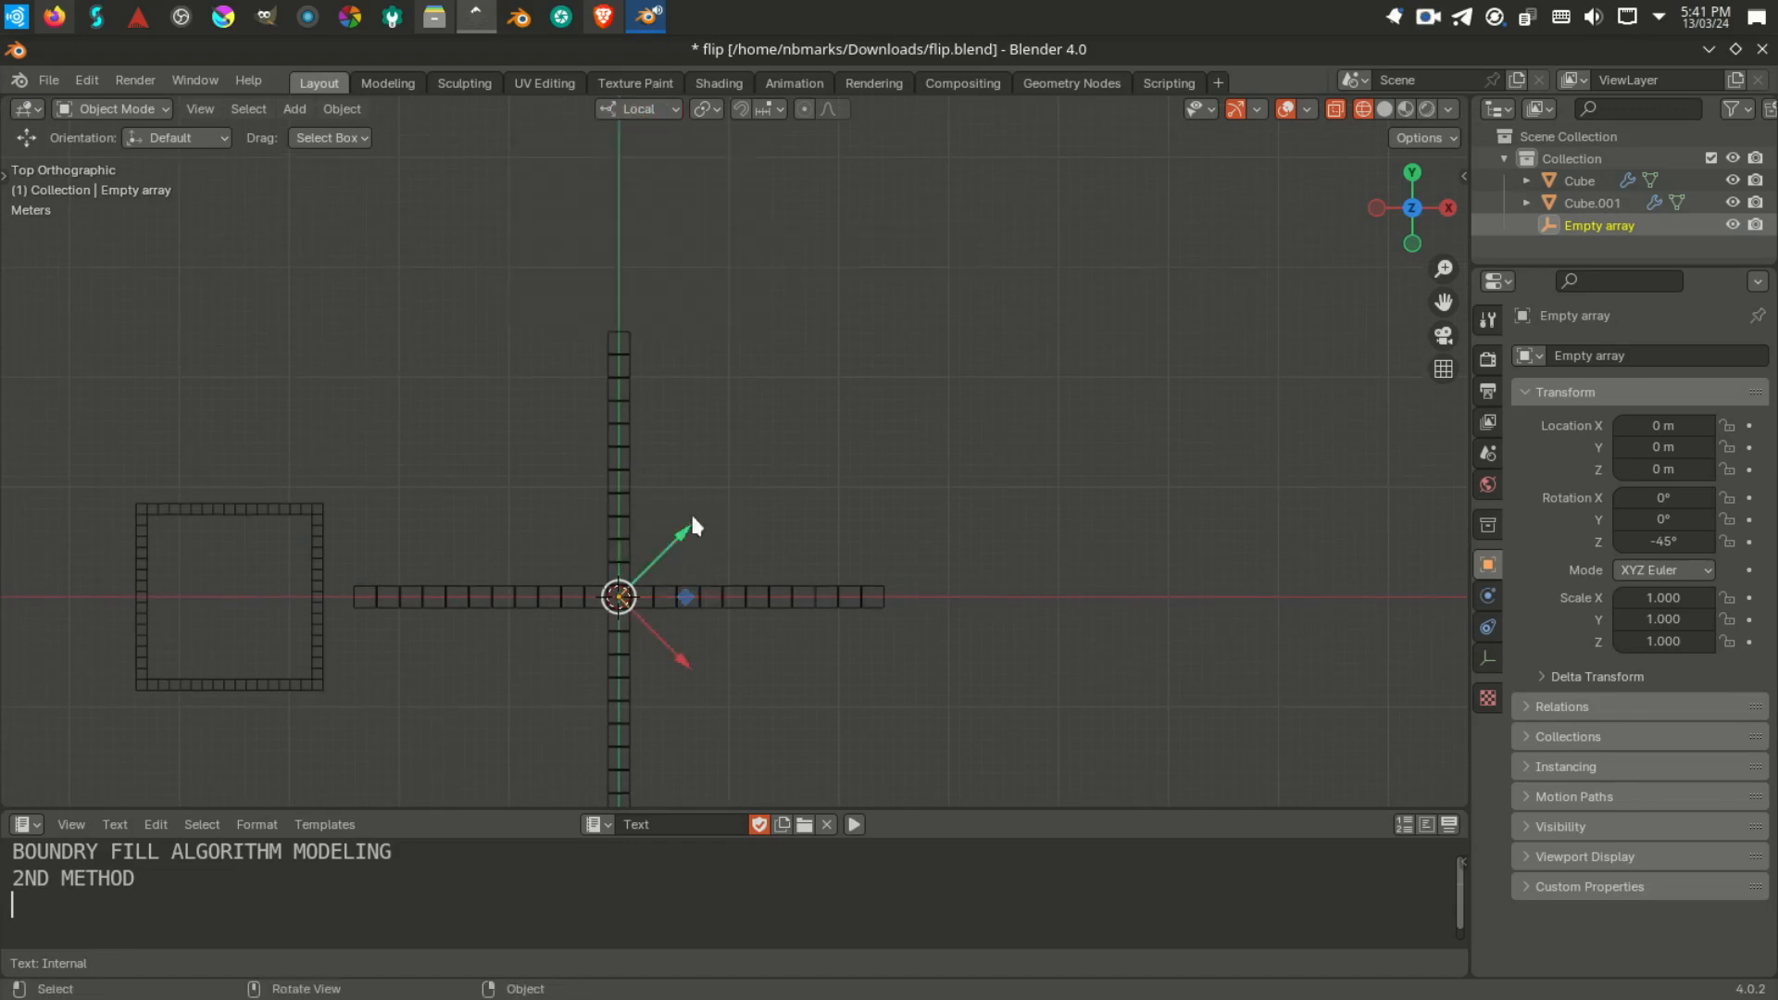
Step: Move Empty array along its local Y axis to about 11.474 m in X and Y so the arms form a square, and save
{"action": "left_click_drag", "start_coordinate": [690, 512], "coordinate": [804, 407]}
{"action": "middle_click_drag", "start_coordinate": [804, 407], "coordinate": [987, 415], "text": "shift"}
{"action": "scroll", "coordinate": [1111, 399], "scroll_direction": "up", "scroll_amount": 4}
{"action": "middle_click_drag", "start_coordinate": [1230, 389], "coordinate": [912, 560], "text": "shift"}
{"action": "key", "text": "ctrl+s"}
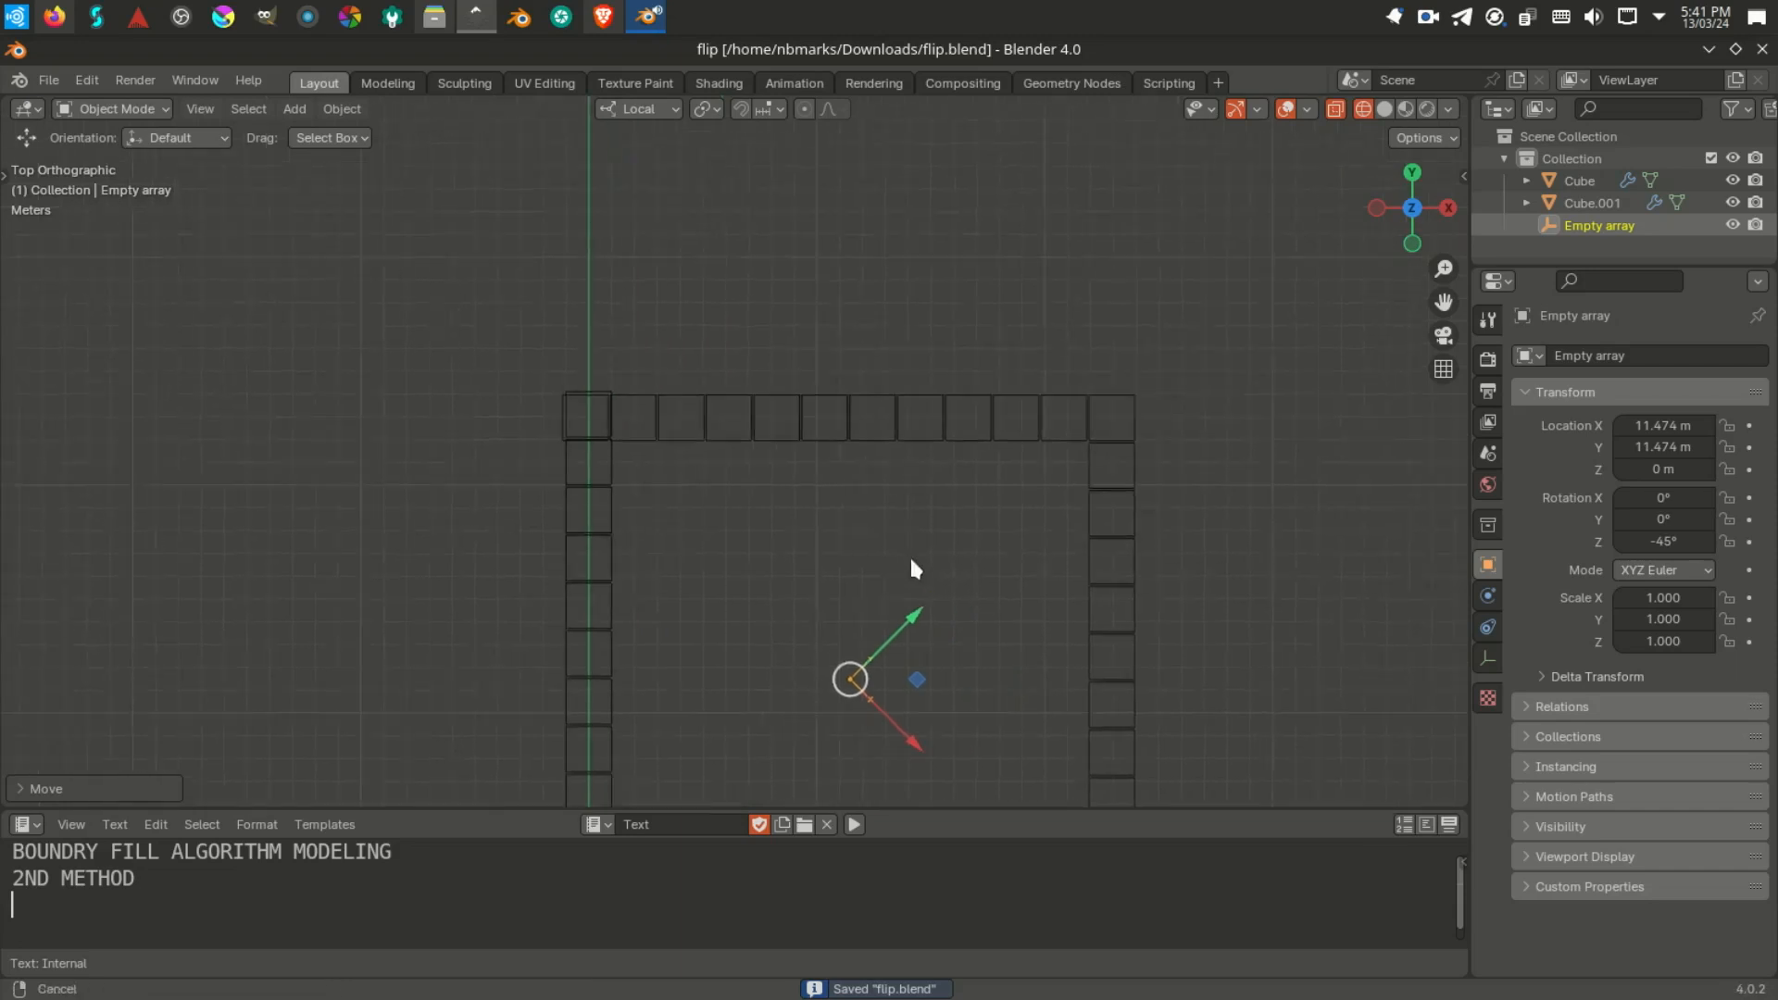
Step: Turn on snapping, try moving Empty array with Increment snapping, and set the snap target to Edge
{"action": "left_click", "coordinate": [804, 109]}
{"action": "left_click", "coordinate": [741, 109]}
{"action": "left_click", "coordinate": [775, 110]}
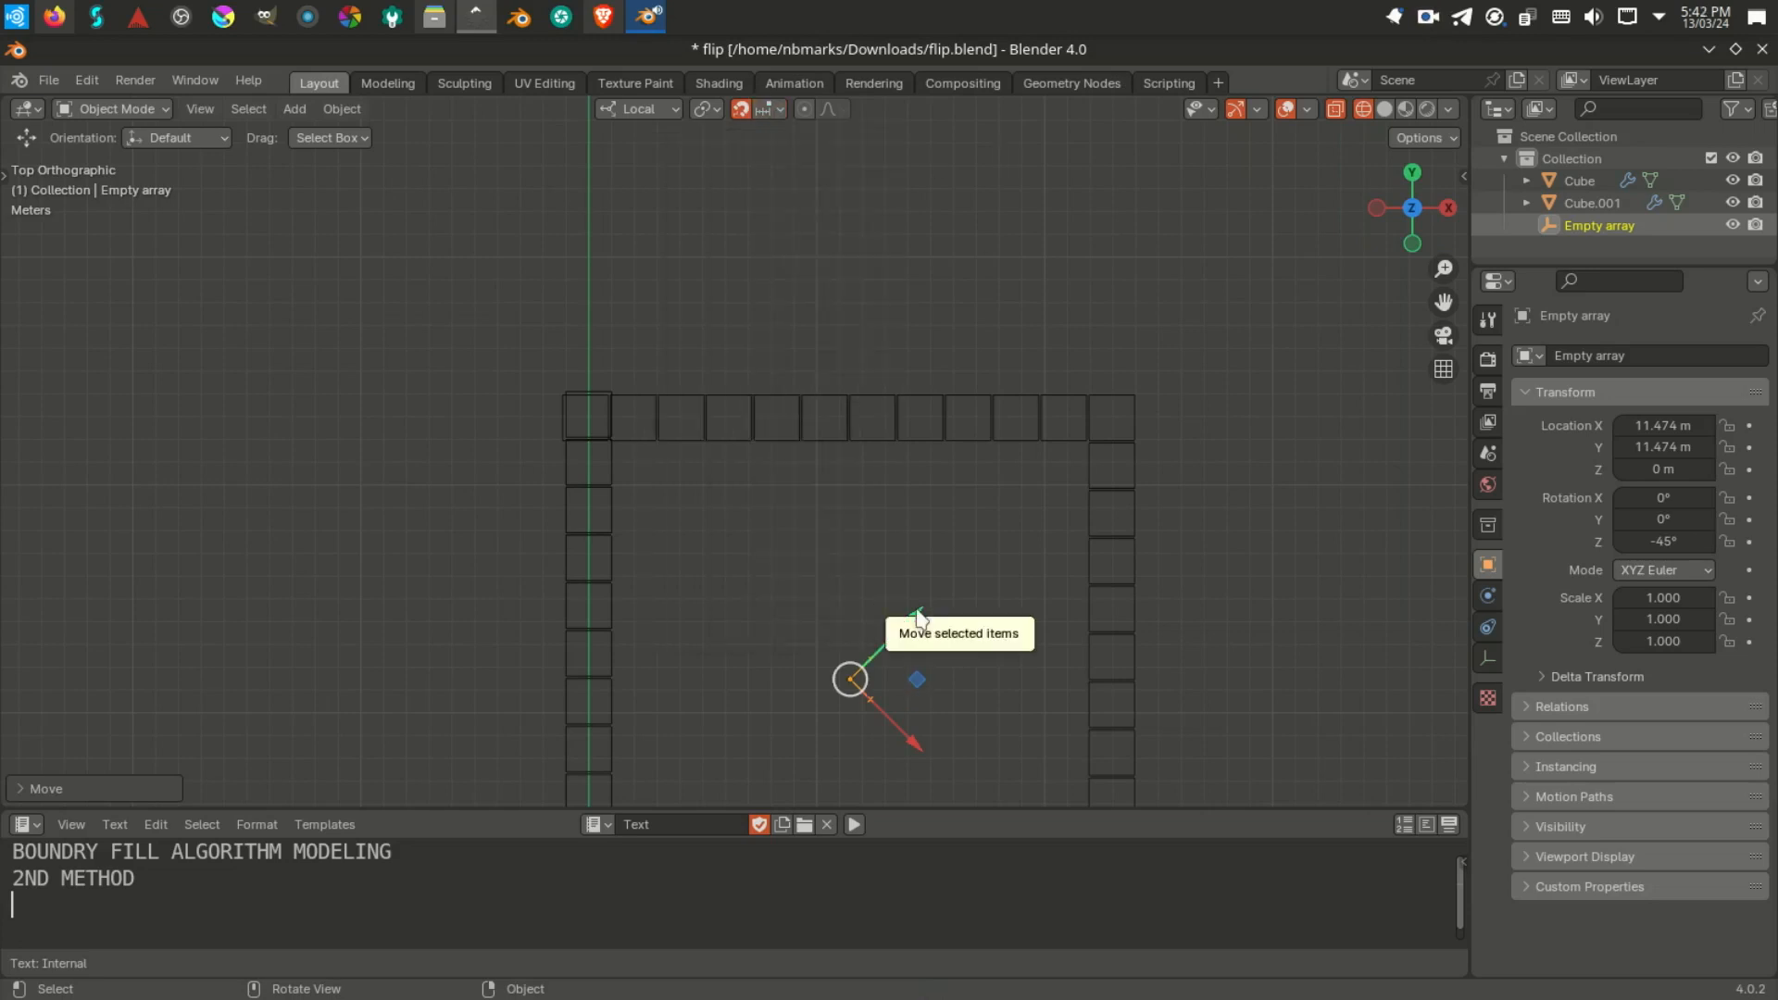
{"action": "left_click_drag", "start_coordinate": [916, 622], "coordinate": [930, 600]}
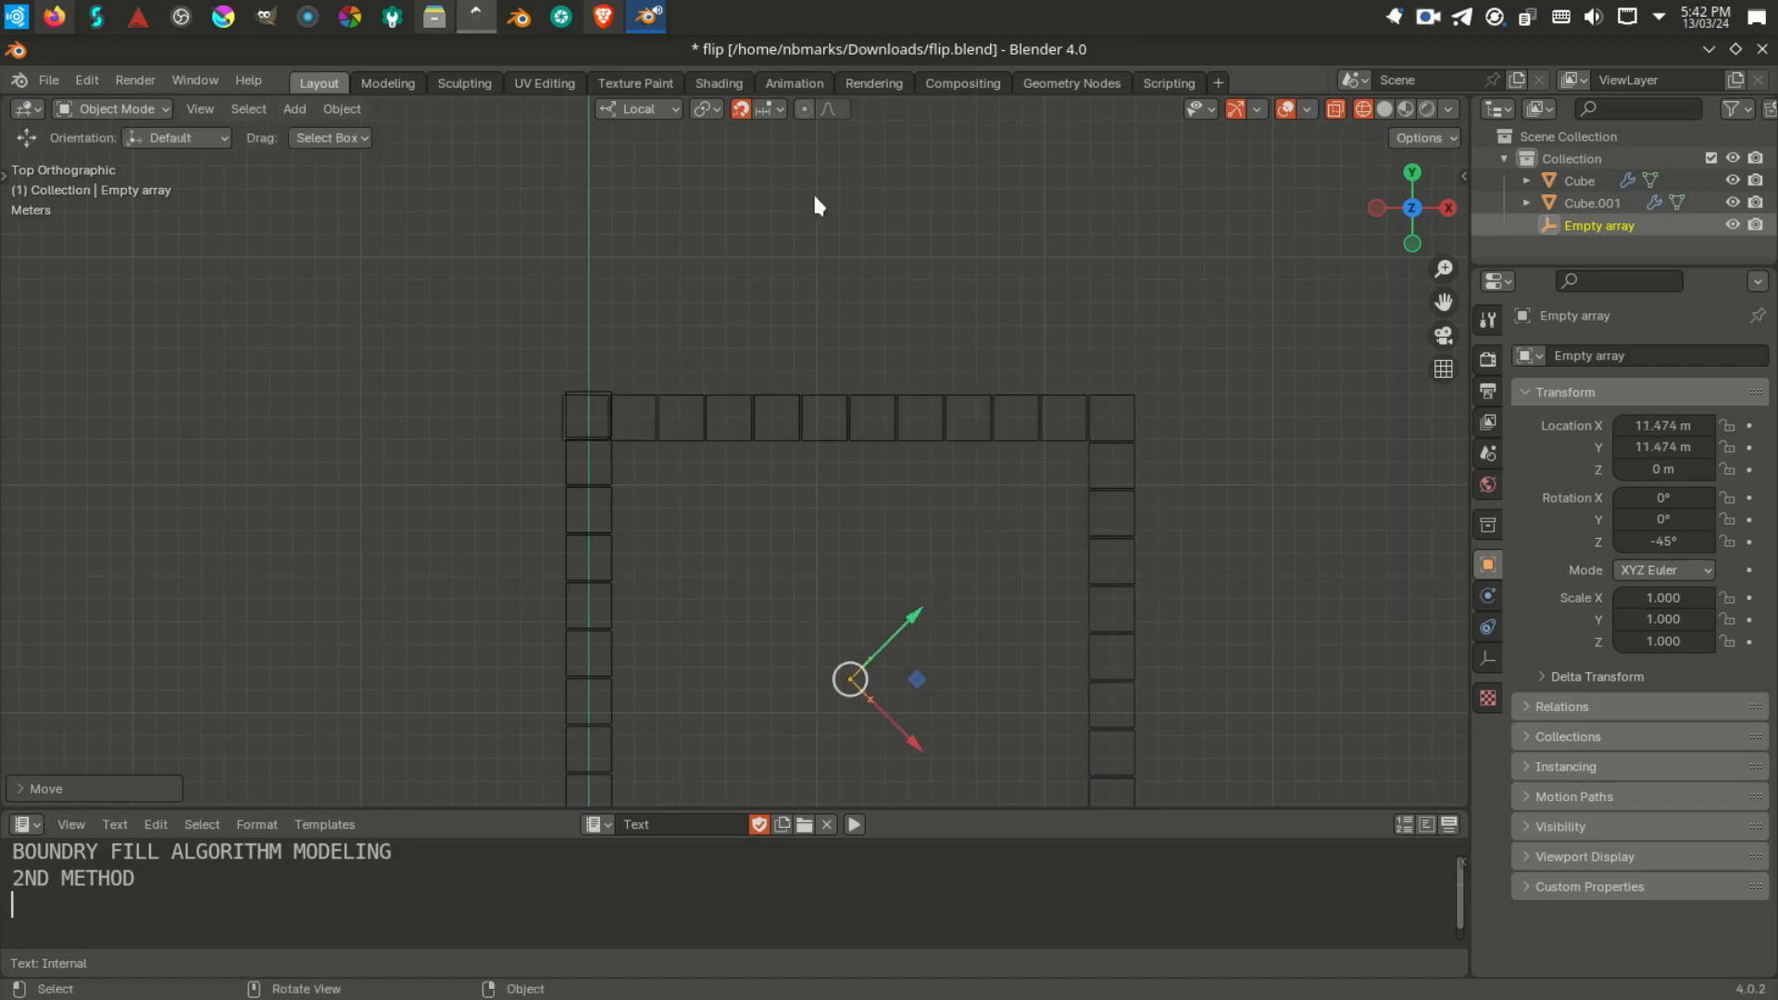
{"action": "left_click", "coordinate": [776, 109]}
{"action": "left_click", "coordinate": [733, 268]}
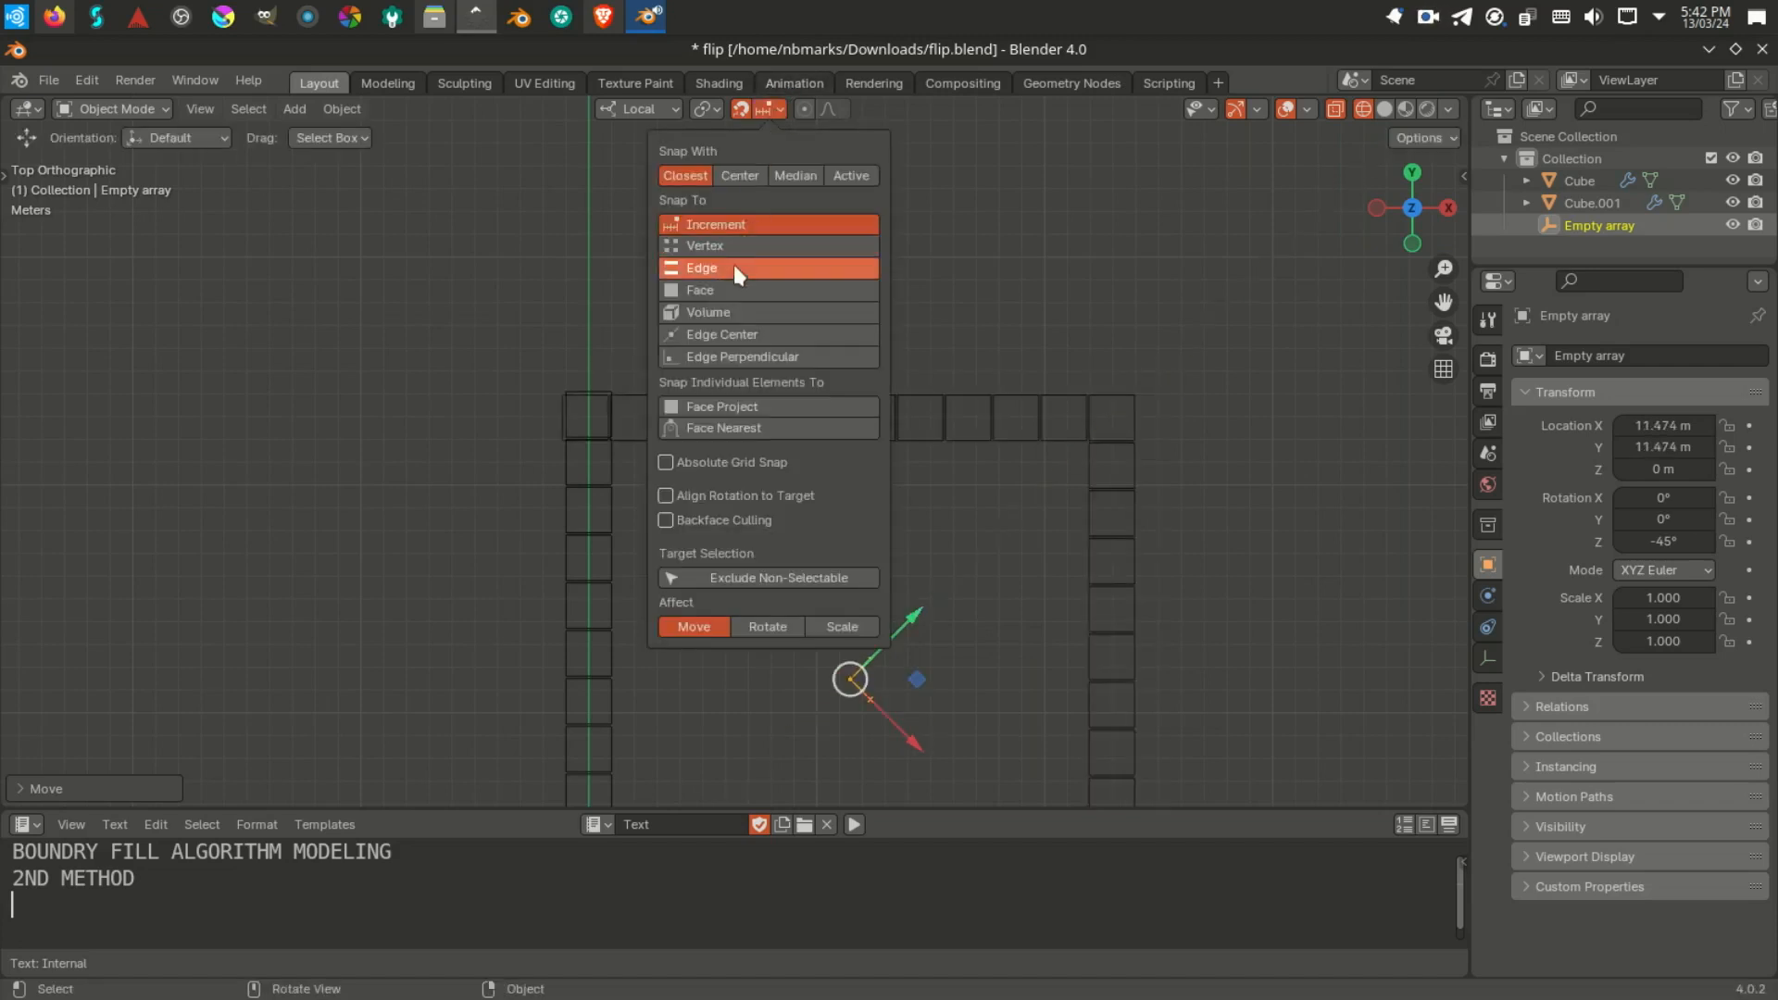
Step: Move Empty array further along its local Y axis to about 11.523 m in X and Y, checking the overlapping corner cubes
{"action": "left_click_drag", "start_coordinate": [908, 622], "coordinate": [912, 616]}
{"action": "scroll", "coordinate": [607, 435], "scroll_direction": "up", "scroll_amount": 5}
{"action": "middle_click_drag", "start_coordinate": [400, 361], "coordinate": [604, 449], "text": "shift"}
{"action": "scroll", "coordinate": [602, 444], "scroll_direction": "up", "scroll_amount": 4}
{"action": "scroll", "coordinate": [630, 440], "scroll_direction": "down", "scroll_amount": 5}
{"action": "scroll", "coordinate": [834, 588], "scroll_direction": "down", "scroll_amount": 3}
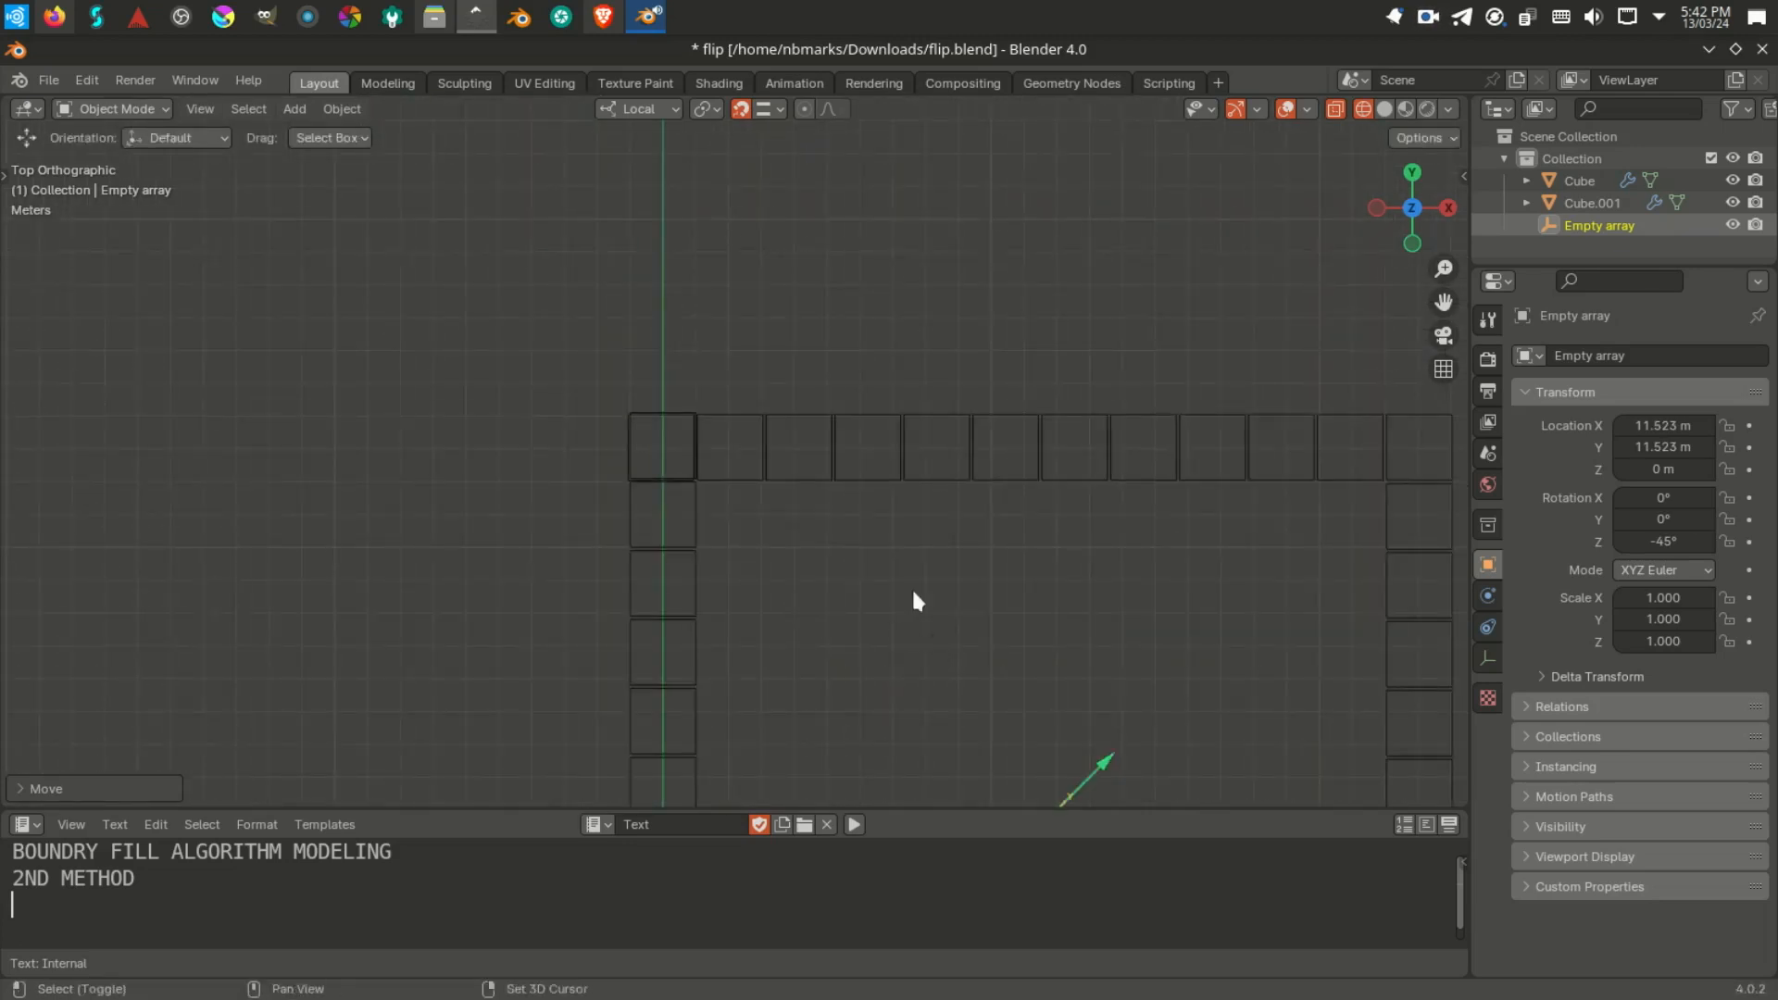
{"action": "scroll", "coordinate": [978, 597], "scroll_direction": "up", "scroll_amount": 3}
{"action": "scroll", "coordinate": [1063, 685], "scroll_direction": "down", "scroll_amount": 2}
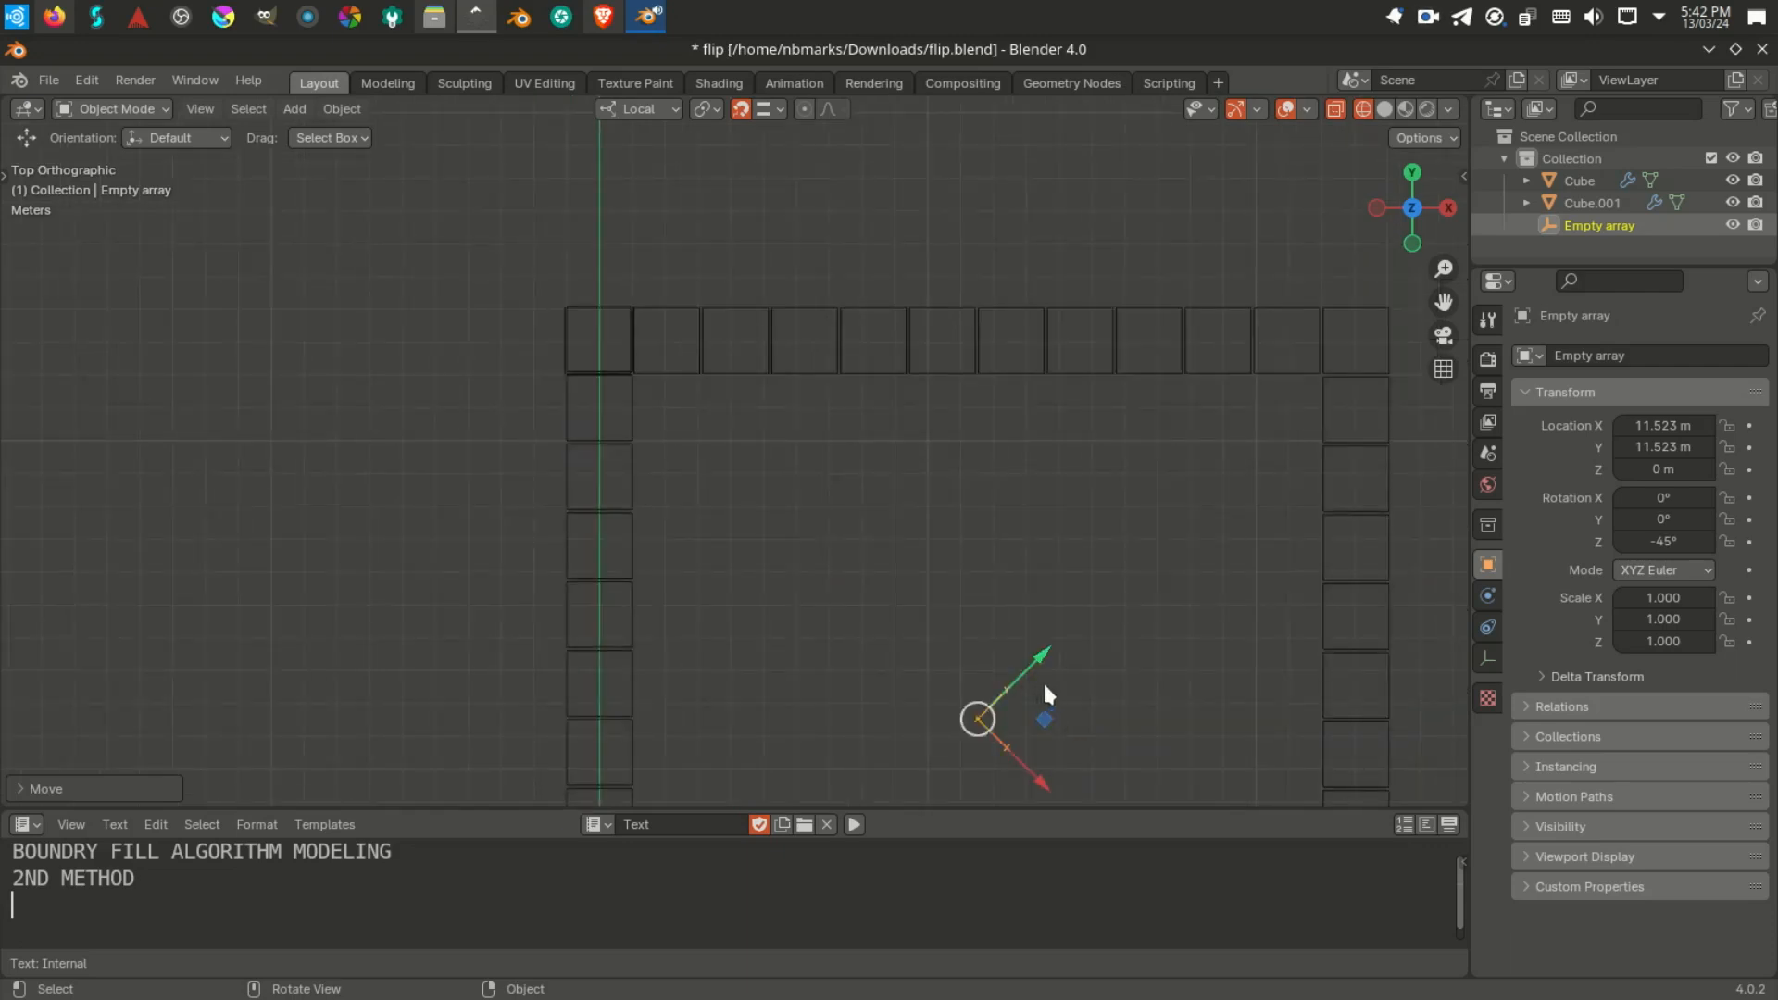
Step: Grab Empty array along its local Y axis and move it to about 11.554 m in X and Y to align the corner cubes
{"action": "key", "text": "g"}
{"action": "key", "text": "y"}
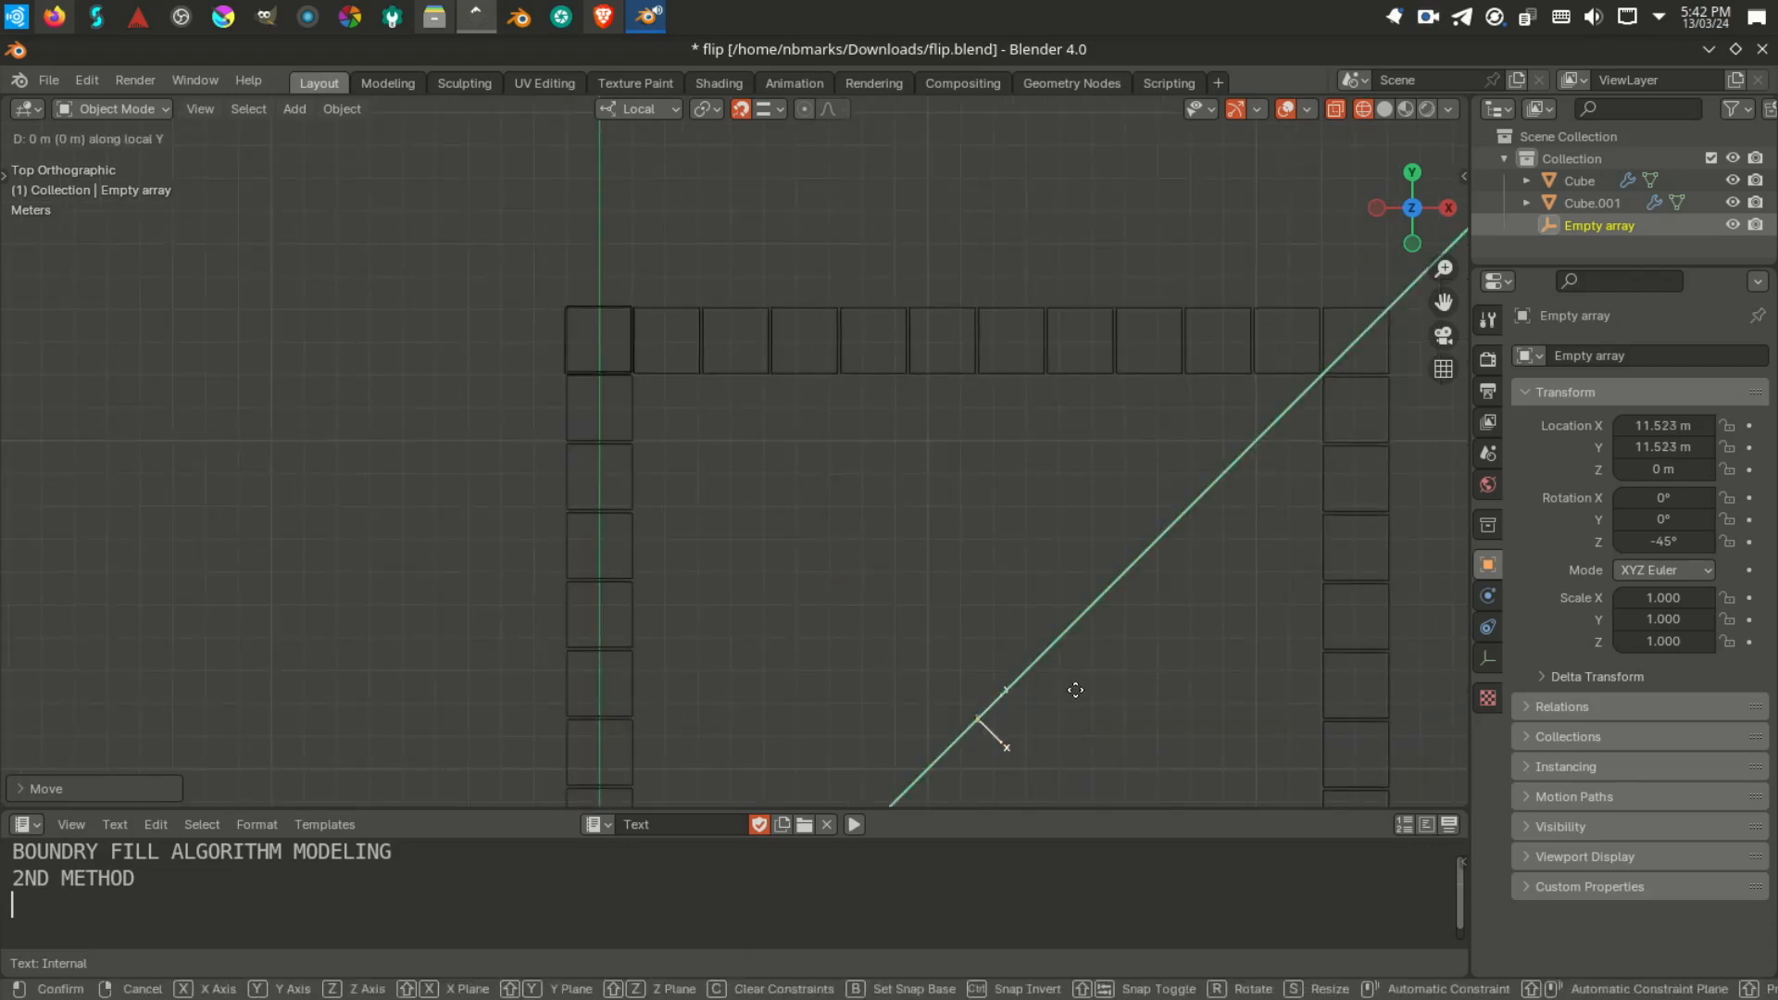
{"action": "left_click", "coordinate": [1075, 690]}
{"action": "middle_click_drag", "start_coordinate": [694, 387], "coordinate": [723, 452], "text": "shift"}
{"action": "scroll", "coordinate": [860, 606], "scroll_direction": "up", "scroll_amount": 6}
{"action": "scroll", "coordinate": [724, 452], "scroll_direction": "up", "scroll_amount": 2}
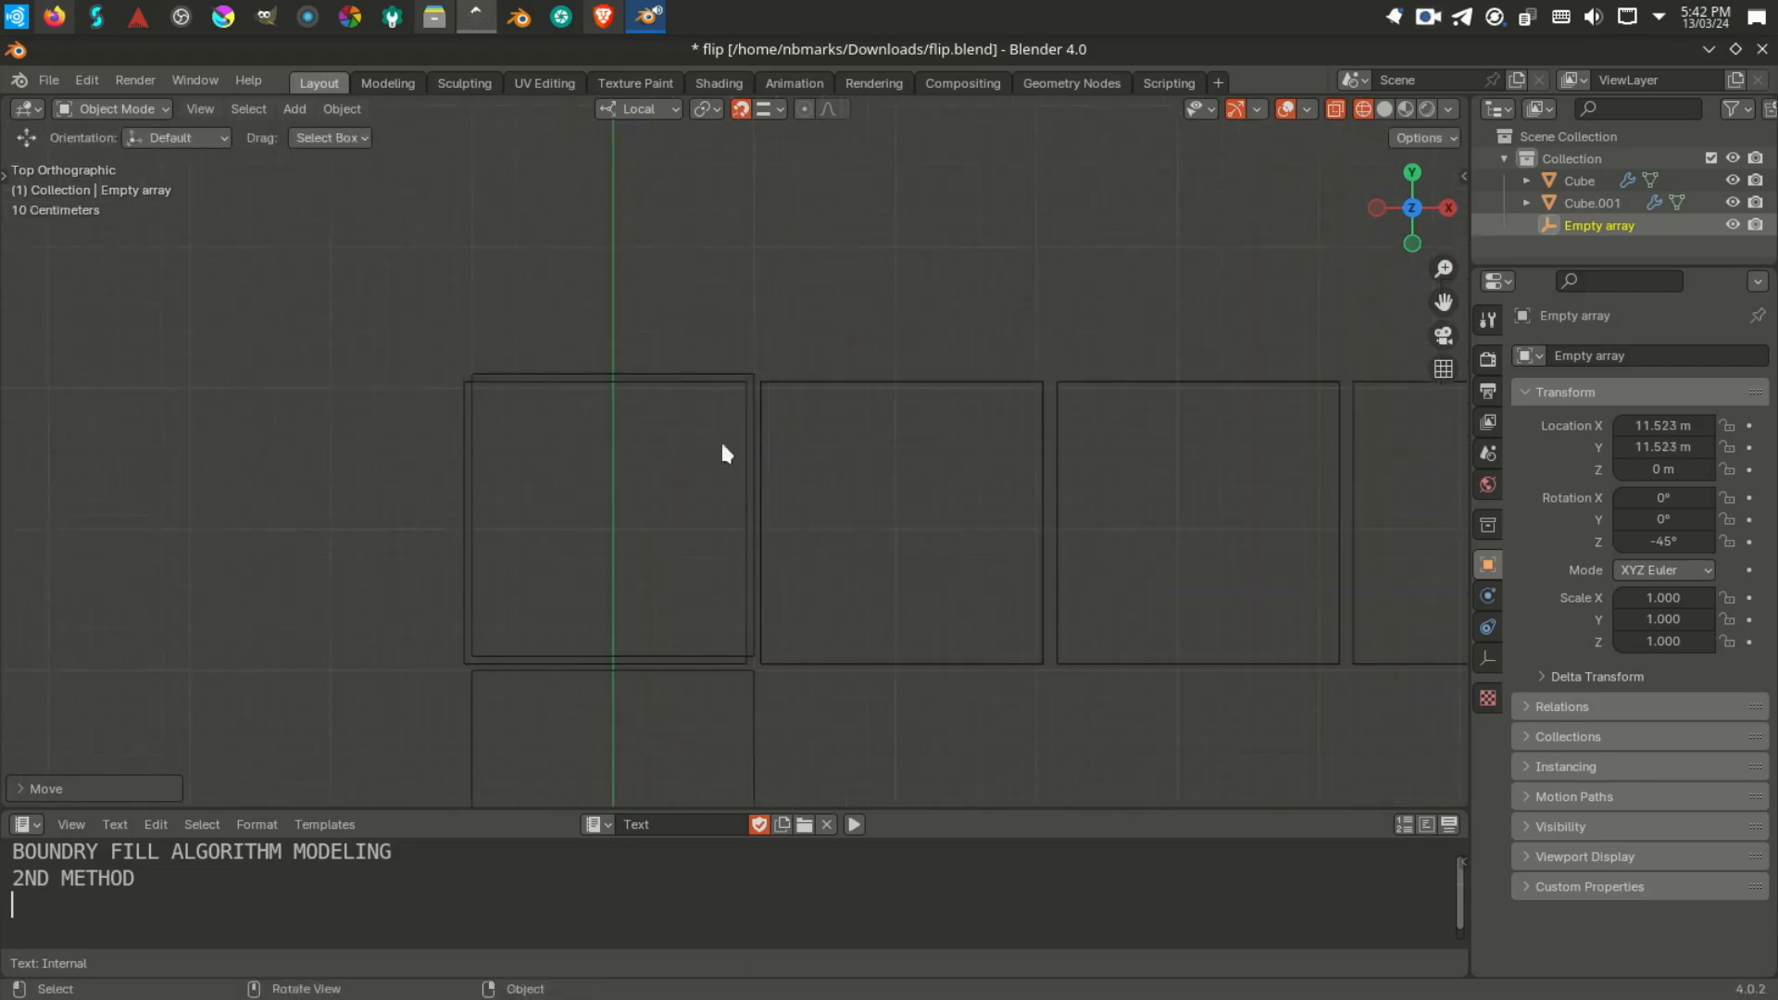
{"action": "key", "text": "g"}
{"action": "key", "text": "y"}
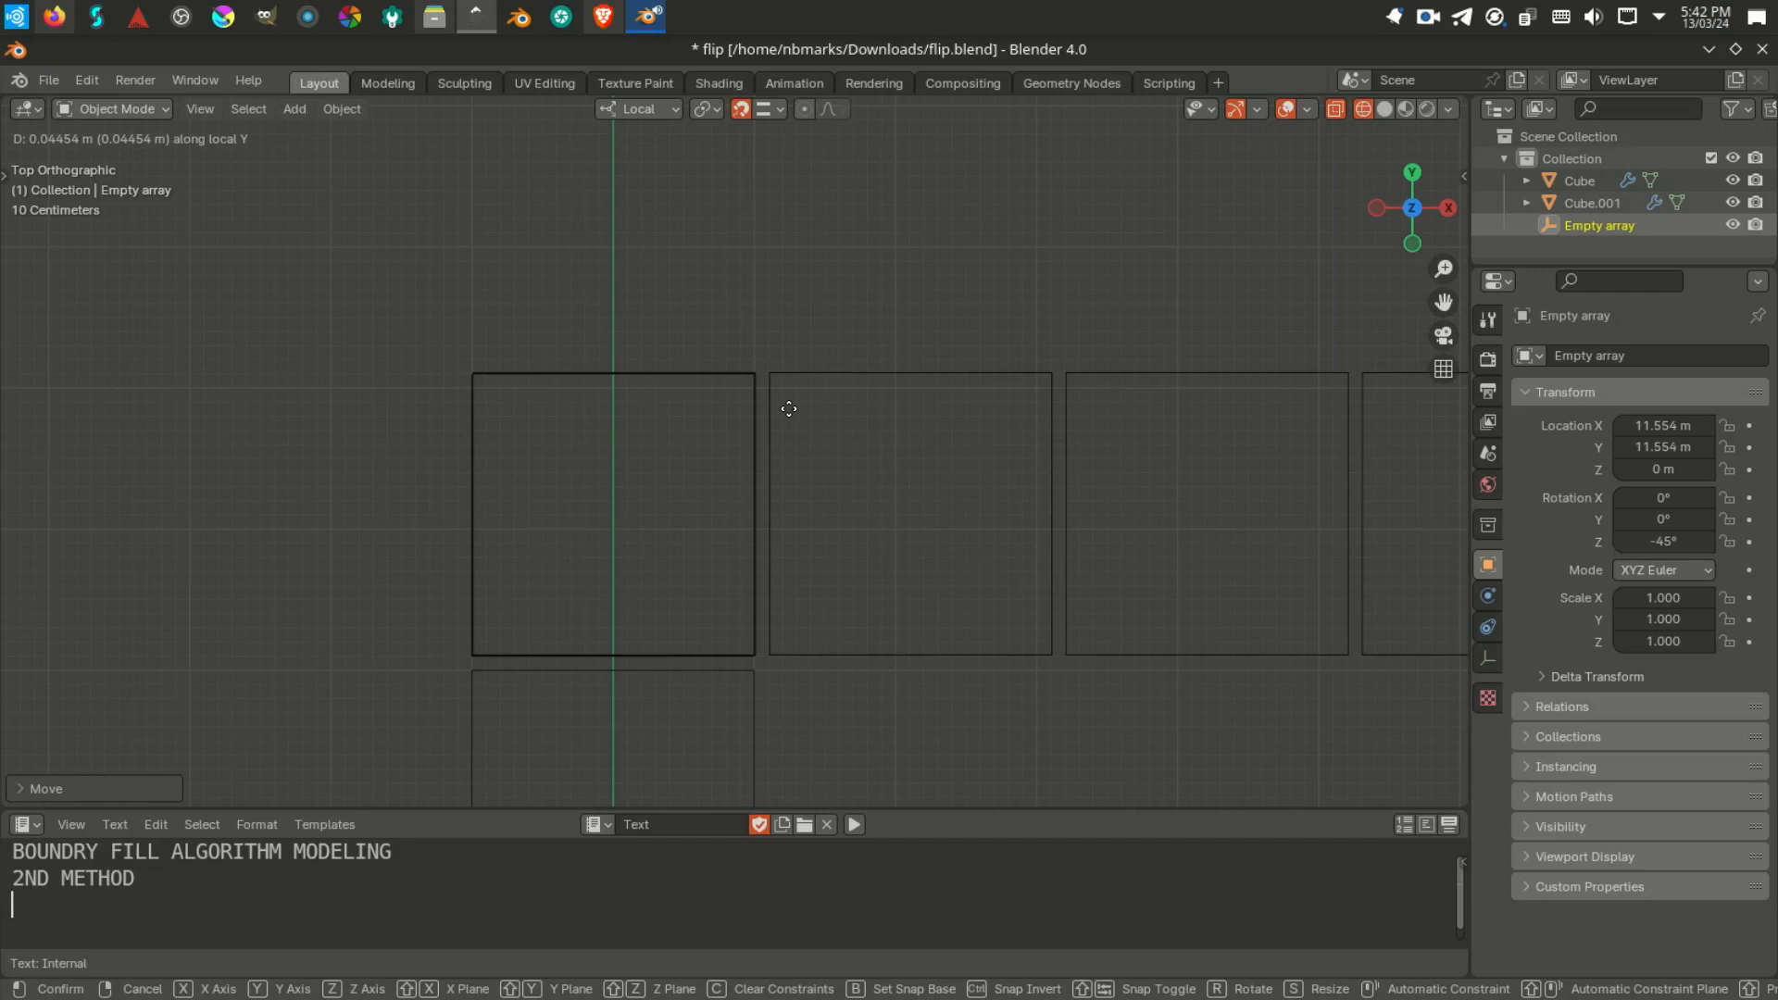
{"action": "left_click", "coordinate": [786, 405]}
{"action": "scroll", "coordinate": [881, 432], "scroll_direction": "down", "scroll_amount": 14}
{"action": "scroll", "coordinate": [889, 537], "scroll_direction": "up", "scroll_amount": 4}
{"action": "scroll", "coordinate": [822, 409], "scroll_direction": "up", "scroll_amount": 5}
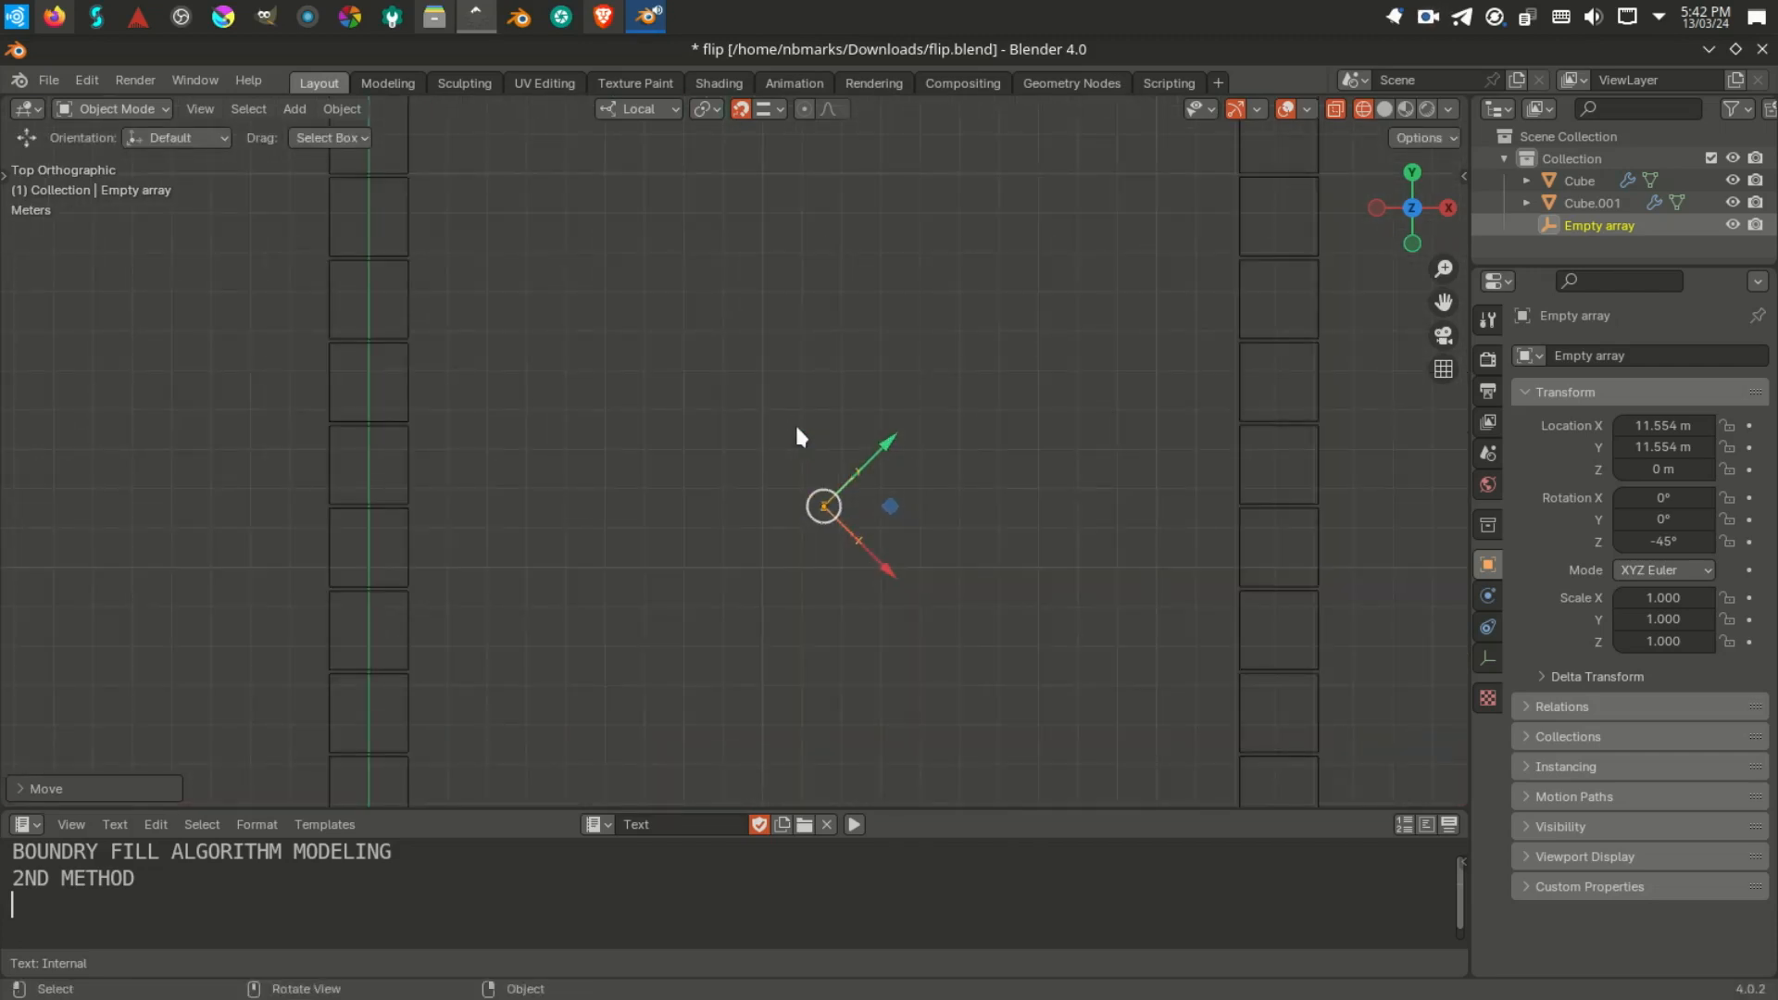
Step: Review the snapping options, save the file, and open Cube.001 in Edit Mode
{"action": "left_click", "coordinate": [781, 109]}
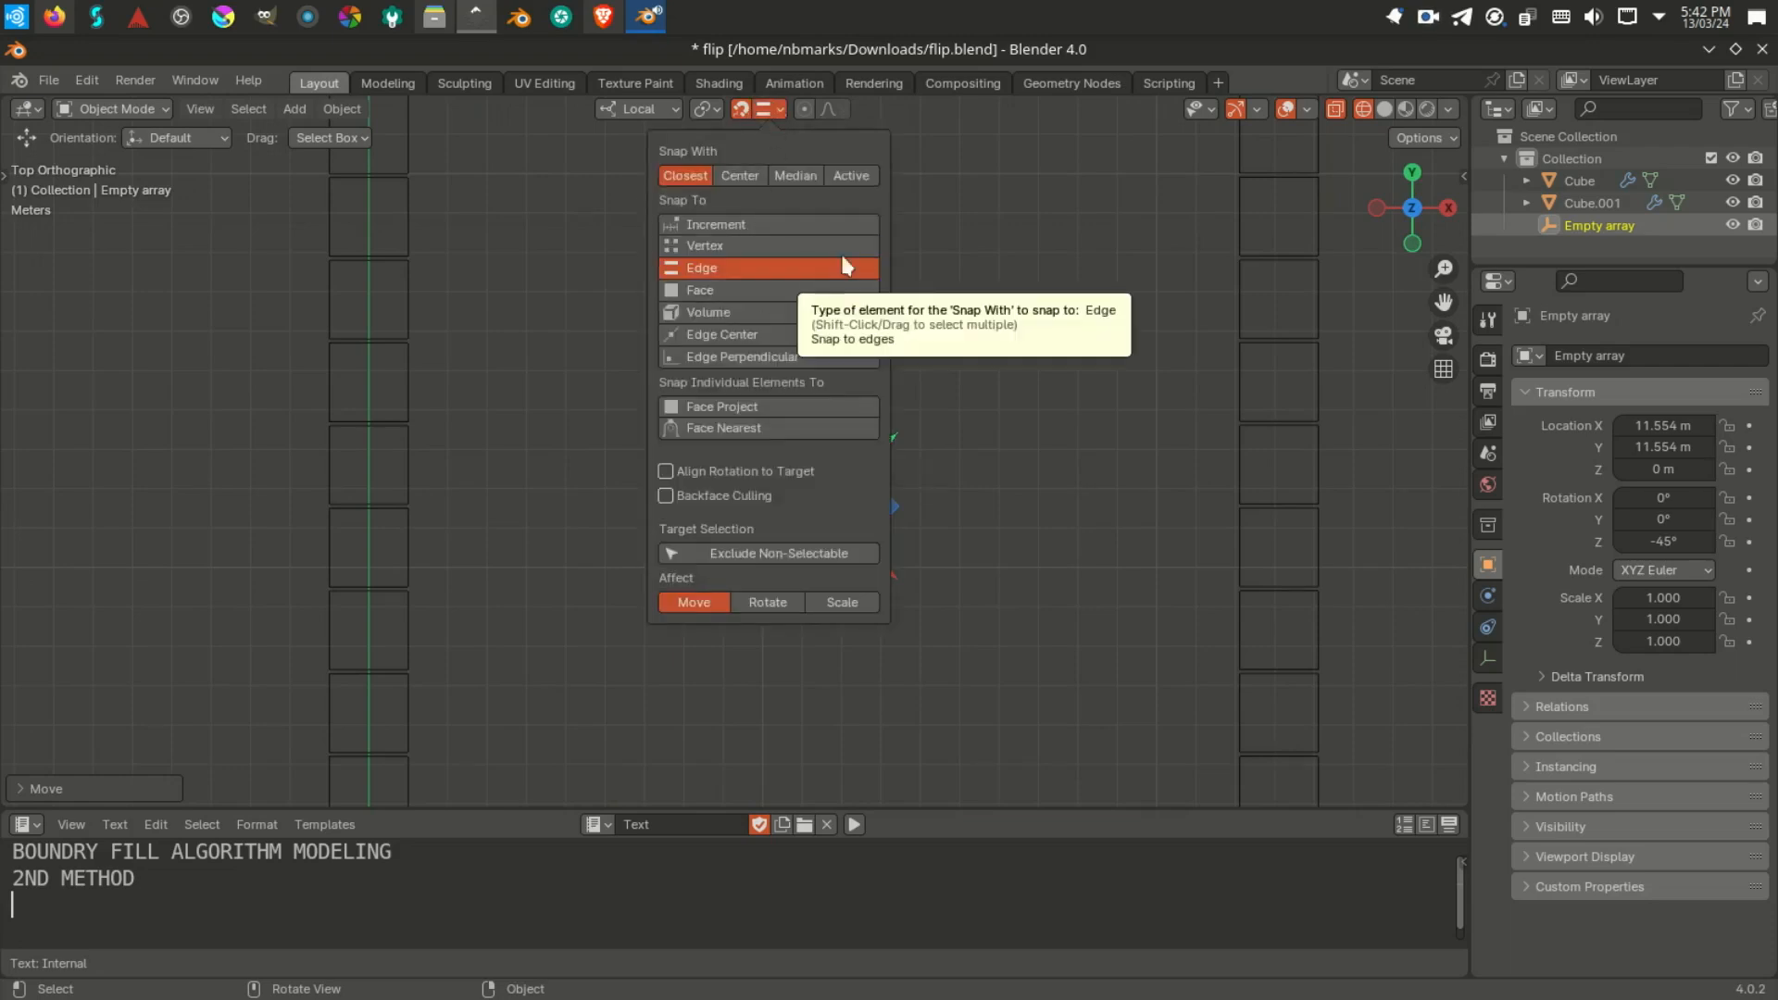
{"action": "key", "text": "ctrl+s"}
{"action": "scroll", "coordinate": [819, 389], "scroll_direction": "down", "scroll_amount": 3}
{"action": "left_click", "coordinate": [1083, 453]}
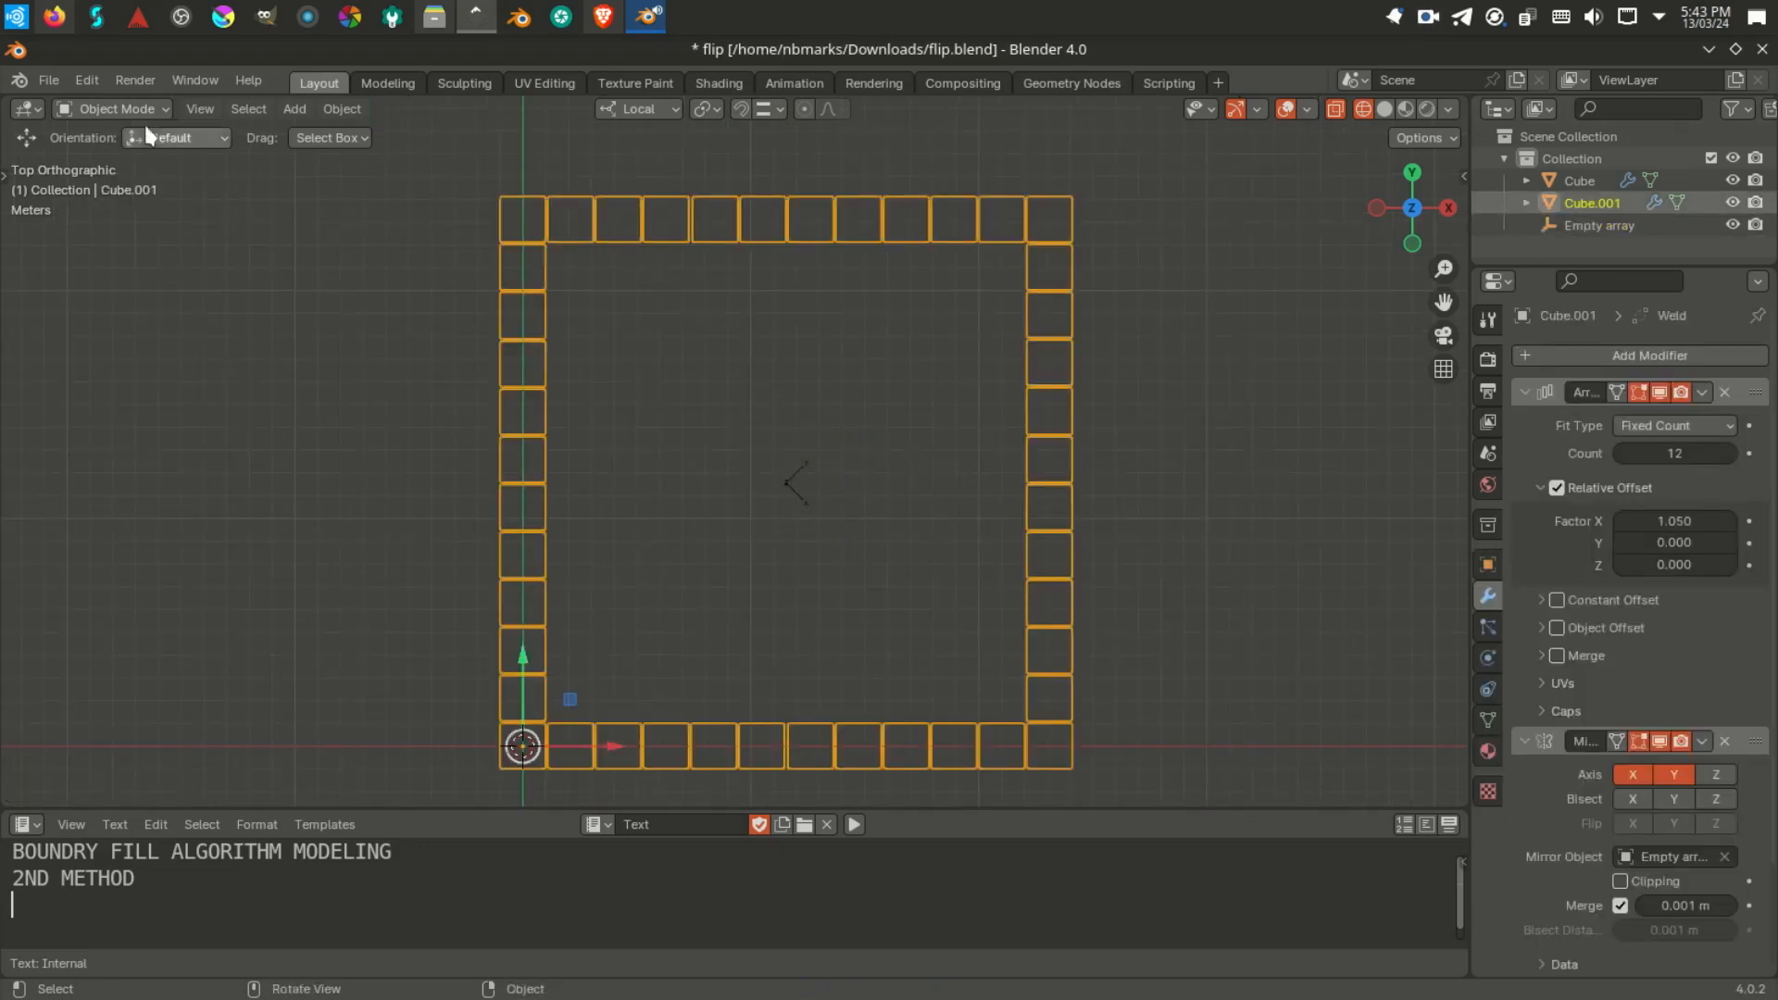
{"action": "left_click", "coordinate": [111, 109]}
{"action": "left_click", "coordinate": [112, 161]}
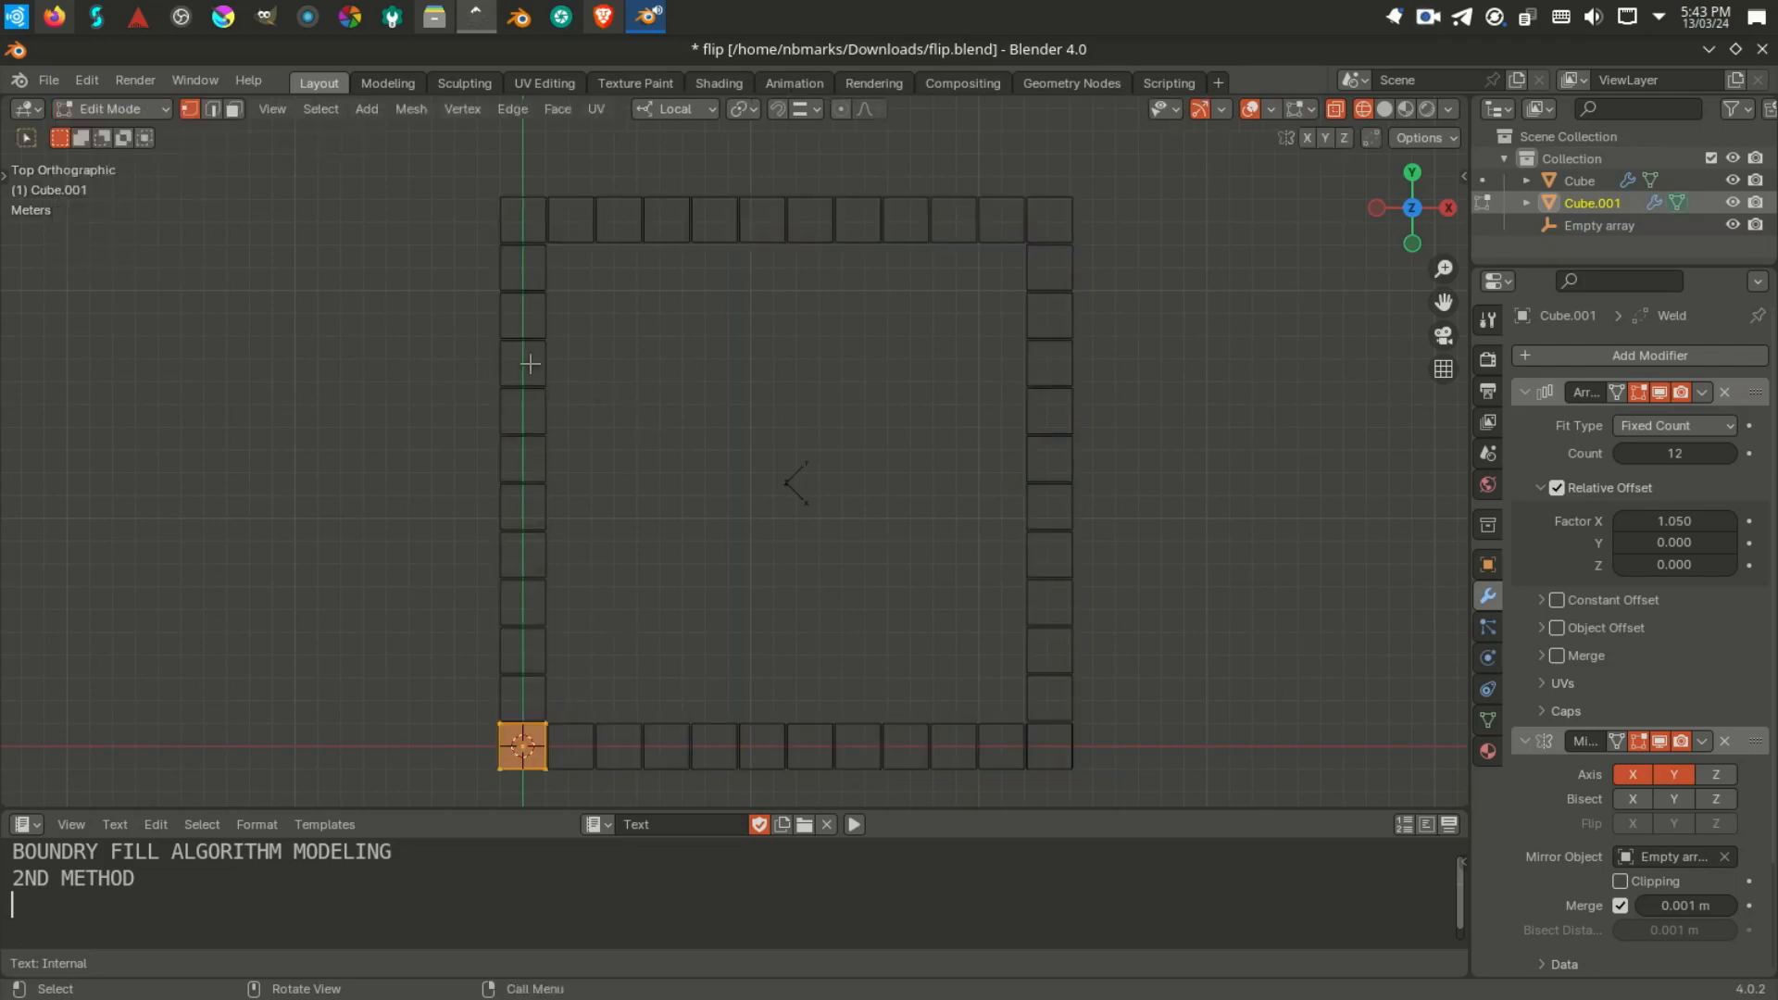
Step: Examine how closely the overlapping cubes at the square's upper-left corner align, in Edit Mode and in Object Mode
{"action": "middle_click_drag", "start_coordinate": [520, 252], "coordinate": [627, 504], "text": "shift"}
{"action": "scroll", "coordinate": [620, 504], "scroll_direction": "up", "scroll_amount": 6}
{"action": "middle_click_drag", "start_coordinate": [425, 506], "coordinate": [777, 503], "text": "shift"}
{"action": "scroll", "coordinate": [771, 501], "scroll_direction": "up", "scroll_amount": 6}
{"action": "scroll", "coordinate": [739, 475], "scroll_direction": "up", "scroll_amount": 4}
{"action": "scroll", "coordinate": [739, 475], "scroll_direction": "down", "scroll_amount": 8}
{"action": "scroll", "coordinate": [738, 482], "scroll_direction": "up", "scroll_amount": 12}
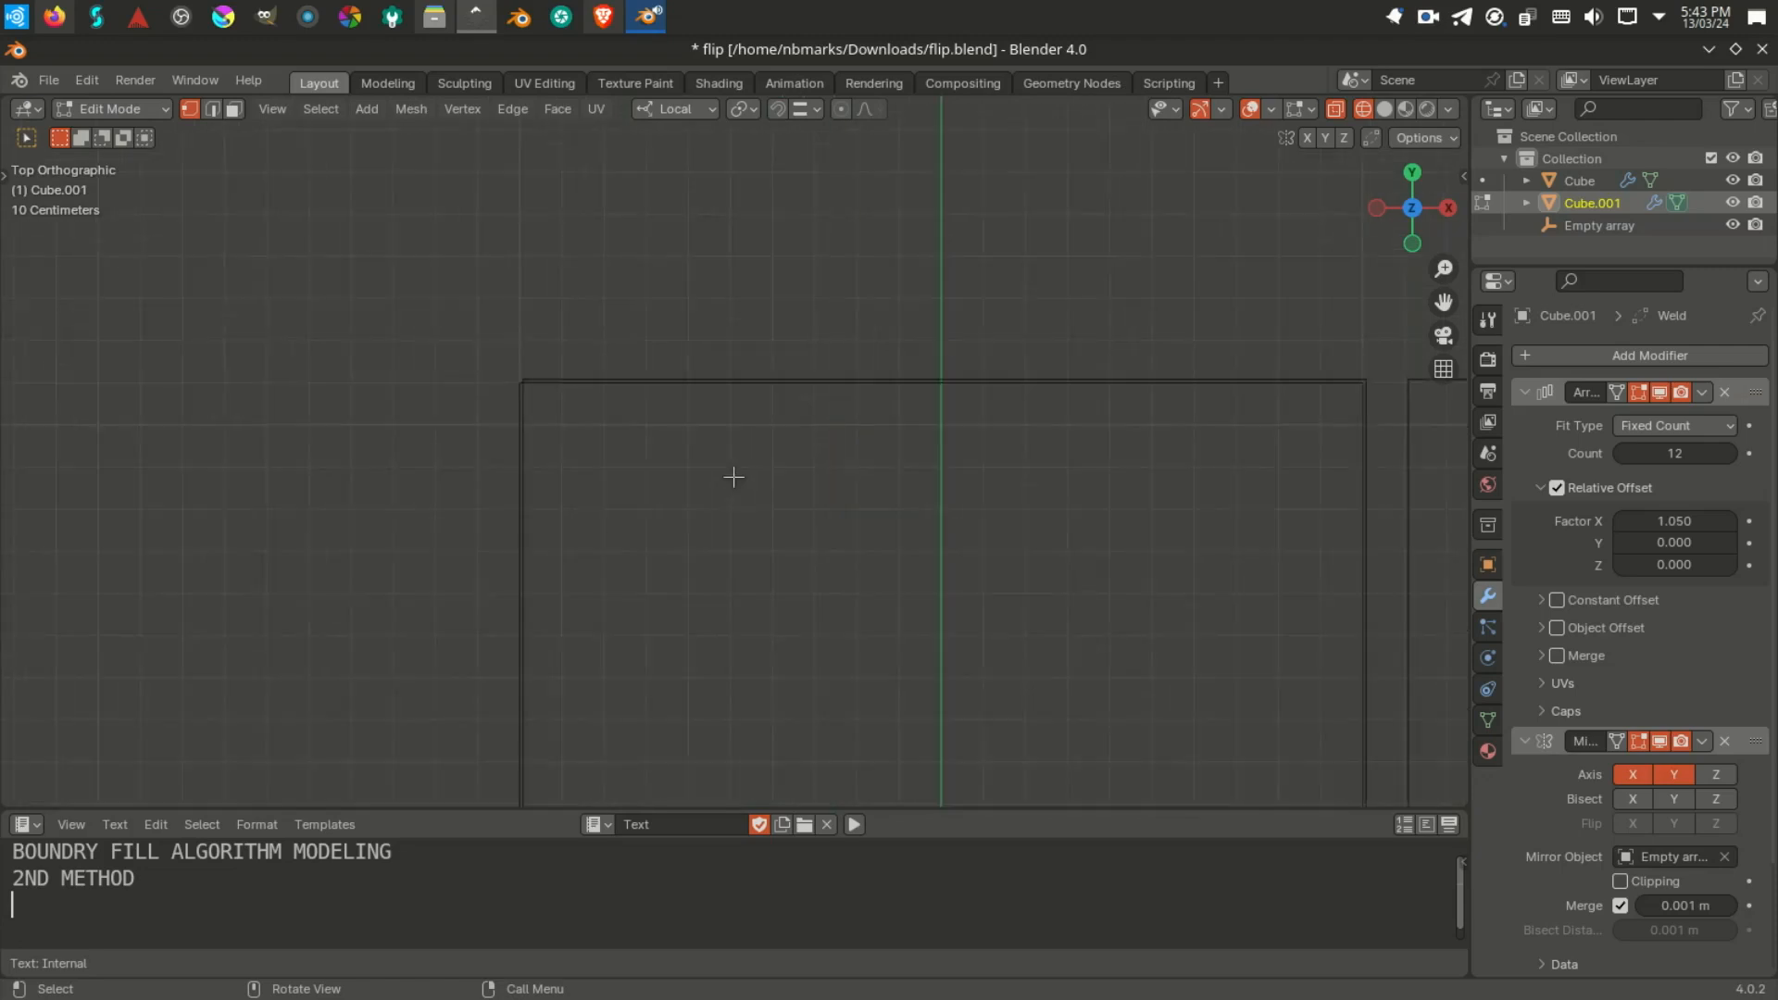
{"action": "key", "text": "Tab"}
{"action": "scroll", "coordinate": [733, 483], "scroll_direction": "down", "scroll_amount": 8}
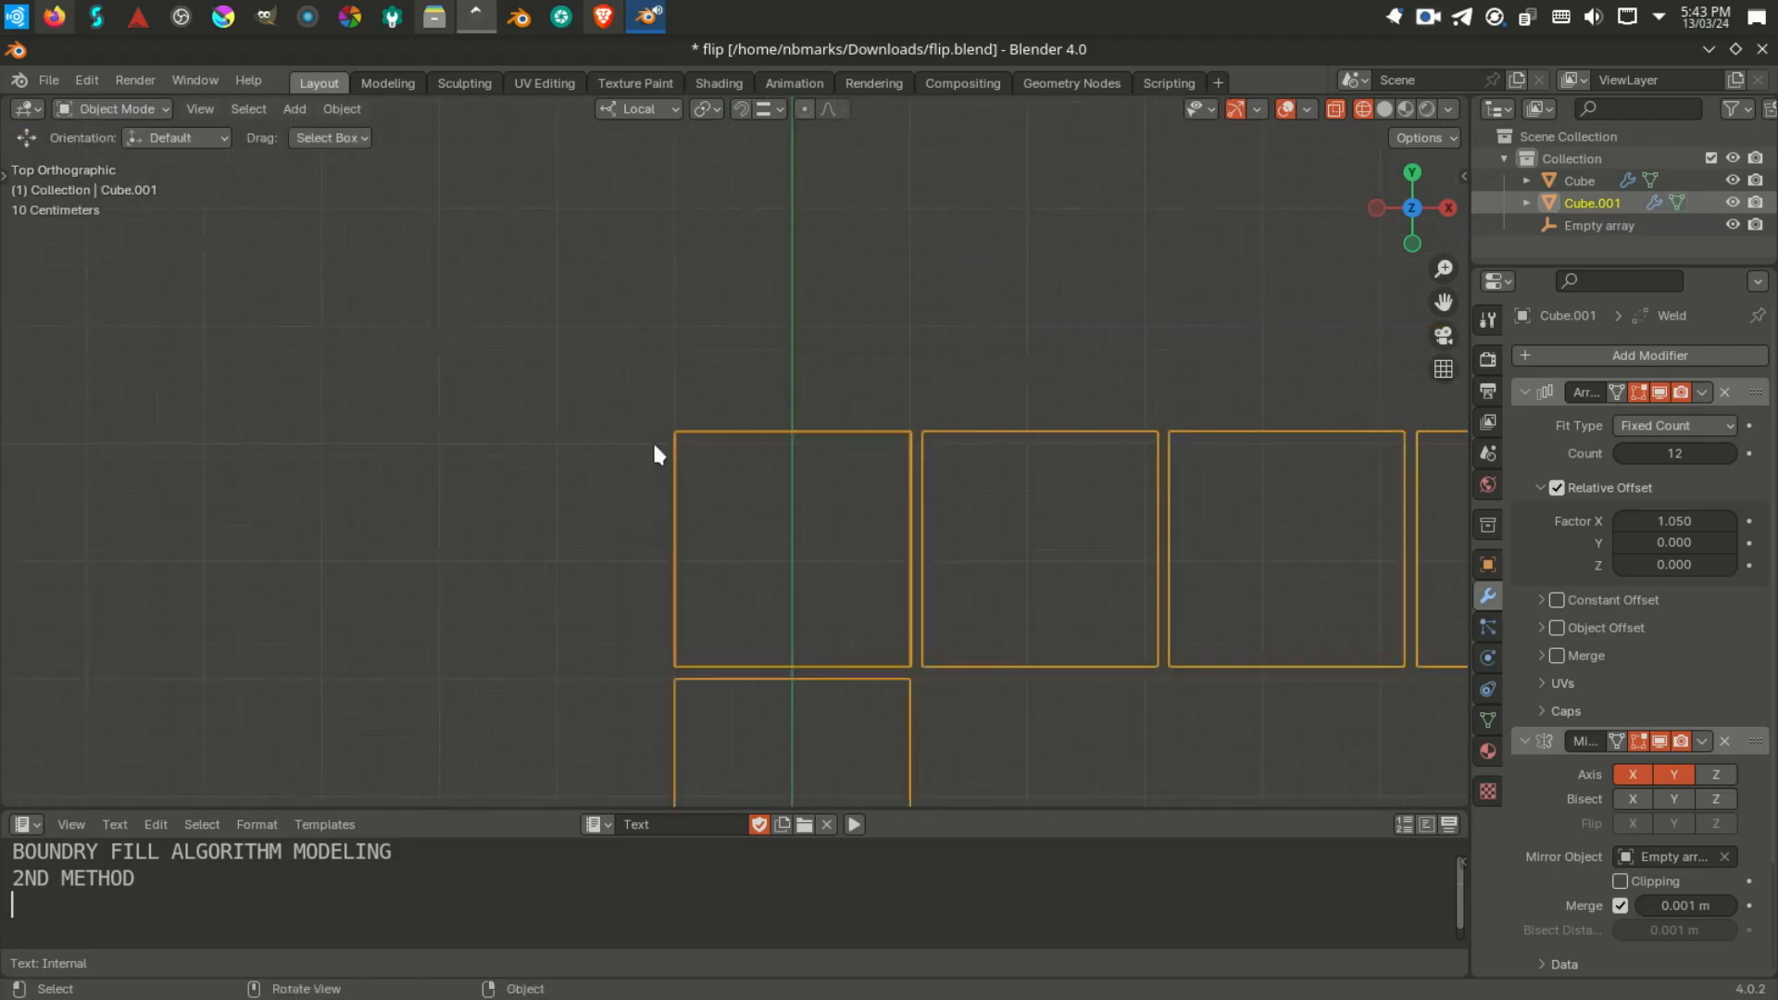
{"action": "scroll", "coordinate": [652, 448], "scroll_direction": "up", "scroll_amount": 8}
{"action": "scroll", "coordinate": [467, 363], "scroll_direction": "down", "scroll_amount": 8}
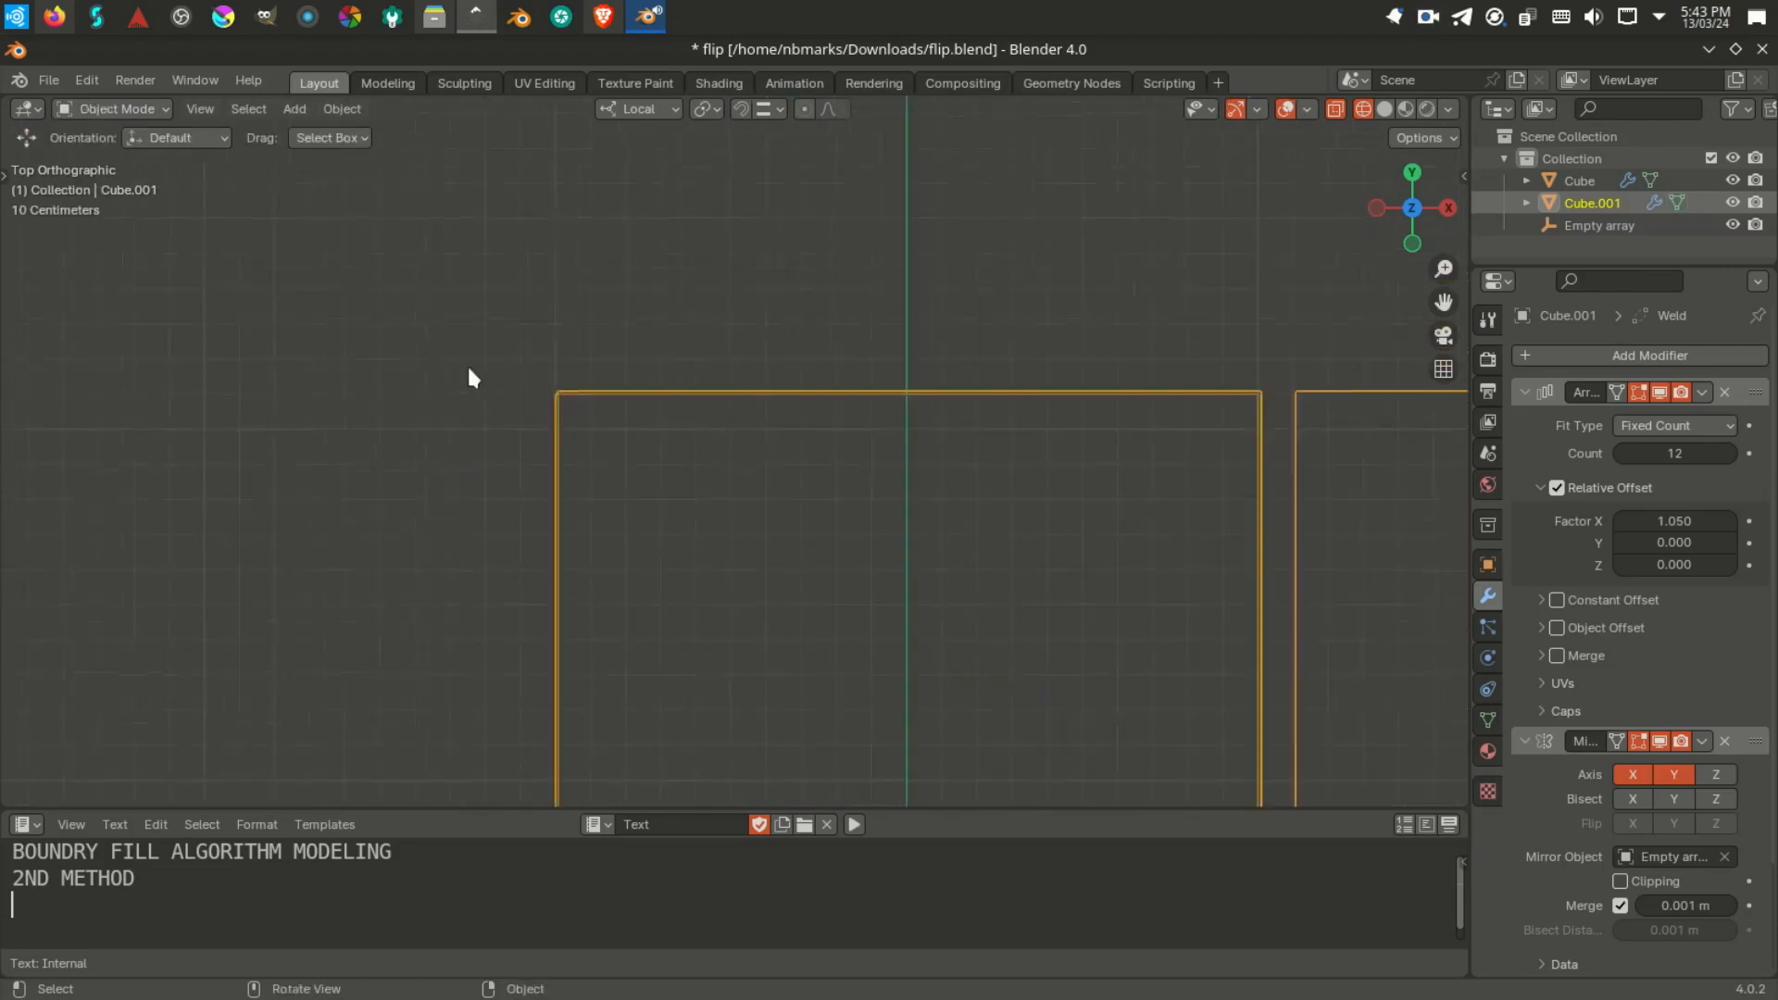
{"action": "left_click", "coordinate": [1431, 19]}
{"action": "left_click", "coordinate": [1500, 71]}
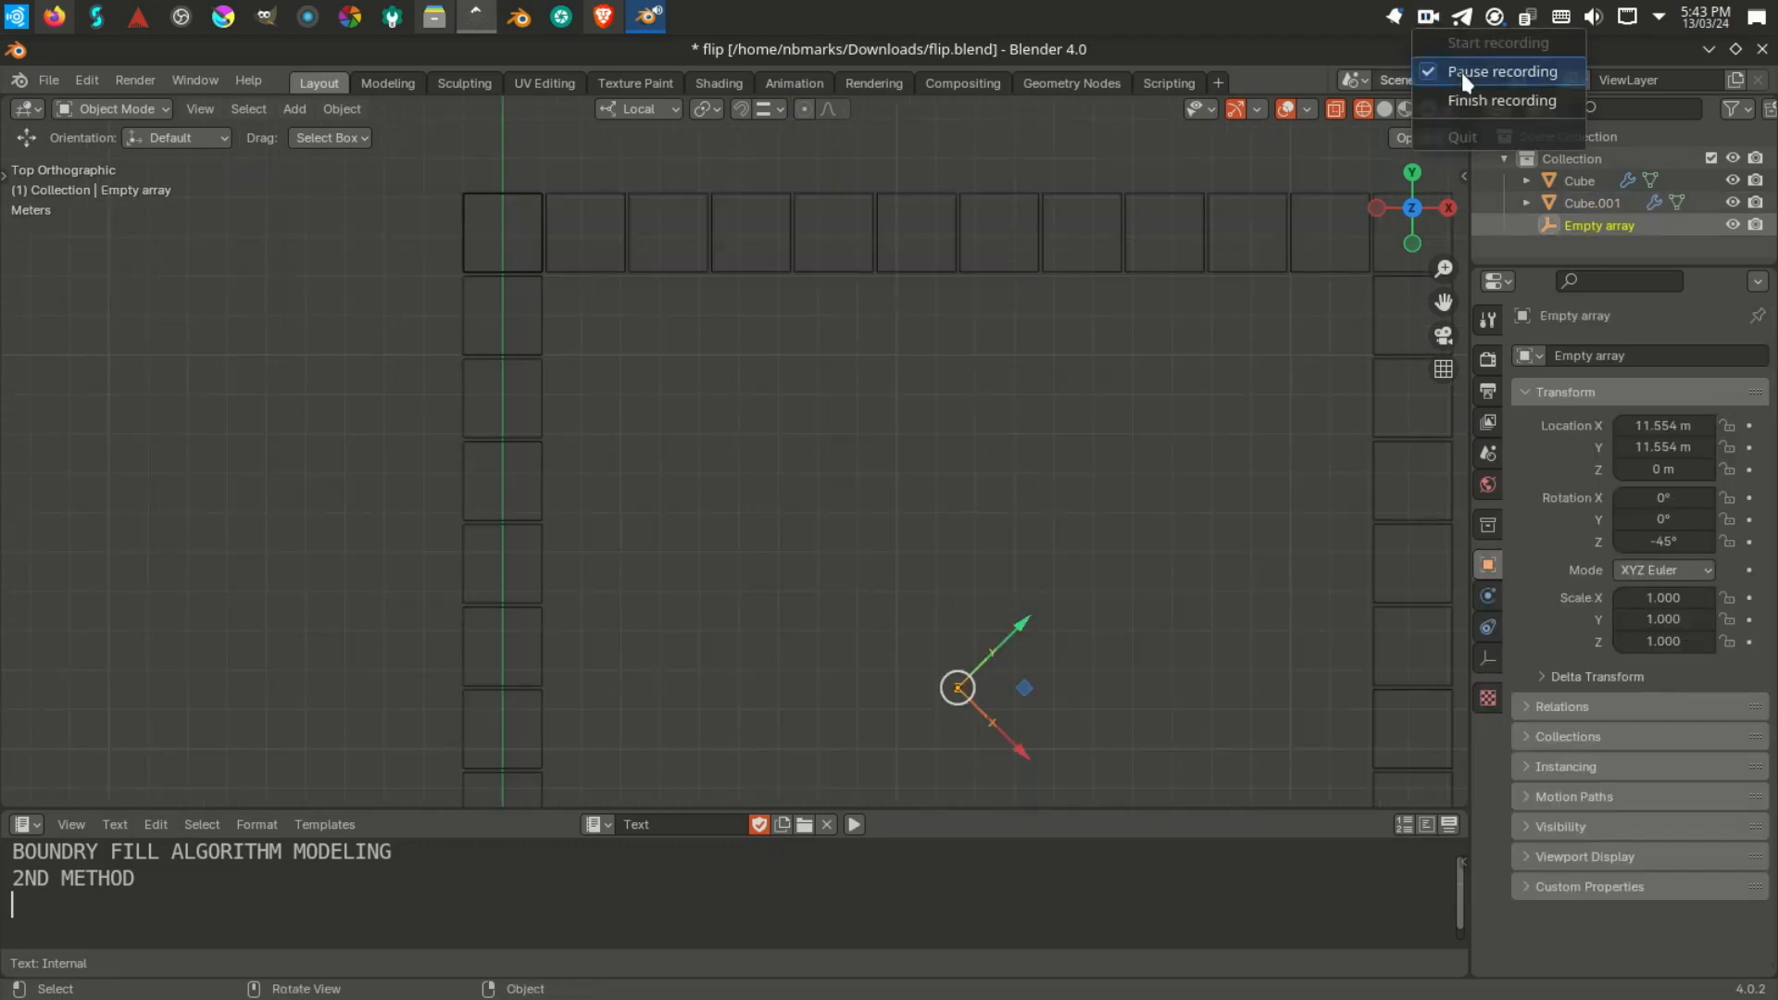
Step: Grab Empty array and move it to about 11.55 m in X and Y so the corner cubes coincide, and save the file
{"action": "scroll", "coordinate": [574, 500], "scroll_direction": "up", "scroll_amount": 10}
{"action": "scroll", "coordinate": [792, 474], "scroll_direction": "up", "scroll_amount": 3}
{"action": "key", "text": "g"}
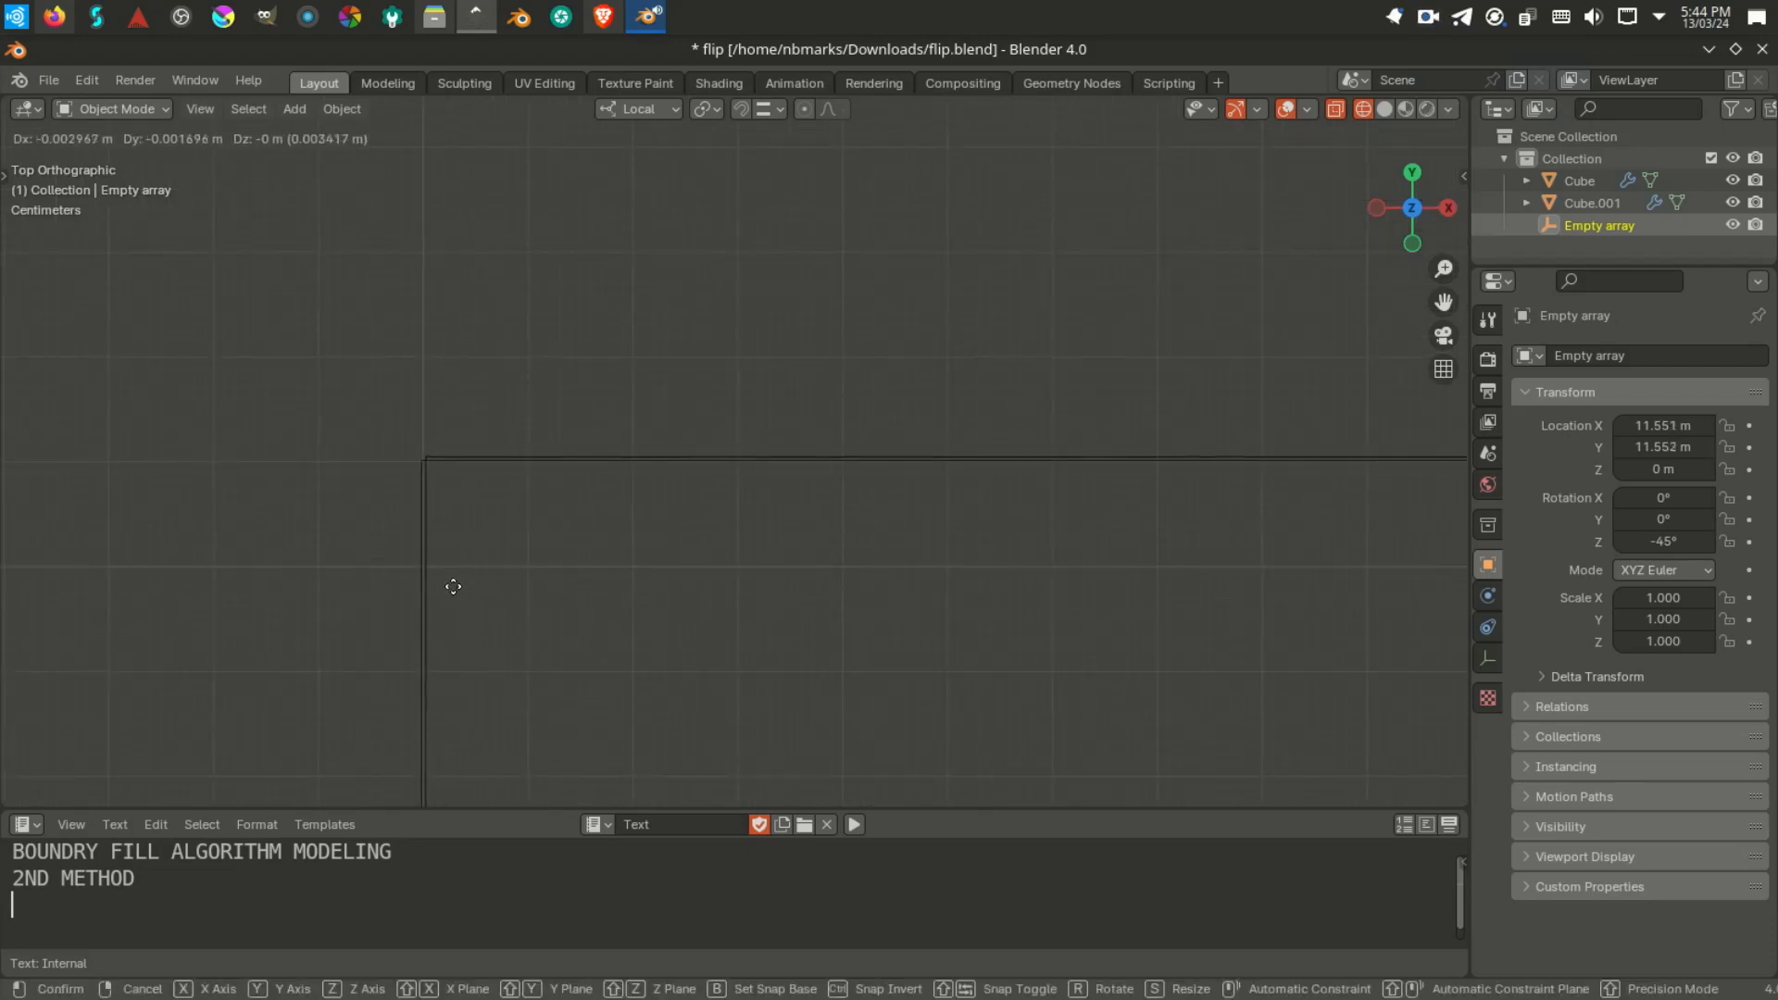
{"action": "left_click", "coordinate": [440, 599]}
{"action": "scroll", "coordinate": [439, 602], "scroll_direction": "down", "scroll_amount": 3}
{"action": "key", "text": "ctrl+s"}
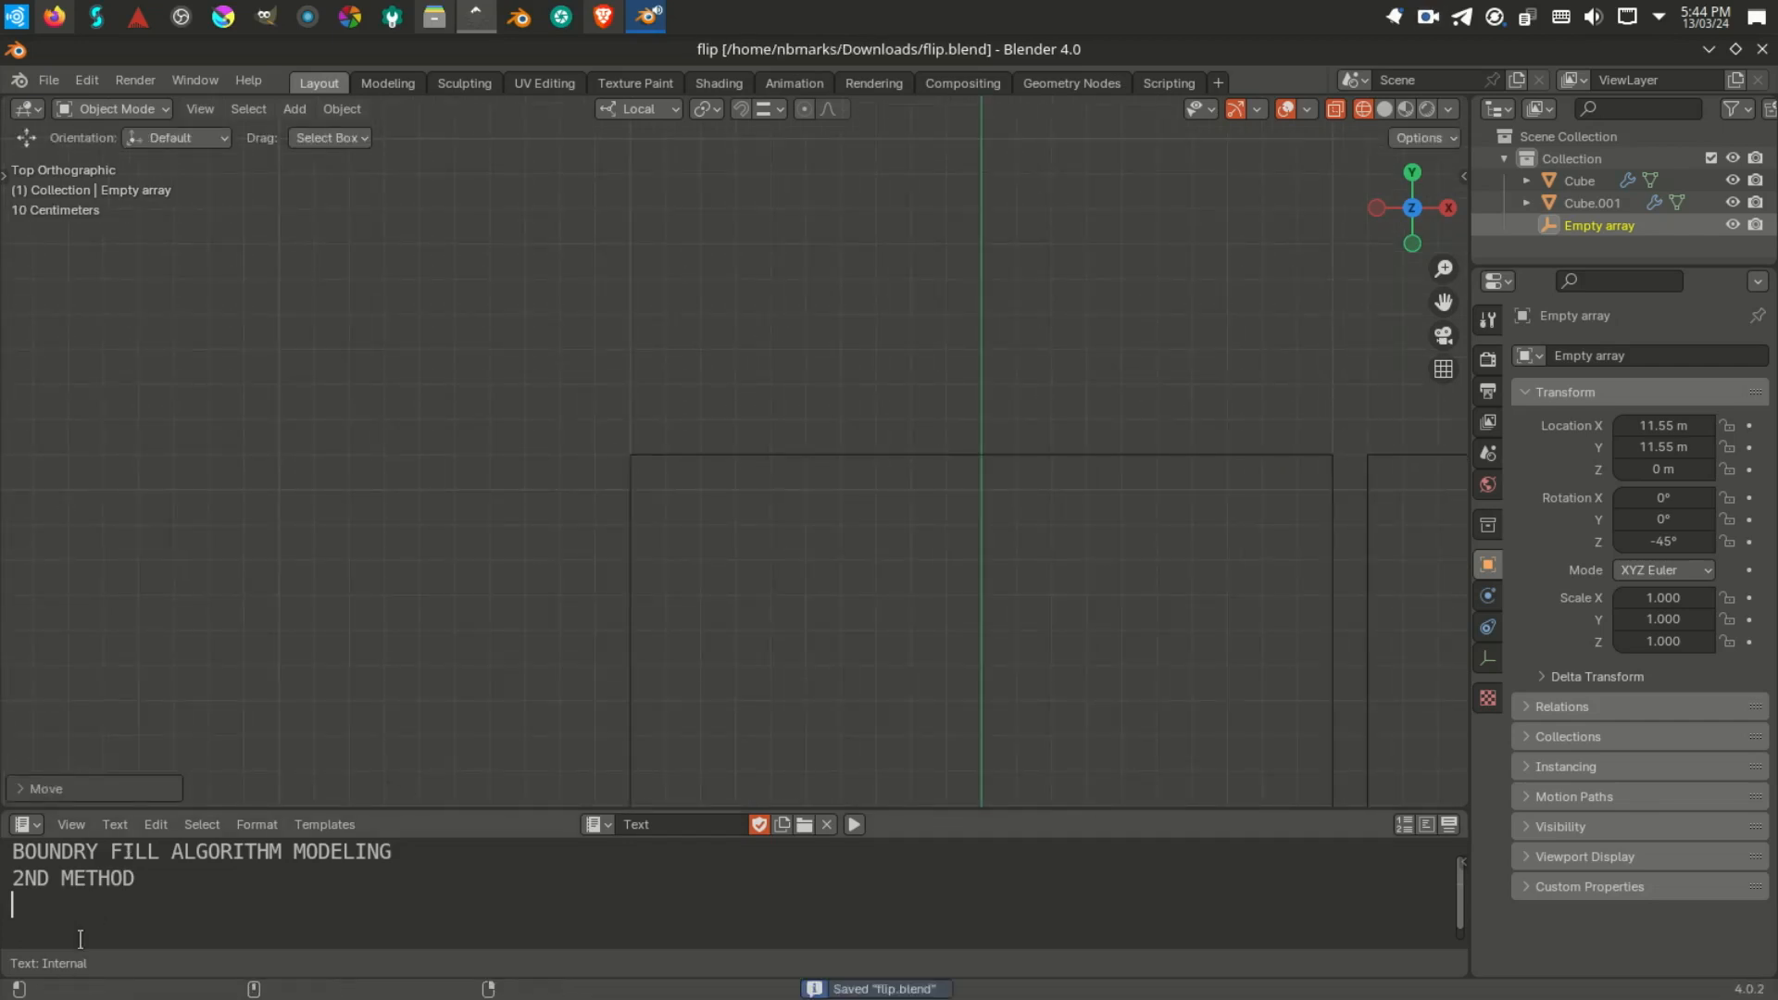
Step: Add the line "press G to grab" to the text notes and save the file
{"action": "type", "text": "press G to gra"}
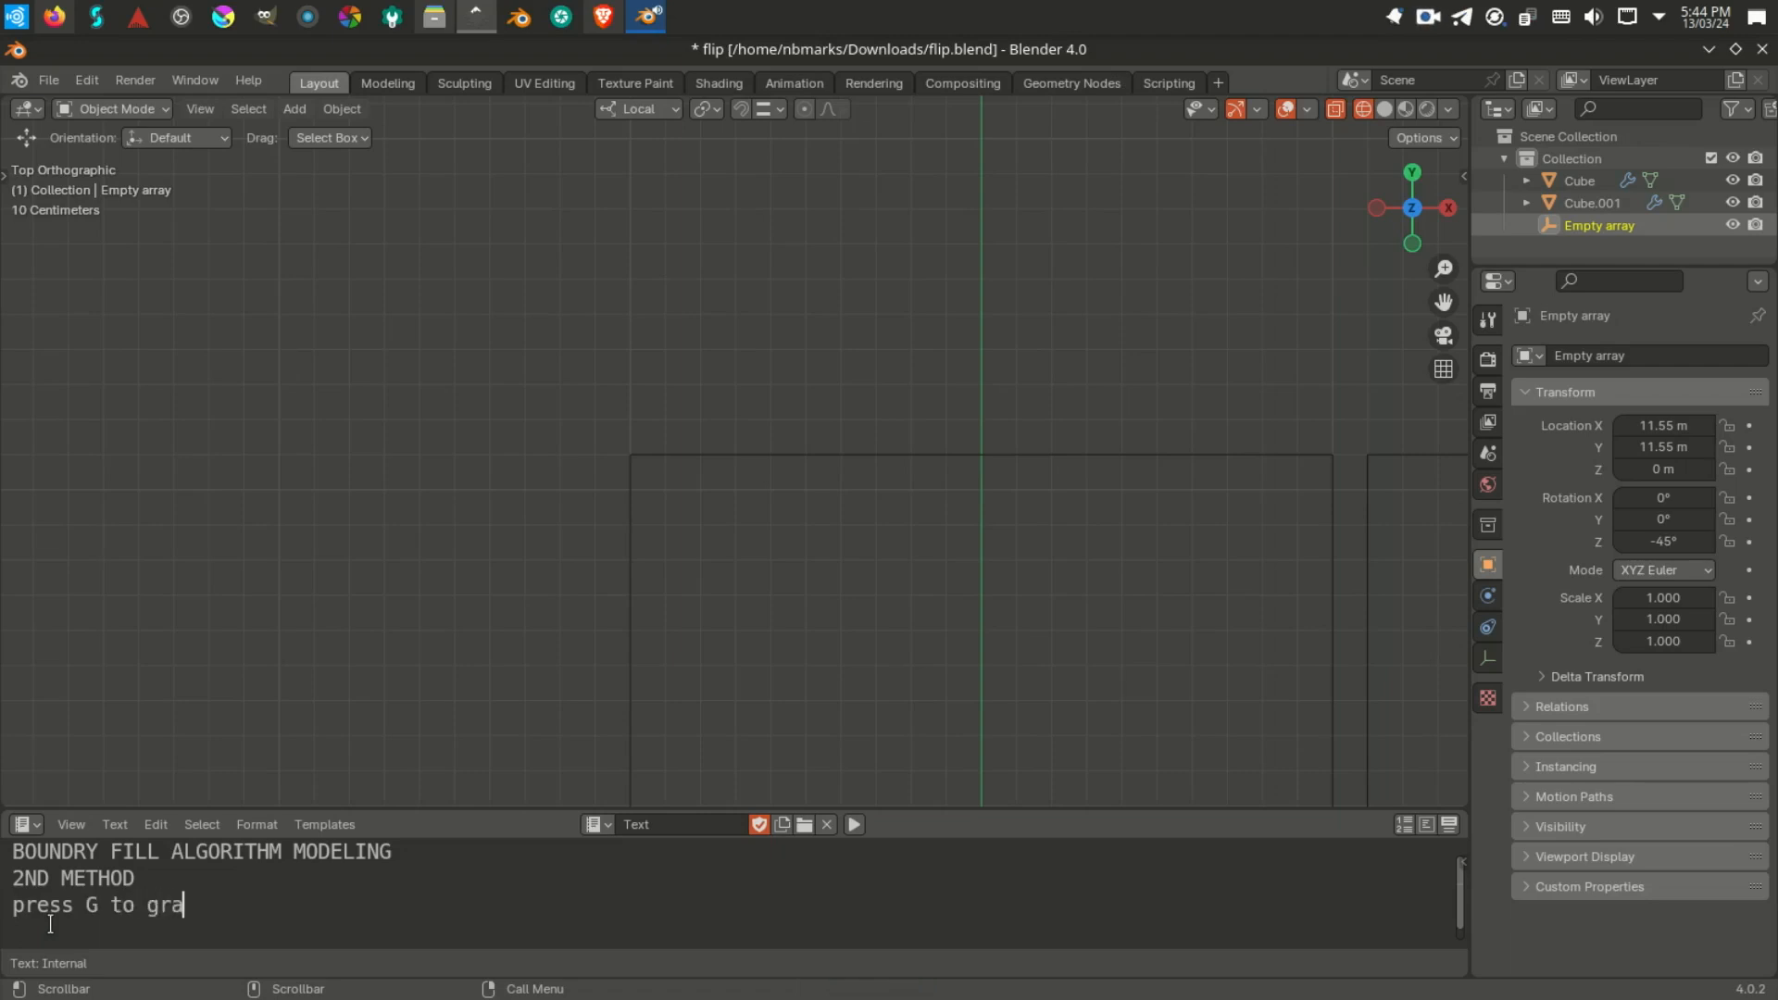
{"action": "type", "text": "b"}
{"action": "key", "text": "Return"}
{"action": "scroll", "coordinate": [795, 570], "scroll_direction": "down", "scroll_amount": 8}
{"action": "middle_click_drag", "start_coordinate": [793, 570], "coordinate": [579, 314], "text": "shift"}
{"action": "key", "text": "ctrl+s"}
Step: Check Cube.001's base cube in Edit Mode, return to Object Mode, and save the file
{"action": "left_click", "coordinate": [1586, 203]}
{"action": "scroll", "coordinate": [731, 592], "scroll_direction": "down", "scroll_amount": 6}
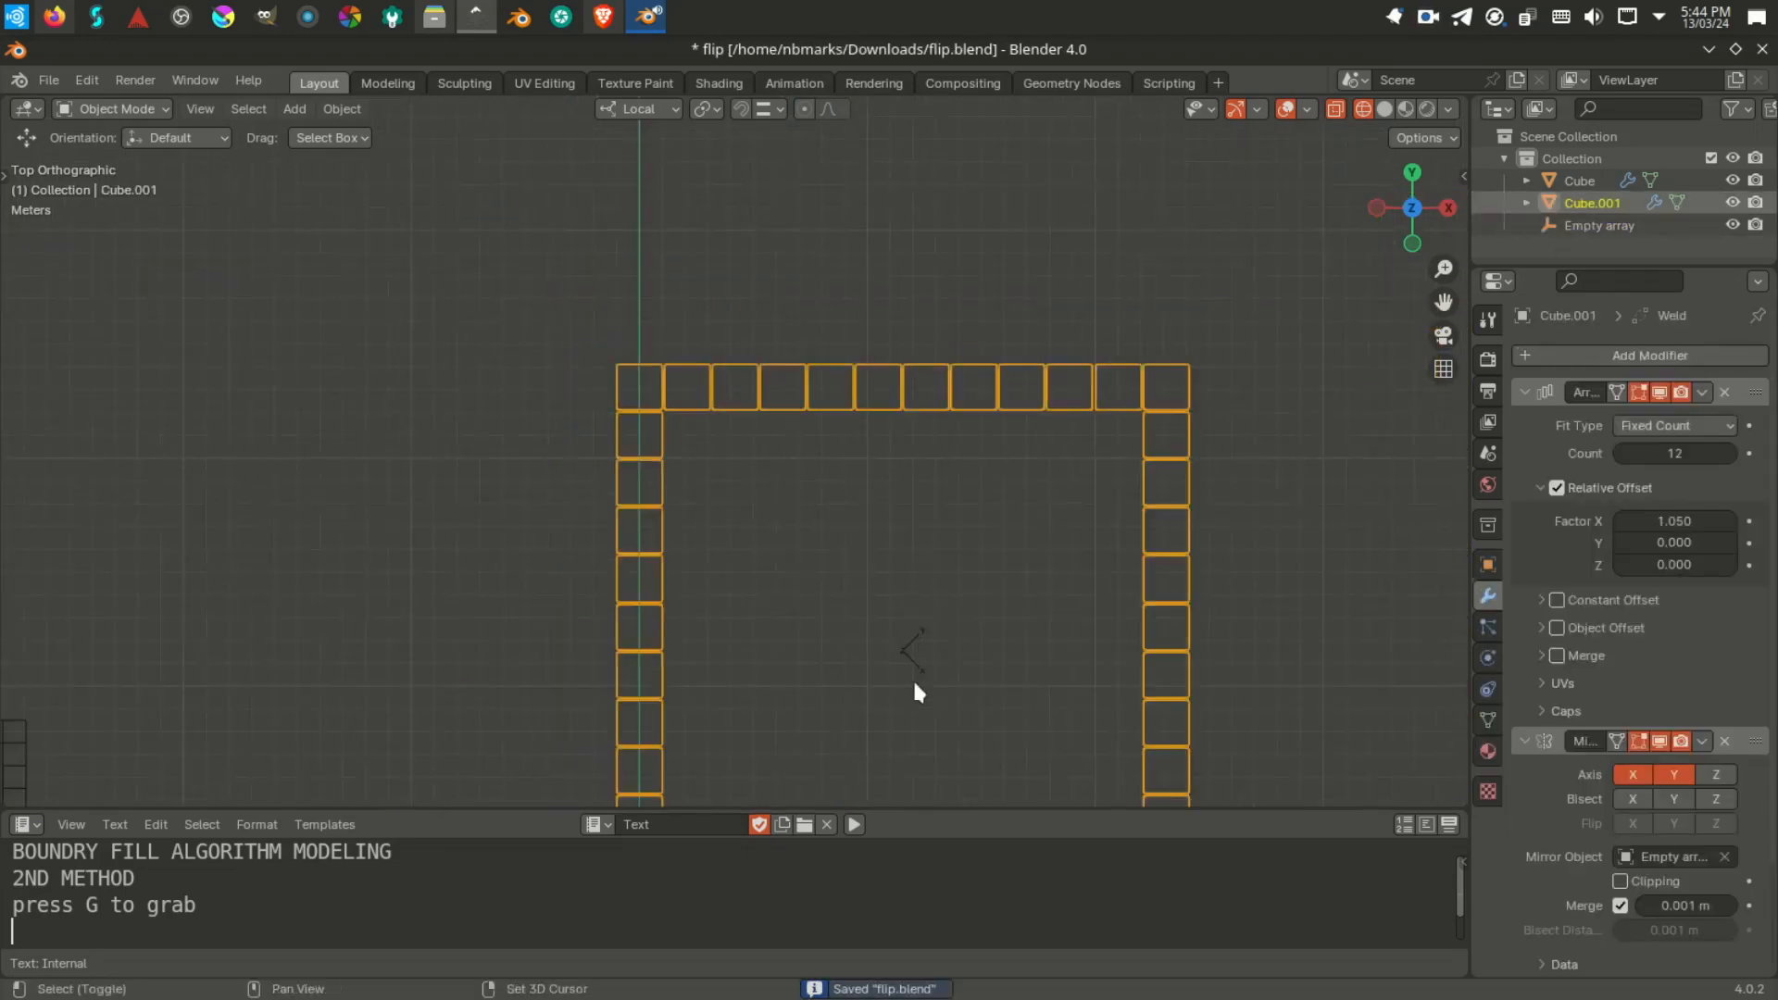
{"action": "middle_click_drag", "start_coordinate": [913, 677], "coordinate": [850, 439], "text": "shift"}
{"action": "left_click", "coordinate": [129, 109]}
{"action": "left_click", "coordinate": [104, 136]}
{"action": "scroll", "coordinate": [559, 670], "scroll_direction": "up", "scroll_amount": 4}
{"action": "scroll", "coordinate": [559, 671], "scroll_direction": "down", "scroll_amount": 2}
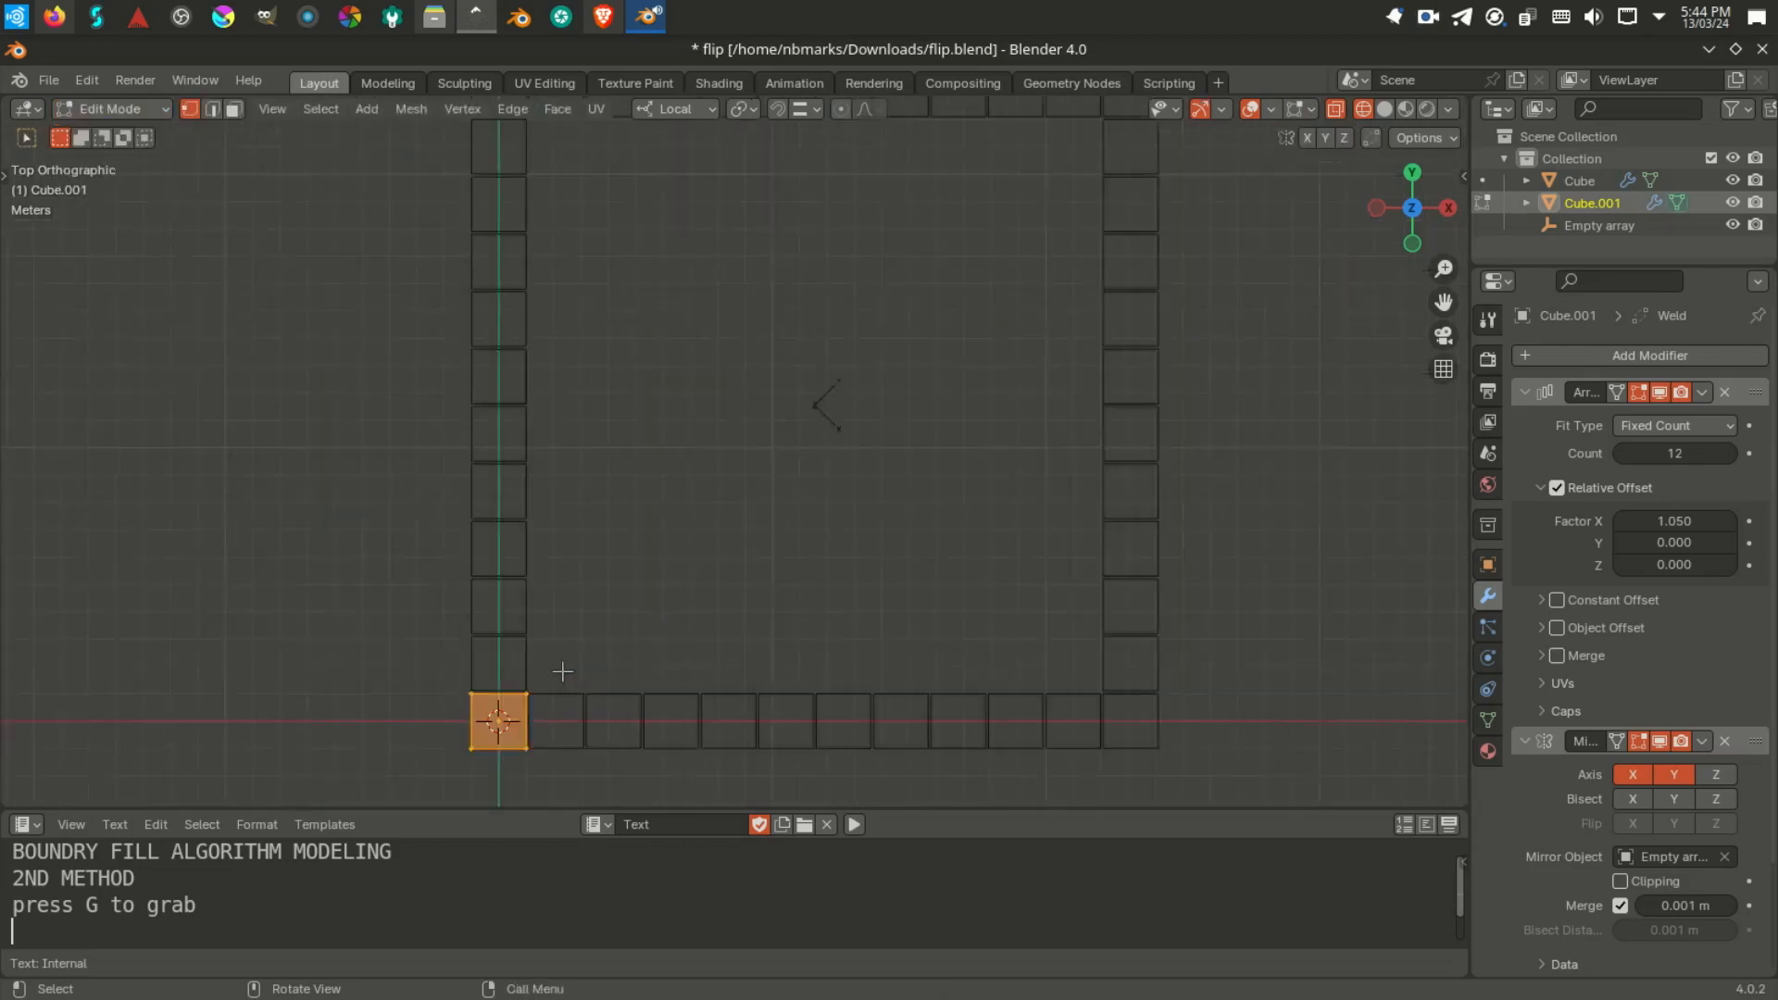
{"action": "scroll", "coordinate": [574, 667], "scroll_direction": "down", "scroll_amount": 3}
{"action": "key", "text": "Tab"}
{"action": "key", "text": "ctrl+s"}
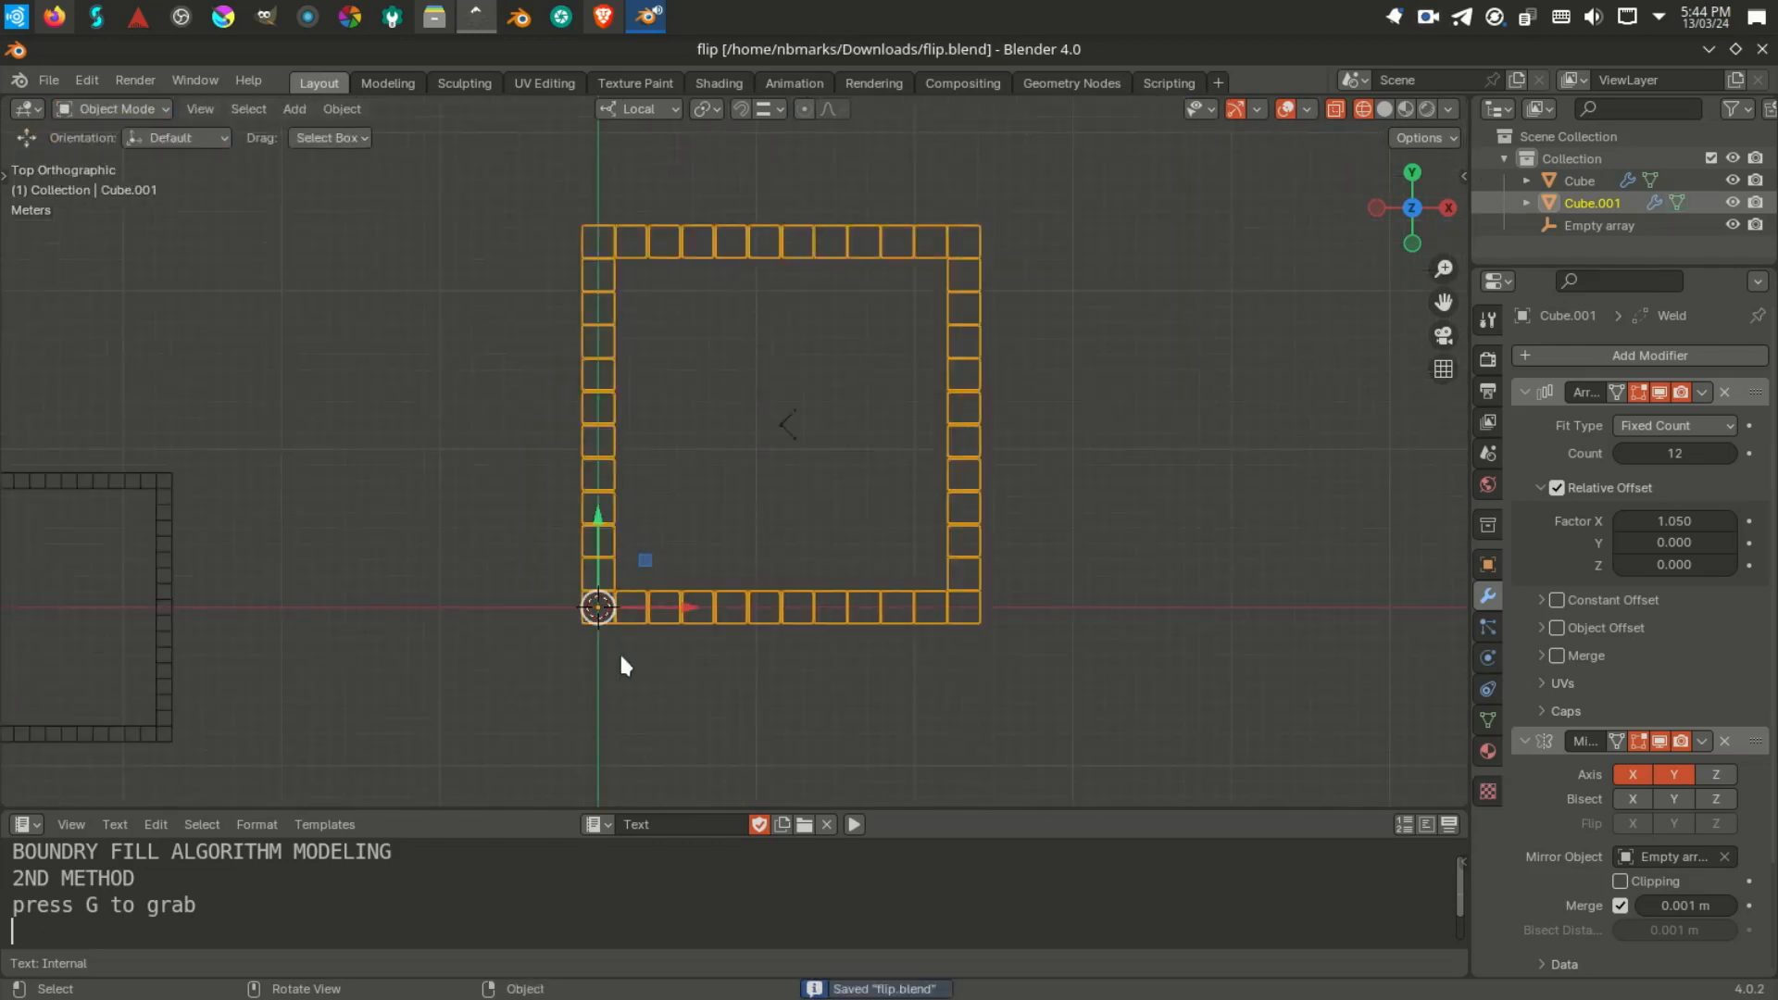
Step: Display the scene in solid shading, deselect everything, and view both square frames in perspective
{"action": "key", "text": "z"}
{"action": "left_click", "coordinate": [745, 722]}
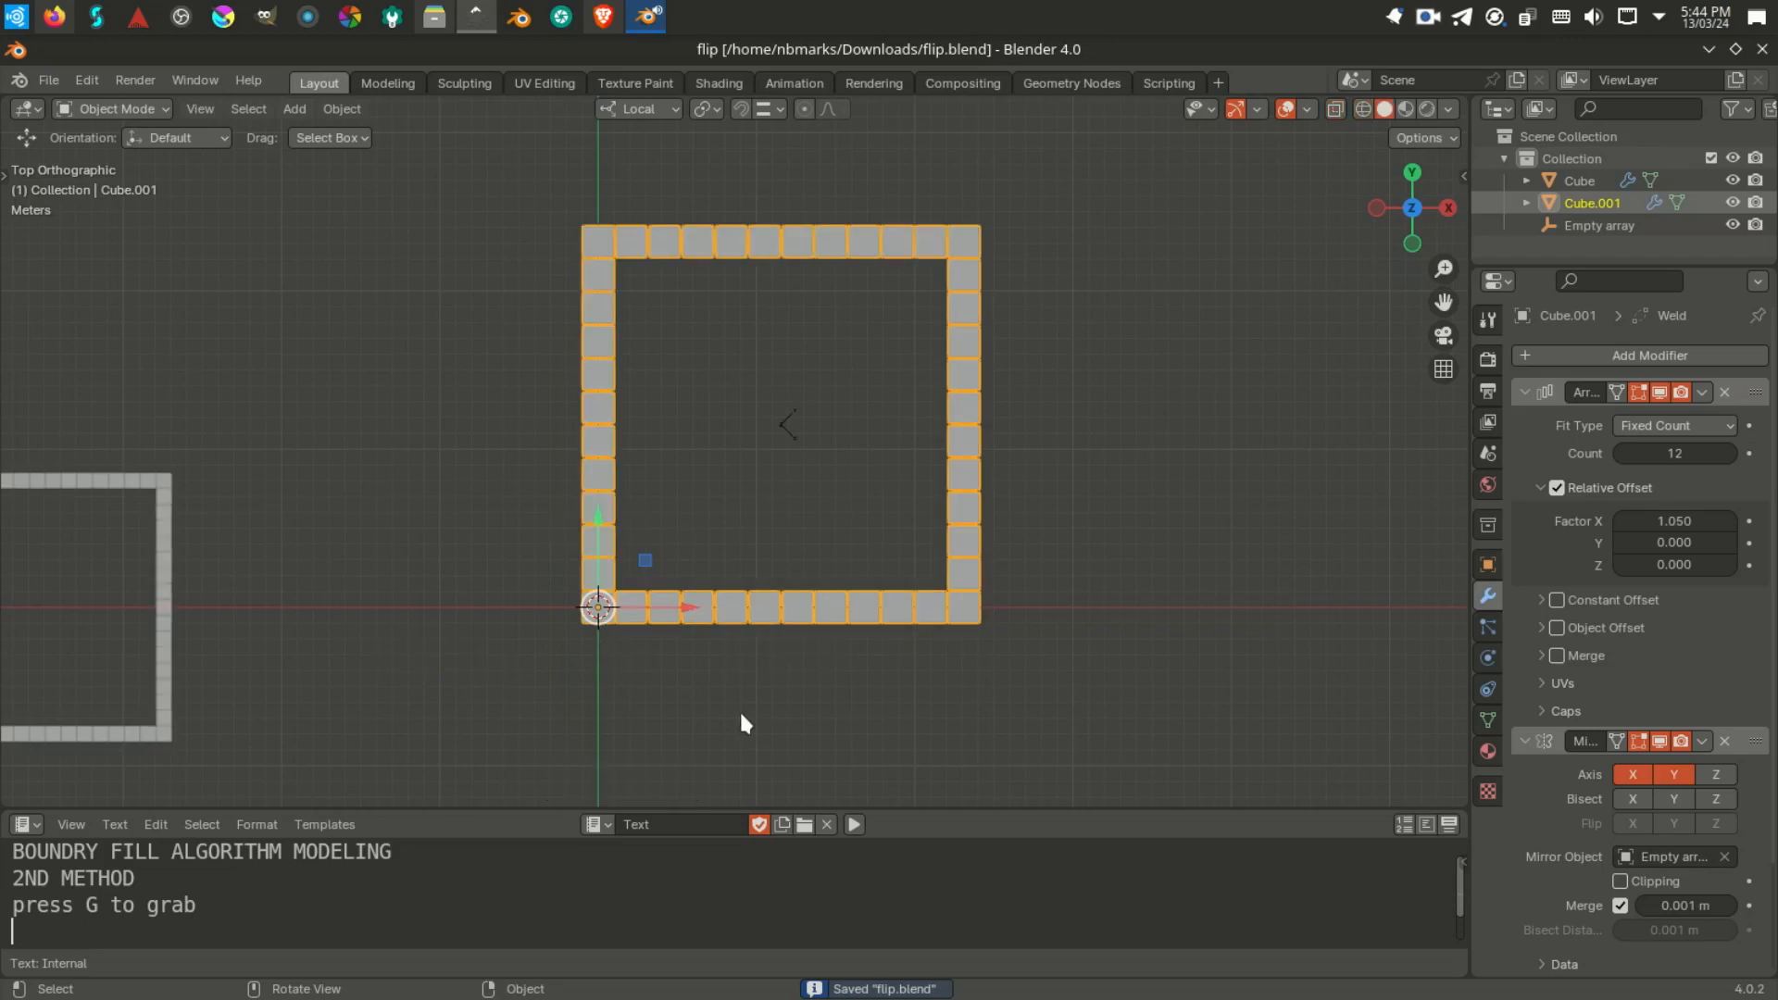
{"action": "left_click", "coordinate": [1597, 225]}
{"action": "left_click", "coordinate": [1332, 338]}
{"action": "middle_click_drag", "start_coordinate": [747, 685], "coordinate": [734, 569]}
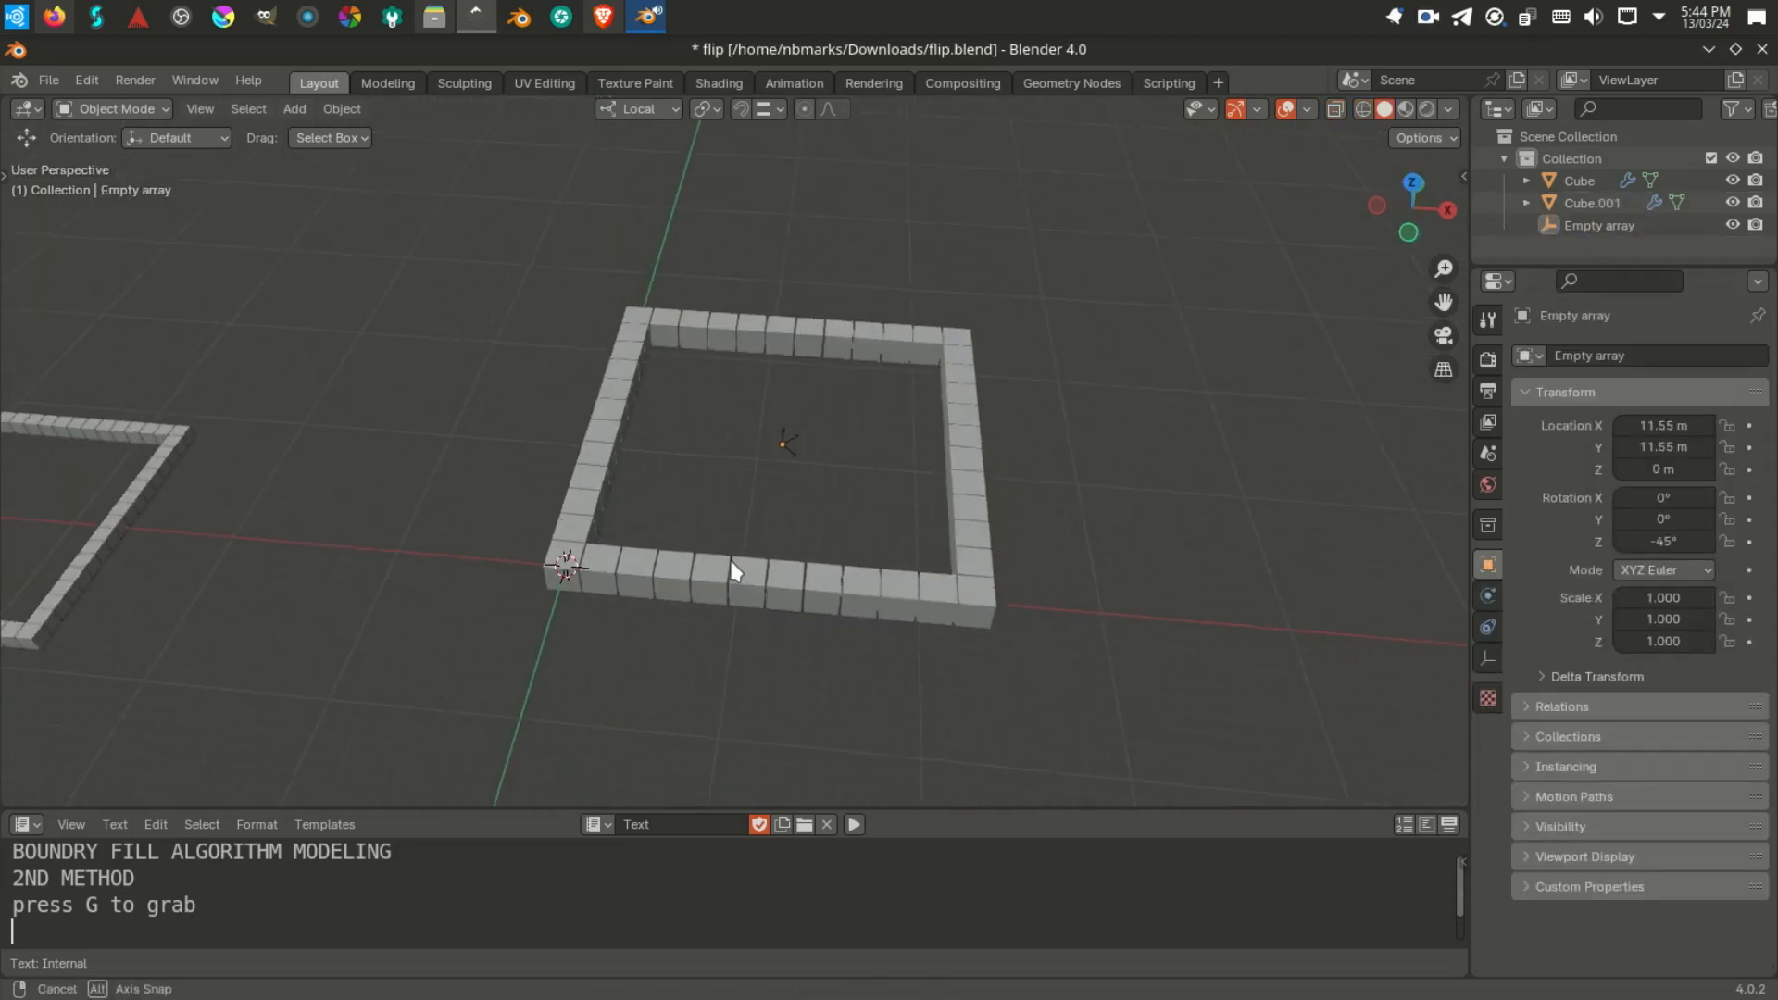
{"action": "middle_click_drag", "start_coordinate": [613, 615], "coordinate": [807, 586], "text": "shift"}
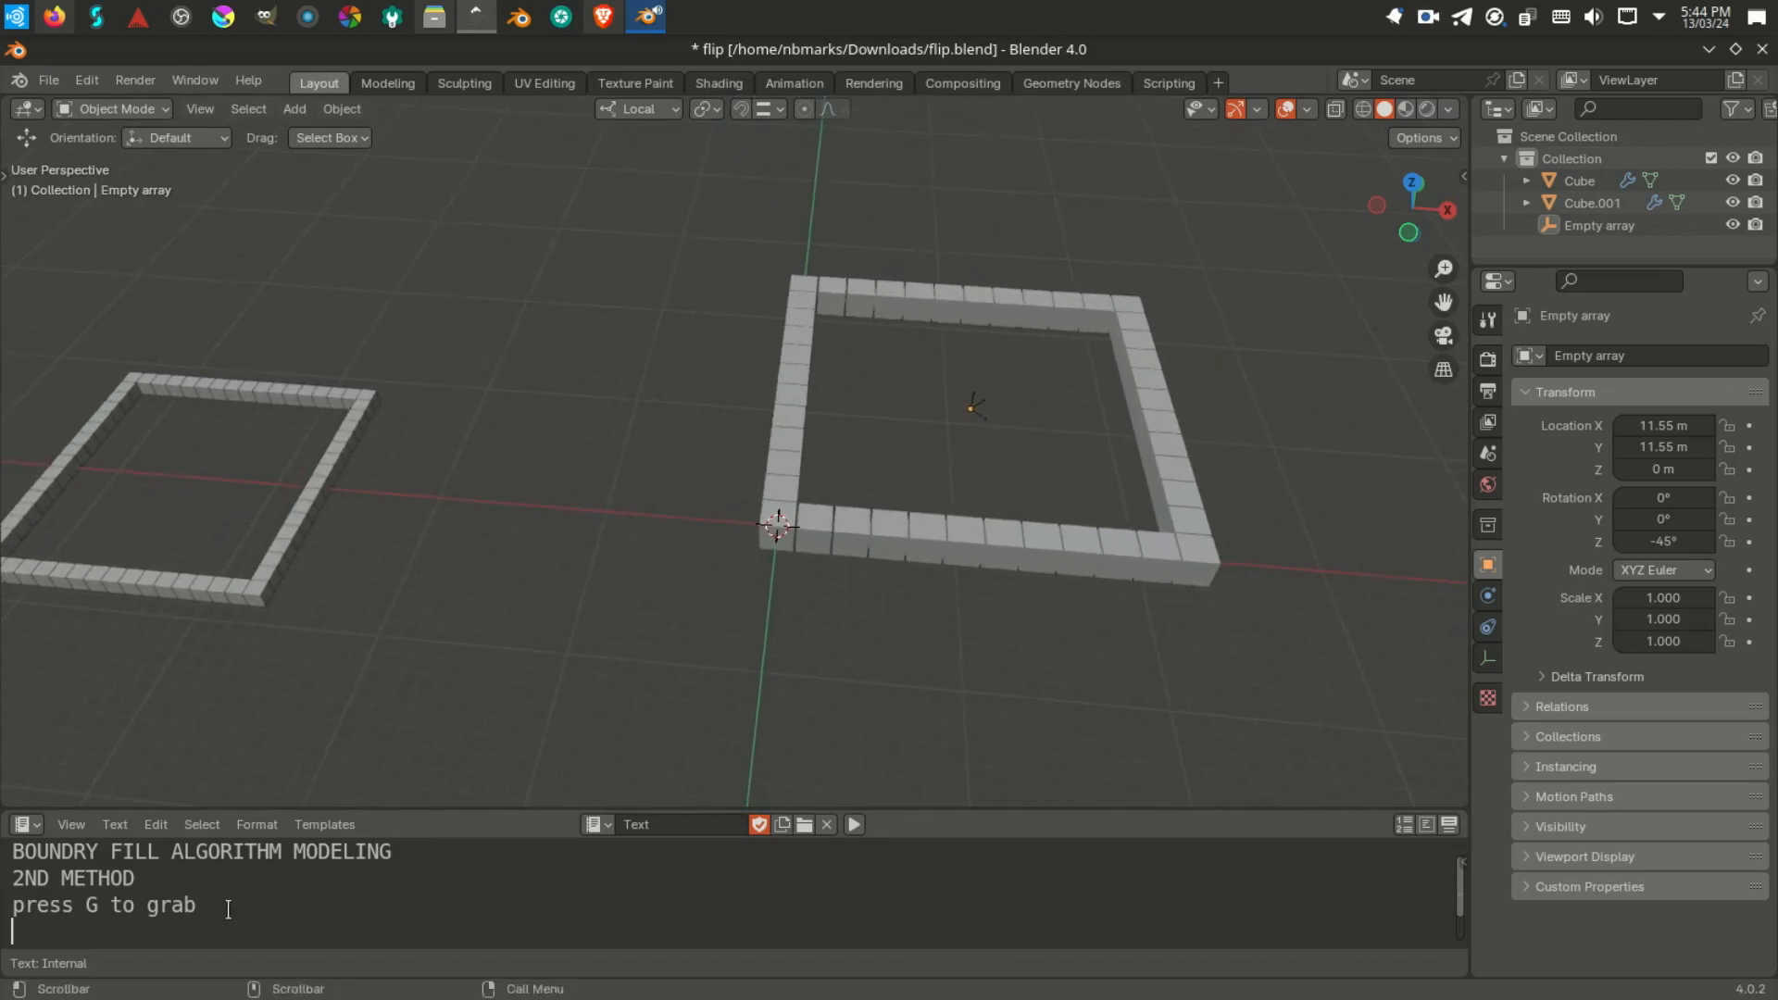
Step: Enlarge the text editor area and add the closing lines "I hope you enjoy" and "happy blend :)" to the notes
{"action": "left_click_drag", "start_coordinate": [538, 808], "coordinate": [537, 751]}
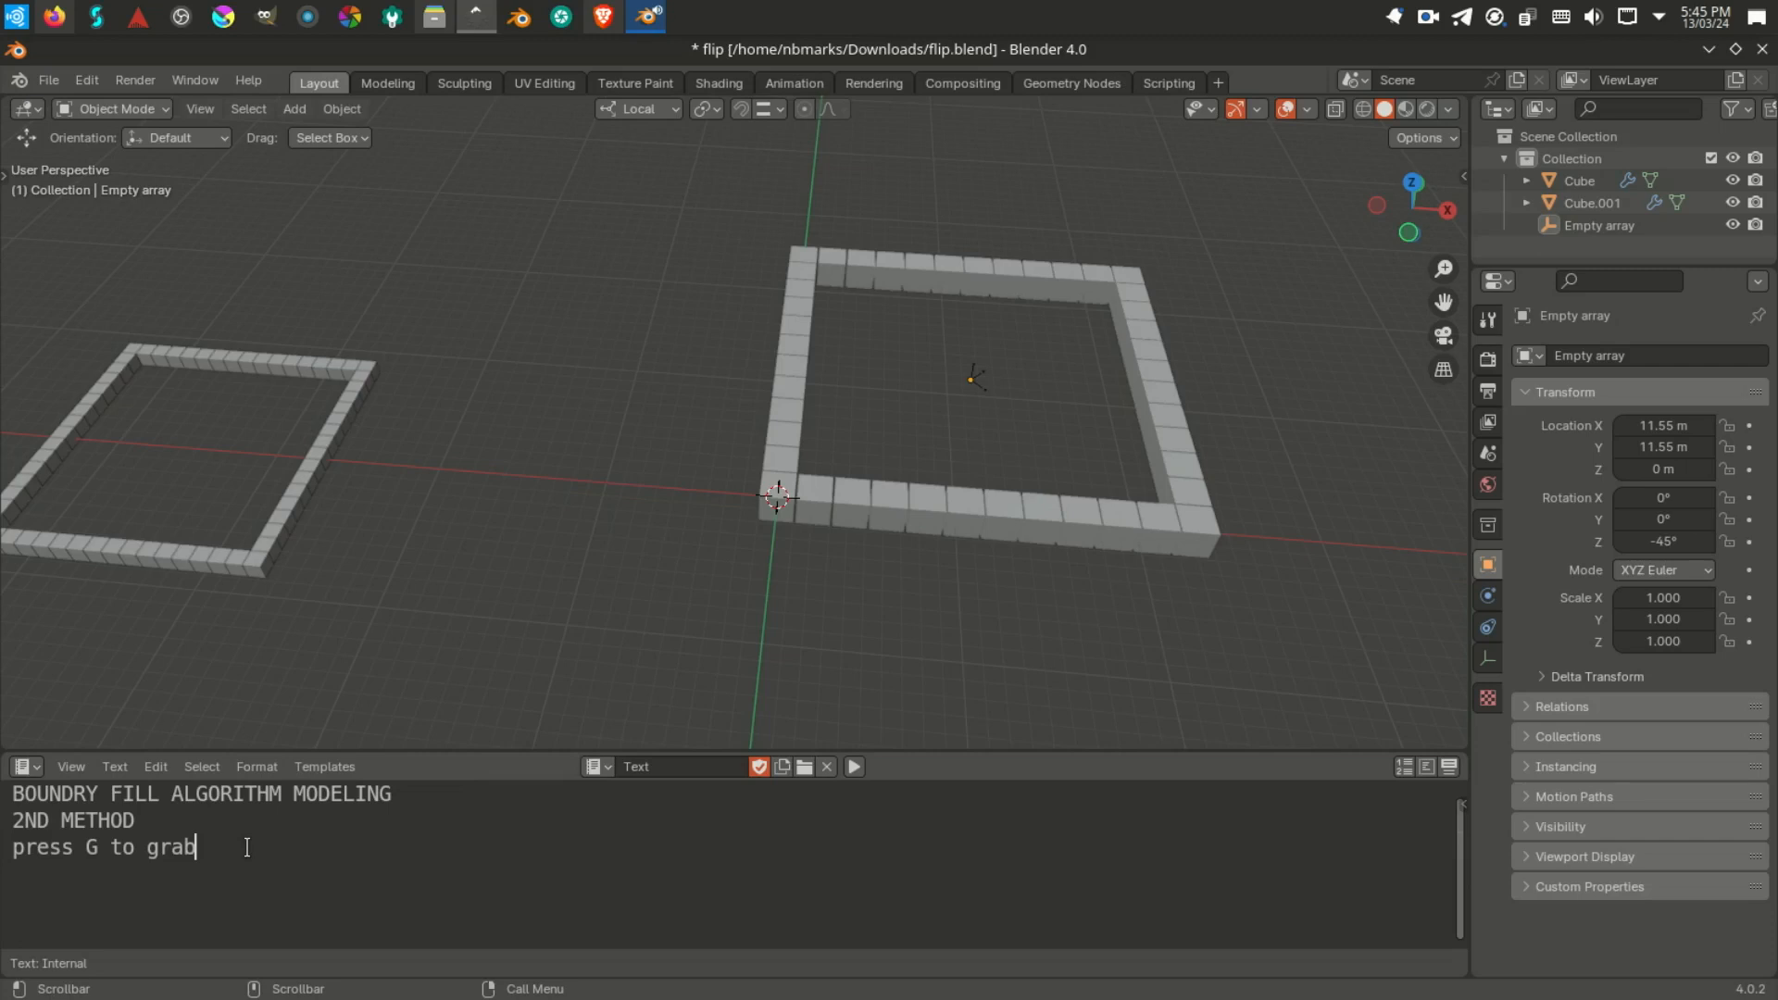
{"action": "type", "text": "I hope you enjo"}
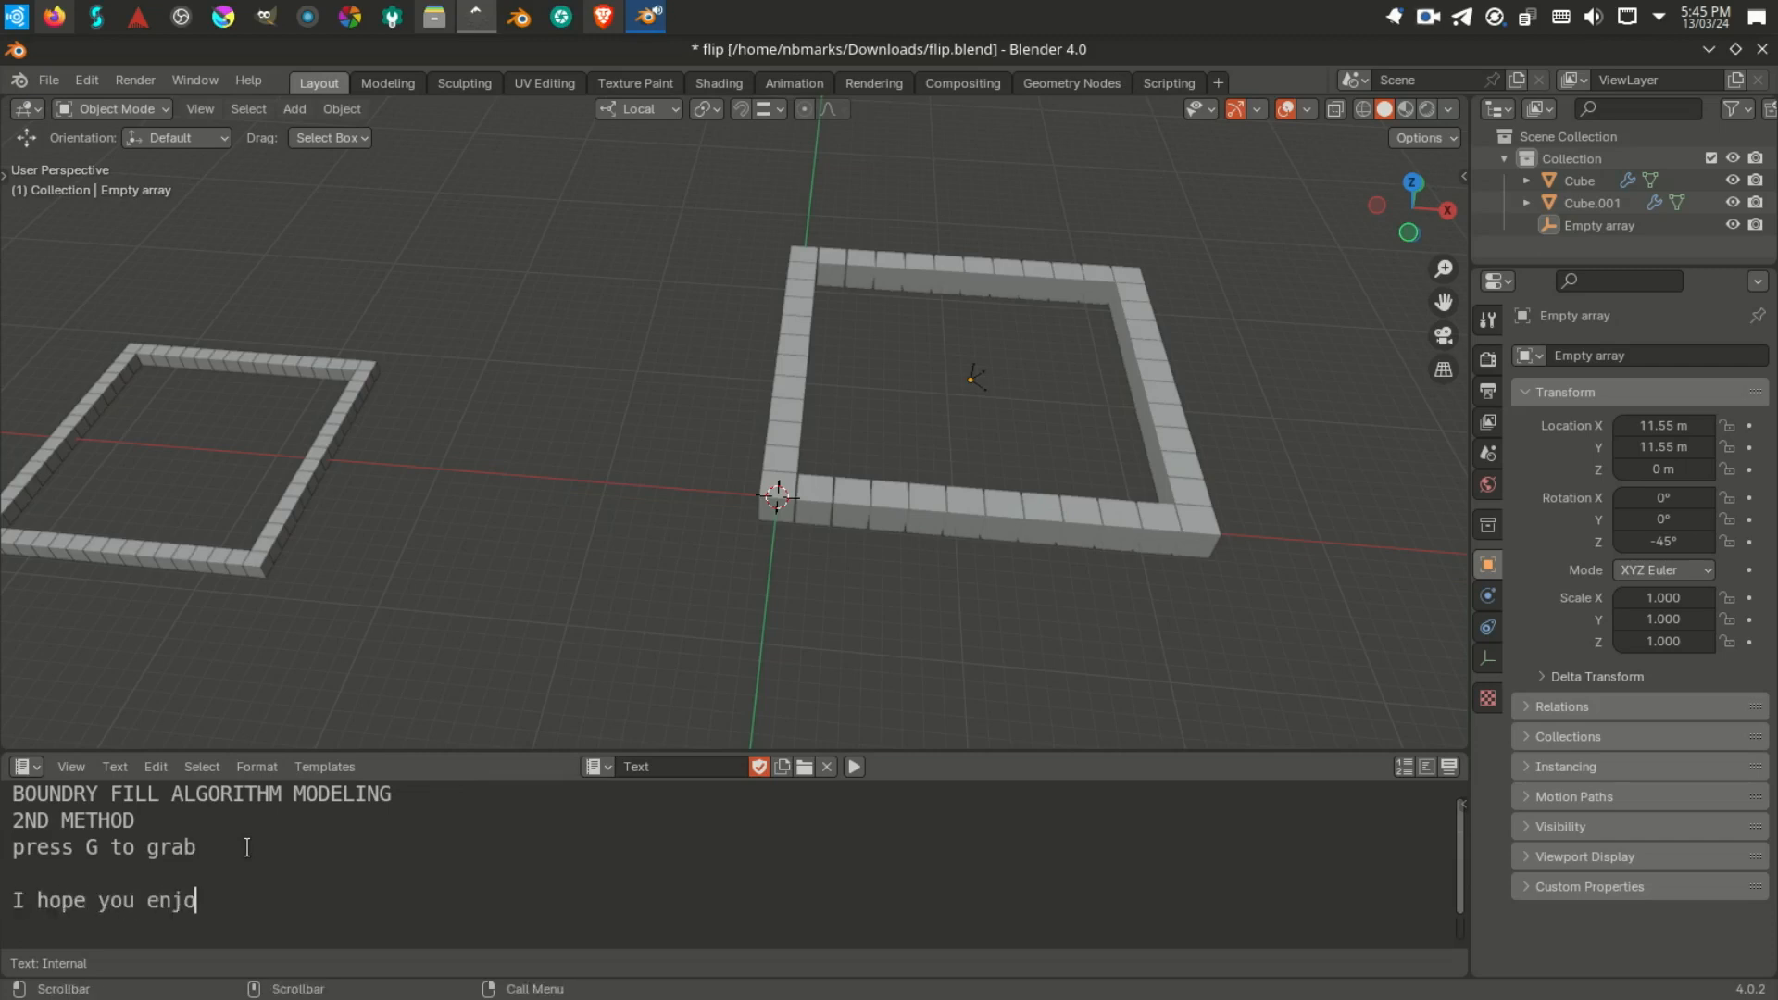
{"action": "type", "text": "ppy blen"}
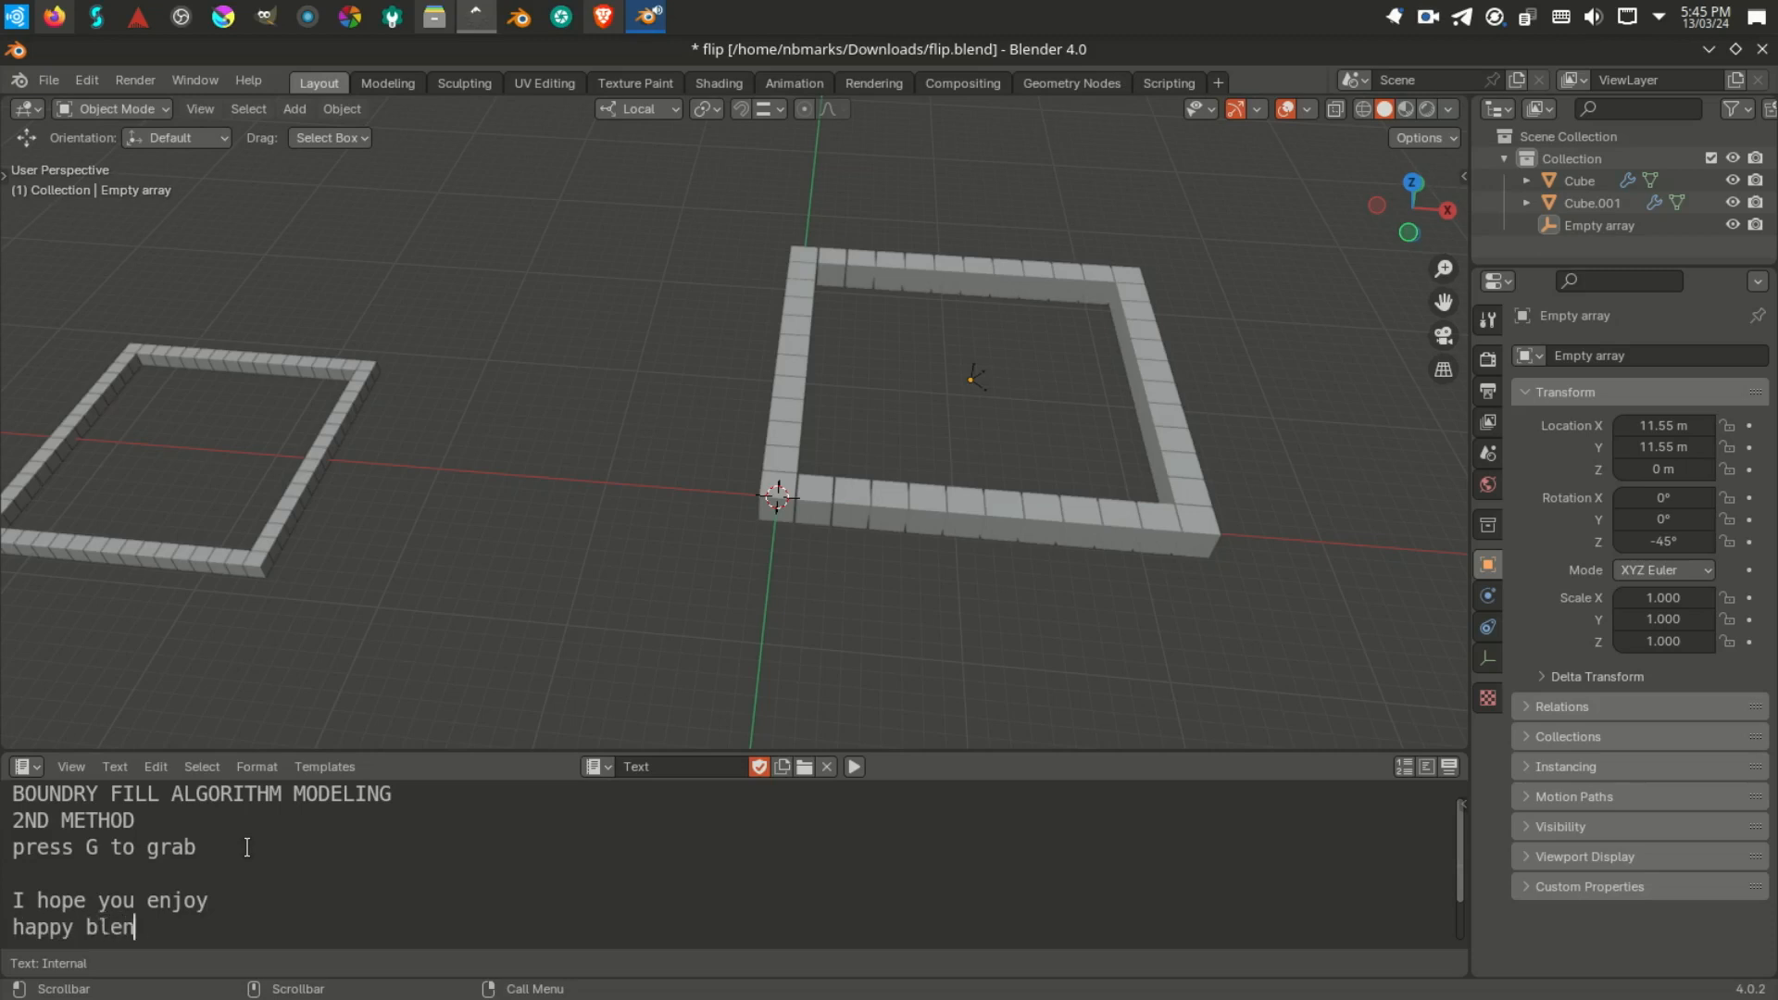
{"action": "type", "text": ":"}
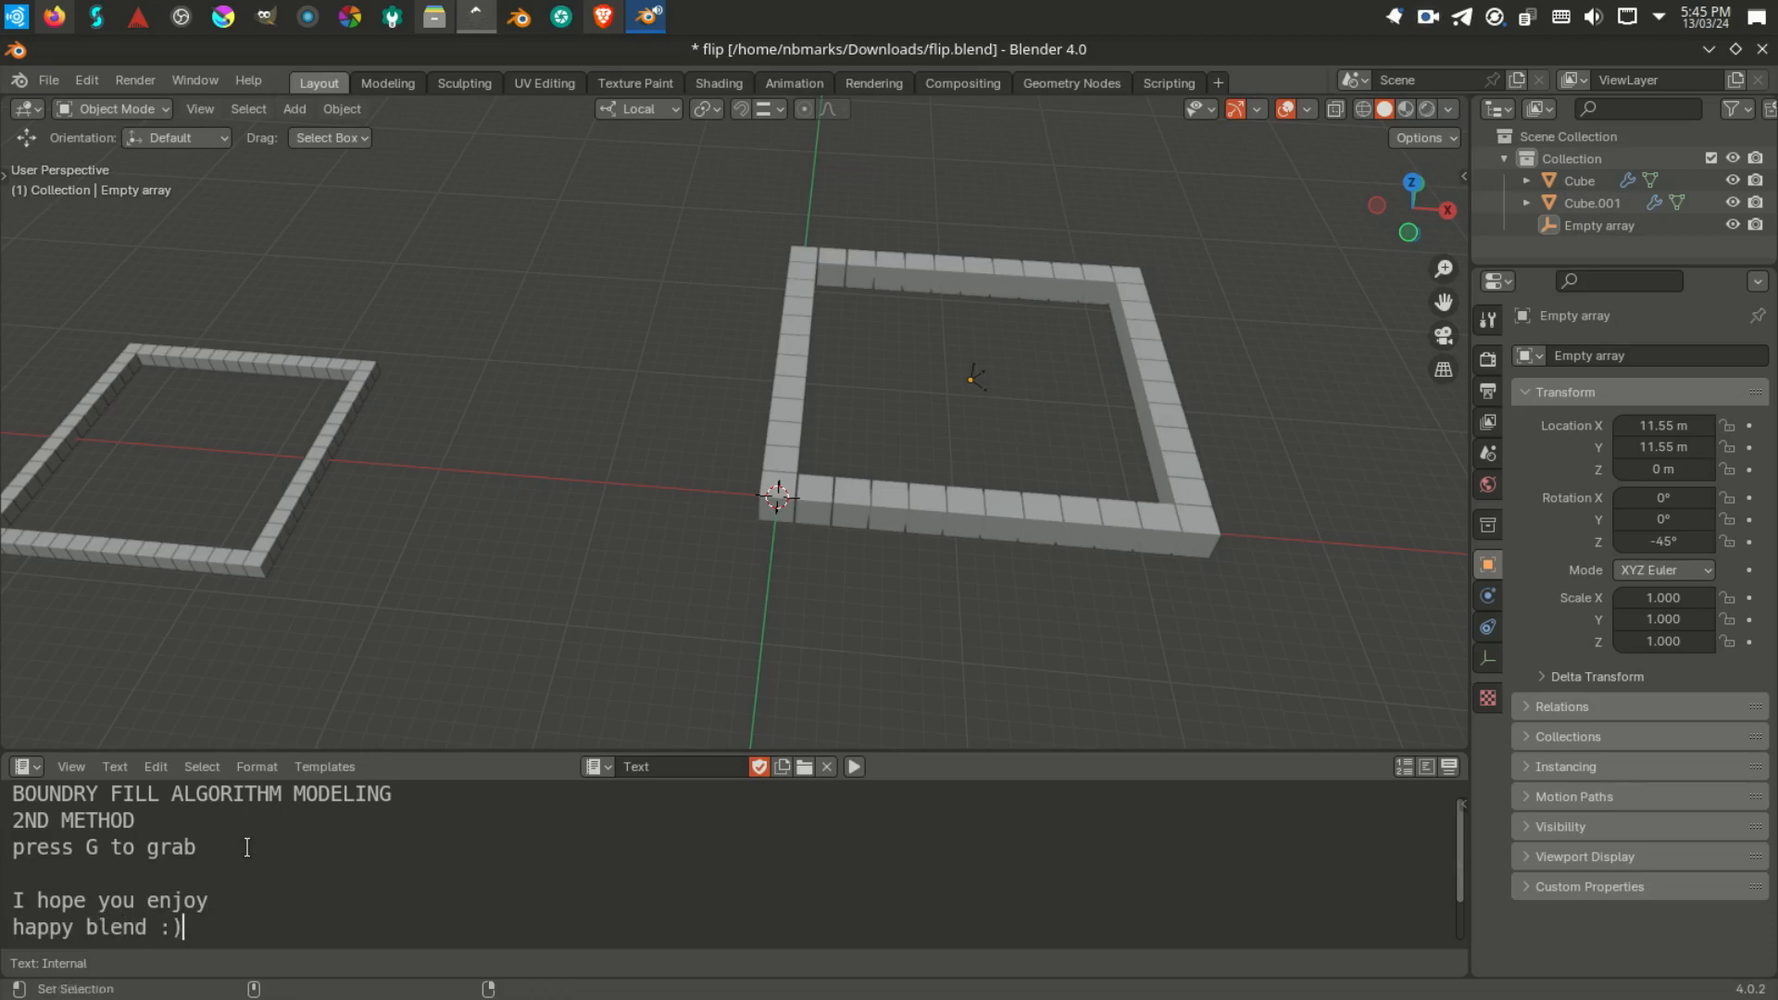
{"action": "scroll", "coordinate": [246, 847], "scroll_direction": "down", "scroll_amount": 2}
{"action": "scroll", "coordinate": [246, 847], "scroll_direction": "up", "scroll_amount": 1}
{"action": "type", "text": ")"}
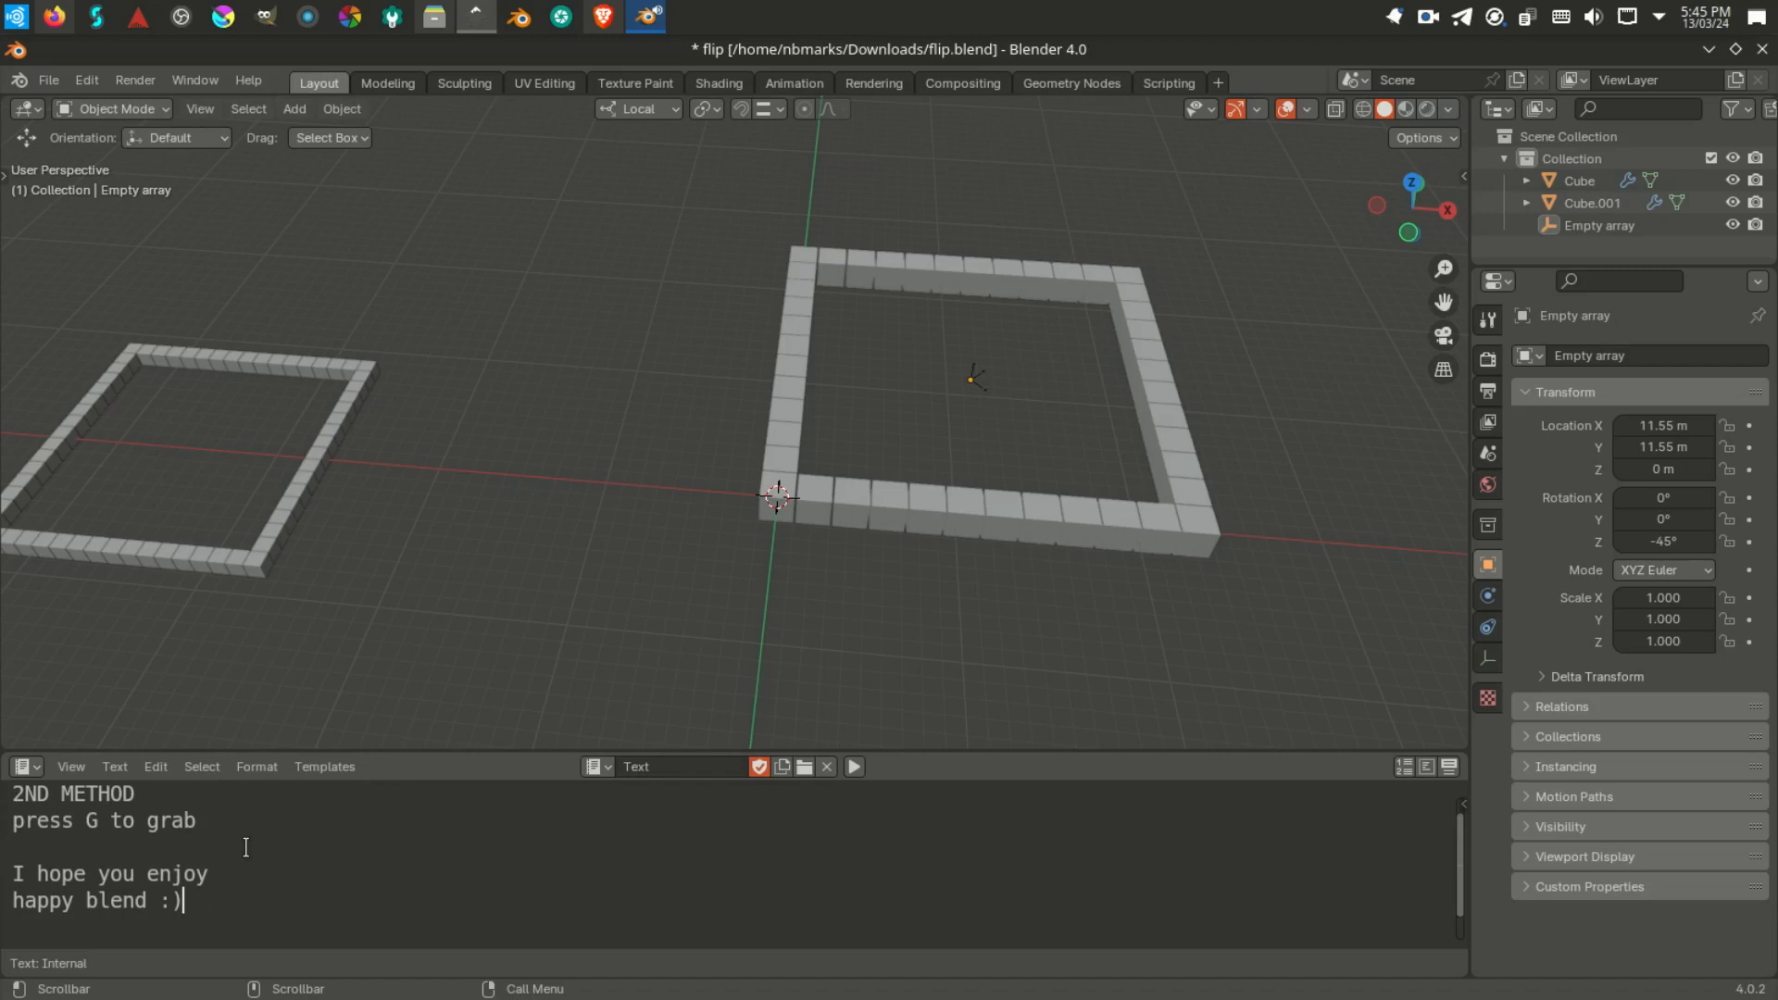
{"action": "scroll", "coordinate": [246, 847], "scroll_direction": "up", "scroll_amount": 1}
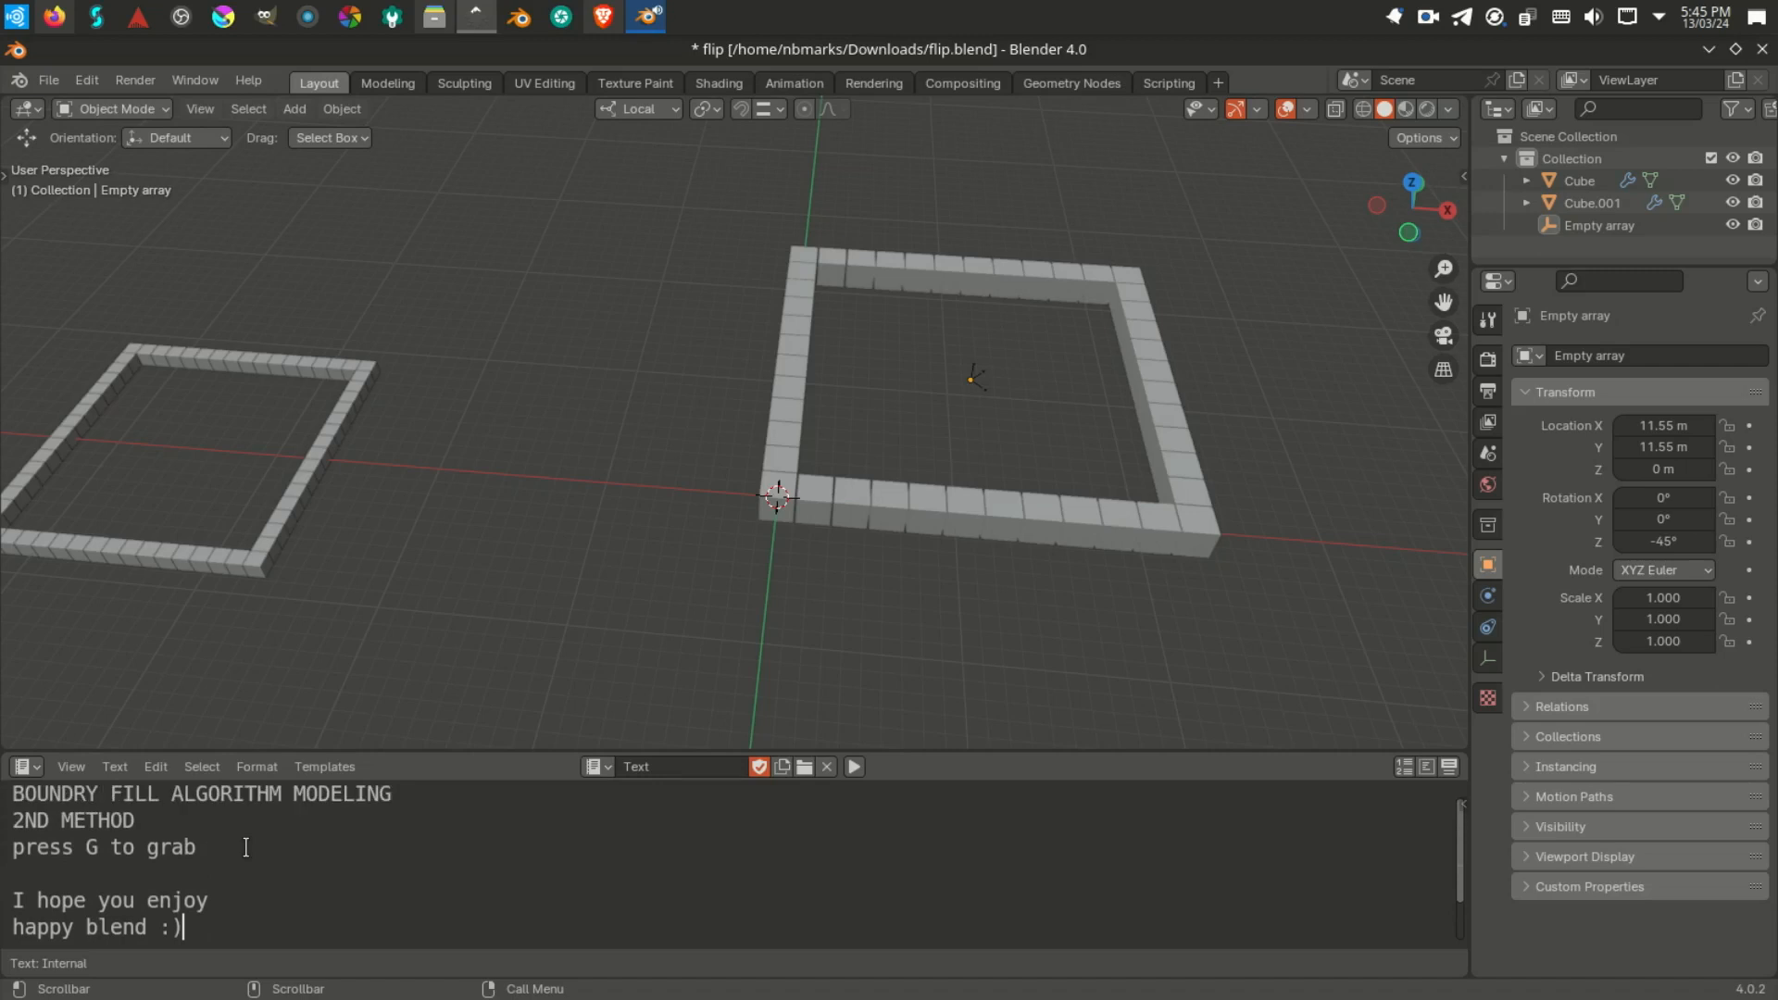
{"action": "left_click", "coordinate": [1427, 16]}
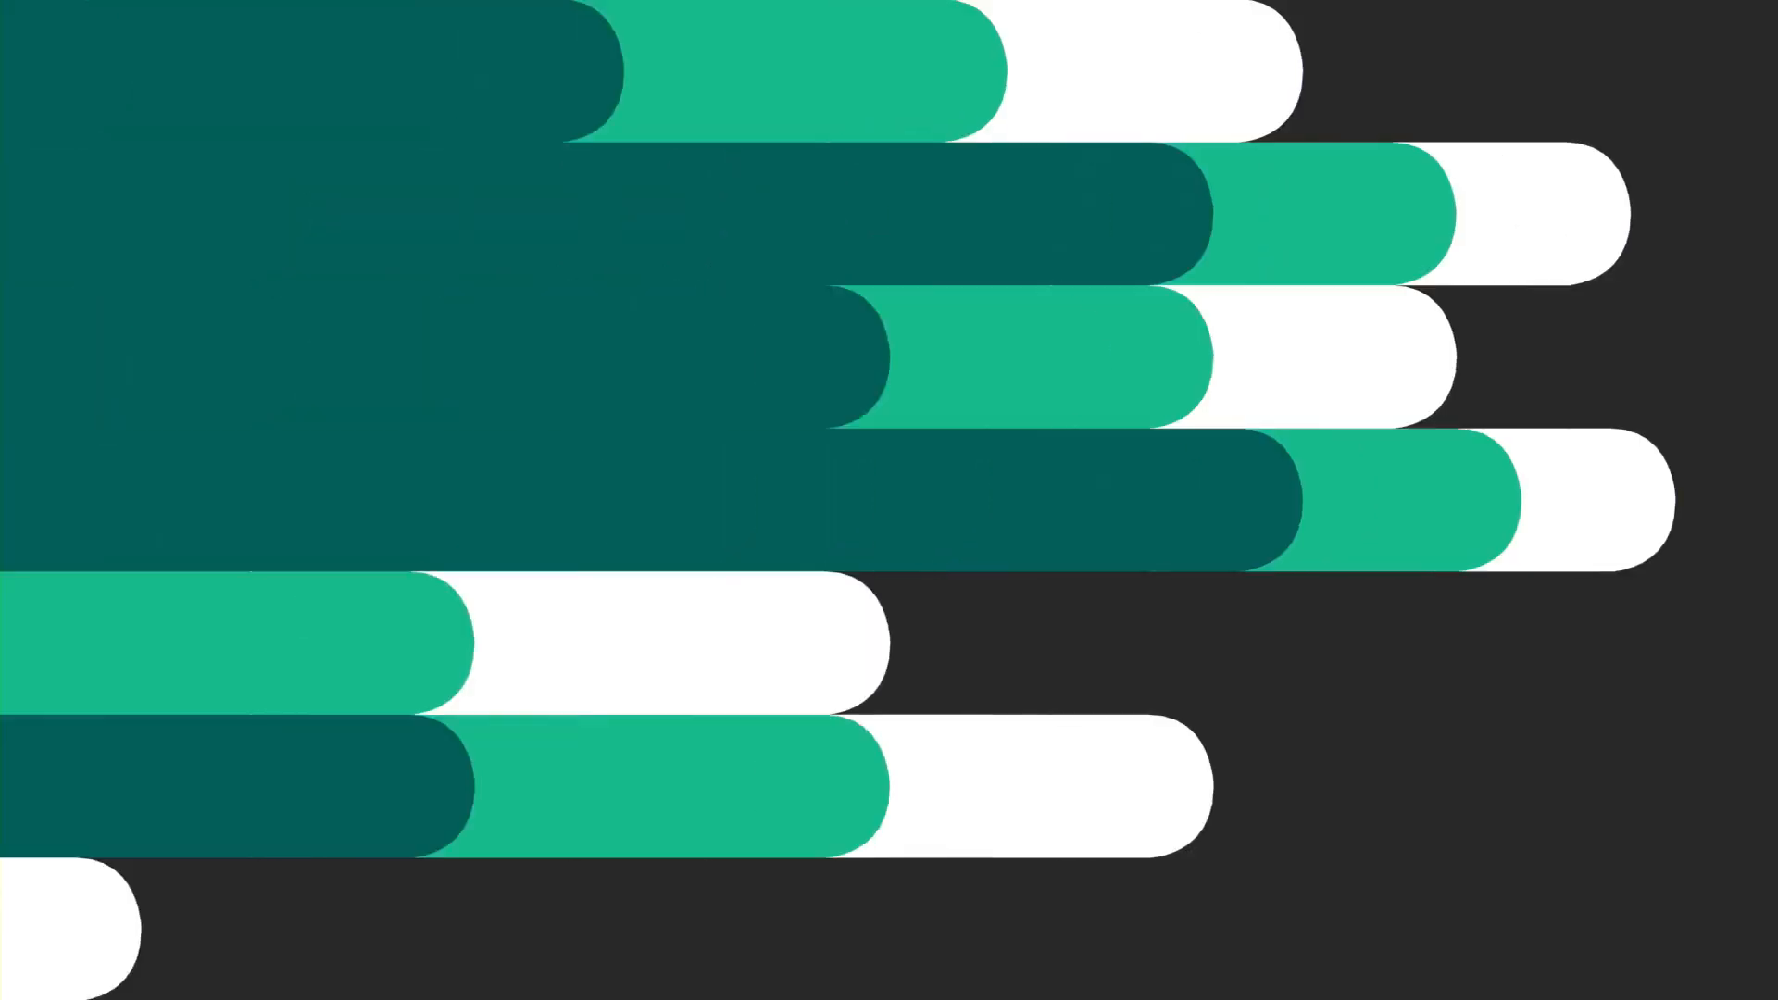